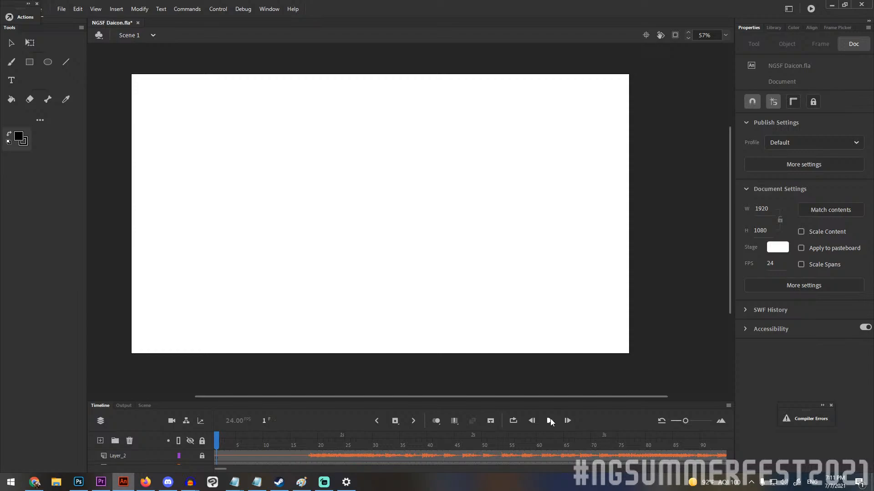
Fit the whole frame in the stage view and play the Scene 1 animatic from frame 1.
{"action": "left_click", "coordinate": [725, 35]}
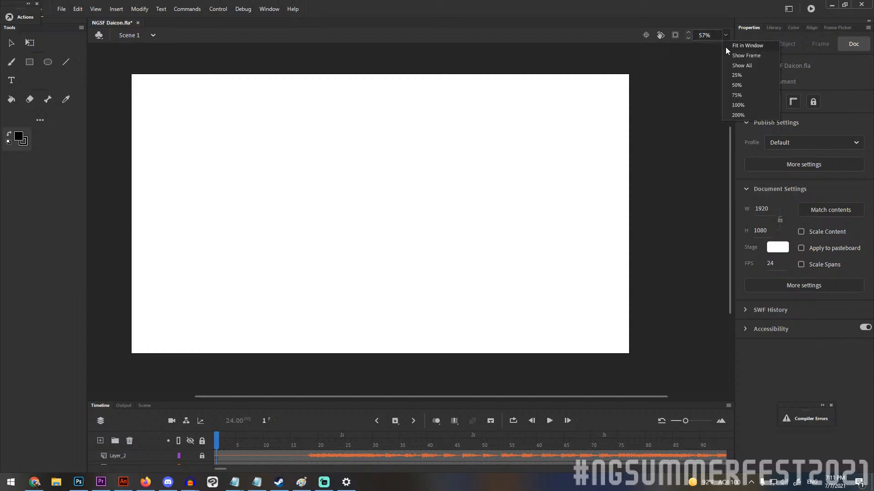
{"action": "left_click", "coordinate": [738, 54]}
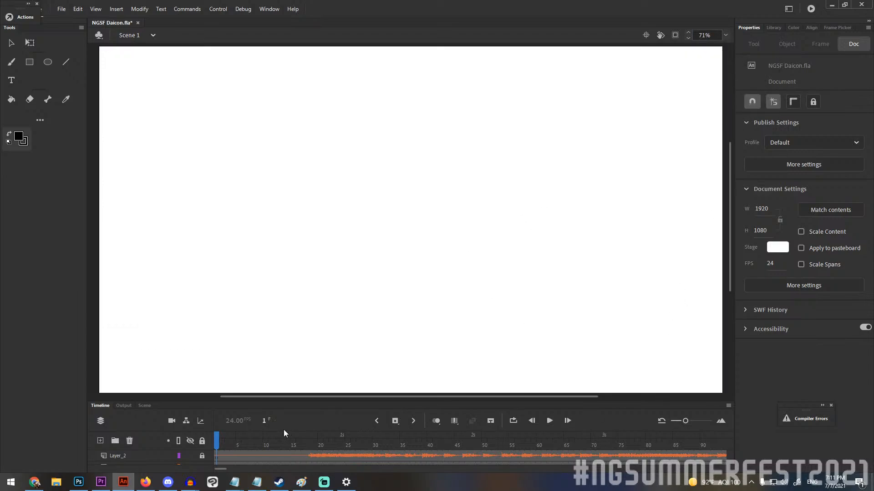
{"action": "left_click", "coordinate": [549, 421]}
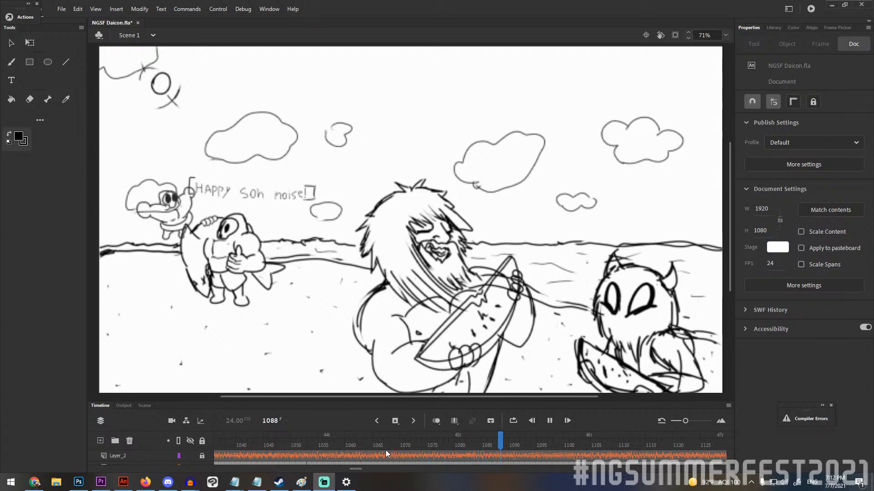
Stop playback, enlarge the timeline area to expose all layers, and hide Layer_3 at frame 961.
{"action": "left_click", "coordinate": [346, 446]}
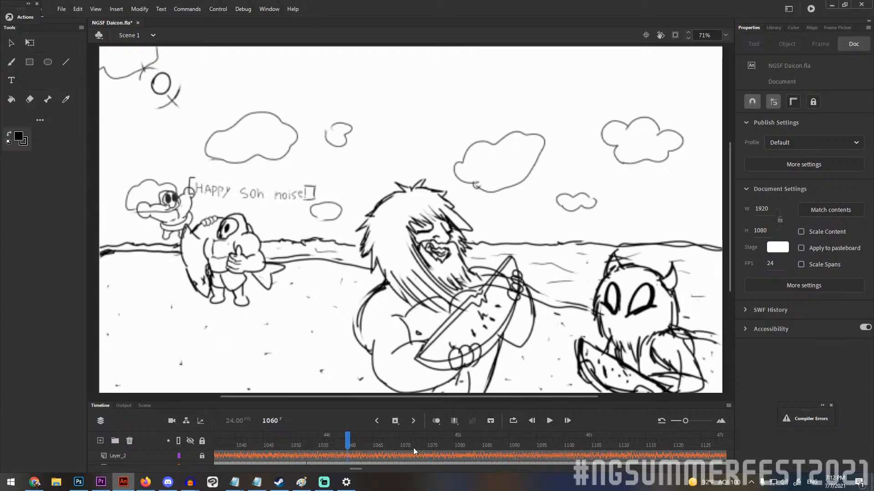
{"action": "scroll", "coordinate": [325, 458], "scroll_direction": "down", "scroll_amount": 1}
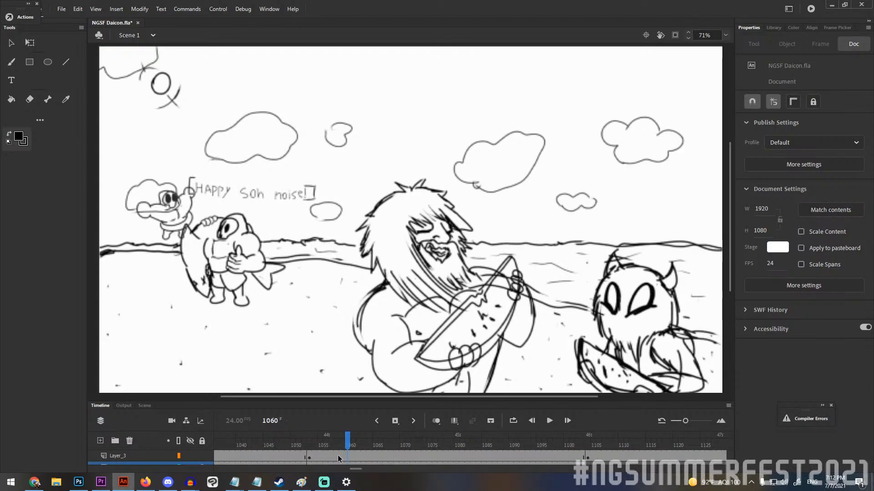
{"action": "left_click_drag", "start_coordinate": [375, 401], "coordinate": [375, 343]}
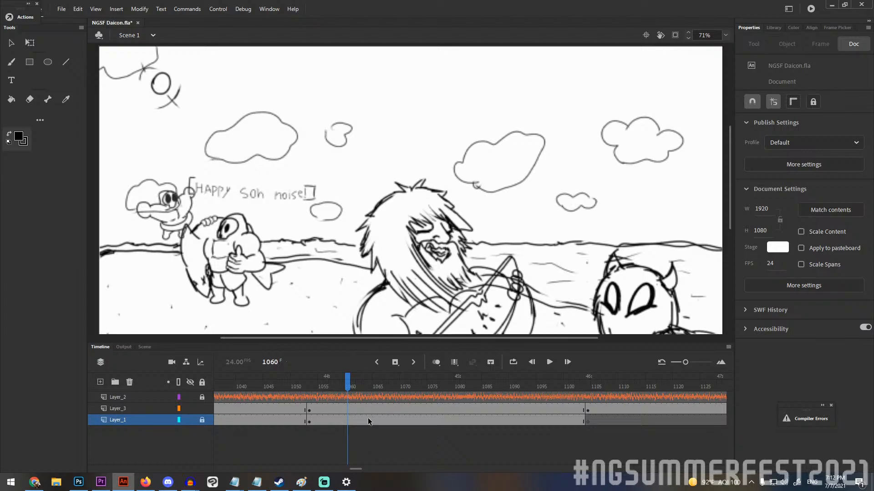
{"action": "left_click", "coordinate": [311, 382]}
{"action": "left_click_drag", "start_coordinate": [310, 382], "coordinate": [135, 387]}
{"action": "left_click", "coordinate": [189, 408]}
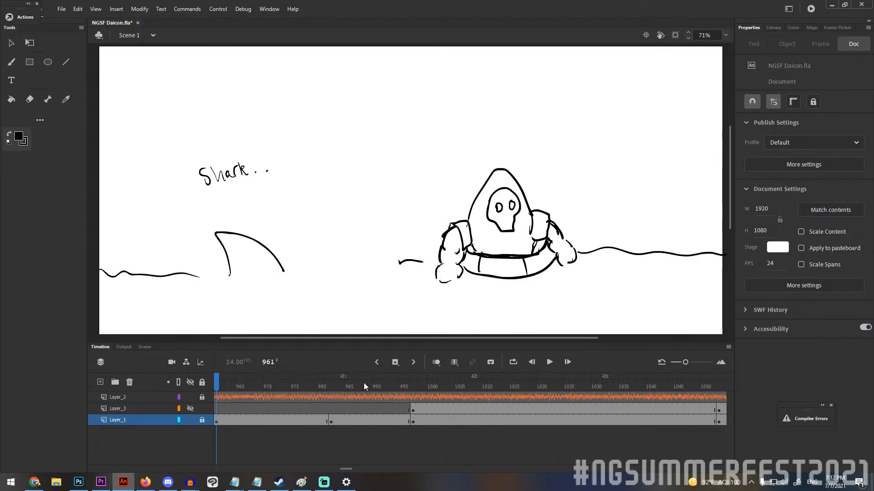
Check the shark drawings at frames 1001 and 995, and resume playback from frame 995 with the timeline area reduced.
{"action": "left_click", "coordinate": [435, 384]}
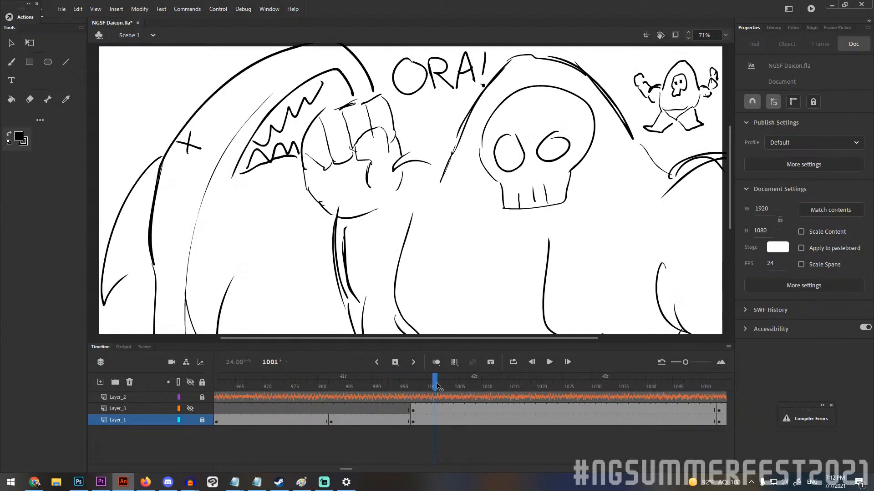
{"action": "left_click", "coordinate": [402, 385]}
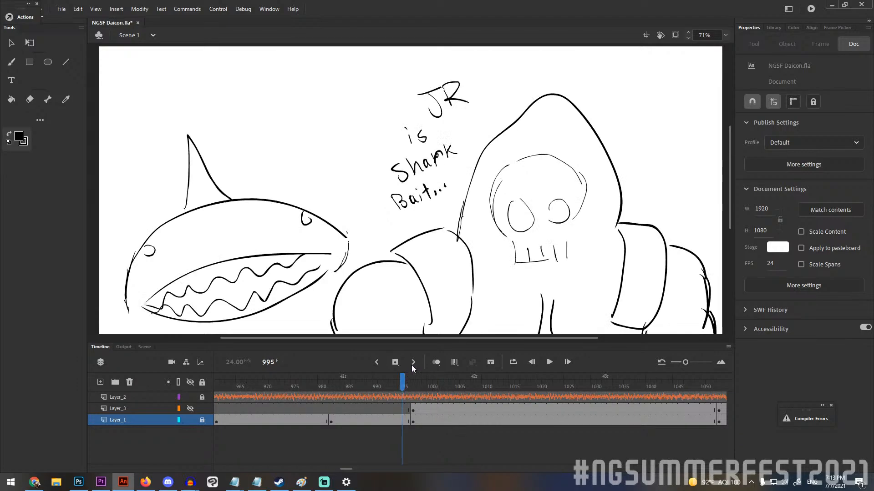
{"action": "left_click_drag", "start_coordinate": [540, 344], "coordinate": [542, 429]}
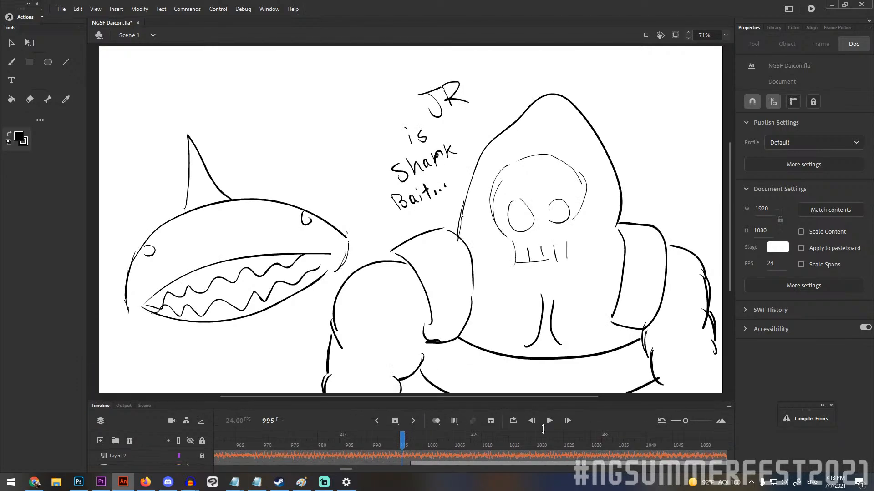
{"action": "key", "text": "Return"}
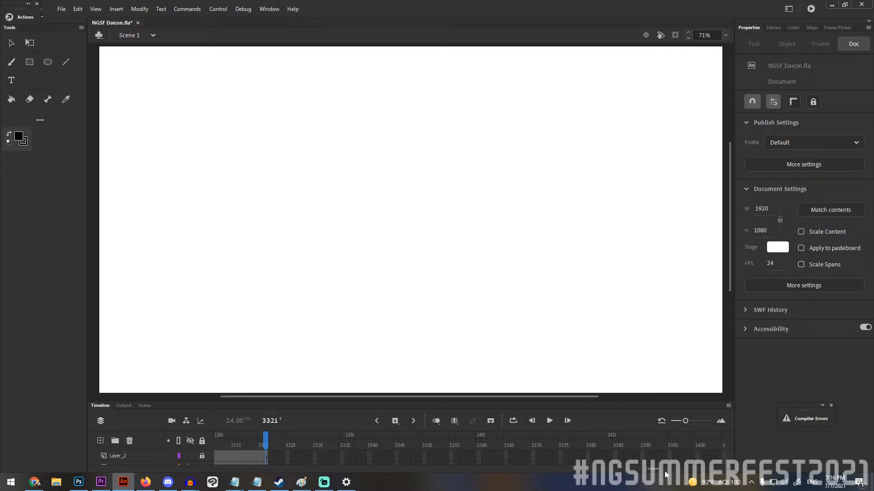
Go back to frame 386 and scrub to frame 373 to examine the rough drawing of the character in bed.
{"action": "mouse_move", "coordinate": [665, 471]}
{"action": "left_mouse_down"}
{"action": "mouse_move", "coordinate": [250, 469]}
{"action": "mouse_move", "coordinate": [273, 467]}
{"action": "left_mouse_up"}
{"action": "left_click", "coordinate": [270, 450]}
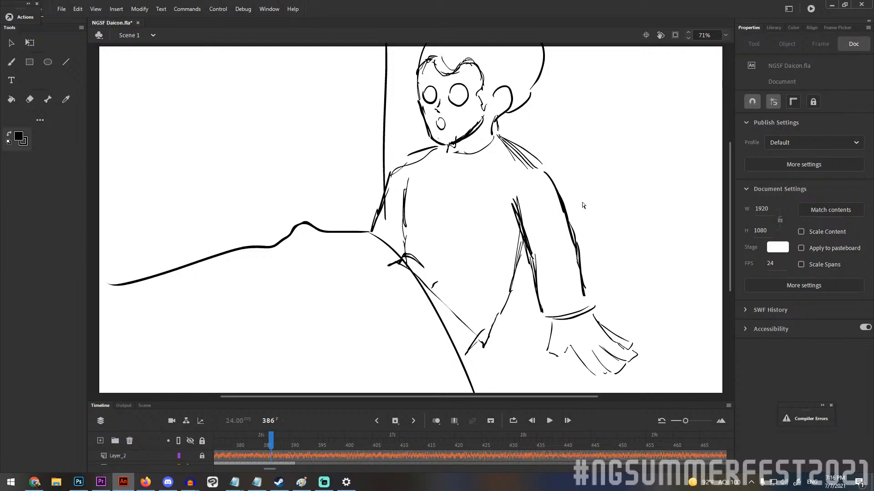
{"action": "key", "text": "v"}
{"action": "scroll", "coordinate": [580, 224], "scroll_direction": "up", "scroll_amount": 3}
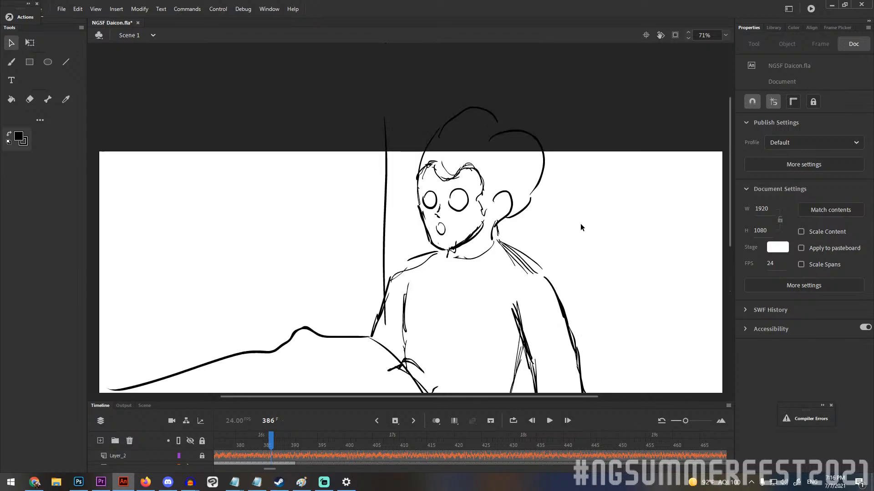
{"action": "scroll", "coordinate": [580, 224], "scroll_direction": "down", "scroll_amount": 3}
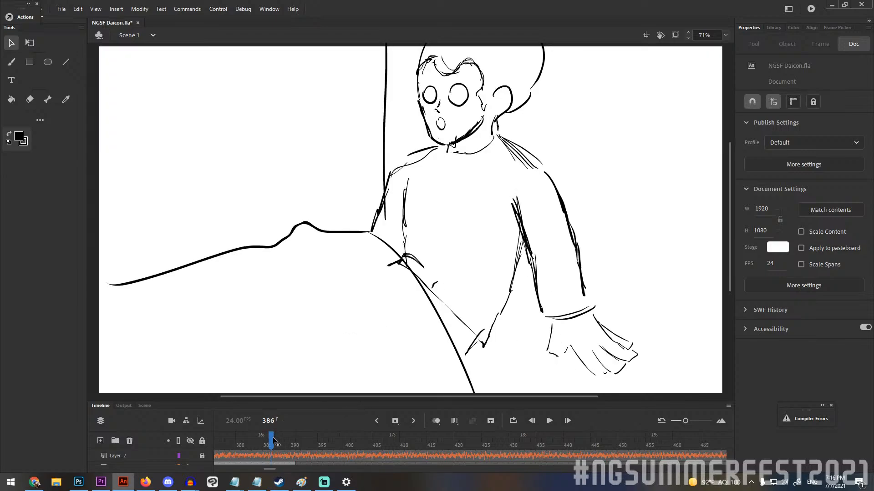
{"action": "mouse_move", "coordinate": [273, 441]}
{"action": "left_mouse_down"}
{"action": "mouse_move", "coordinate": [299, 442]}
{"action": "mouse_move", "coordinate": [215, 444]}
{"action": "mouse_move", "coordinate": [555, 445]}
{"action": "left_mouse_up"}
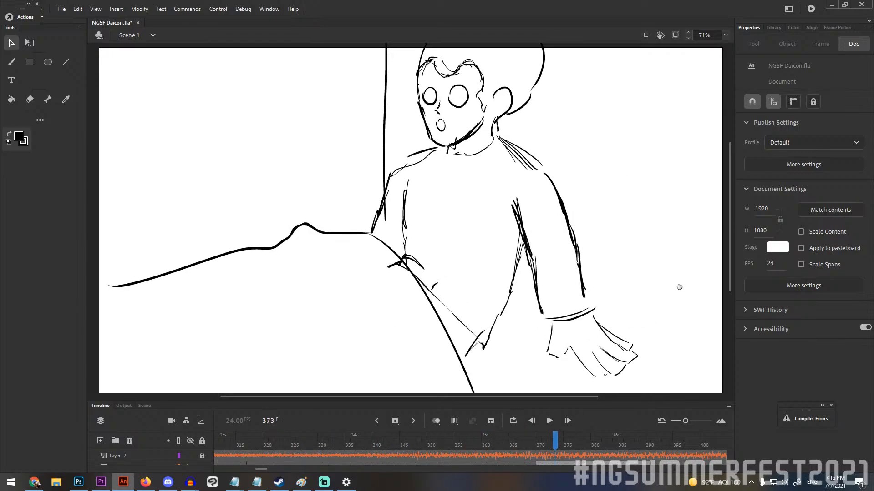
{"action": "left_click_drag", "start_coordinate": [680, 288], "coordinate": [679, 288]}
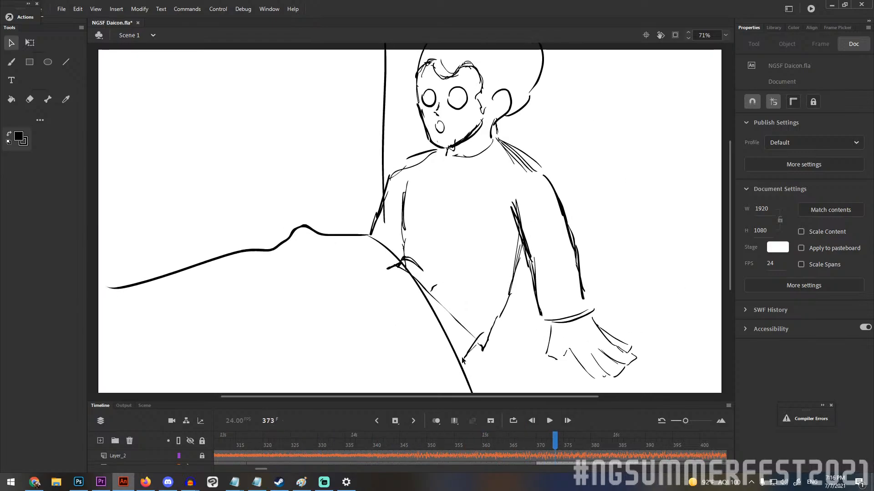
Toggle Layer_3's visibility repeatedly at frame 373 to compare the grey storyboard sketch with the rough drawing beneath it.
{"action": "left_click", "coordinate": [189, 463]}
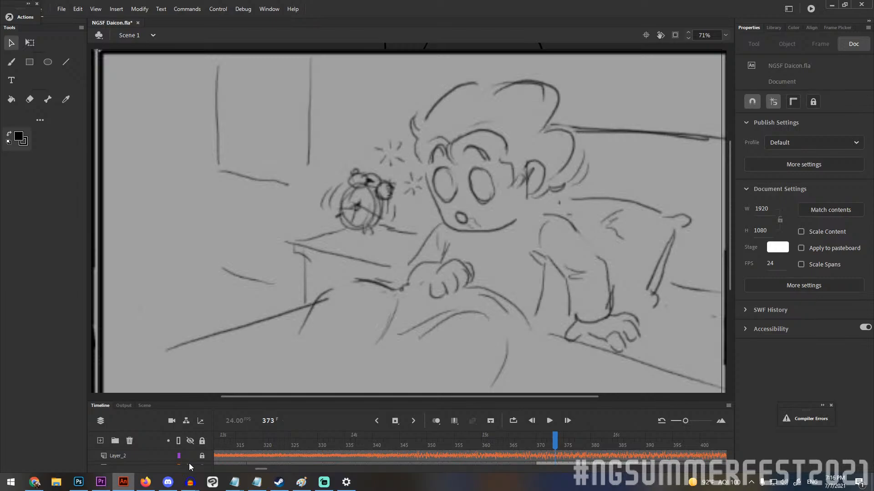
{"action": "left_click", "coordinate": [189, 463]}
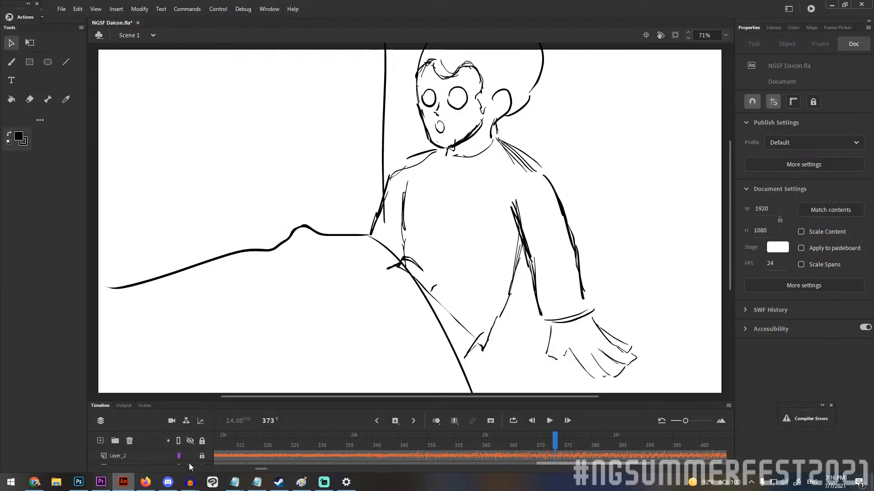
{"action": "left_click", "coordinate": [189, 463]}
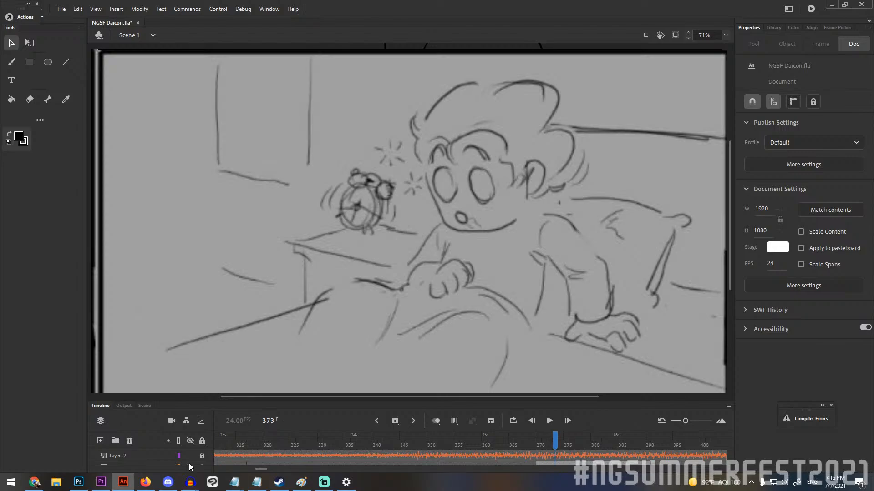
{"action": "left_click", "coordinate": [189, 463]}
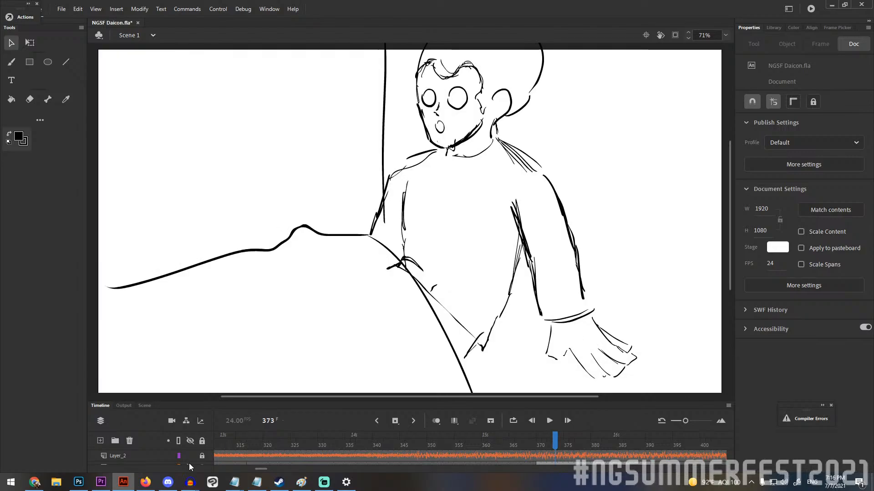
{"action": "left_click", "coordinate": [189, 463]}
{"action": "left_click", "coordinate": [190, 463]}
{"action": "left_click", "coordinate": [189, 463]}
{"action": "left_click", "coordinate": [189, 463]}
{"action": "left_click", "coordinate": [189, 463]}
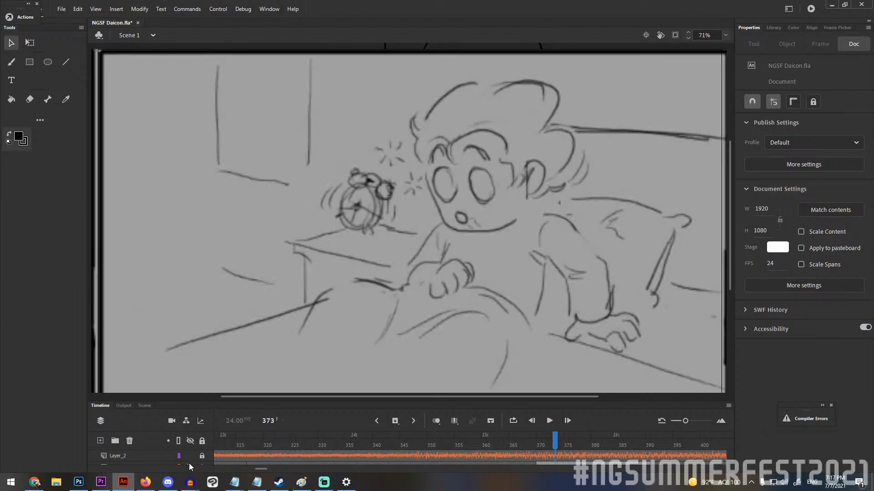
{"action": "left_click", "coordinate": [189, 463]}
{"action": "left_click", "coordinate": [190, 463]}
{"action": "left_click", "coordinate": [189, 464]}
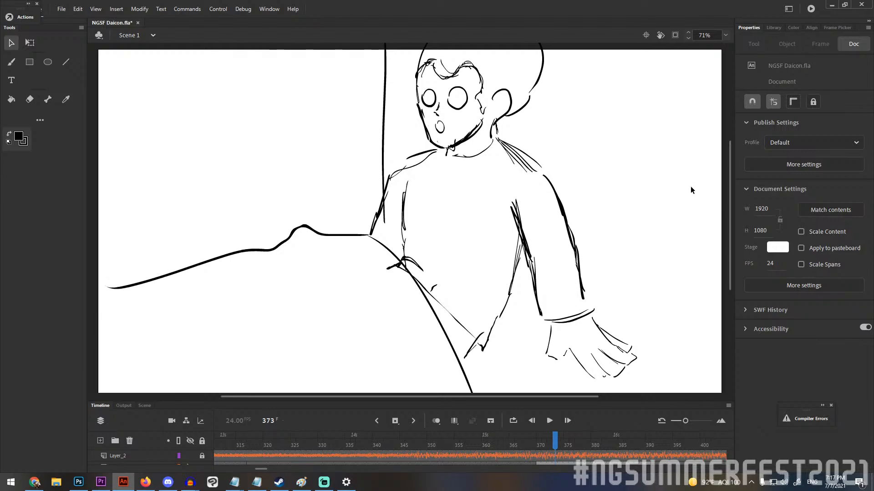
{"action": "left_click", "coordinate": [725, 36]}
{"action": "left_click", "coordinate": [728, 55]}
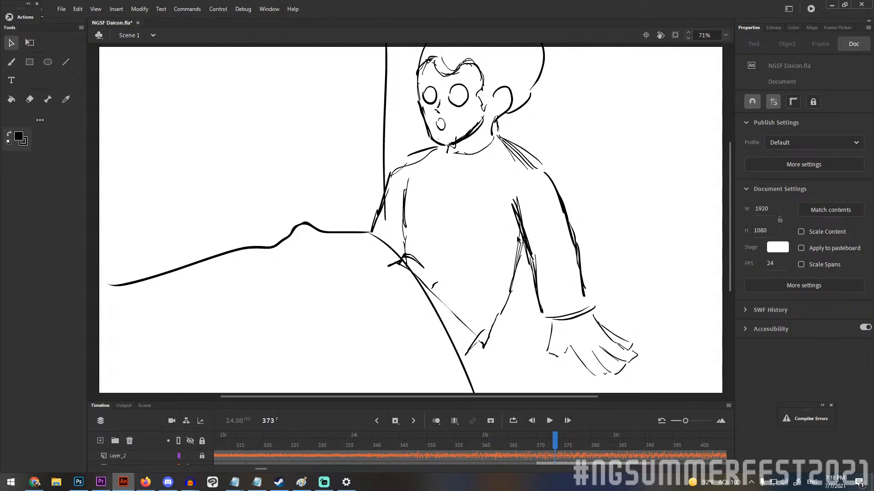
Open Scene 2 and scrub to frame 2897 to view the strawberry clock on the festival background.
{"action": "left_click", "coordinate": [145, 38]}
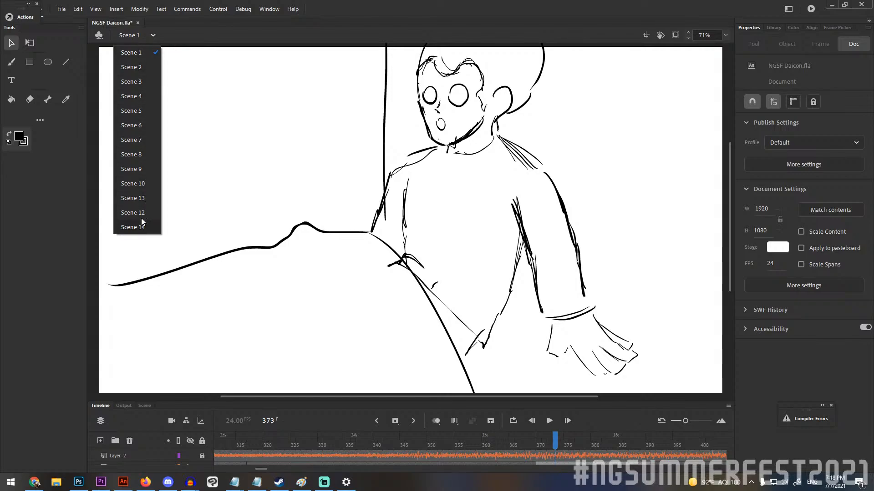
{"action": "left_click", "coordinate": [141, 67]}
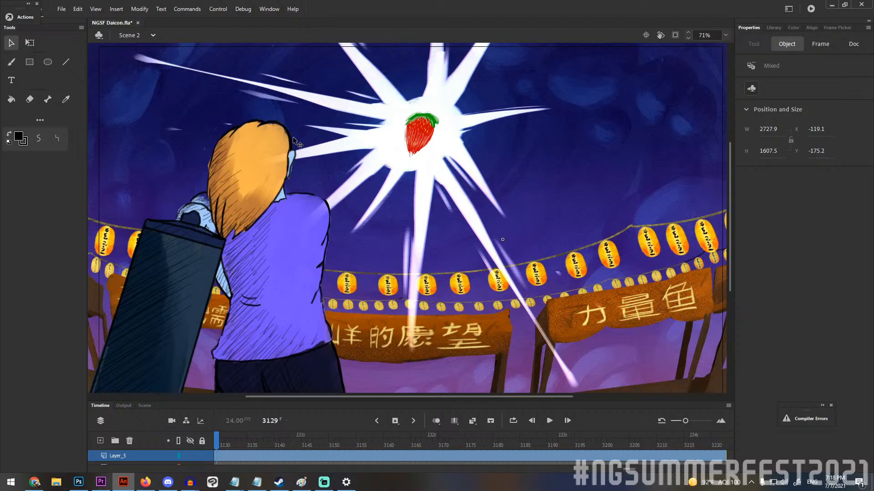
{"action": "left_click_drag", "start_coordinate": [217, 442], "coordinate": [245, 436]}
{"action": "scroll", "coordinate": [428, 282], "scroll_direction": "down", "scroll_amount": 2}
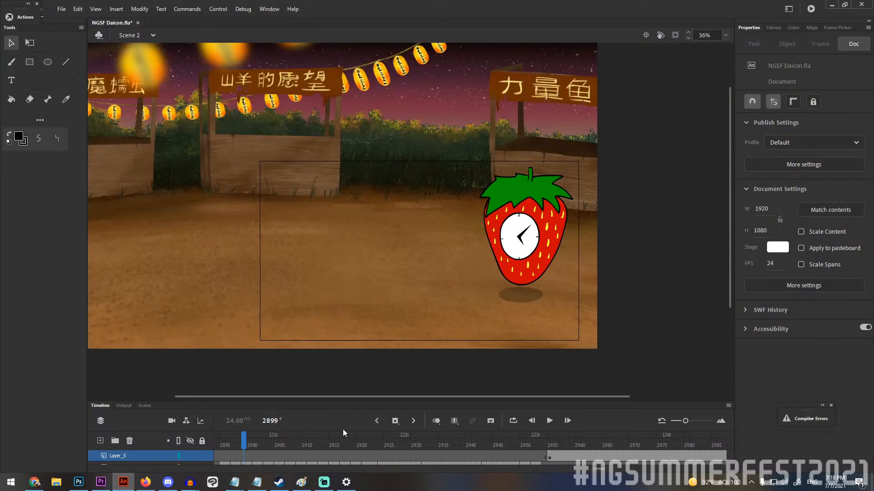
{"action": "mouse_move", "coordinate": [233, 444]}
{"action": "left_mouse_down"}
{"action": "mouse_move", "coordinate": [224, 446]}
{"action": "mouse_move", "coordinate": [232, 448]}
{"action": "left_mouse_up"}
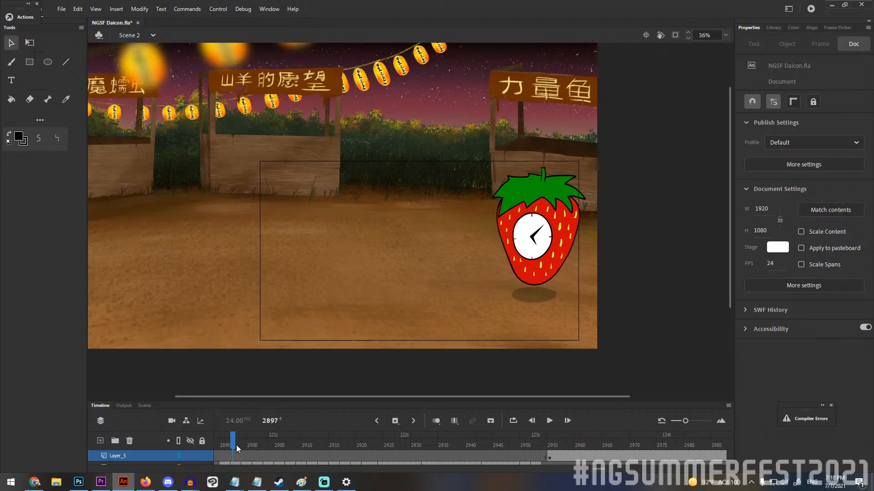
{"action": "left_click", "coordinate": [56, 483]}
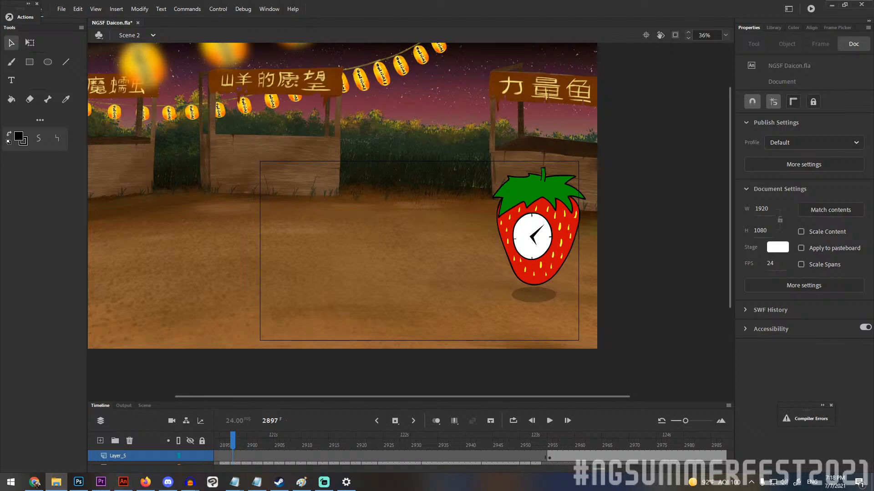
{"action": "key", "text": "alt+Tab"}
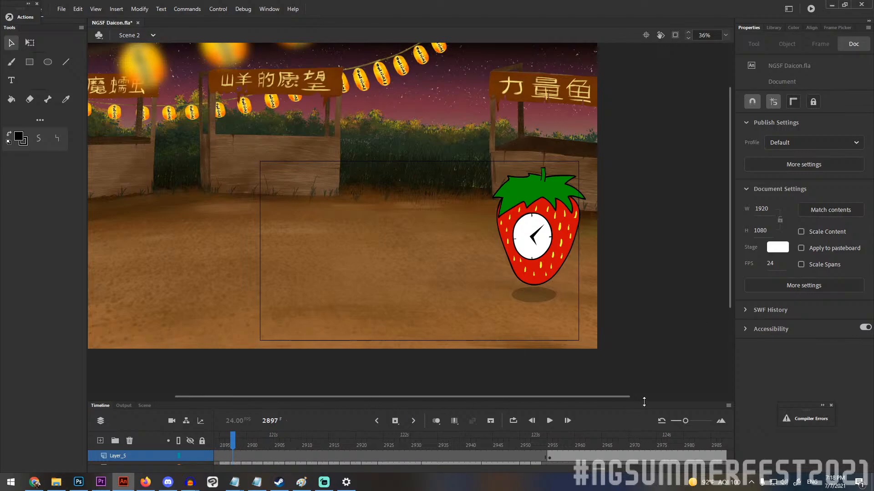
Hide sclock, Layer_4, Layer_7 and Layer_3 to view the strawberry clock's outline sketch at frames 2897 and 2895.
{"action": "left_click_drag", "start_coordinate": [644, 402], "coordinate": [644, 357]}
{"action": "scroll", "coordinate": [168, 449], "scroll_direction": "down", "scroll_amount": 2}
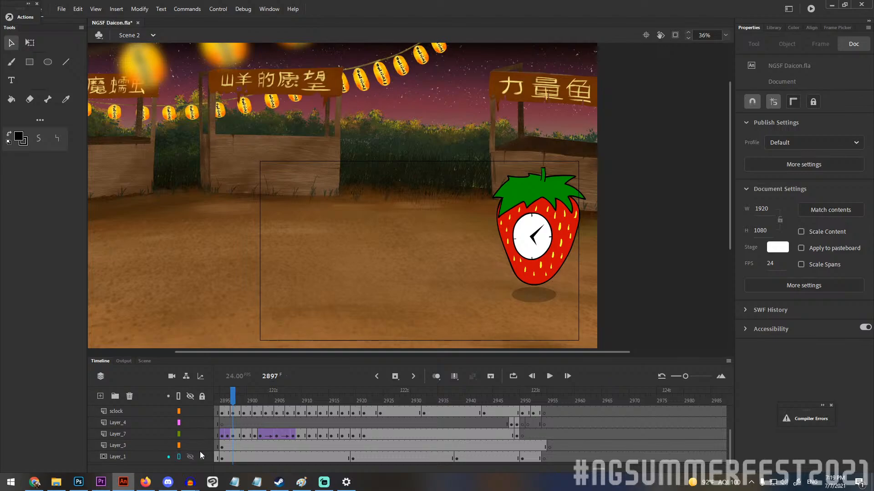
{"action": "left_click", "coordinate": [190, 446]}
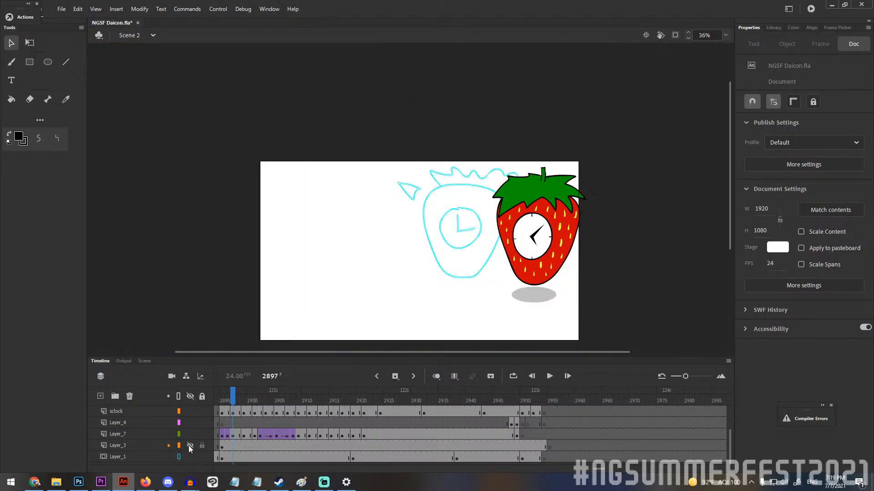
{"action": "left_click", "coordinate": [191, 434]}
{"action": "left_click", "coordinate": [190, 412]}
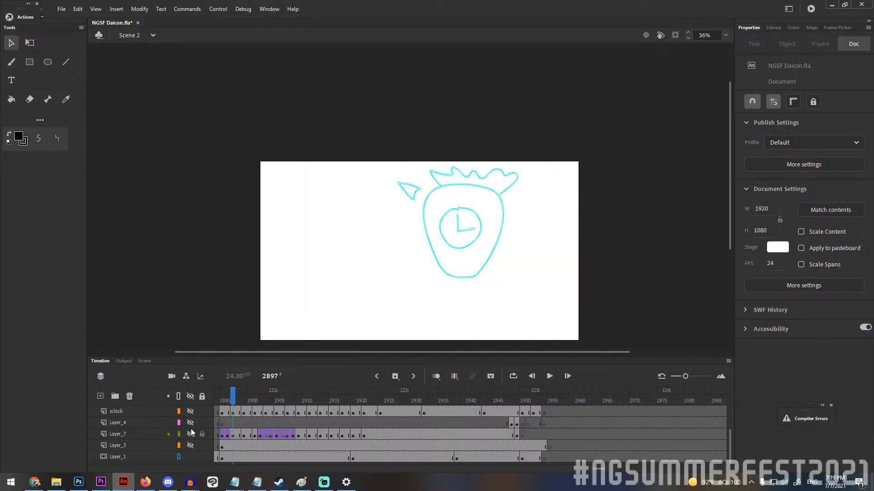
{"action": "scroll", "coordinate": [190, 428], "scroll_direction": "up", "scroll_amount": 2}
{"action": "left_click_drag", "start_coordinate": [246, 400], "coordinate": [386, 403]}
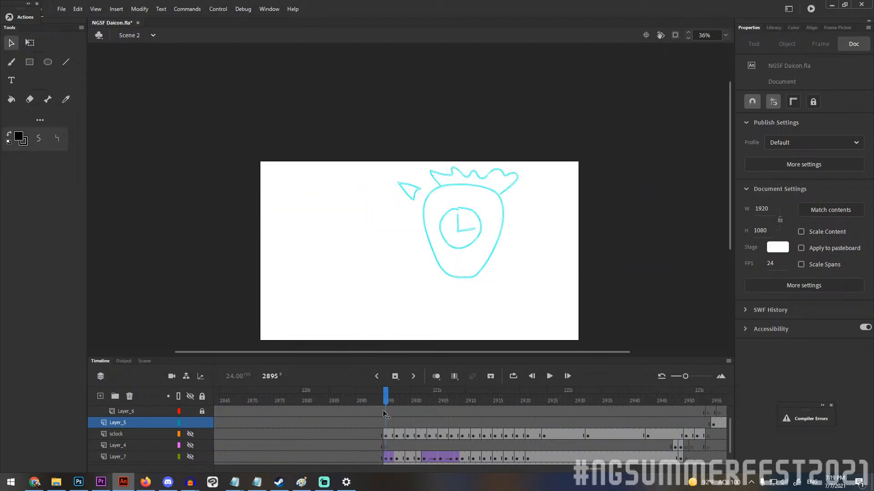
Show sclock, Layer_4, Layer_7 and Layer_3 again at frame 2895.
{"action": "left_click_drag", "start_coordinate": [190, 434], "coordinate": [188, 458]}
{"action": "scroll", "coordinate": [186, 451], "scroll_direction": "down", "scroll_amount": 2}
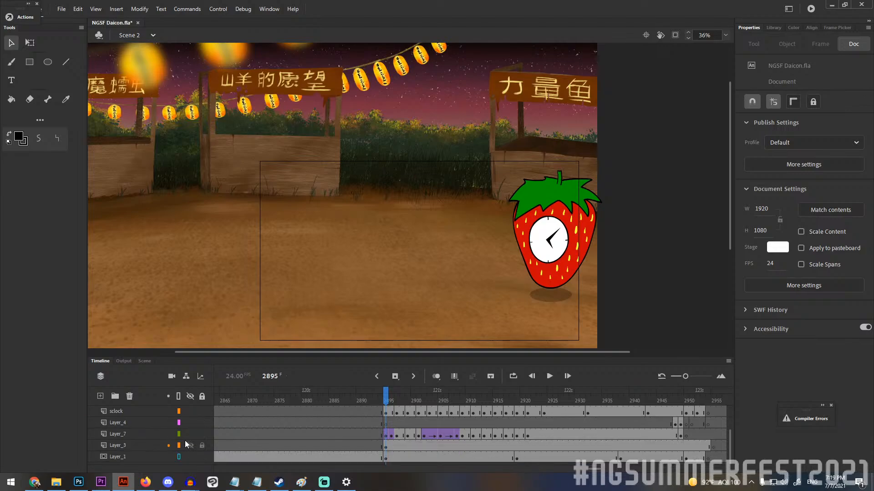
{"action": "scroll", "coordinate": [268, 417], "scroll_direction": "up", "scroll_amount": 2}
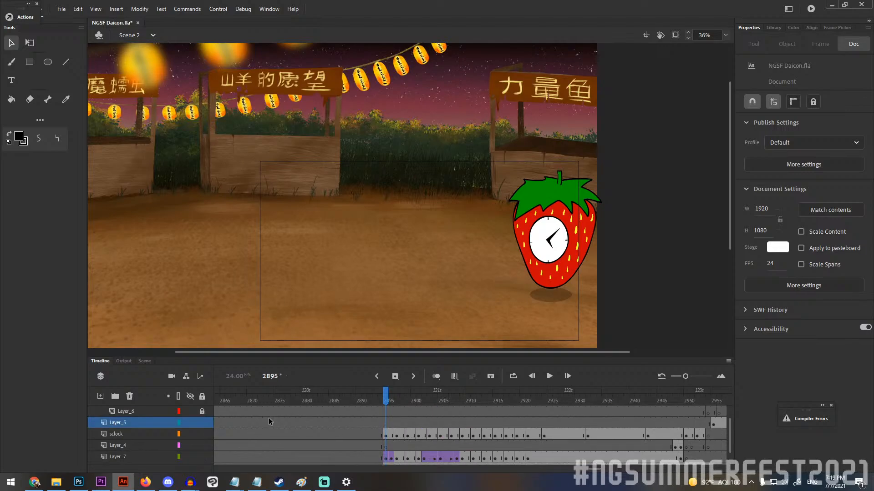
Display all layers as outlines, hide Layer_2, and scrub to frame 2943 to compare the strawberry clock sketch with its finished linework.
{"action": "left_click", "coordinate": [179, 397]}
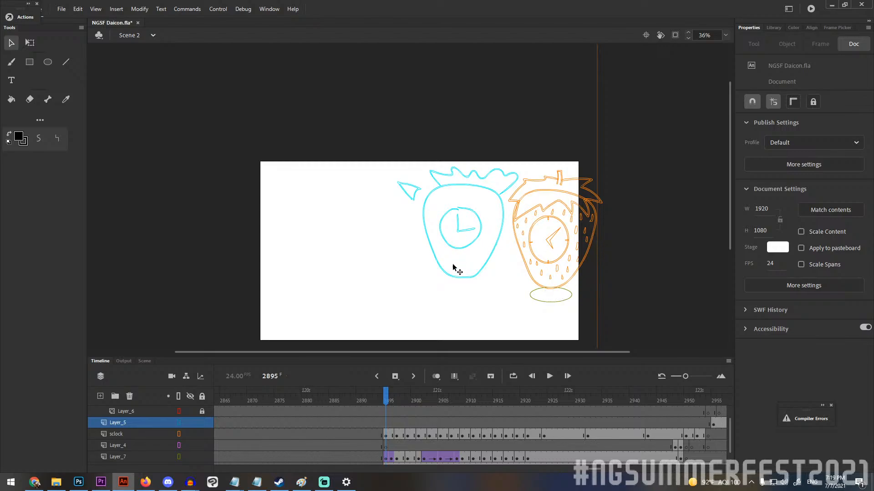
{"action": "left_click_drag", "start_coordinate": [643, 288], "coordinate": [639, 266]}
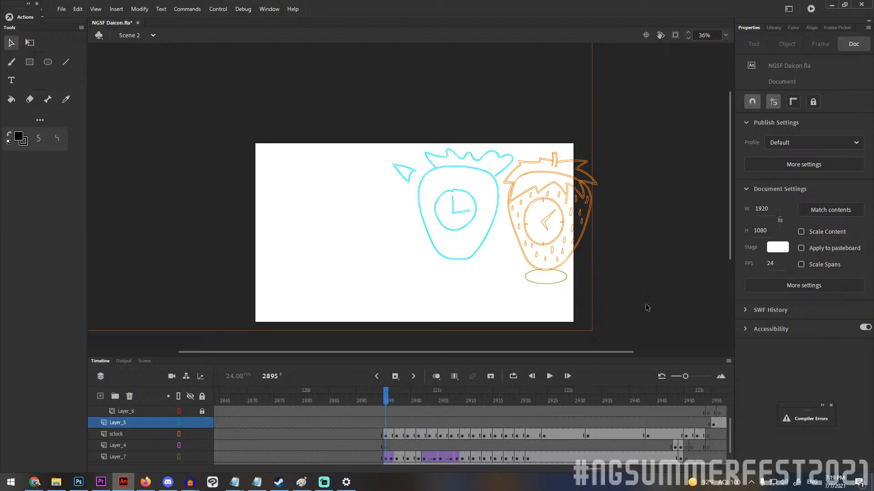
{"action": "scroll", "coordinate": [191, 416], "scroll_direction": "up", "scroll_amount": 1}
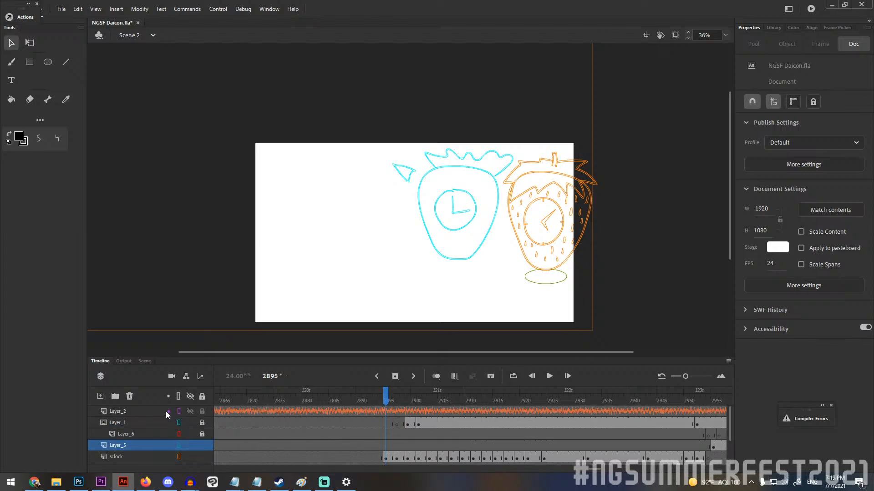
{"action": "left_click", "coordinate": [189, 412]}
{"action": "mouse_move", "coordinate": [387, 402]}
{"action": "left_mouse_down"}
{"action": "mouse_move", "coordinate": [584, 410]}
{"action": "mouse_move", "coordinate": [724, 402]}
{"action": "mouse_move", "coordinate": [277, 409]}
{"action": "mouse_move", "coordinate": [540, 403]}
{"action": "mouse_move", "coordinate": [402, 403]}
{"action": "left_mouse_up"}
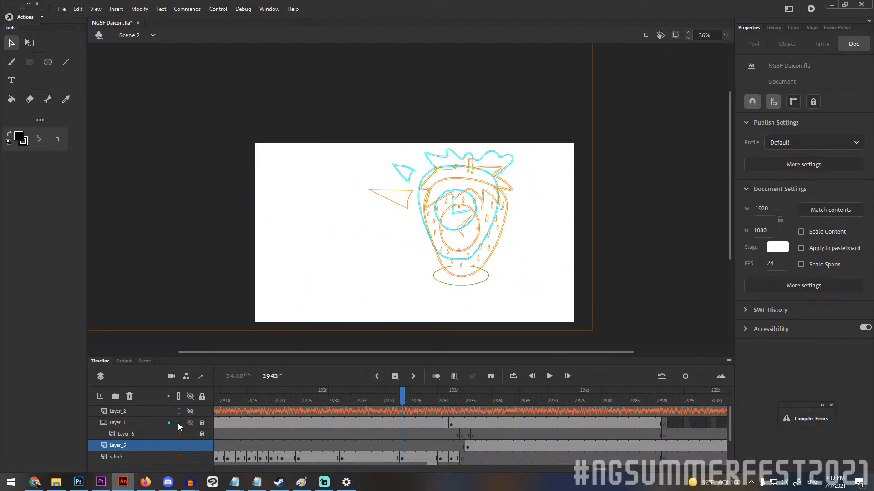
Restore the filled display of sclock, Layer_7 and Layer_3 and scrub back to frame 2934.
{"action": "left_click", "coordinate": [178, 457]}
{"action": "left_click_drag", "start_coordinate": [402, 403], "coordinate": [572, 401]}
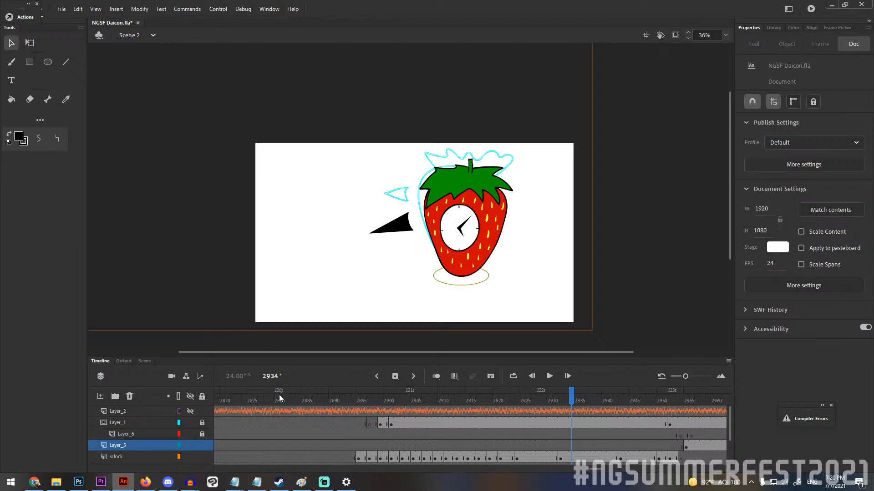
{"action": "scroll", "coordinate": [182, 455], "scroll_direction": "down", "scroll_amount": 2}
{"action": "scroll", "coordinate": [186, 450], "scroll_direction": "up", "scroll_amount": 2}
{"action": "scroll", "coordinate": [193, 420], "scroll_direction": "down", "scroll_amount": 2}
{"action": "scroll", "coordinate": [188, 447], "scroll_direction": "up", "scroll_amount": 2}
{"action": "scroll", "coordinate": [178, 451], "scroll_direction": "down", "scroll_amount": 2}
{"action": "left_click", "coordinate": [179, 434]}
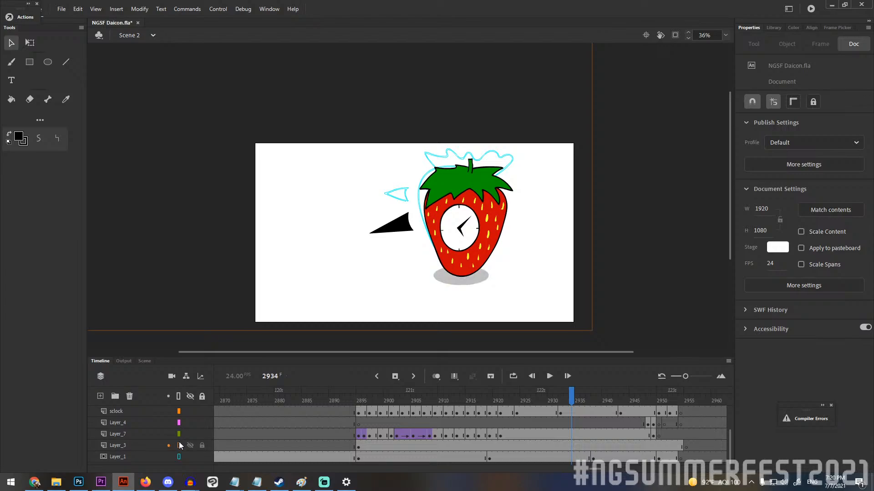
{"action": "left_click", "coordinate": [179, 446]}
Look over the strawberry clock and the festival stall background around the stage at frame 2934.
{"action": "scroll", "coordinate": [513, 239], "scroll_direction": "up", "scroll_amount": 2}
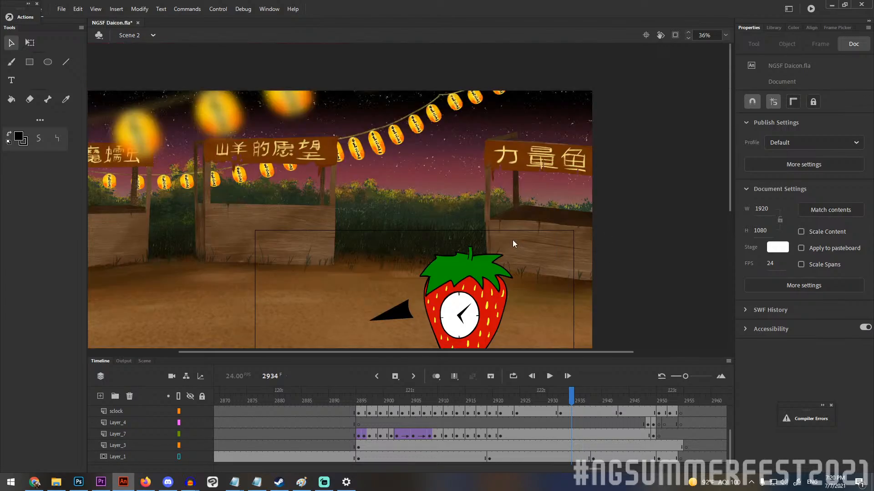
{"action": "scroll", "coordinate": [500, 234], "scroll_direction": "left", "scroll_amount": 3}
{"action": "scroll", "coordinate": [492, 231], "scroll_direction": "down", "scroll_amount": 2}
{"action": "scroll", "coordinate": [493, 230], "scroll_direction": "right", "scroll_amount": 5}
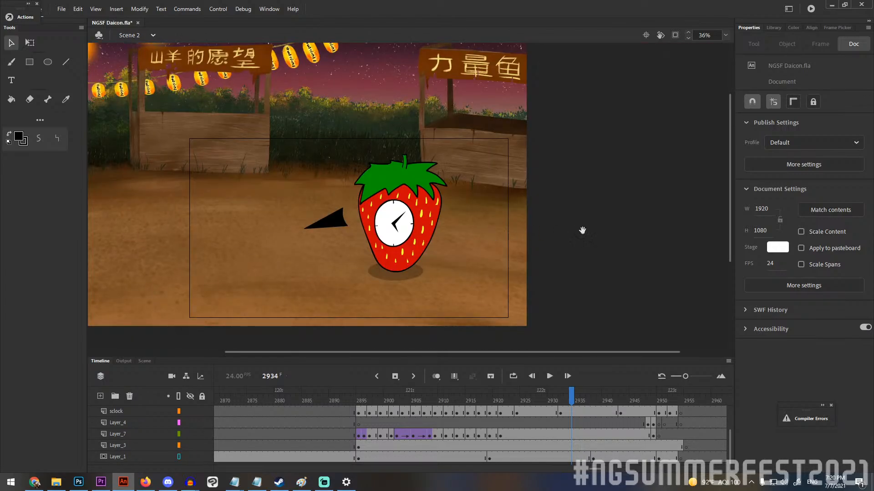
{"action": "scroll", "coordinate": [581, 230], "scroll_direction": "up", "scroll_amount": 2}
{"action": "scroll", "coordinate": [581, 230], "scroll_direction": "left", "scroll_amount": 3}
{"action": "scroll", "coordinate": [693, 263], "scroll_direction": "down", "scroll_amount": 1}
{"action": "scroll", "coordinate": [693, 264], "scroll_direction": "left", "scroll_amount": 1}
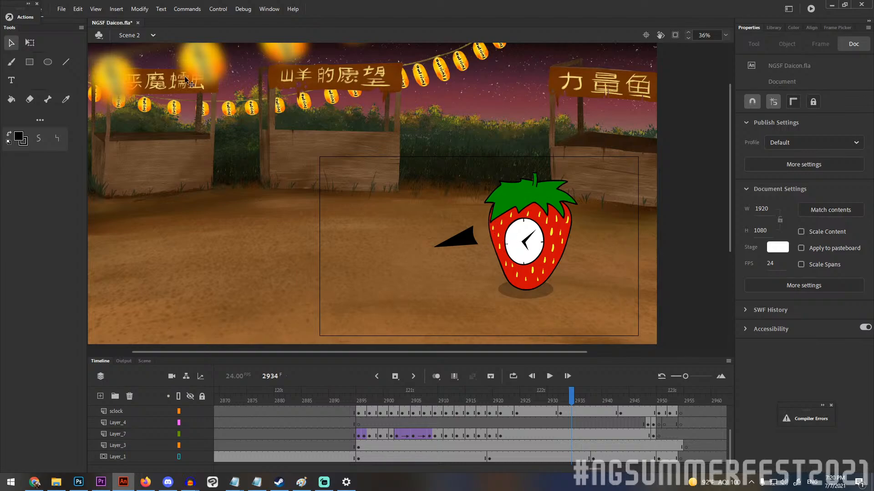
Open Scene 3, play the takoyaki stall animation from frame 1 several times, and return the playhead to frame 1.
{"action": "left_click", "coordinate": [138, 35]}
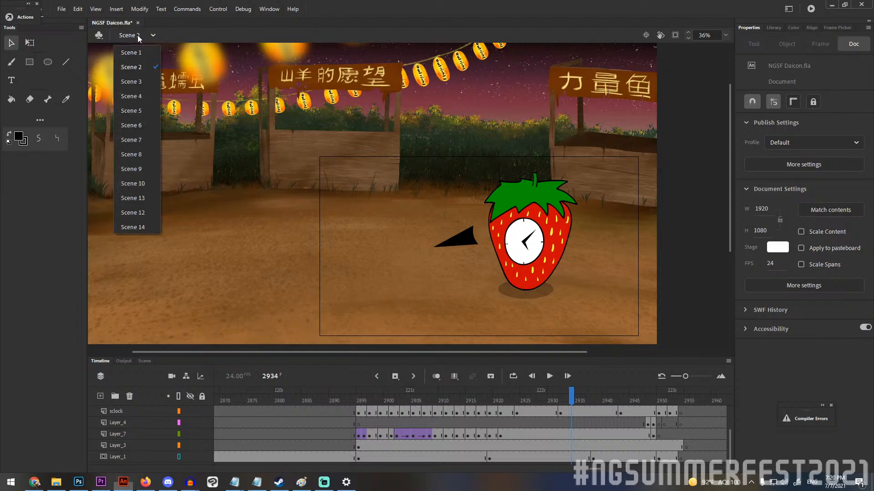
{"action": "left_click", "coordinate": [132, 81]}
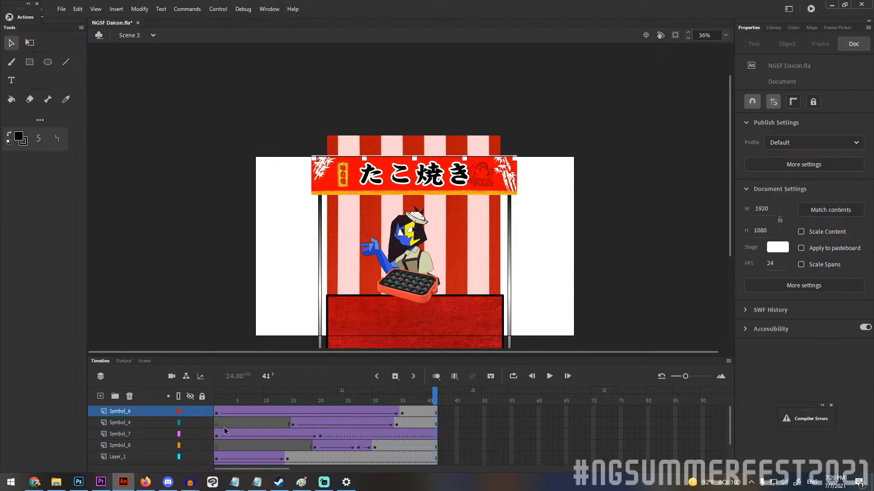
{"action": "left_click", "coordinate": [217, 398]}
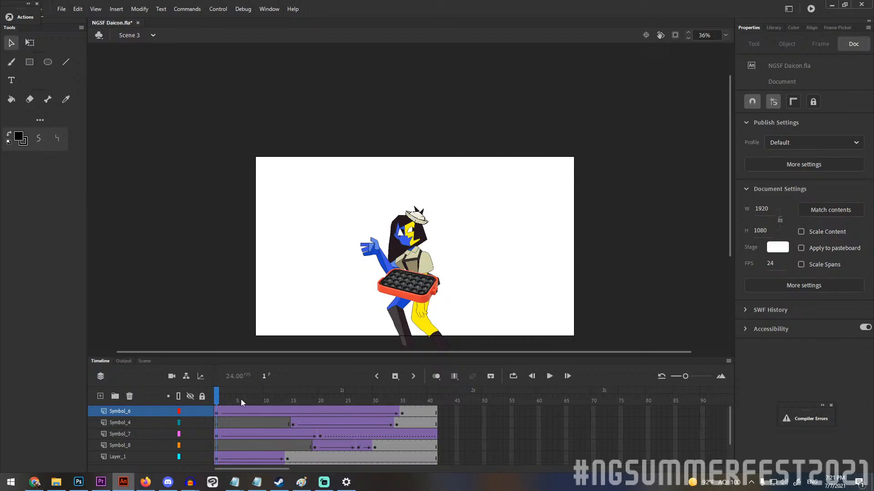
{"action": "left_click", "coordinate": [550, 380]}
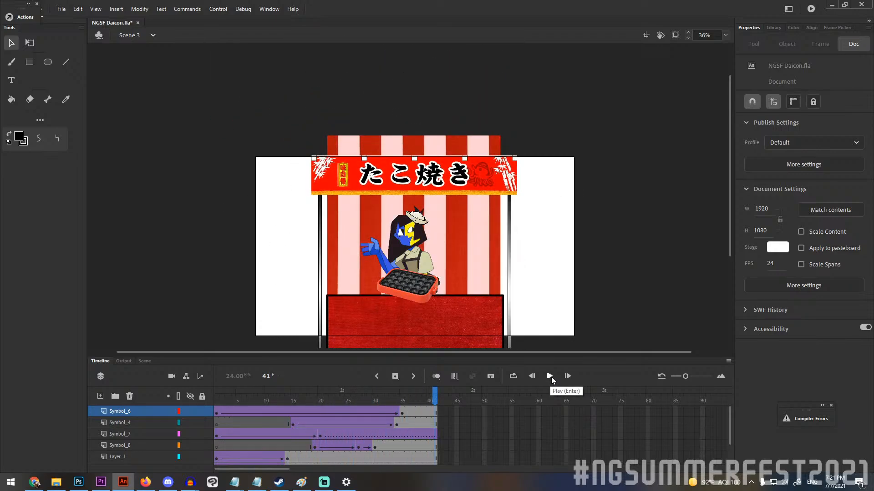
{"action": "left_click", "coordinate": [550, 377]}
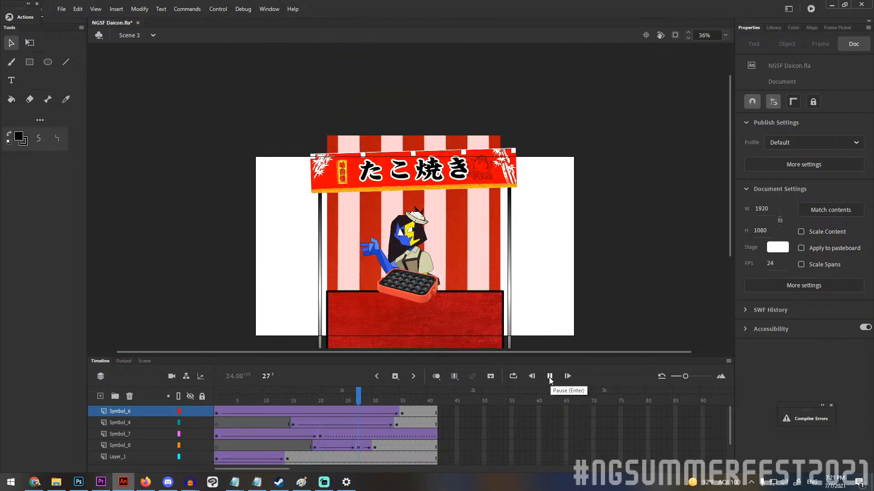
{"action": "left_click", "coordinate": [549, 378]}
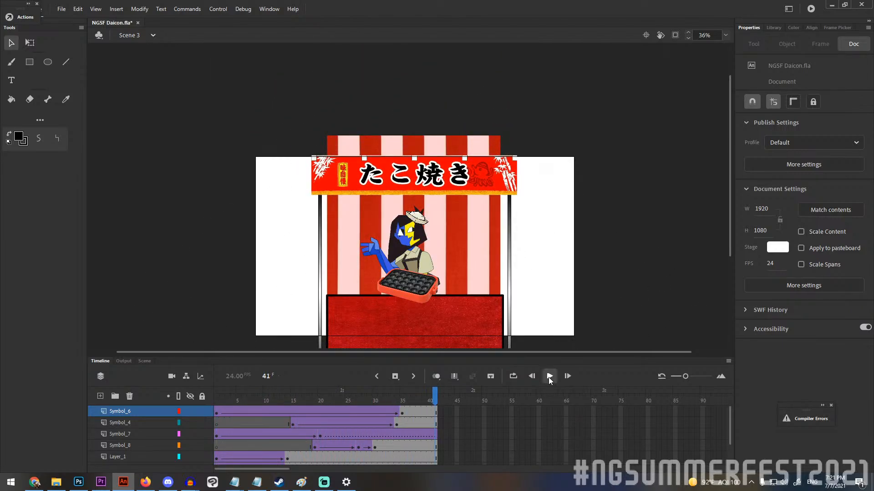
{"action": "left_click", "coordinate": [549, 378]}
{"action": "left_click_drag", "start_coordinate": [436, 400], "coordinate": [195, 392]}
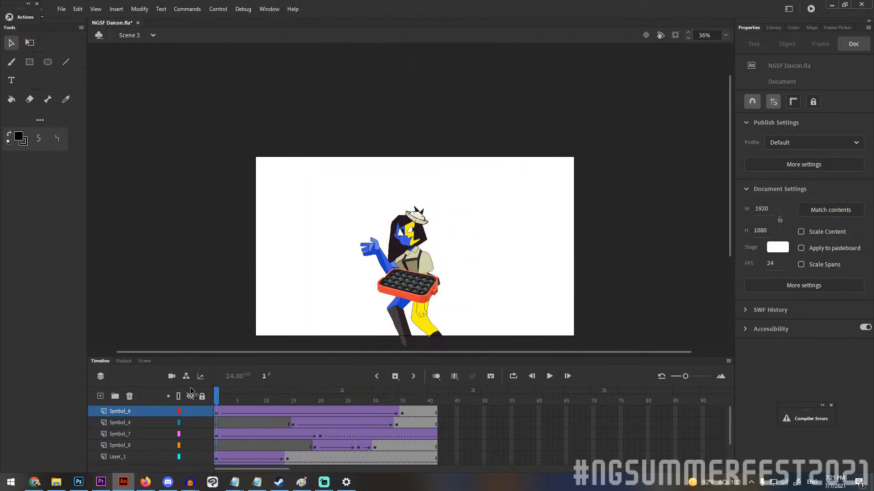
Open Scene 4 and look over its layers at frame 1.
{"action": "left_click", "coordinate": [141, 39]}
{"action": "left_click", "coordinate": [146, 95]}
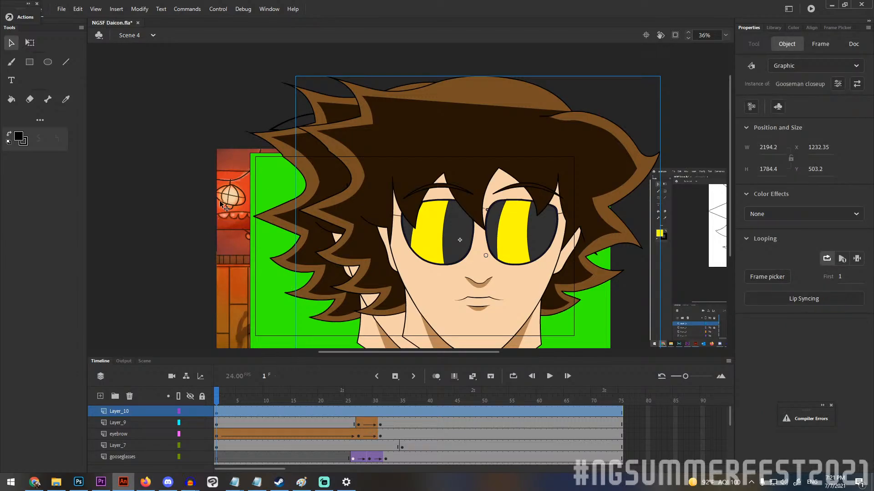
{"action": "scroll", "coordinate": [199, 175], "scroll_direction": "down", "scroll_amount": 2}
{"action": "scroll", "coordinate": [199, 176], "scroll_direction": "up", "scroll_amount": 2}
Try moving the Gooseman closeup off the face, undo the move, and hide Layer_10 instead.
{"action": "left_click_drag", "start_coordinate": [458, 260], "coordinate": [623, 155]}
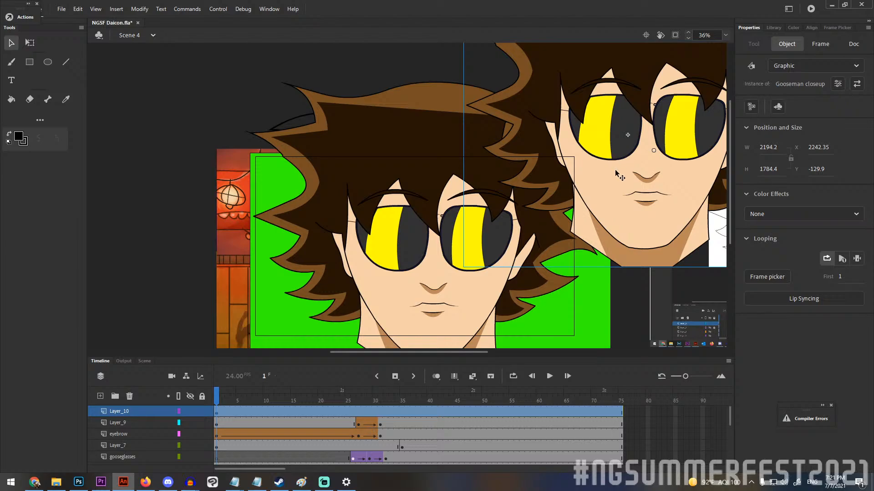
{"action": "key", "text": "ctrl+z"}
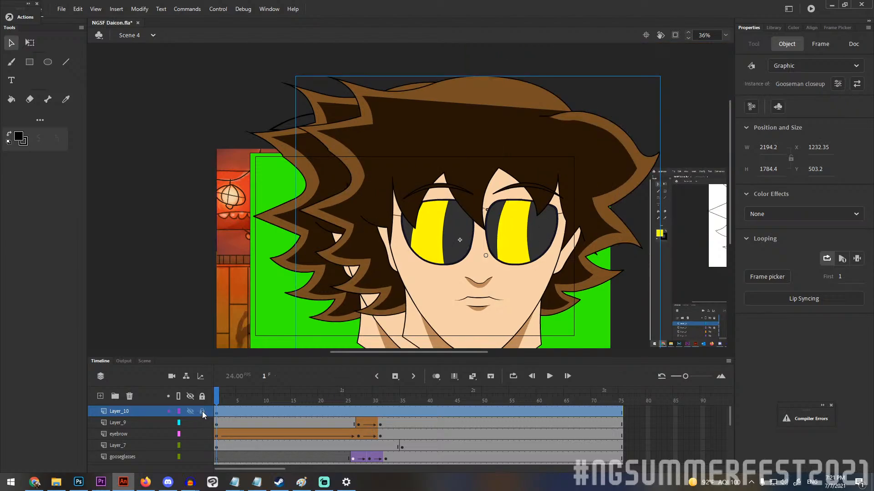
{"action": "mouse_move", "coordinate": [225, 389]}
{"action": "left_mouse_down"}
{"action": "mouse_move", "coordinate": [437, 398]}
{"action": "mouse_move", "coordinate": [212, 398]}
{"action": "left_mouse_up"}
{"action": "left_click", "coordinate": [190, 411]}
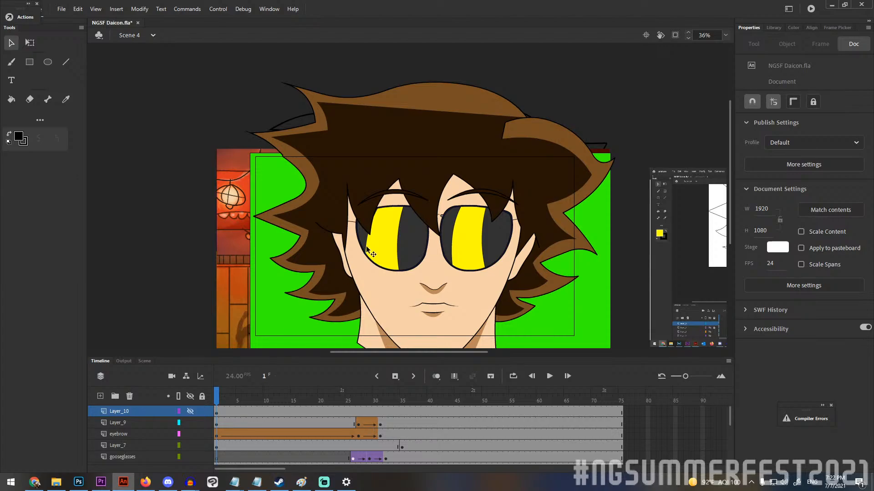
Hide the green backdrop on Layer_6 to view the painted street behind the face, and show it again.
{"action": "scroll", "coordinate": [367, 249], "scroll_direction": "down", "scroll_amount": 3}
{"action": "left_click", "coordinate": [286, 255]}
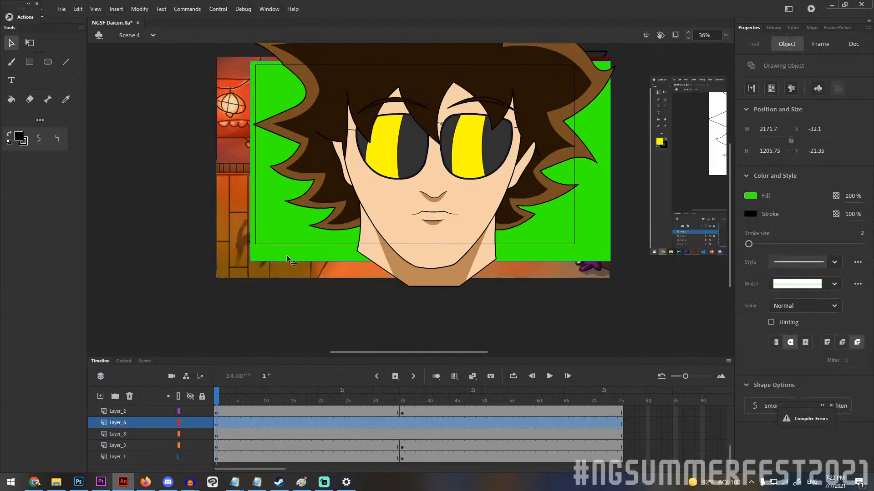
{"action": "left_click", "coordinate": [190, 423]}
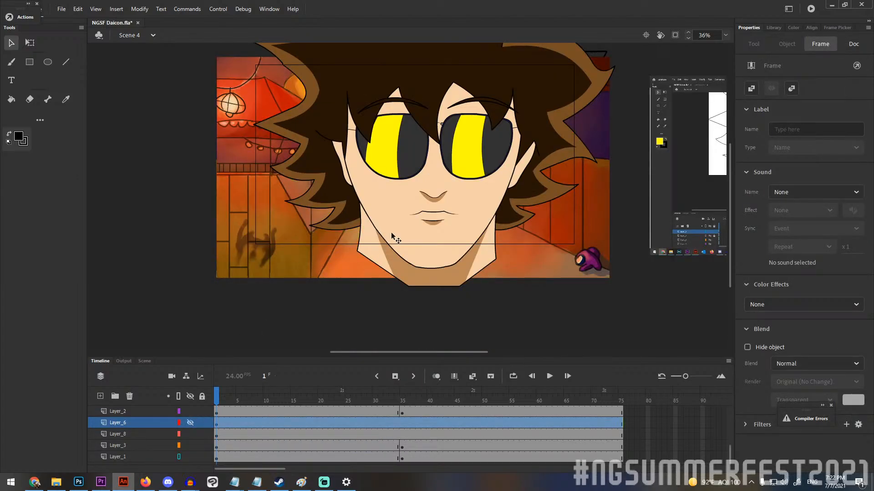
{"action": "left_click", "coordinate": [190, 424]}
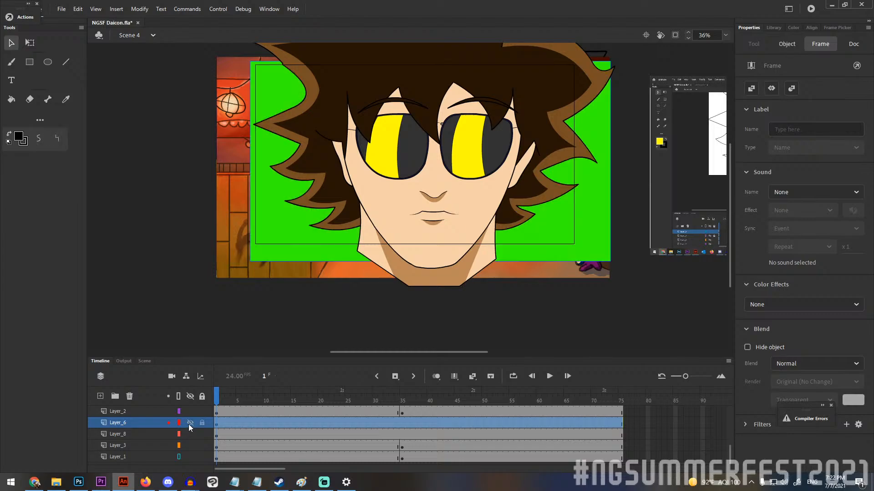
{"action": "left_click", "coordinate": [619, 263]}
{"action": "left_click_drag", "start_coordinate": [619, 263], "coordinate": [616, 301]}
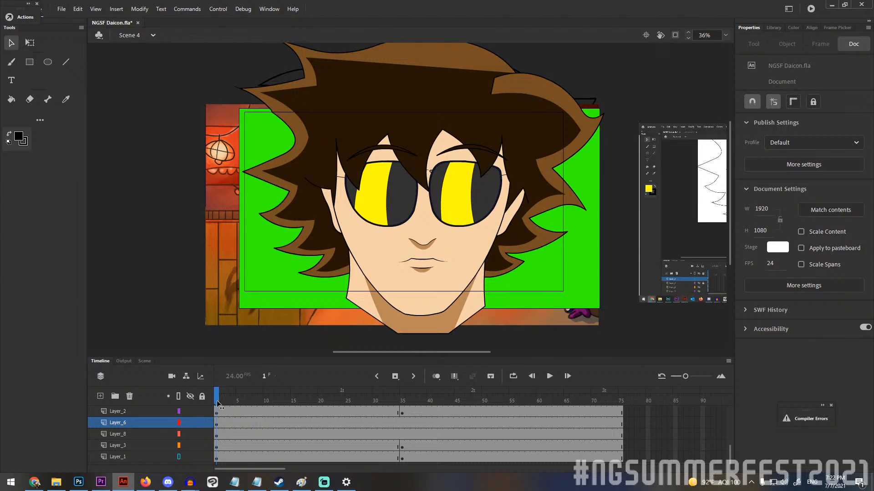
Select the green backdrop at frame 1 and hide its layer, Layer_6, to reveal the painted background.
{"action": "mouse_move", "coordinate": [217, 405]}
{"action": "left_mouse_down"}
{"action": "mouse_move", "coordinate": [535, 410]}
{"action": "mouse_move", "coordinate": [217, 405]}
{"action": "left_mouse_up"}
{"action": "left_click", "coordinate": [299, 299]}
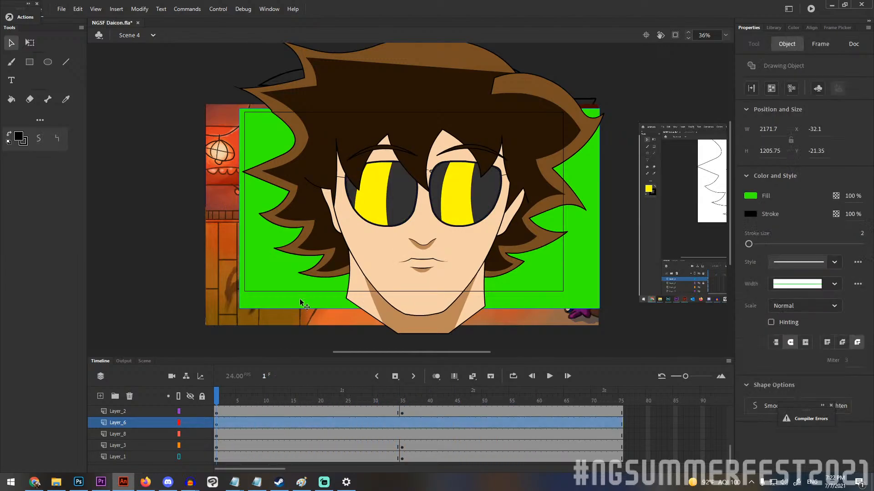
{"action": "left_click", "coordinate": [190, 423]}
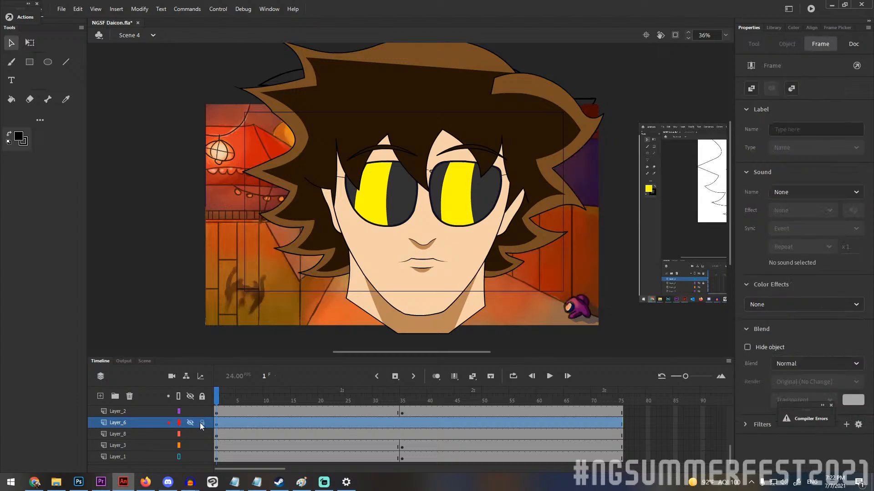
{"action": "left_click", "coordinate": [582, 318]}
Move the dark brown hair fill on Layer_7 aside, undo the move, and deselect the shape.
{"action": "left_click_drag", "start_coordinate": [526, 167], "coordinate": [391, 169]}
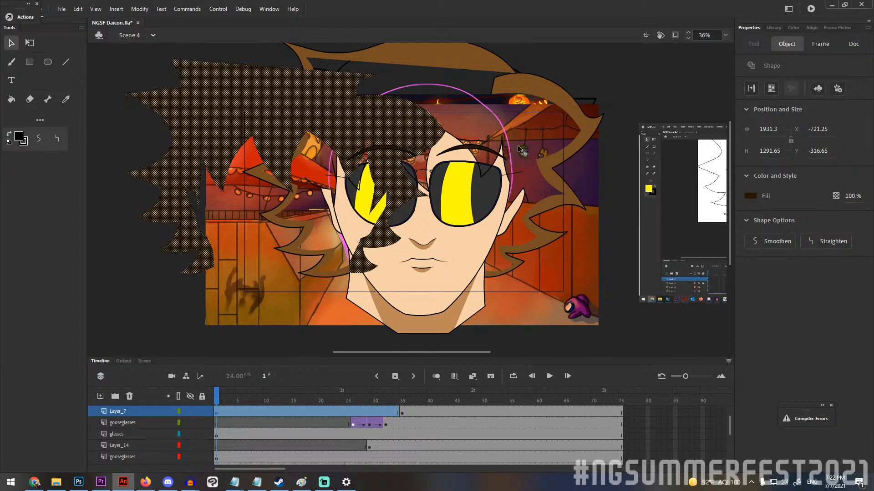
{"action": "key", "text": "ctrl+z"}
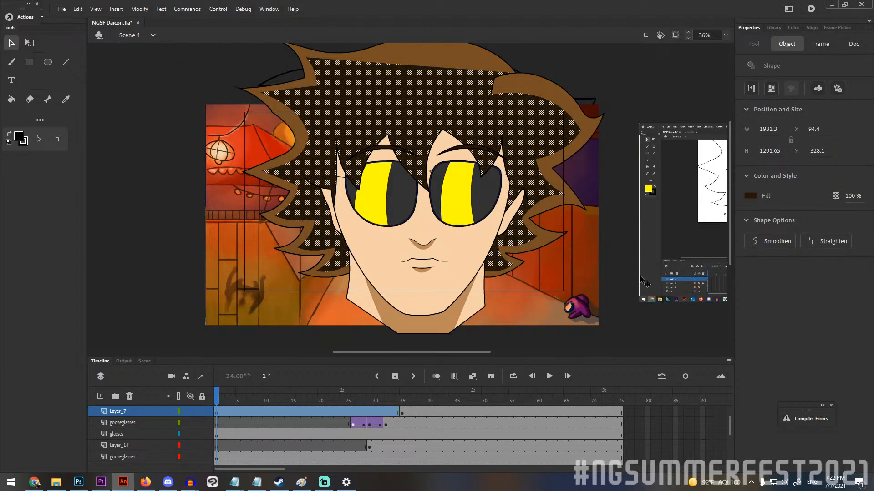
{"action": "left_click", "coordinate": [630, 334]}
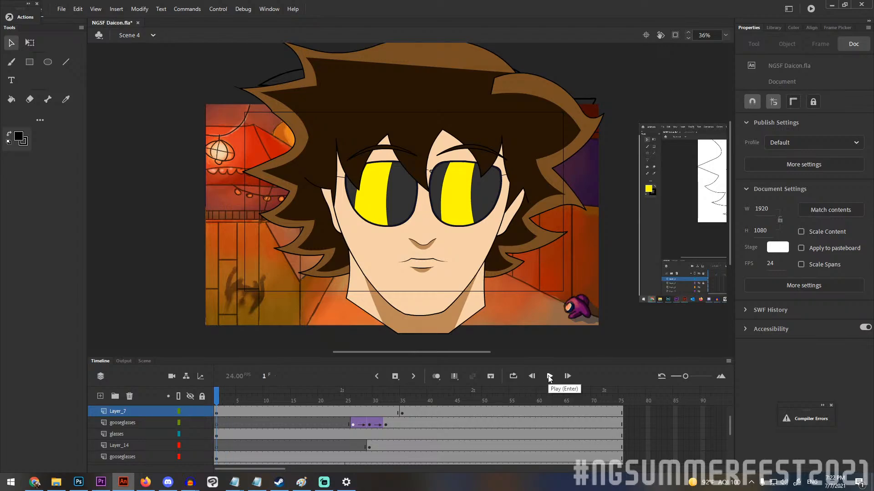
Play the Scene 4 face animation from frame 1 through frame 75 and look through its layer list.
{"action": "left_click", "coordinate": [550, 377]}
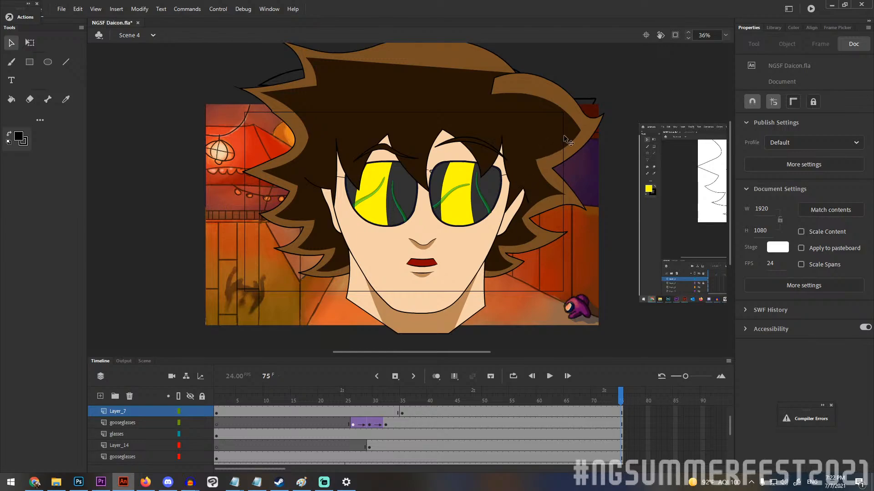
{"action": "scroll", "coordinate": [228, 414], "scroll_direction": "down", "scroll_amount": 3}
{"action": "scroll", "coordinate": [242, 436], "scroll_direction": "down", "scroll_amount": 2}
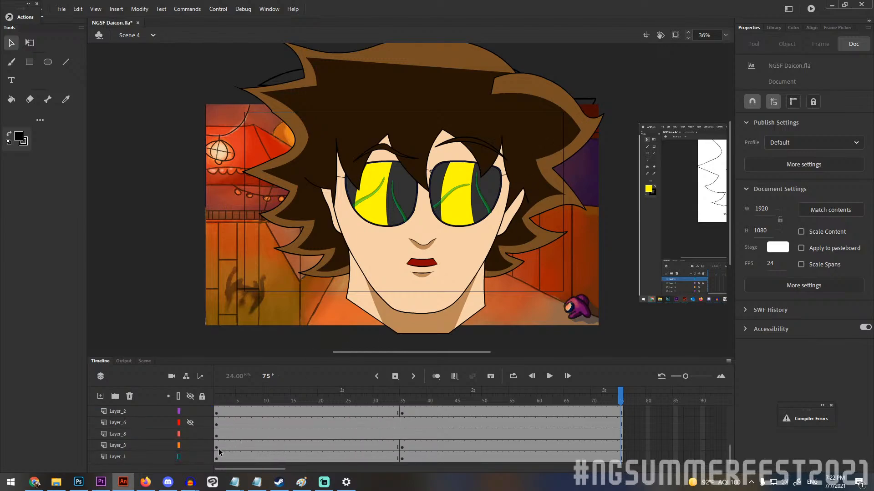
{"action": "scroll", "coordinate": [207, 447], "scroll_direction": "up", "scroll_amount": 3}
Select the face, neck and dark hair fills in turn at frame 75 to inspect how the character's shapes are layered.
{"action": "left_click", "coordinate": [446, 287]}
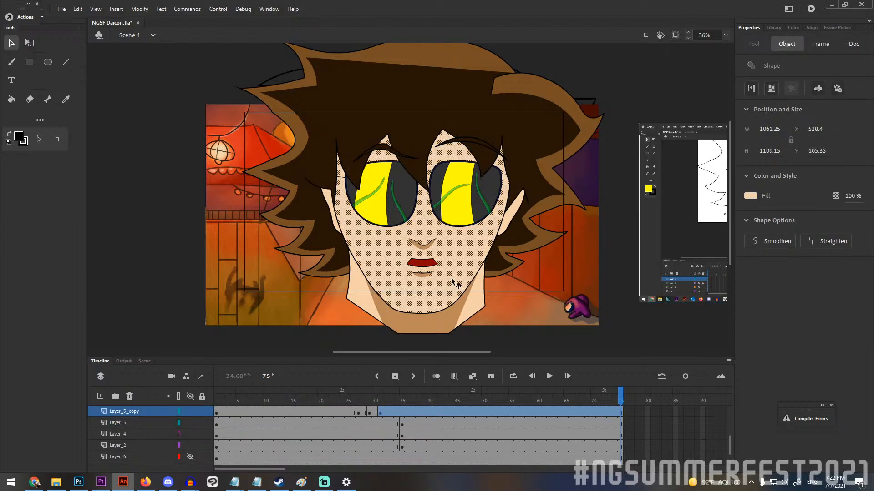
{"action": "left_click", "coordinate": [472, 303]}
{"action": "left_click", "coordinate": [357, 280]}
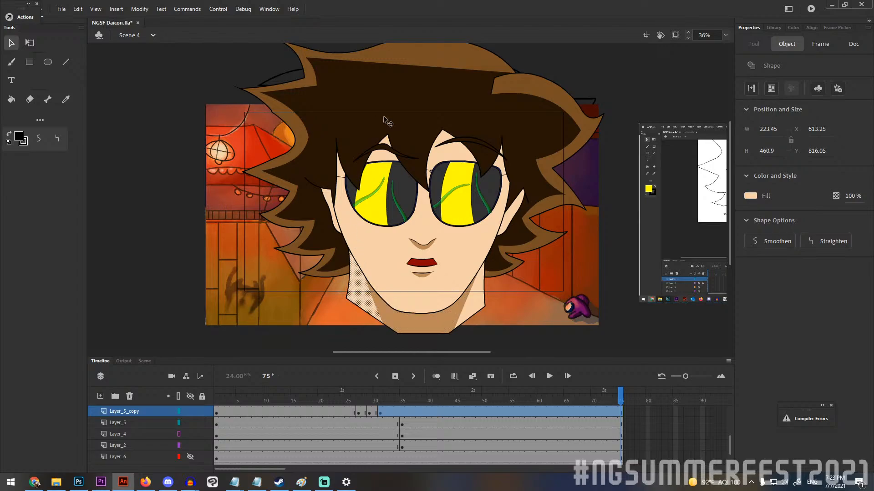
{"action": "left_click", "coordinate": [416, 117]}
{"action": "left_click", "coordinate": [563, 61]}
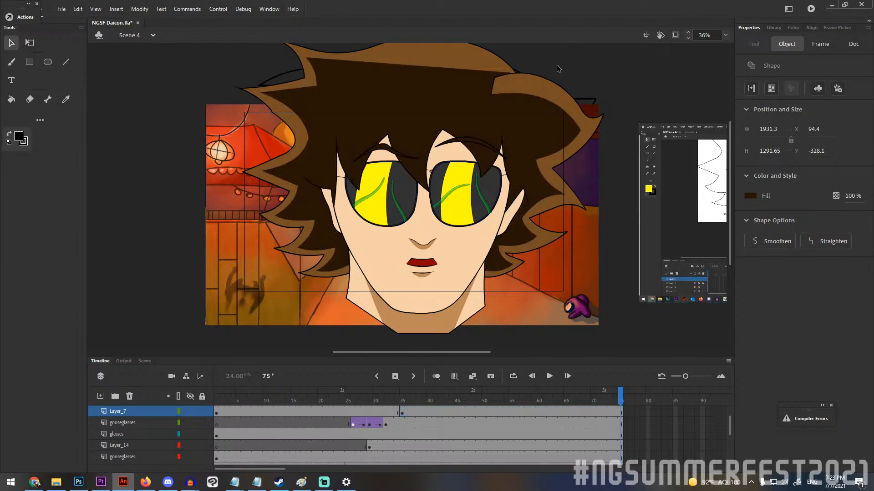
{"action": "mouse_move", "coordinate": [430, 67]}
{"action": "left_mouse_down"}
{"action": "mouse_move", "coordinate": [430, 56]}
{"action": "mouse_move", "coordinate": [422, 62]}
{"action": "left_mouse_up"}
{"action": "scroll", "coordinate": [433, 73], "scroll_direction": "up", "scroll_amount": 3}
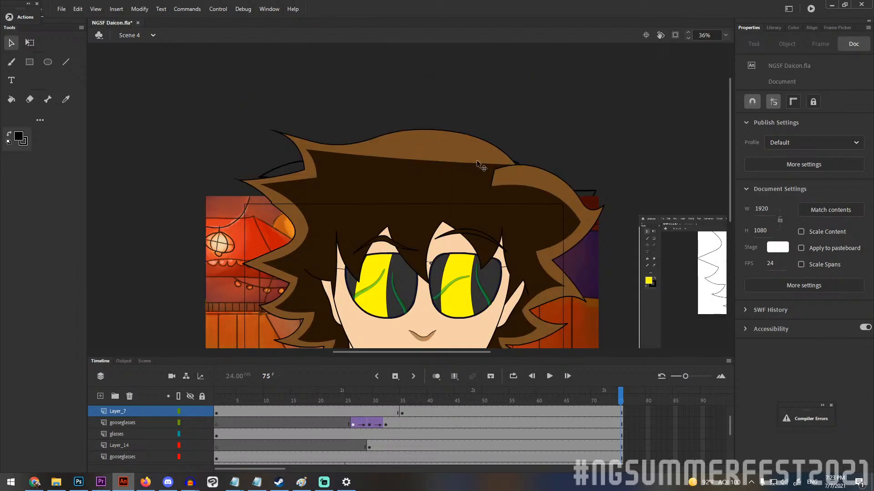
Select the painted background at frame 75 and bring its layer, Layer_8, above the character layers to show the whole artwork.
{"action": "scroll", "coordinate": [492, 145], "scroll_direction": "down", "scroll_amount": 6}
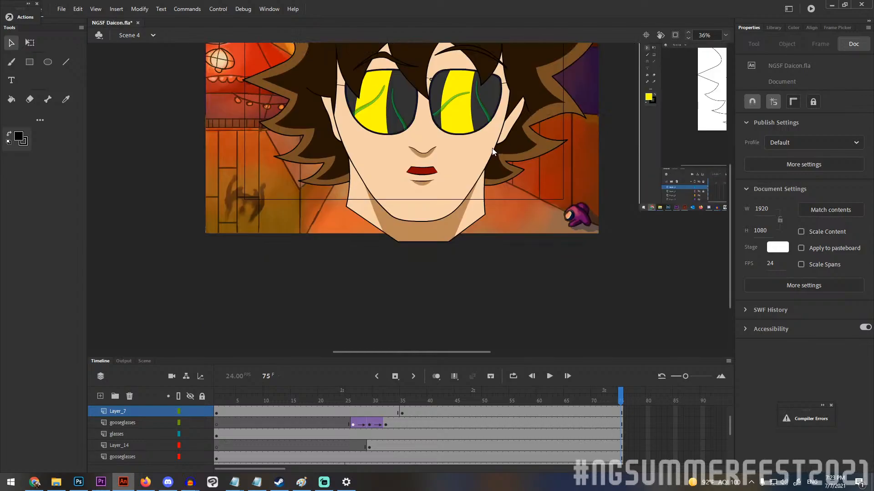
{"action": "scroll", "coordinate": [528, 173], "scroll_direction": "up", "scroll_amount": 5}
{"action": "scroll", "coordinate": [578, 228], "scroll_direction": "down", "scroll_amount": 2}
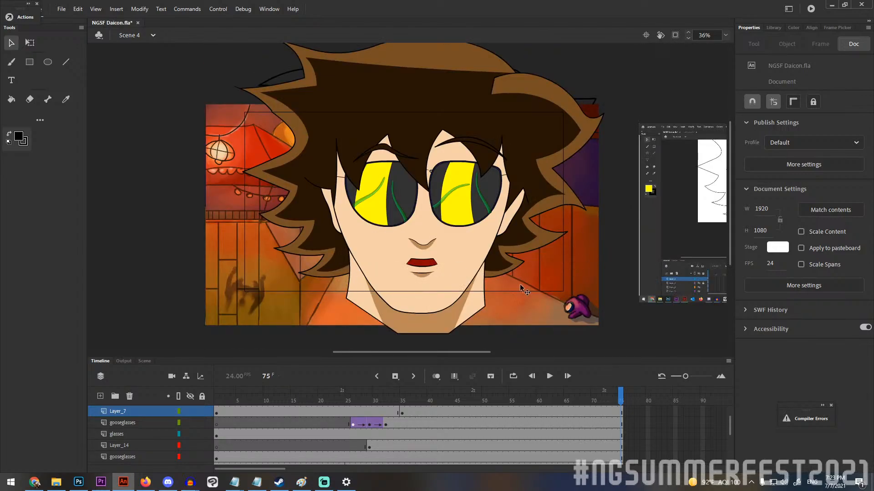
{"action": "left_click", "coordinate": [587, 320]}
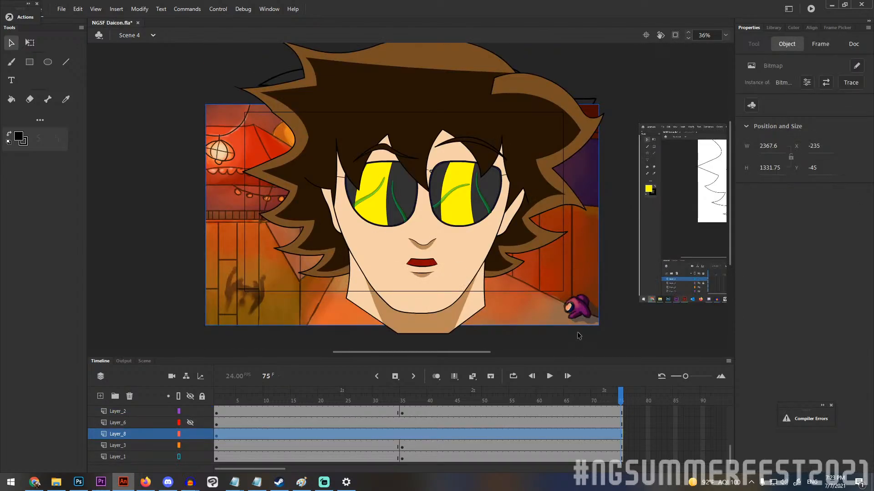
{"action": "left_click_drag", "start_coordinate": [149, 436], "coordinate": [151, 401]}
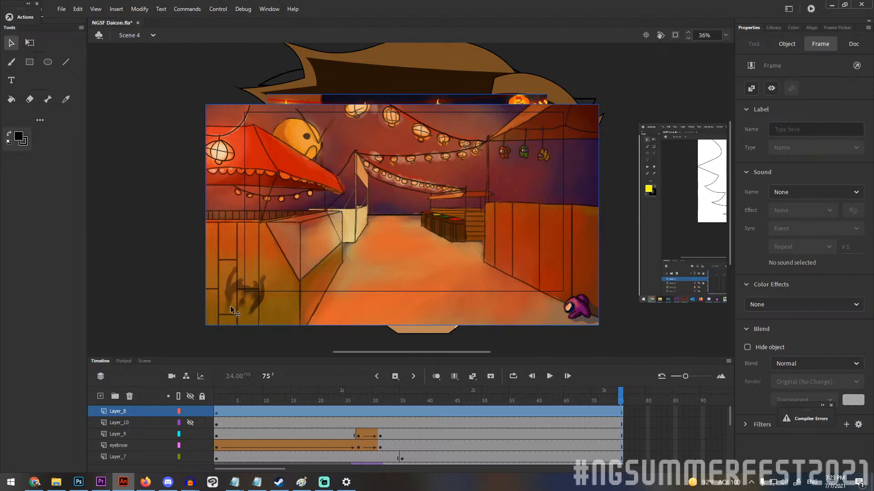
{"action": "left_click", "coordinate": [135, 255]}
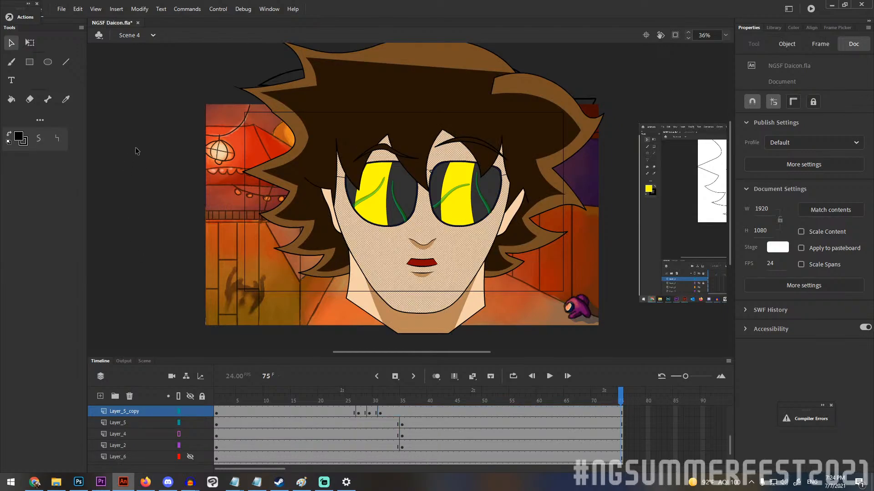
{"action": "left_click", "coordinate": [135, 150]}
Scrub Scene 4 between frames 24 and 30 to examine how the mouth and glasses change.
{"action": "left_click_drag", "start_coordinate": [421, 400], "coordinate": [342, 400]}
{"action": "scroll", "coordinate": [382, 415], "scroll_direction": "up", "scroll_amount": 4}
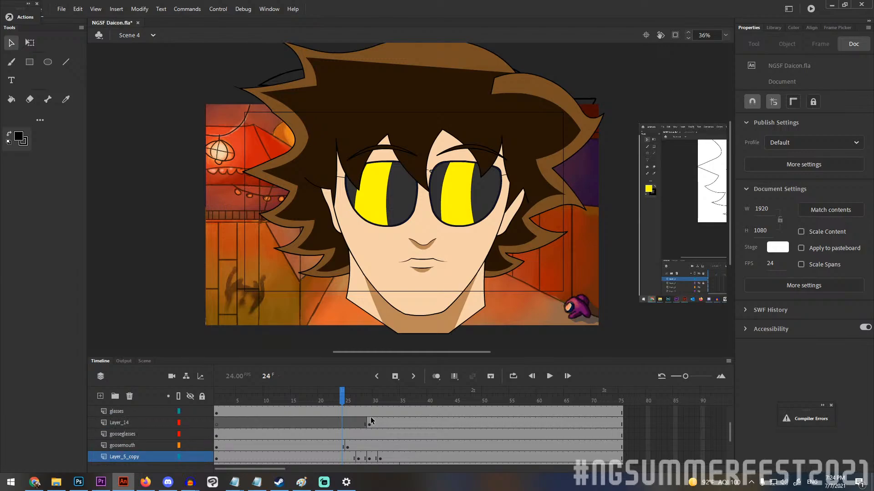
{"action": "left_click_drag", "start_coordinate": [343, 401], "coordinate": [366, 402]}
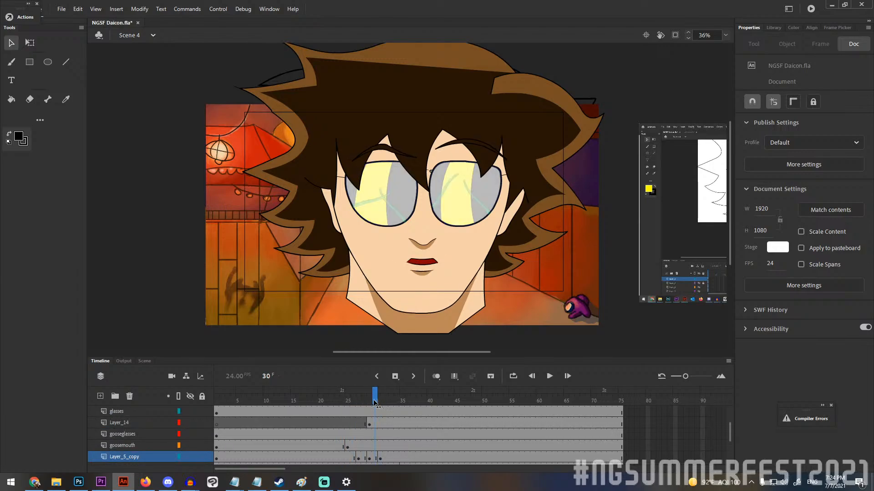
{"action": "left_click_drag", "start_coordinate": [368, 402], "coordinate": [349, 394]}
{"action": "scroll", "coordinate": [359, 436], "scroll_direction": "down", "scroll_amount": 3}
{"action": "scroll", "coordinate": [359, 435], "scroll_direction": "up", "scroll_amount": 3}
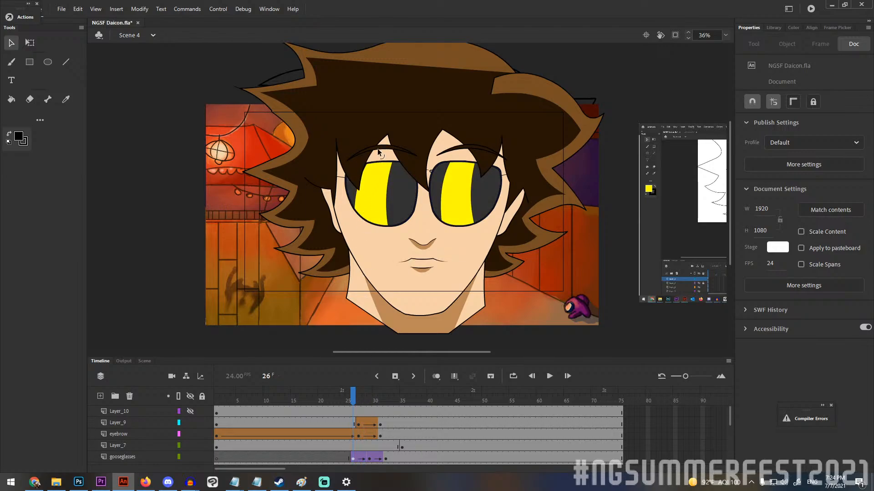
Select the Layer_9 frames near frame 26 and scrub between frames 24 and 29 to examine the tweened eyebrows and lens flash.
{"action": "left_click", "coordinate": [353, 422]}
{"action": "left_click", "coordinate": [364, 406]}
{"action": "left_click_drag", "start_coordinate": [363, 406], "coordinate": [344, 388]}
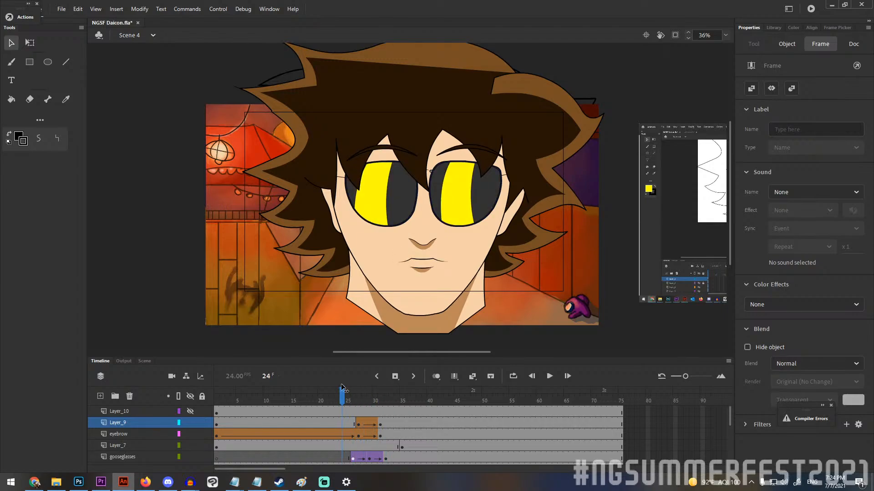
{"action": "mouse_move", "coordinate": [343, 387]}
{"action": "left_mouse_down"}
{"action": "mouse_move", "coordinate": [385, 389]}
{"action": "mouse_move", "coordinate": [357, 387]}
{"action": "mouse_move", "coordinate": [369, 402]}
{"action": "left_mouse_up"}
Inspect the flash lens graphic at frame 29 by hiding and showing the gooseglasses layer, and scrub on to frame 47.
{"action": "left_click", "coordinate": [393, 212]}
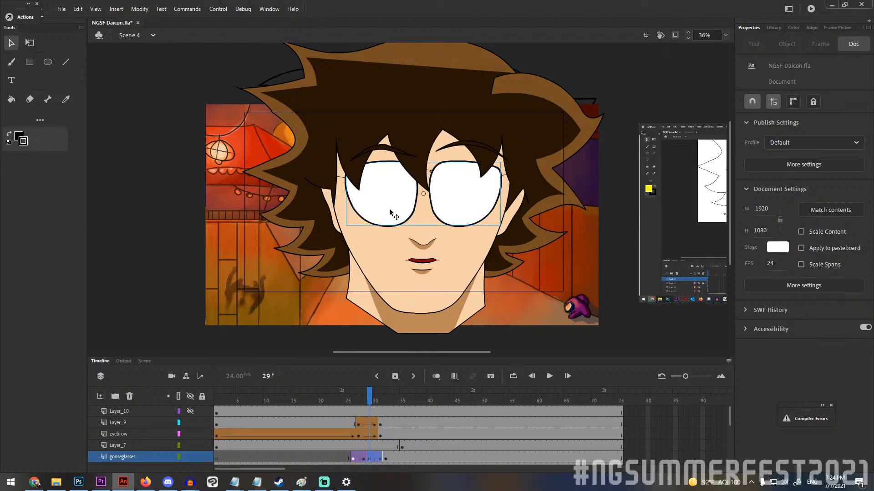
{"action": "scroll", "coordinate": [374, 440], "scroll_direction": "down", "scroll_amount": 2}
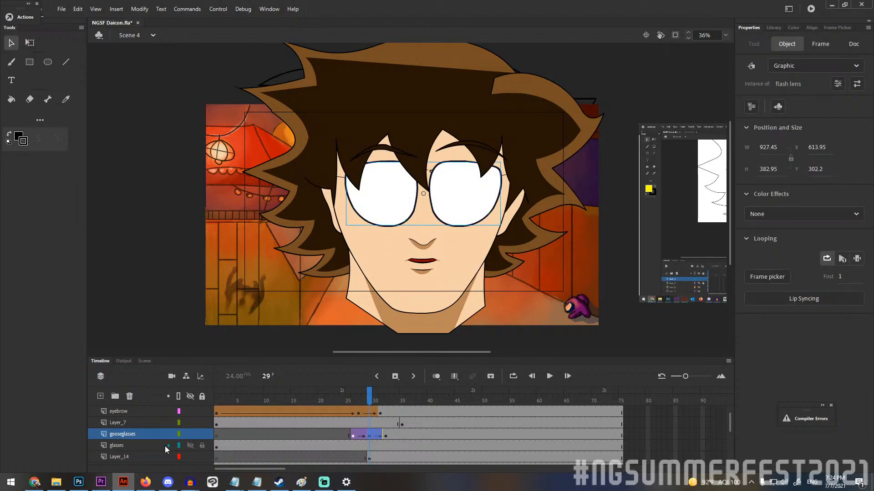
{"action": "left_click", "coordinate": [130, 446]}
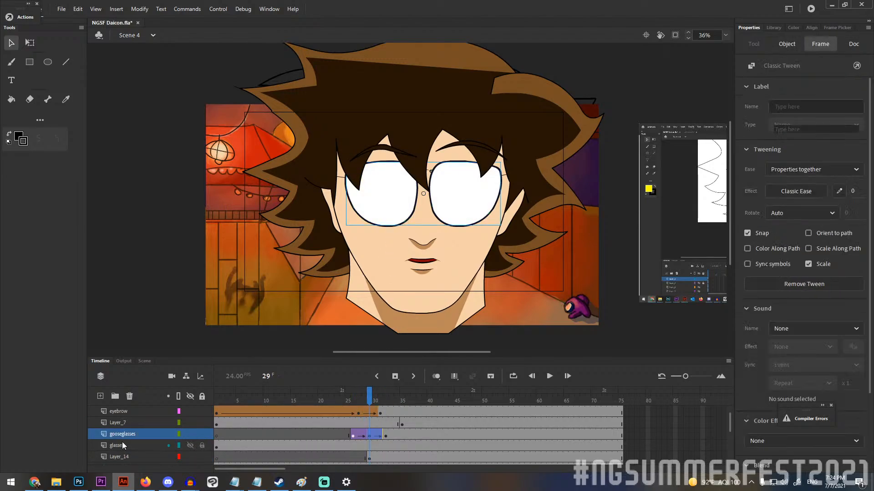
{"action": "left_click", "coordinate": [191, 433]}
{"action": "left_click", "coordinate": [192, 433]}
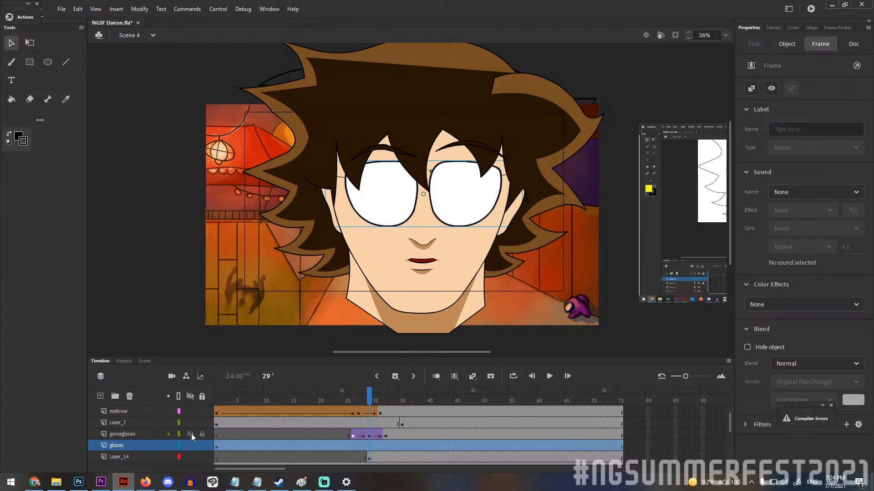
{"action": "mouse_move", "coordinate": [369, 394]}
{"action": "left_mouse_down"}
{"action": "mouse_move", "coordinate": [353, 396]}
{"action": "mouse_move", "coordinate": [406, 399]}
{"action": "left_mouse_up"}
{"action": "left_click_drag", "start_coordinate": [371, 399], "coordinate": [470, 382]}
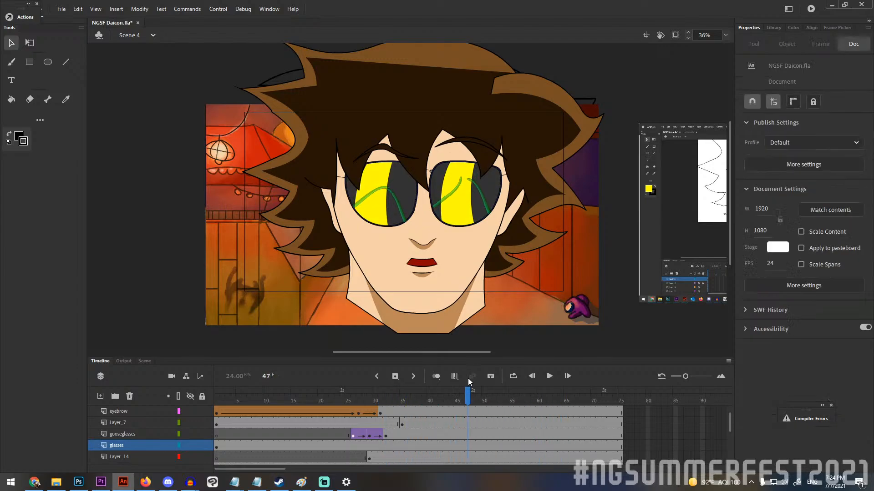
Switch to Scene 5, select the salad scene graphic and inspect the green head in the desert up close.
{"action": "left_click", "coordinate": [132, 38]}
{"action": "left_click", "coordinate": [128, 111]}
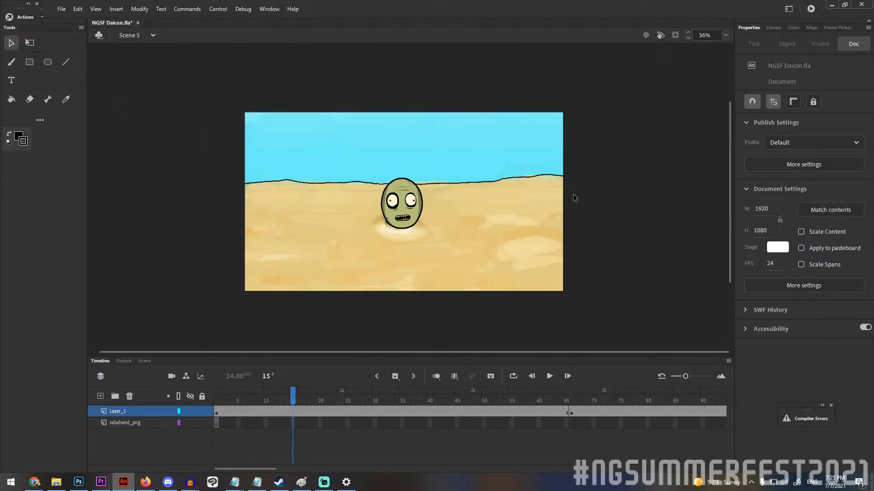
{"action": "key", "text": "ctrl+a"}
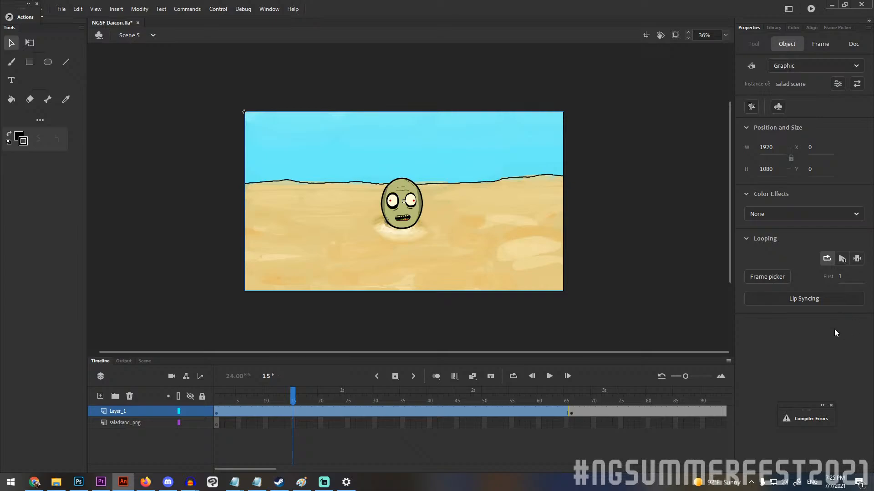
{"action": "scroll", "coordinate": [403, 208], "scroll_direction": "up", "scroll_amount": 6}
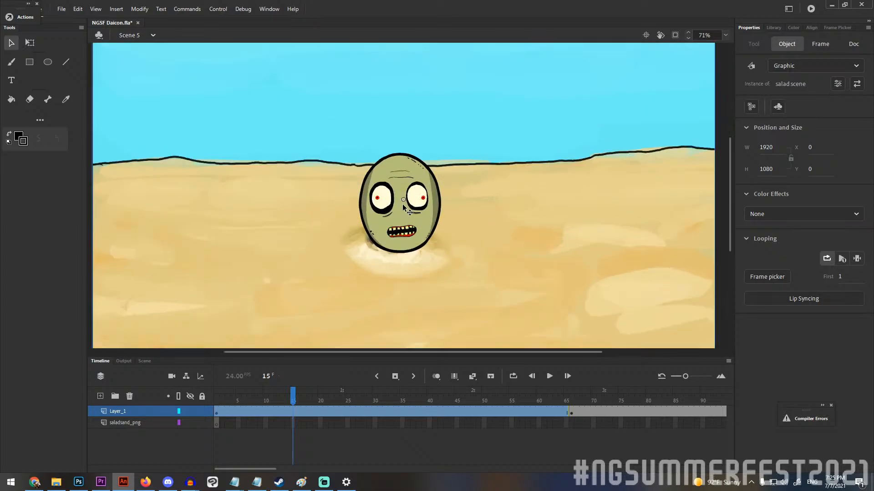
{"action": "scroll", "coordinate": [403, 209], "scroll_direction": "down", "scroll_amount": 2}
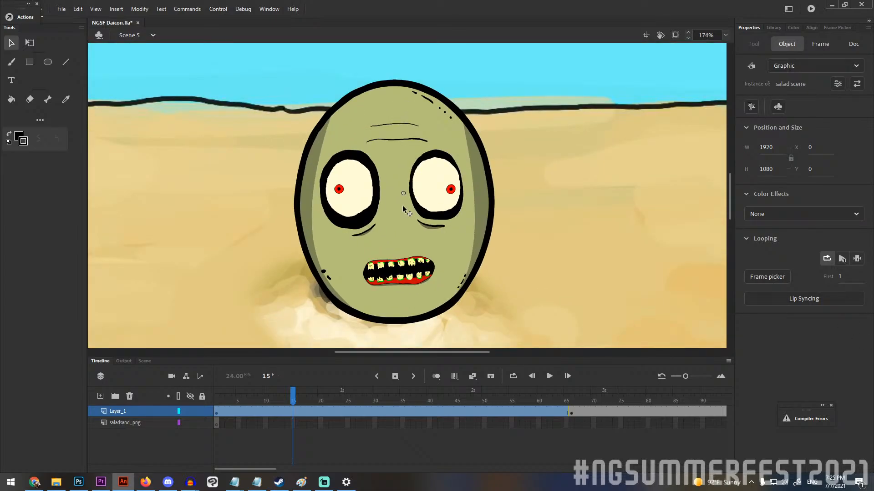
{"action": "scroll", "coordinate": [425, 240], "scroll_direction": "down", "scroll_amount": 4}
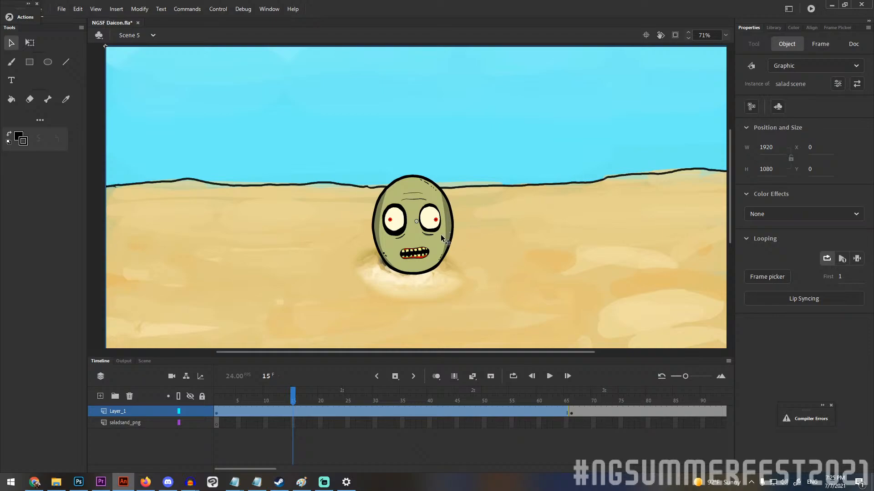
{"action": "scroll", "coordinate": [440, 253], "scroll_direction": "down", "scroll_amount": 1}
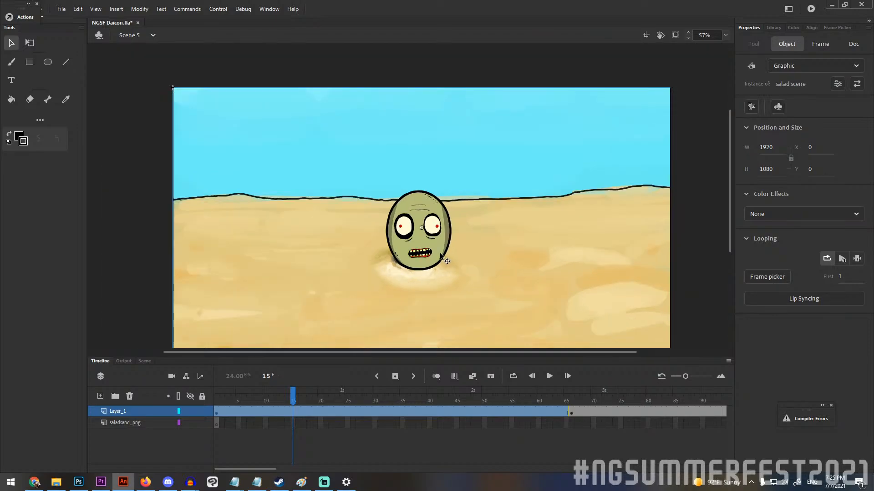
Return Scene 5 to frame 1 and examine the line work of the green head's eyes and mouth.
{"action": "left_click_drag", "start_coordinate": [294, 399], "coordinate": [215, 399]}
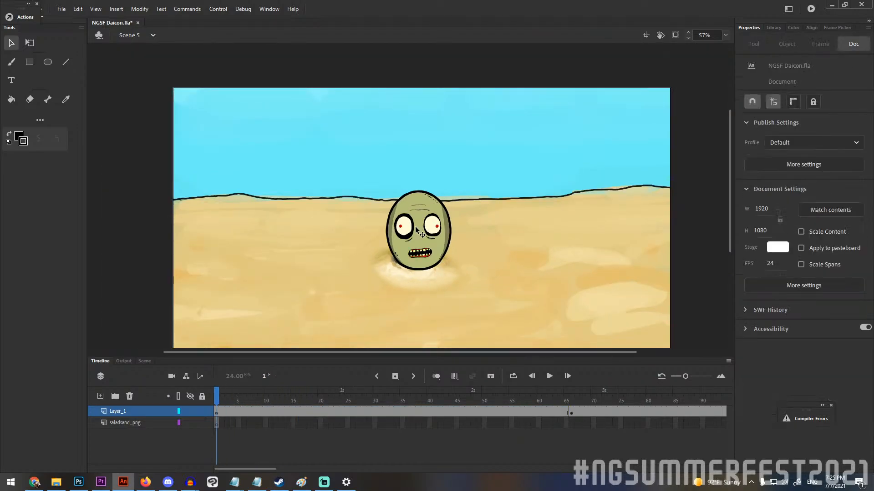
{"action": "scroll", "coordinate": [419, 222], "scroll_direction": "up", "scroll_amount": 8}
{"action": "scroll", "coordinate": [428, 262], "scroll_direction": "down", "scroll_amount": 1}
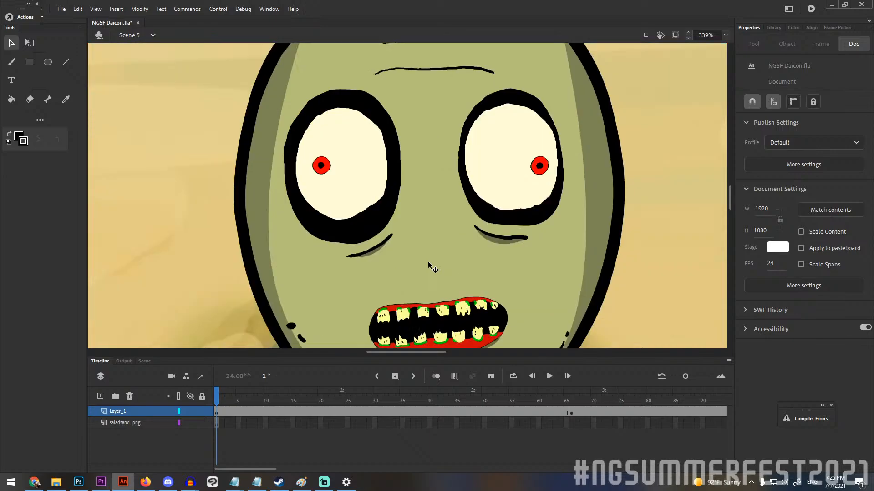
{"action": "scroll", "coordinate": [438, 238], "scroll_direction": "down", "scroll_amount": 1}
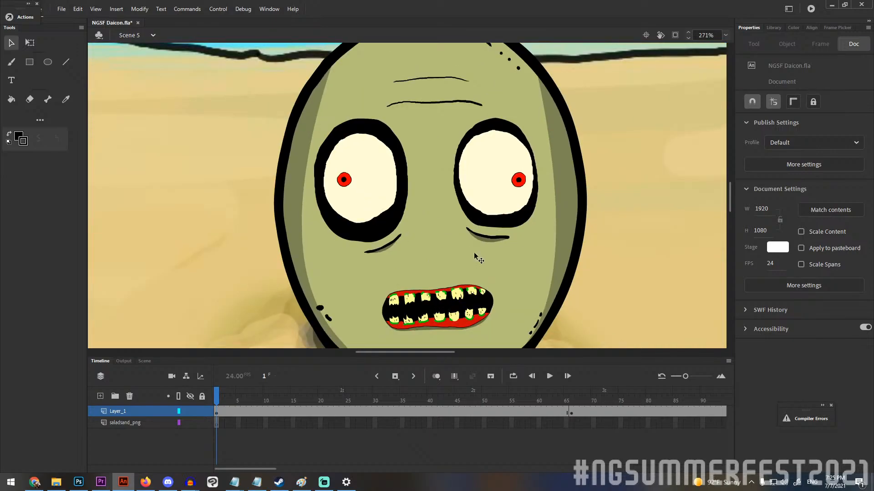
{"action": "scroll", "coordinate": [480, 258], "scroll_direction": "down", "scroll_amount": 2}
{"action": "scroll", "coordinate": [517, 304], "scroll_direction": "up", "scroll_amount": 2}
{"action": "scroll", "coordinate": [520, 297], "scroll_direction": "down", "scroll_amount": 1}
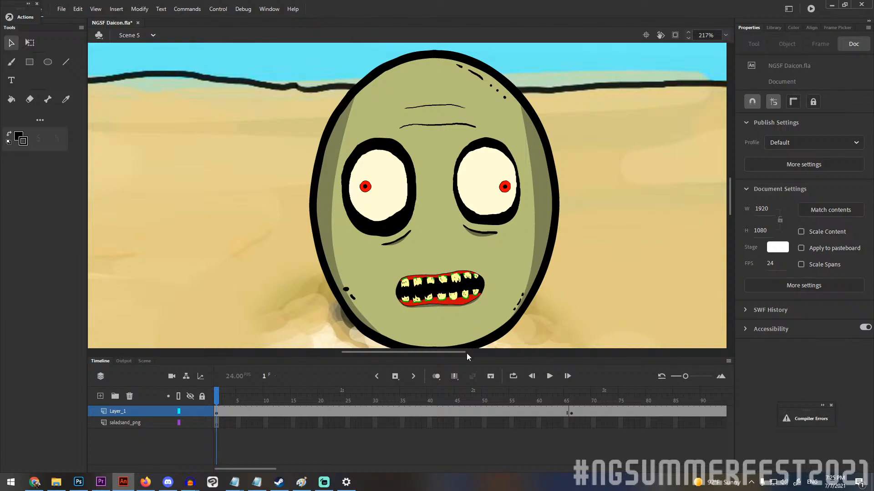
Enlarge the stage area and examine the green head's eyes, rotten teeth and gums in close-up.
{"action": "left_click_drag", "start_coordinate": [466, 354], "coordinate": [466, 381]}
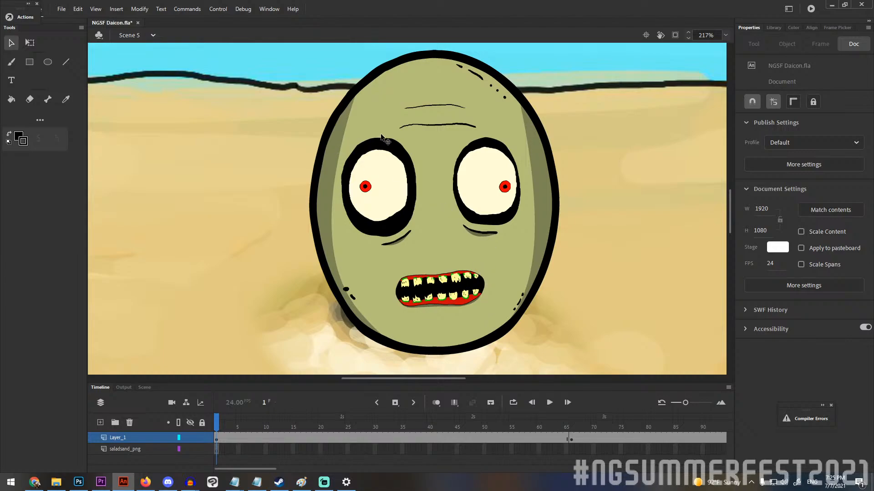
{"action": "scroll", "coordinate": [580, 225], "scroll_direction": "up", "scroll_amount": 4}
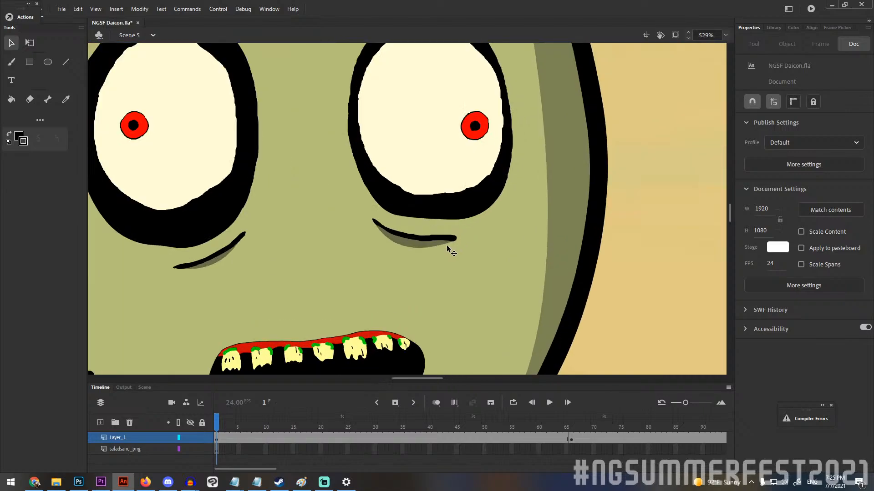
{"action": "scroll", "coordinate": [343, 357], "scroll_direction": "down", "scroll_amount": 2}
{"action": "scroll", "coordinate": [343, 337], "scroll_direction": "up", "scroll_amount": 8}
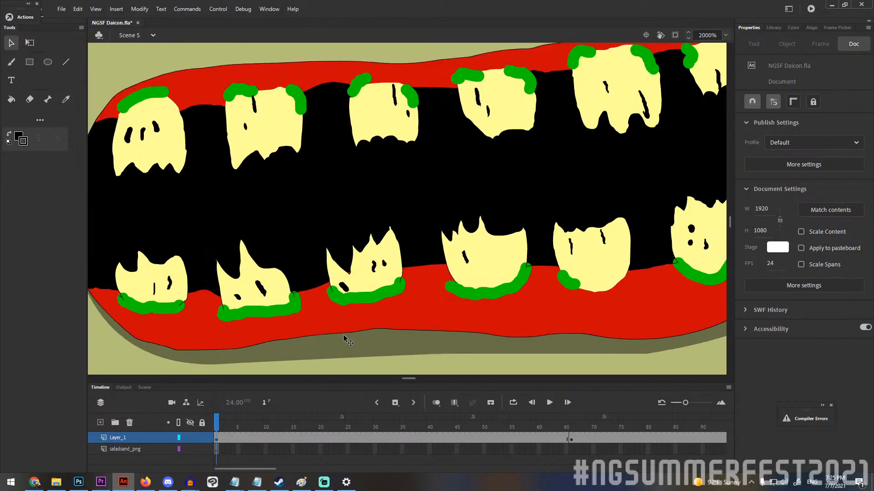
{"action": "scroll", "coordinate": [345, 309], "scroll_direction": "down", "scroll_amount": 1}
{"action": "scroll", "coordinate": [359, 272], "scroll_direction": "up", "scroll_amount": 1}
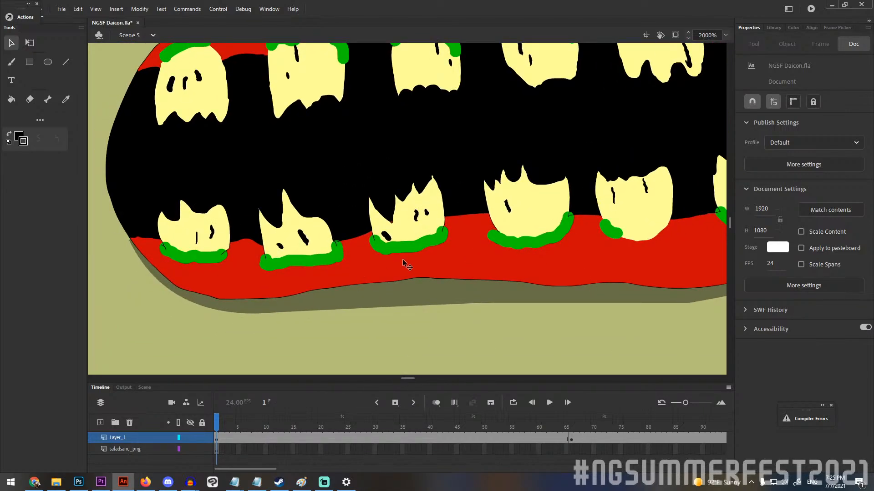
{"action": "scroll", "coordinate": [405, 243], "scroll_direction": "down", "scroll_amount": 2}
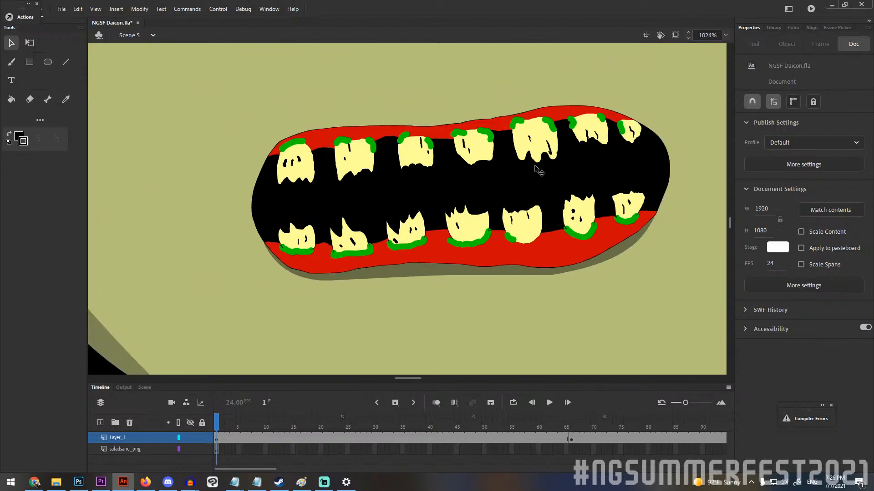
{"action": "scroll", "coordinate": [539, 167], "scroll_direction": "up", "scroll_amount": 1}
{"action": "scroll", "coordinate": [427, 218], "scroll_direction": "down", "scroll_amount": 1}
{"action": "scroll", "coordinate": [419, 230], "scroll_direction": "up", "scroll_amount": 1}
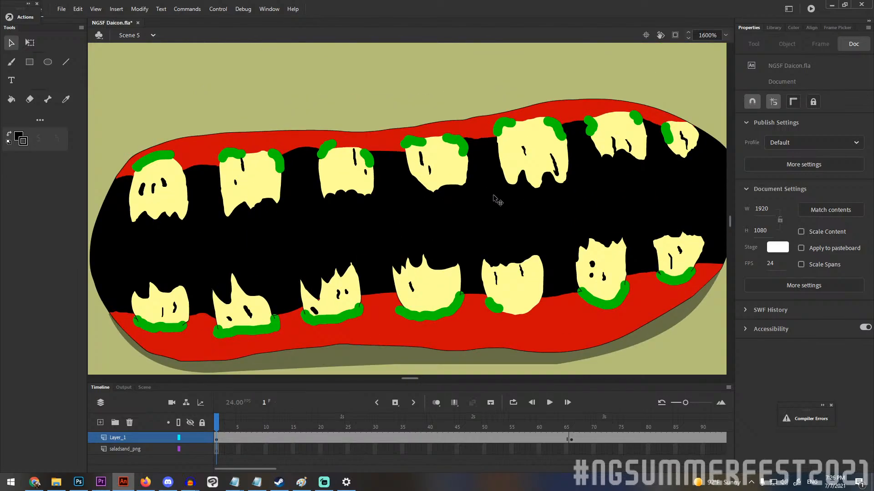
Open the fingerhead symbol inside salad scene and select individual upper tooth fills on Layer_6.
{"action": "double_click", "coordinate": [530, 162]}
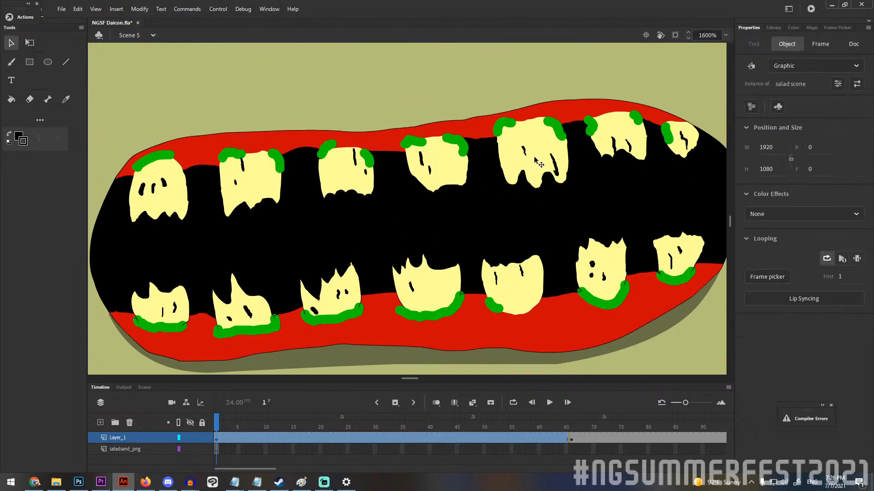
{"action": "double_click", "coordinate": [535, 160]}
{"action": "left_click", "coordinate": [534, 160]}
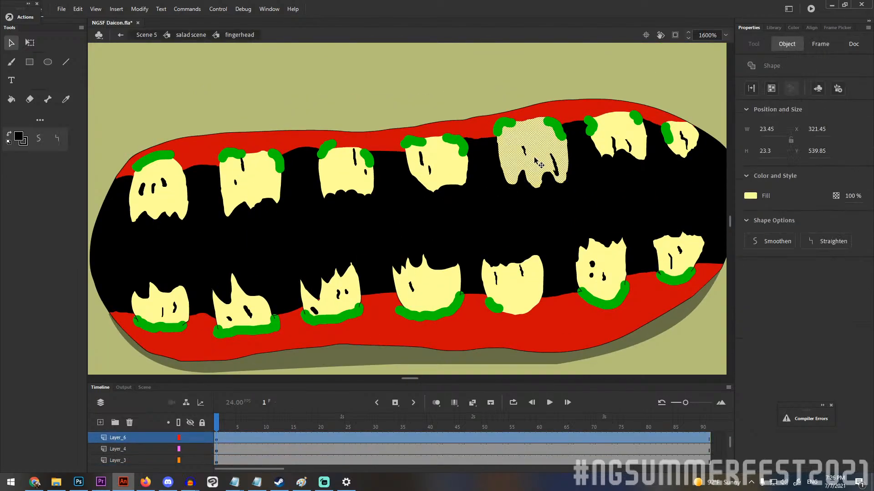
{"action": "left_click", "coordinate": [462, 163]}
{"action": "left_click", "coordinate": [342, 176]}
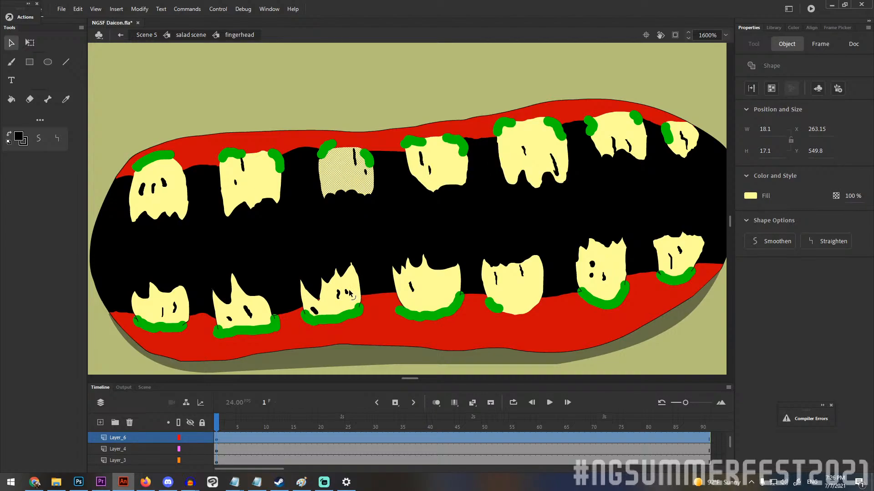
Inspect the lower teeth by selecting the stroke along the base of the middle tooth, and view the whole fingerhead drawing.
{"action": "left_click", "coordinate": [378, 276]}
{"action": "key", "text": "ctrl+z"}
{"action": "left_click", "coordinate": [459, 298]}
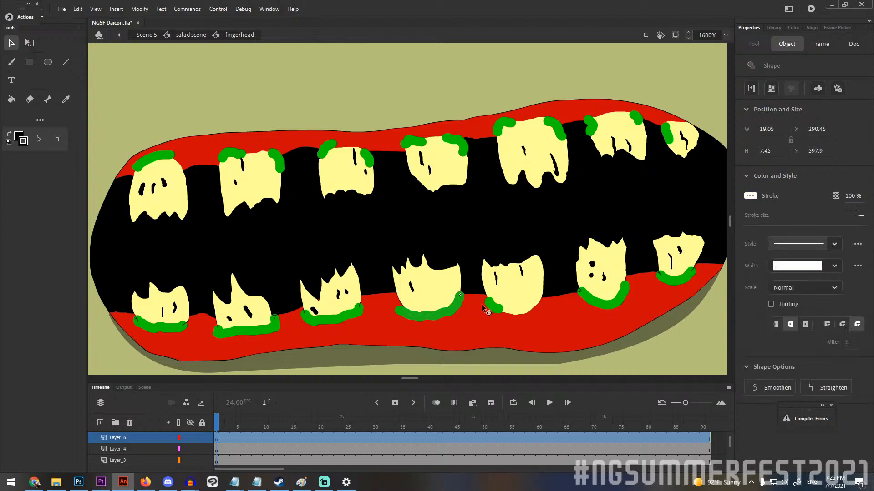
{"action": "scroll", "coordinate": [497, 309], "scroll_direction": "down", "scroll_amount": 6}
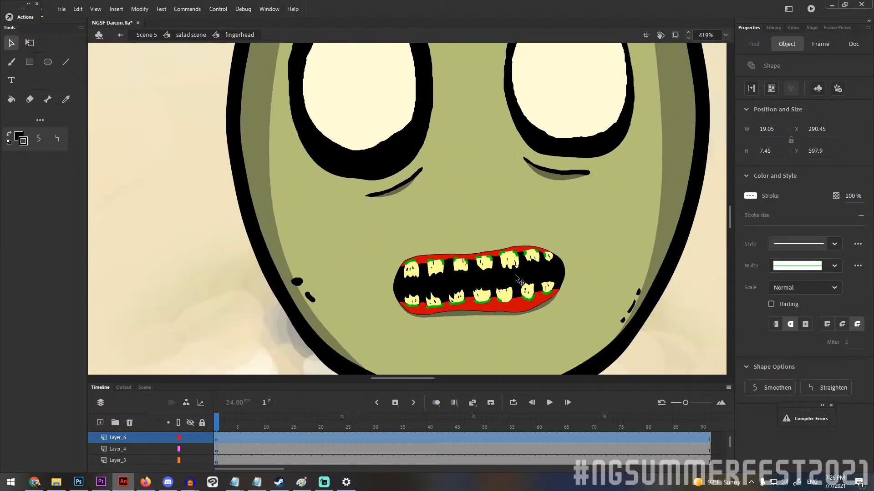
{"action": "scroll", "coordinate": [614, 233], "scroll_direction": "down", "scroll_amount": 2}
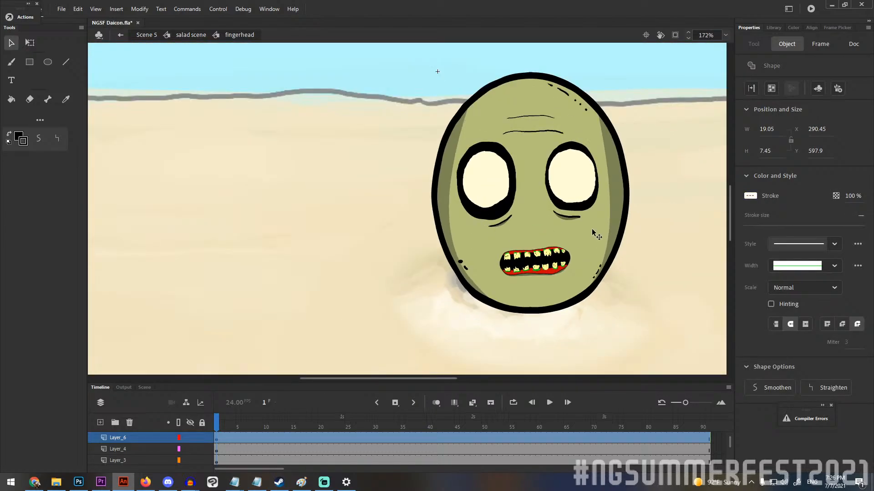
Leave the fingerhead drawing, open the eyes symbol in salad scene, and examine the red pupil in close-up.
{"action": "scroll", "coordinate": [630, 218], "scroll_direction": "up", "scroll_amount": 2}
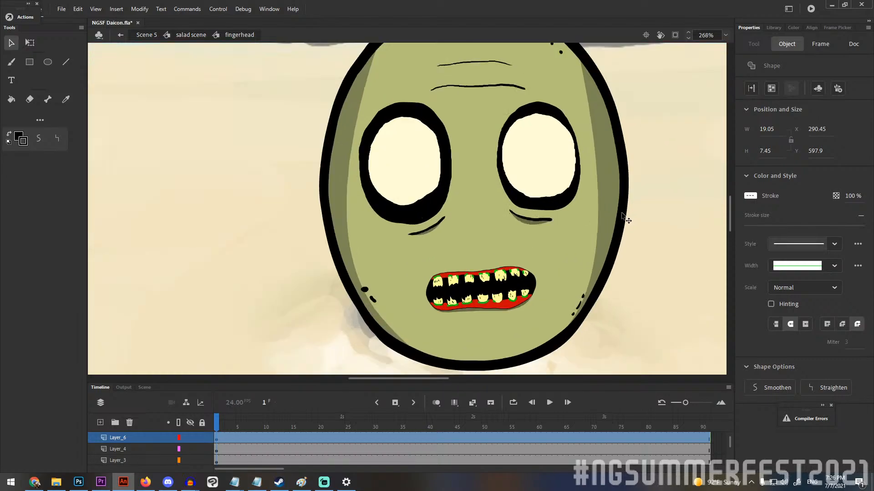
{"action": "scroll", "coordinate": [359, 214], "scroll_direction": "down", "scroll_amount": 1}
{"action": "scroll", "coordinate": [357, 210], "scroll_direction": "down", "scroll_amount": 1}
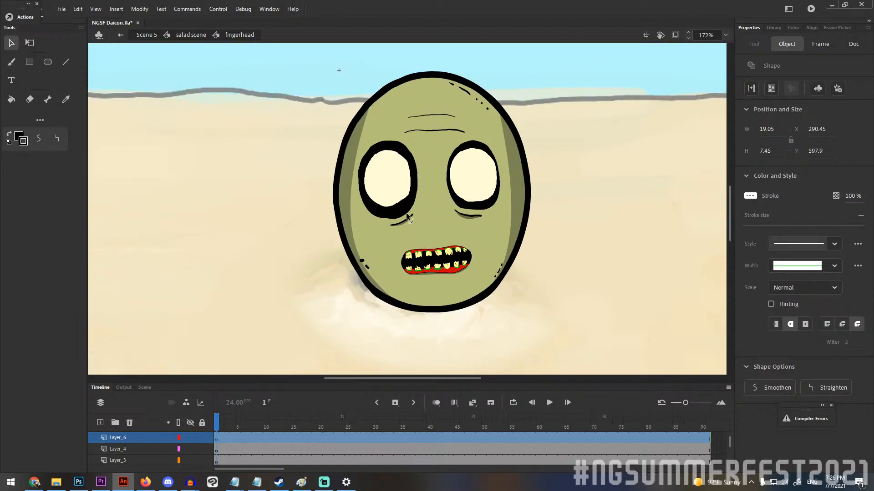
{"action": "double_click", "coordinate": [588, 197]}
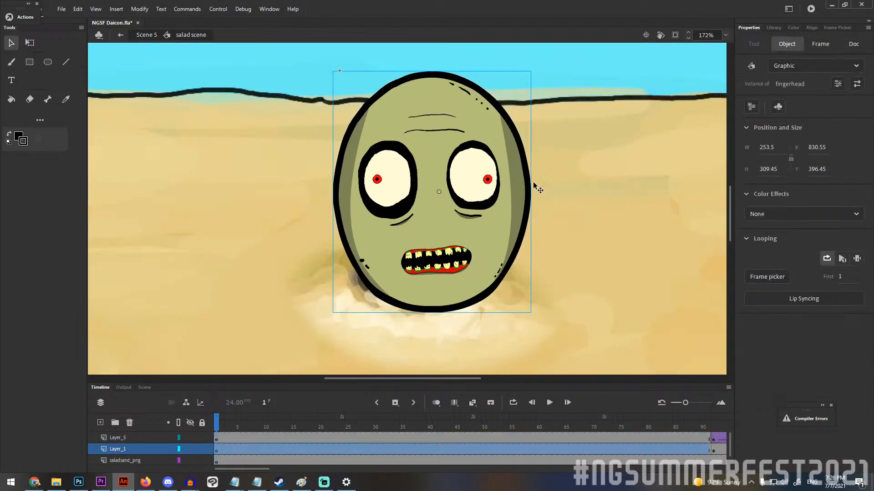
{"action": "double_click", "coordinate": [487, 180]}
{"action": "scroll", "coordinate": [369, 175], "scroll_direction": "up", "scroll_amount": 11}
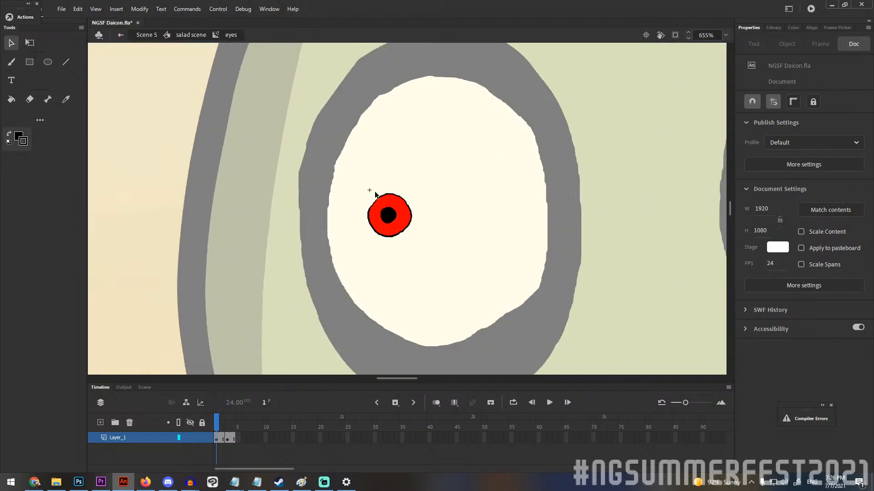
Play the eyes symbol's animation looped over frames 1 to 4, with the whole stage in view.
{"action": "mouse_move", "coordinate": [217, 428]}
{"action": "left_mouse_down"}
{"action": "mouse_move", "coordinate": [267, 423]}
{"action": "mouse_move", "coordinate": [200, 413]}
{"action": "mouse_move", "coordinate": [326, 405]}
{"action": "mouse_move", "coordinate": [194, 414]}
{"action": "mouse_move", "coordinate": [306, 399]}
{"action": "mouse_move", "coordinate": [266, 393]}
{"action": "mouse_move", "coordinate": [322, 365]}
{"action": "mouse_move", "coordinate": [207, 344]}
{"action": "mouse_move", "coordinate": [65, 342]}
{"action": "left_mouse_up"}
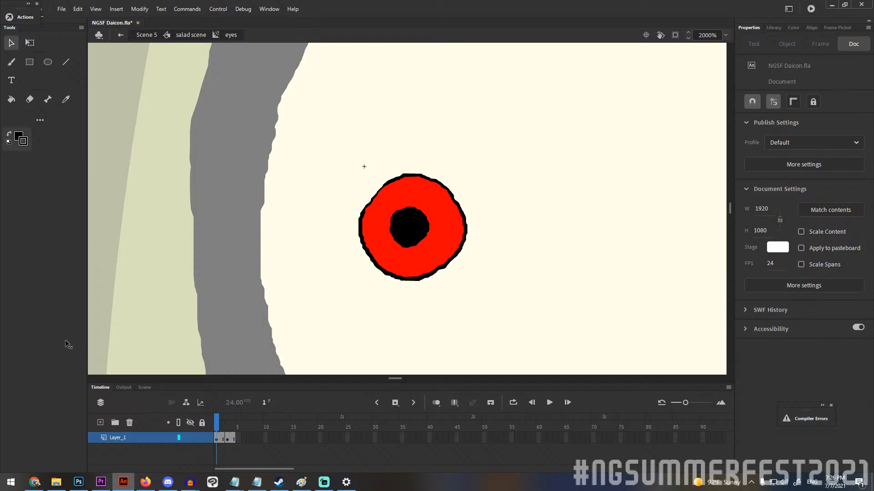
{"action": "mouse_move", "coordinate": [42, 385]}
{"action": "left_mouse_down"}
{"action": "mouse_move", "coordinate": [215, 375]}
{"action": "mouse_move", "coordinate": [262, 399]}
{"action": "mouse_move", "coordinate": [44, 392]}
{"action": "mouse_move", "coordinate": [162, 400]}
{"action": "left_mouse_up"}
{"action": "left_click", "coordinate": [512, 403]}
{"action": "left_click_drag", "start_coordinate": [228, 417], "coordinate": [242, 421]}
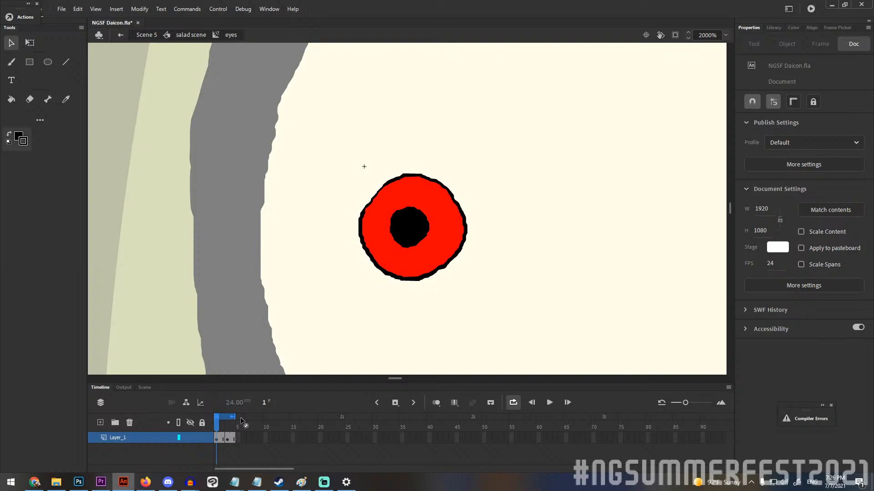
{"action": "key", "text": "Return"}
{"action": "left_click", "coordinate": [725, 35]}
{"action": "left_click", "coordinate": [740, 48]}
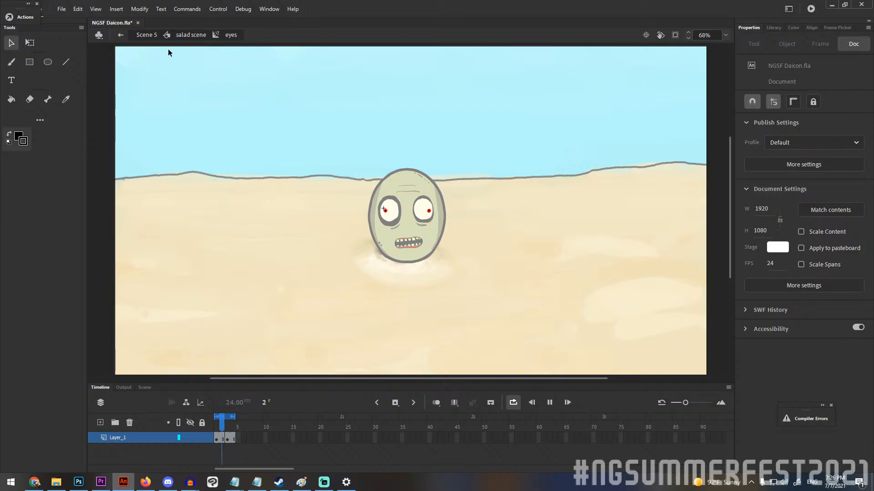
Return to salad scene, check frame 42, and inspect the fingerhead symbol's frames back to frame 1.
{"action": "left_click", "coordinate": [192, 35]}
{"action": "left_click_drag", "start_coordinate": [225, 424], "coordinate": [440, 421]}
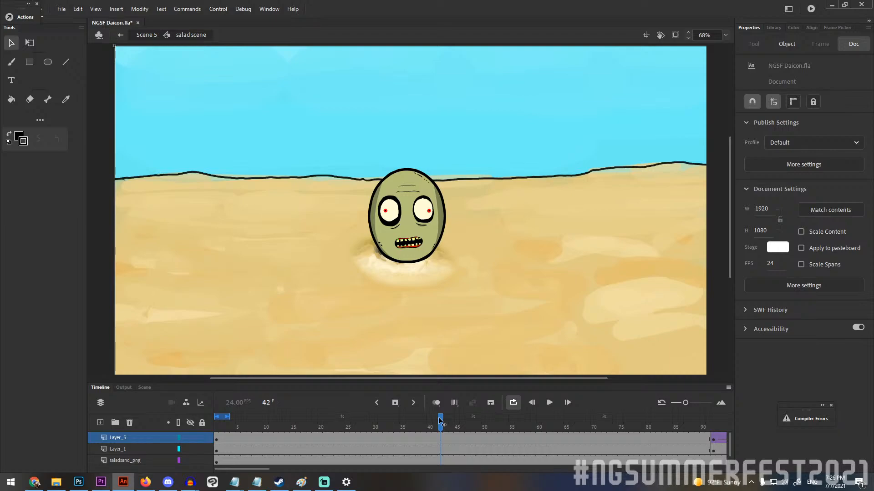
{"action": "double_click", "coordinate": [370, 168]}
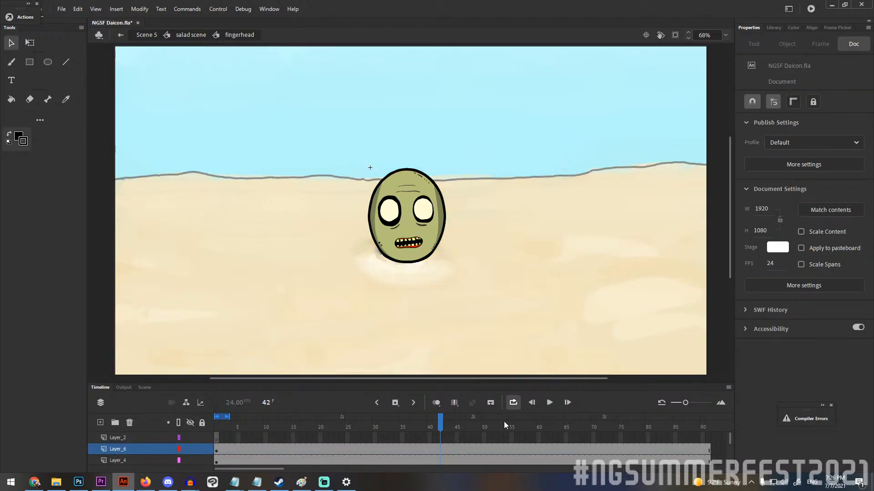
{"action": "left_click_drag", "start_coordinate": [504, 421], "coordinate": [178, 425]}
{"action": "double_click", "coordinate": [116, 228]}
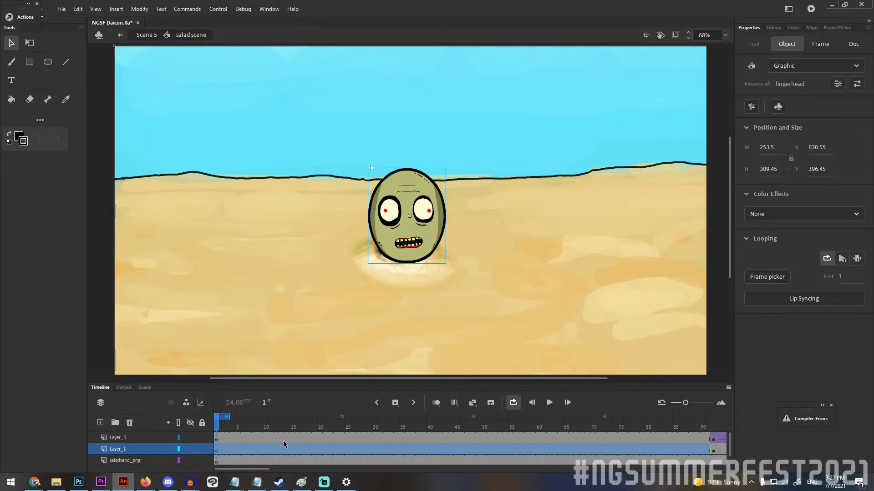
Scrub salad scene through the head zoom to frame 126 and inspect the eyes' classic tween on Layer_5.
{"action": "left_click_drag", "start_coordinate": [219, 425], "coordinate": [717, 421]}
{"action": "scroll", "coordinate": [655, 430], "scroll_direction": "right", "scroll_amount": 4}
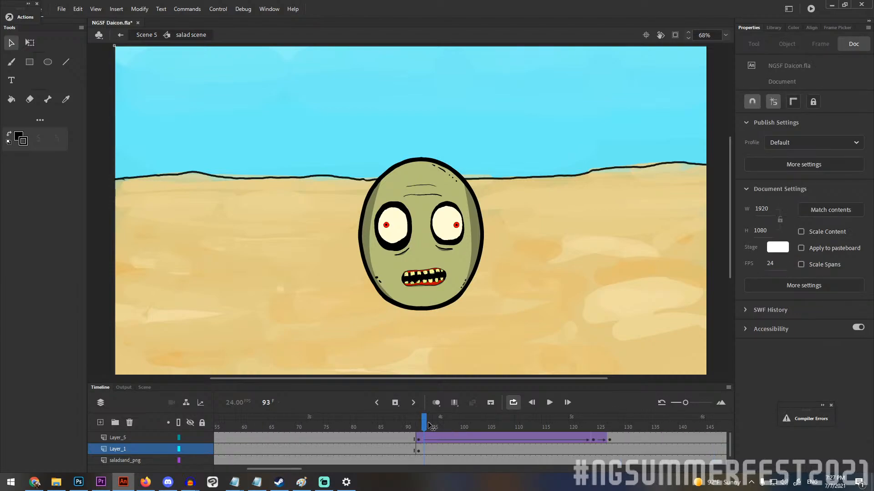
{"action": "left_click_drag", "start_coordinate": [430, 425], "coordinate": [606, 426]}
{"action": "left_click", "coordinate": [422, 440]}
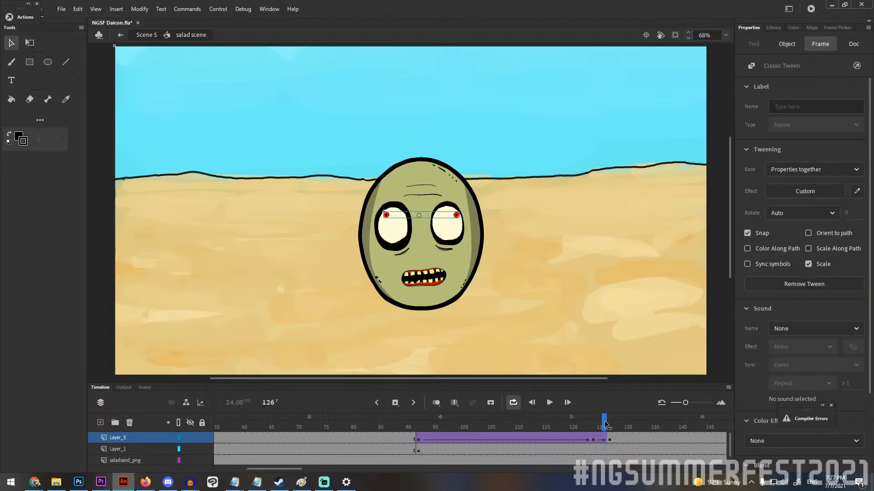
Return to Scene 5 and play it from frame 1 with looping turned off, stopping at frame 165.
{"action": "double_click", "coordinate": [137, 287]}
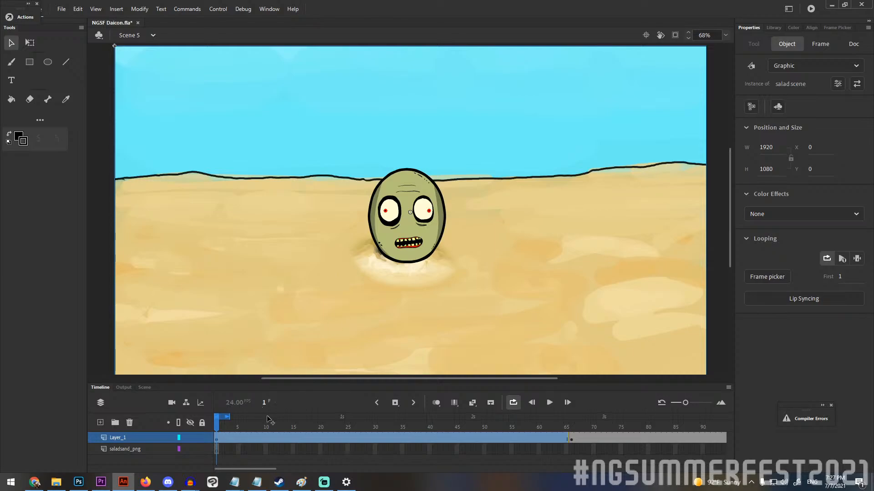
{"action": "left_click_drag", "start_coordinate": [236, 422], "coordinate": [216, 423]}
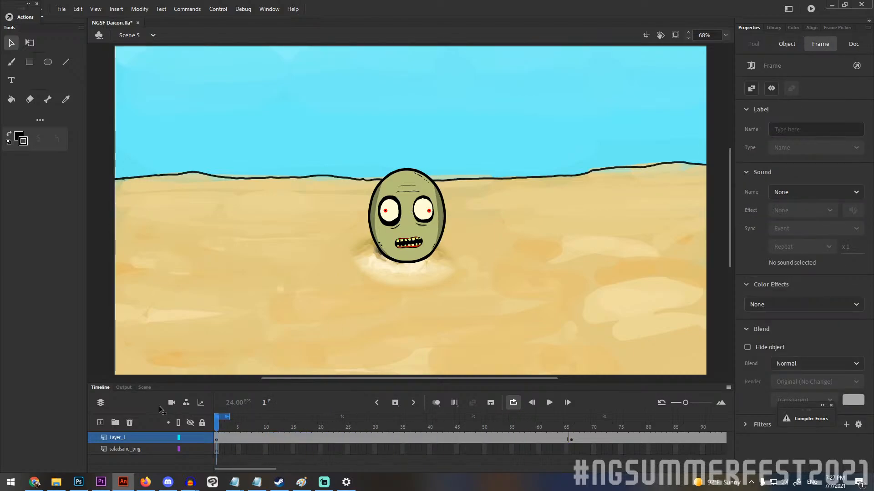
{"action": "left_click", "coordinate": [564, 379]}
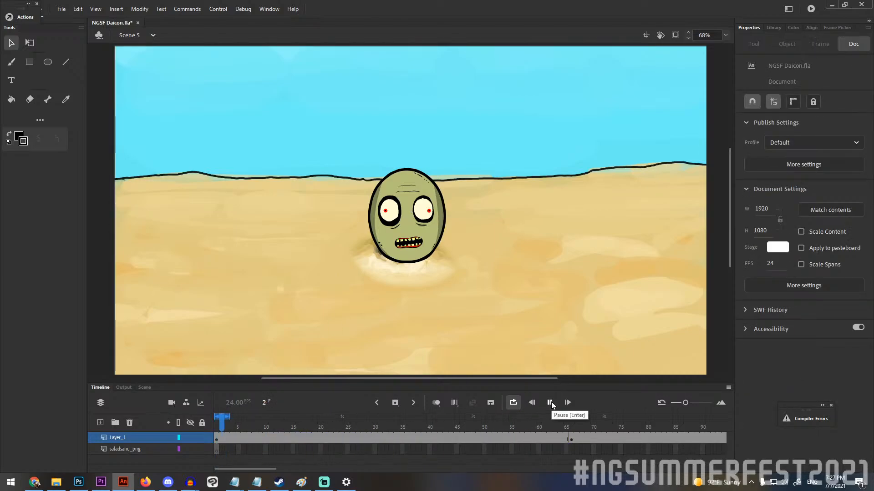
{"action": "left_click", "coordinate": [549, 403]}
{"action": "left_click", "coordinate": [513, 402]}
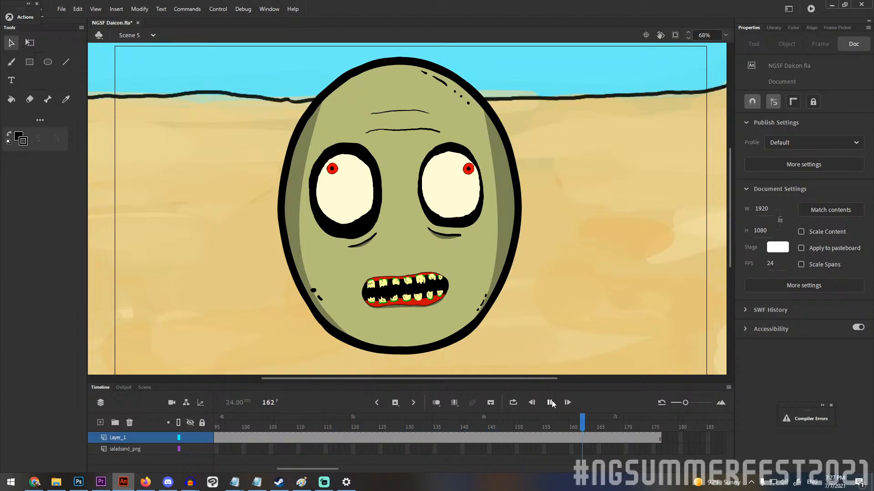
{"action": "left_click", "coordinate": [548, 403]}
{"action": "scroll", "coordinate": [453, 240], "scroll_direction": "down", "scroll_amount": 3}
{"action": "scroll", "coordinate": [512, 238], "scroll_direction": "up", "scroll_amount": 1}
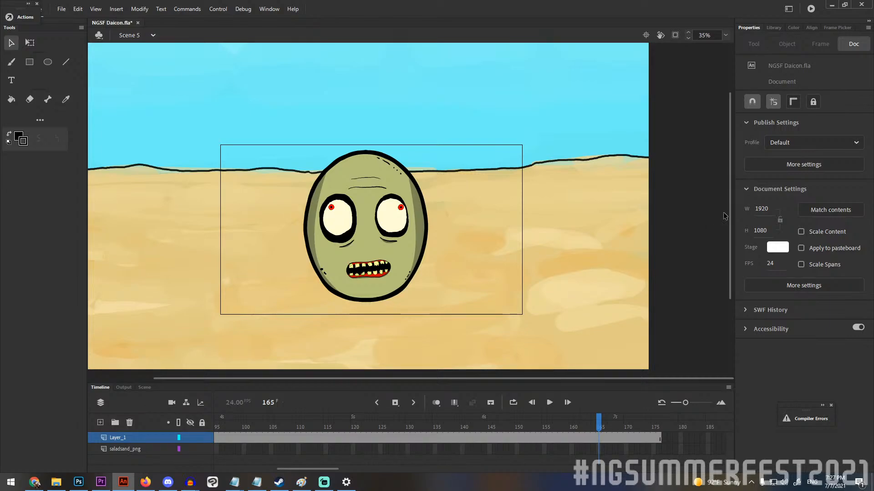
Switch to Scene 6 and examine the two characters in front of the festival stall.
{"action": "left_click", "coordinate": [142, 33]}
{"action": "left_click", "coordinate": [136, 129]}
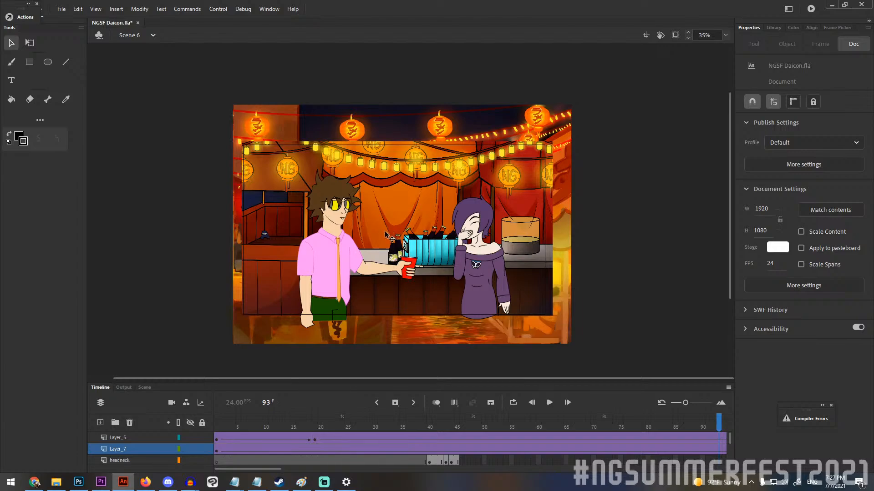
{"action": "scroll", "coordinate": [396, 255], "scroll_direction": "up", "scroll_amount": 4}
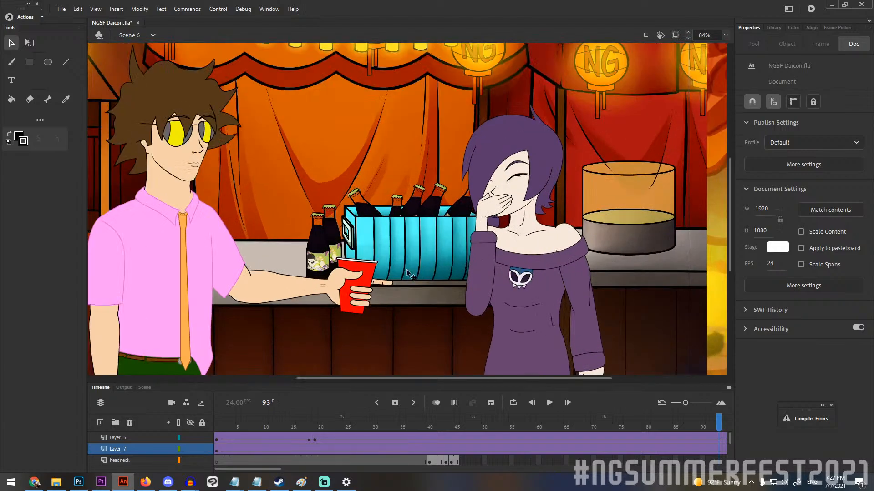
{"action": "scroll", "coordinate": [637, 235], "scroll_direction": "down", "scroll_amount": 1}
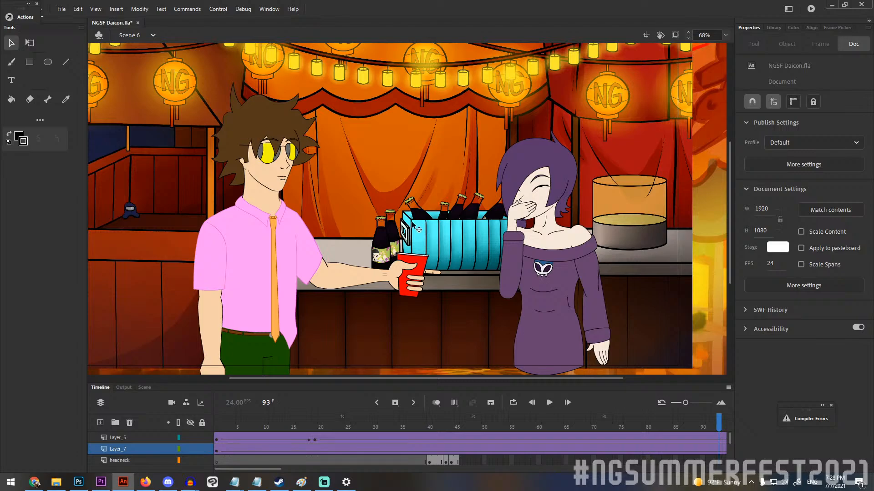
Open the sce4negoosezone symbol, try moving the sidegoose figure toward the woman, and undo the move.
{"action": "left_click", "coordinate": [318, 268]}
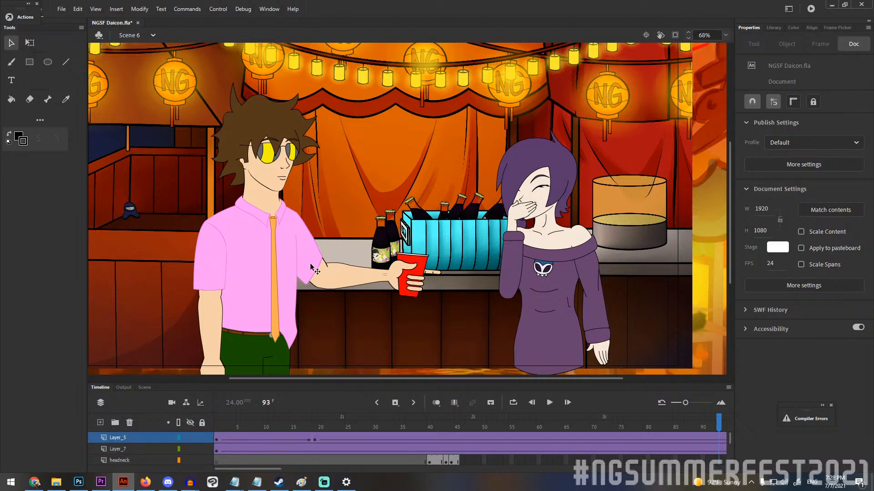
{"action": "left_click", "coordinate": [317, 267]}
{"action": "double_click", "coordinate": [267, 254]}
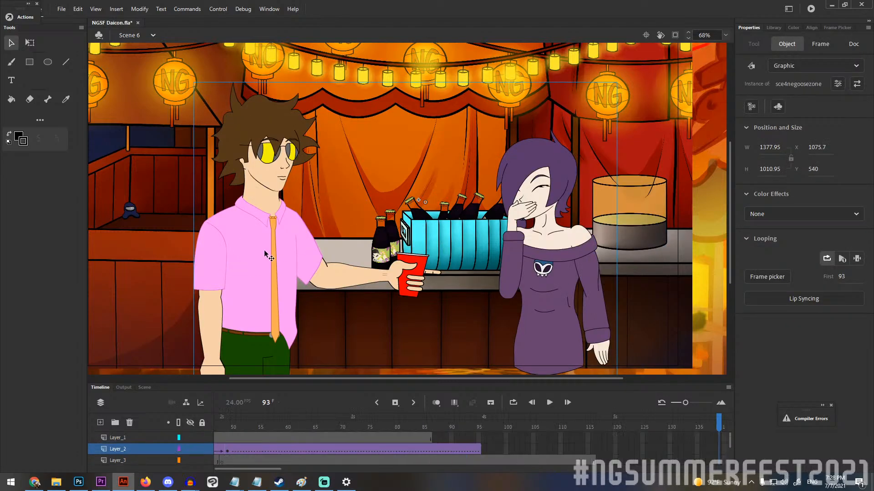
{"action": "left_click_drag", "start_coordinate": [357, 278], "coordinate": [398, 234]}
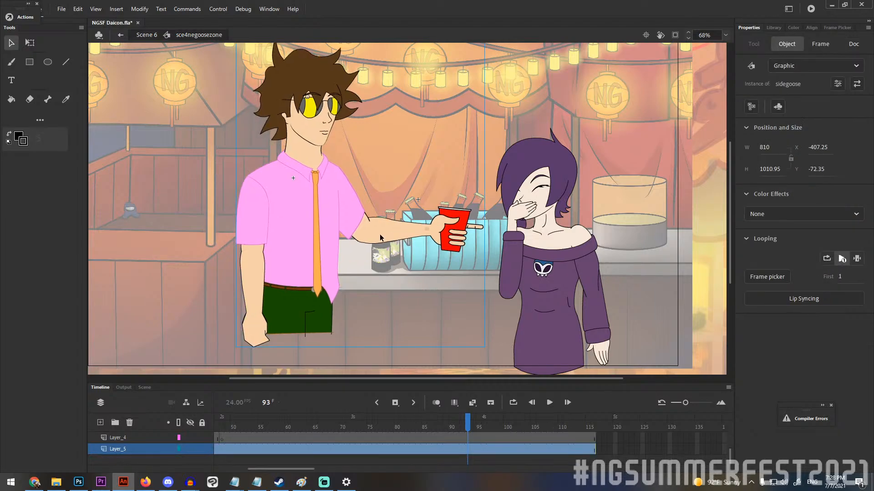
{"action": "key", "text": "ctrl+z"}
Open the sidegoose symbol and pull its forearm, torso, arms, skull and hair pieces apart at frame 91.
{"action": "double_click", "coordinate": [318, 255]}
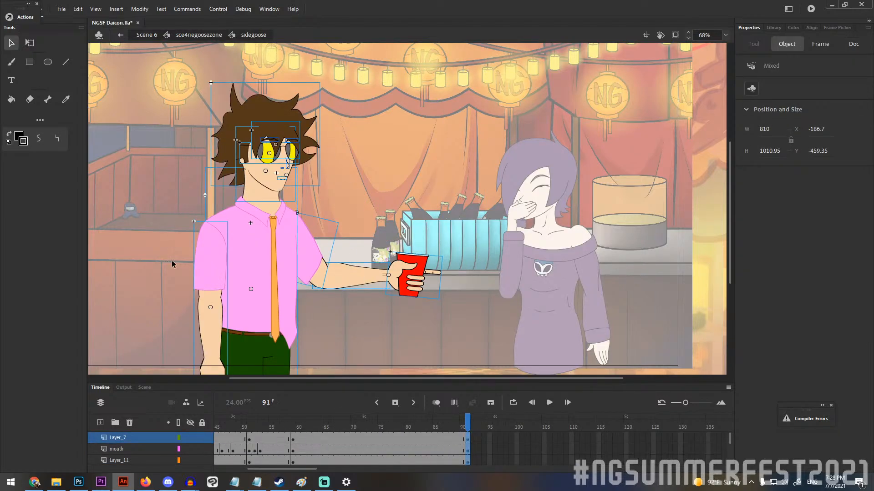
{"action": "left_click", "coordinate": [351, 196]}
{"action": "left_click_drag", "start_coordinate": [354, 279], "coordinate": [377, 214]}
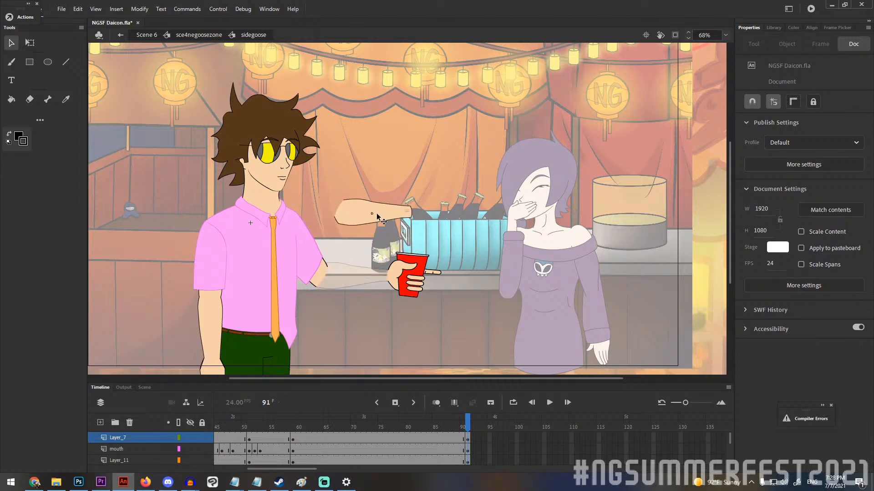
{"action": "left_click_drag", "start_coordinate": [277, 249], "coordinate": [122, 197]}
{"action": "left_click_drag", "start_coordinate": [215, 252], "coordinate": [269, 214]}
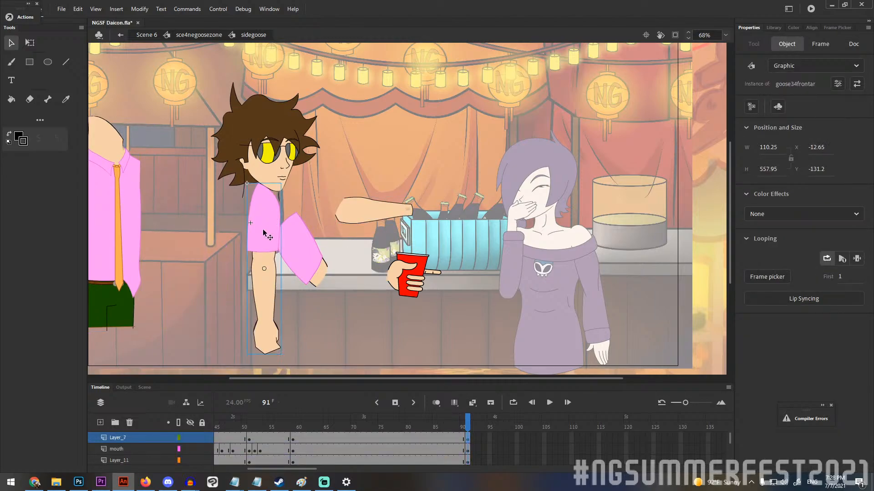
{"action": "left_click_drag", "start_coordinate": [300, 253], "coordinate": [408, 336]}
{"action": "left_click_drag", "start_coordinate": [274, 167], "coordinate": [331, 135]}
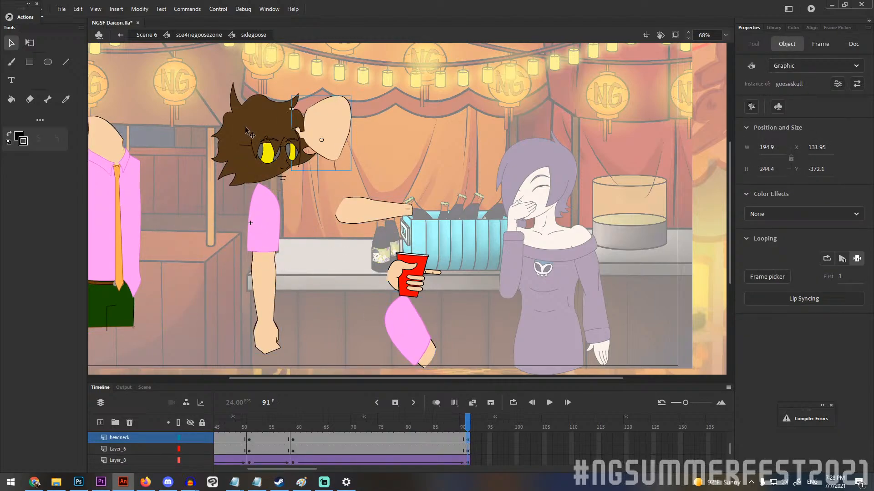
{"action": "left_click_drag", "start_coordinate": [258, 126], "coordinate": [200, 95]}
{"action": "left_click_drag", "start_coordinate": [253, 150], "coordinate": [306, 95]}
Undo all the moves of the sidegoose head, arm and torso pieces.
{"action": "key", "text": "ctrl+z"}
{"action": "key", "text": "ctrl+z"}
{"action": "key", "text": "ctrl+z"}
{"action": "key", "text": "ctrl+z"}
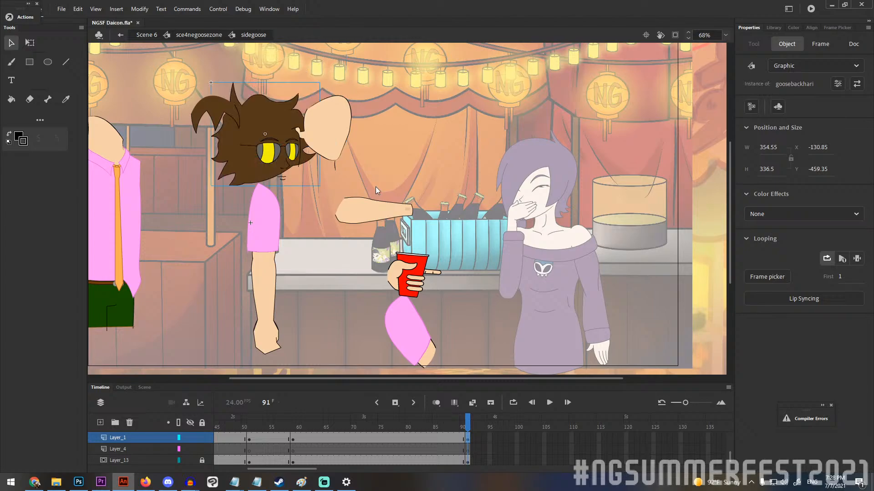
{"action": "key", "text": "ctrl+z"}
{"action": "key", "text": "ctrl+z"}
{"action": "key", "text": "ctrl+z"}
{"action": "key", "text": "ctrl+z"}
{"action": "key", "text": "ctrl+z"}
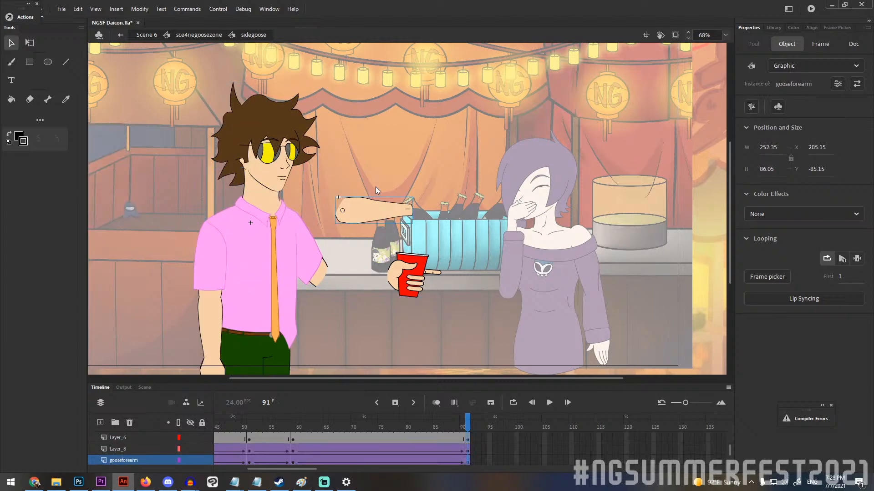
{"action": "key", "text": "ctrl+z"}
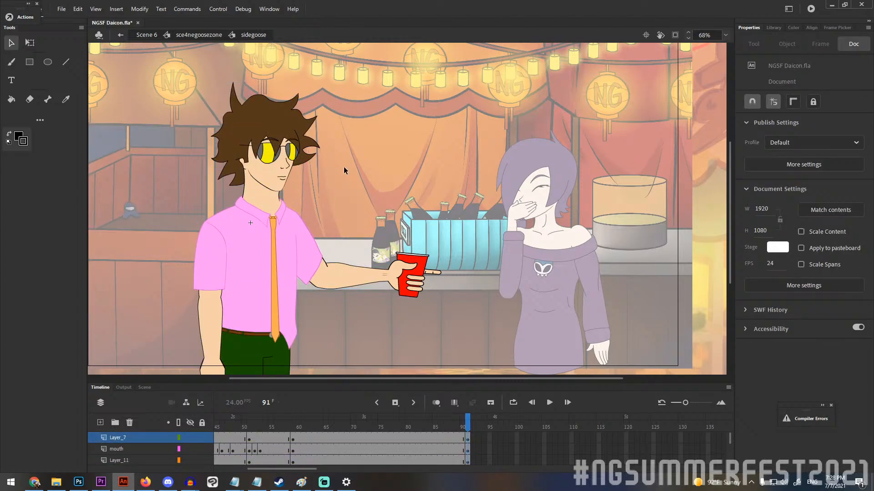
Select all parts of the sidegoose figure to show their outlines, and return to sce4negoosezone.
{"action": "key", "text": "ctrl+a"}
{"action": "scroll", "coordinate": [348, 166], "scroll_direction": "down", "scroll_amount": 2}
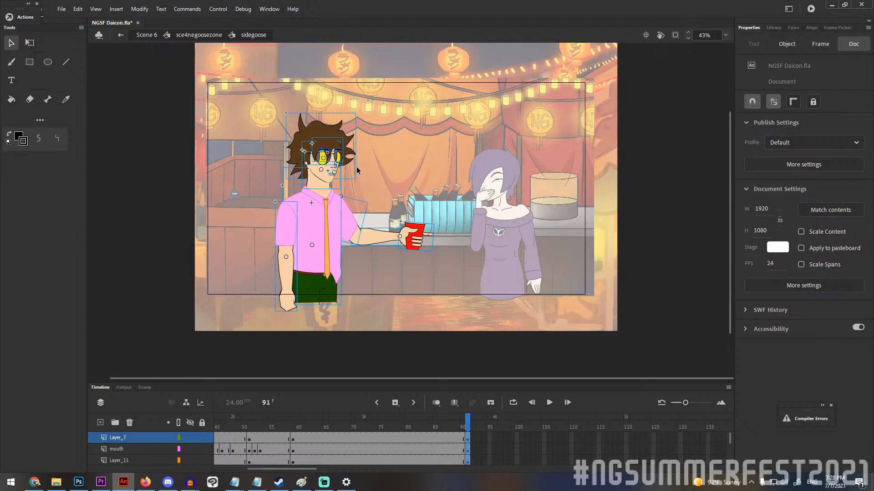
{"action": "double_click", "coordinate": [249, 198]}
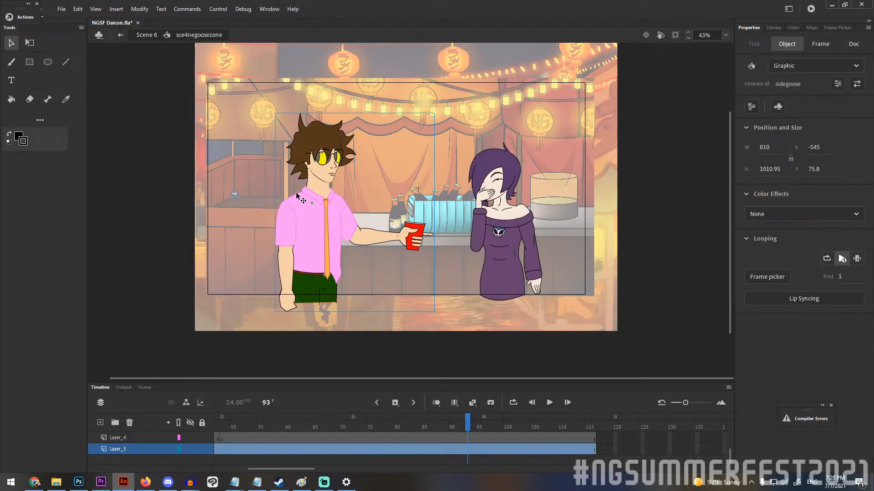
Examine the purple-haired woman in close-up and reopen the sidegoose symbol.
{"action": "left_click", "coordinate": [517, 177]}
{"action": "scroll", "coordinate": [515, 178], "scroll_direction": "up", "scroll_amount": 3}
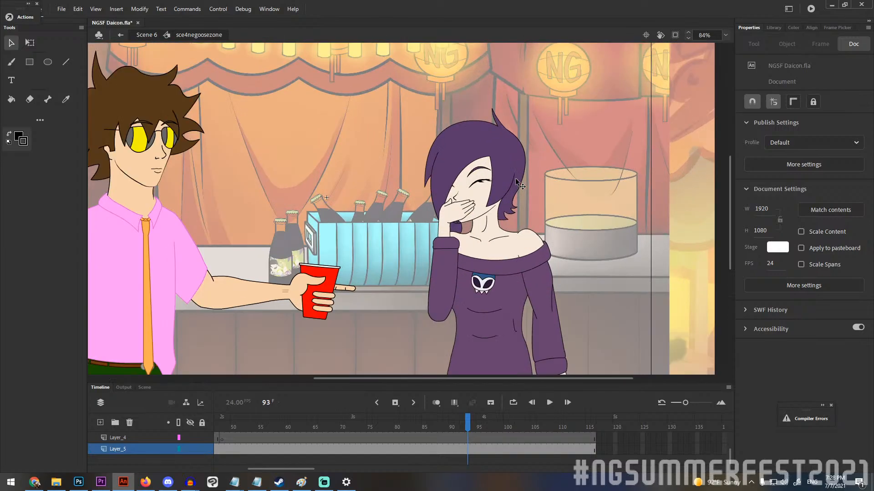
{"action": "scroll", "coordinate": [515, 178], "scroll_direction": "down", "scroll_amount": 1}
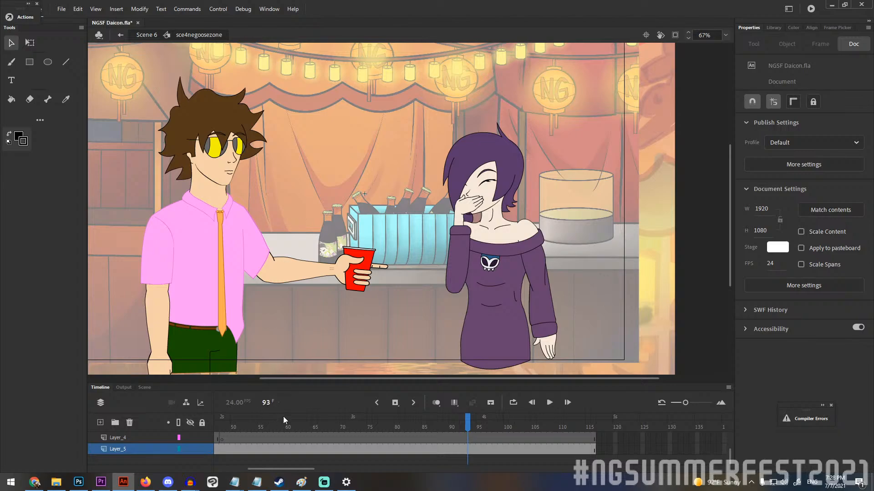
{"action": "double_click", "coordinate": [203, 258]}
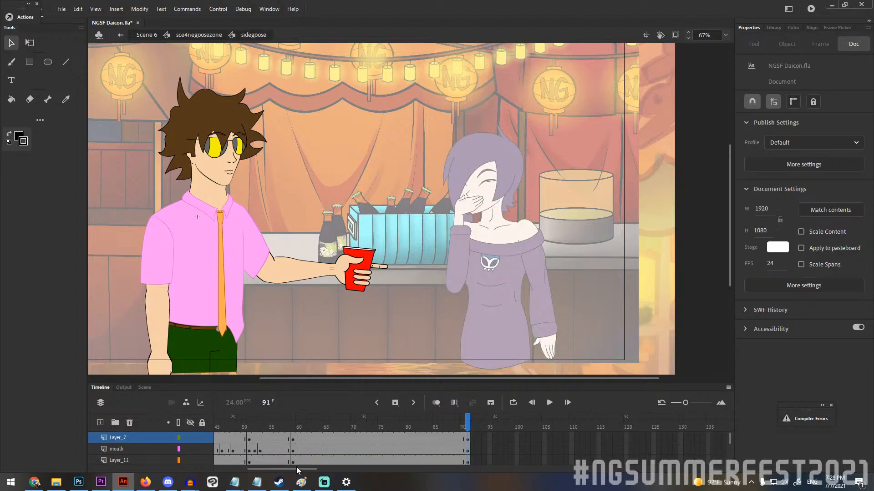
Enlarge the timeline to show every layer of the sidegoose symbol from its first frames, keeping the figure in view.
{"action": "left_click_drag", "start_coordinate": [297, 474], "coordinate": [209, 466]}
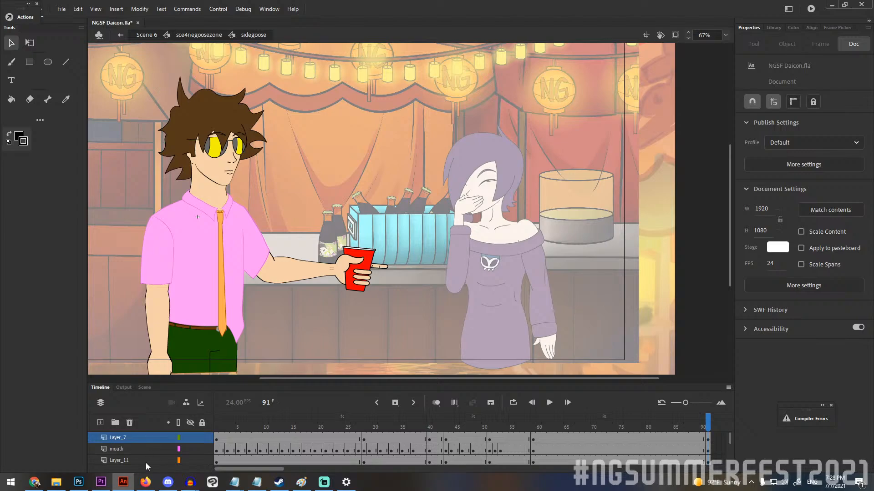
{"action": "left_click_drag", "start_coordinate": [353, 383], "coordinate": [353, 228]}
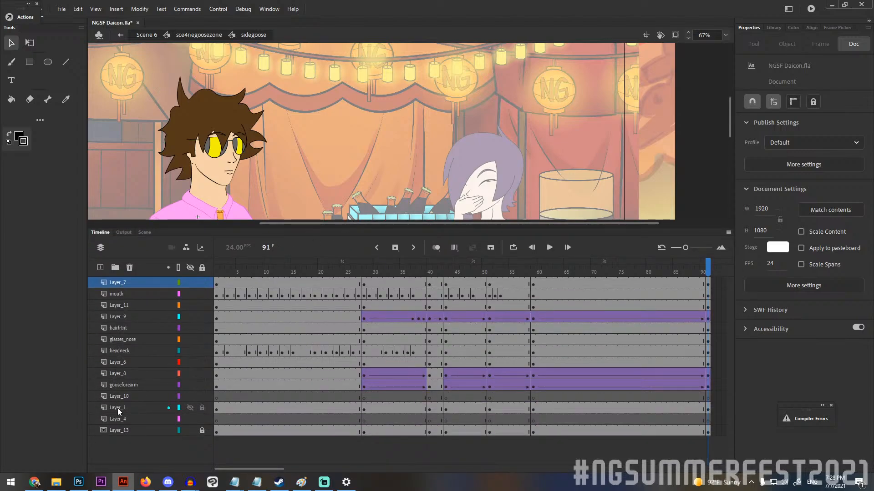
{"action": "scroll", "coordinate": [282, 136], "scroll_direction": "down", "scroll_amount": 2}
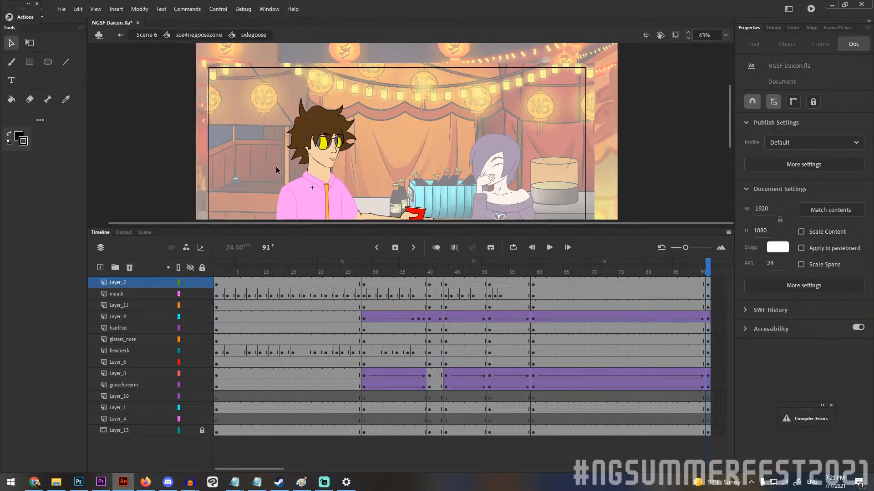
{"action": "left_click_drag", "start_coordinate": [728, 128], "coordinate": [728, 152]}
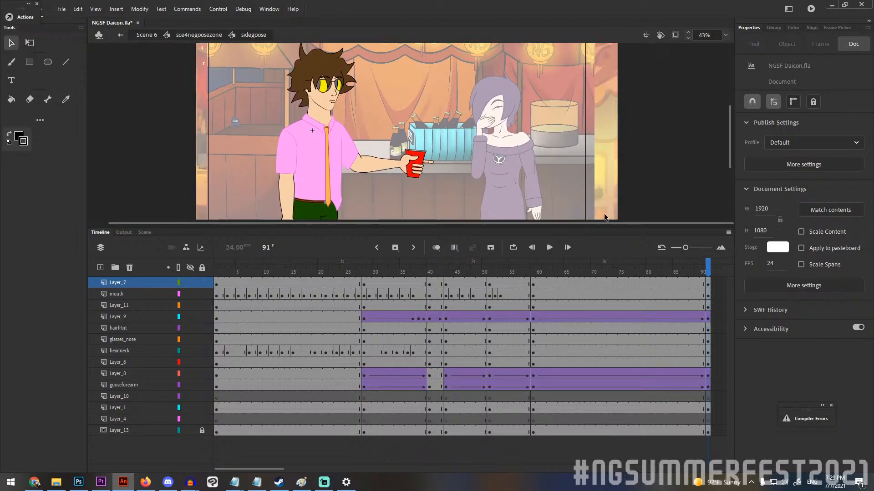
Select the mouth layer in sidegoose, go to frame 1 and bring the character's mouth into close-up.
{"action": "left_click", "coordinate": [116, 294]}
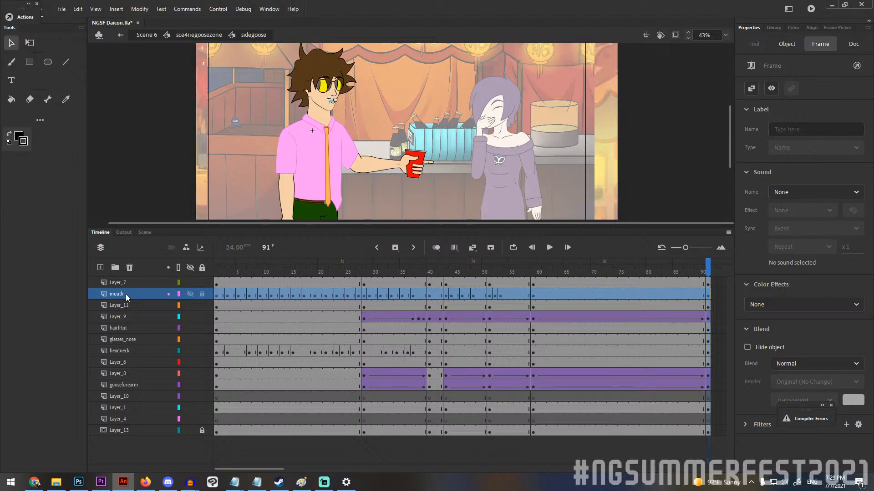
{"action": "left_click", "coordinate": [245, 179]}
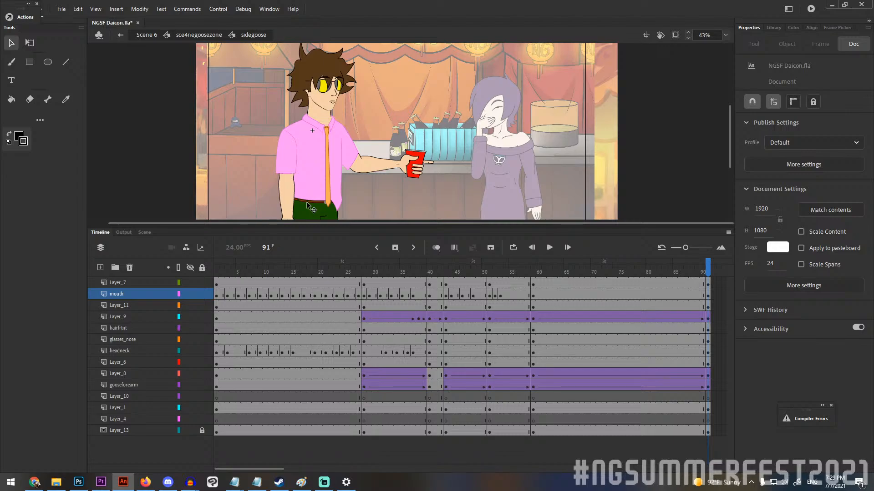
{"action": "left_click", "coordinate": [217, 272]}
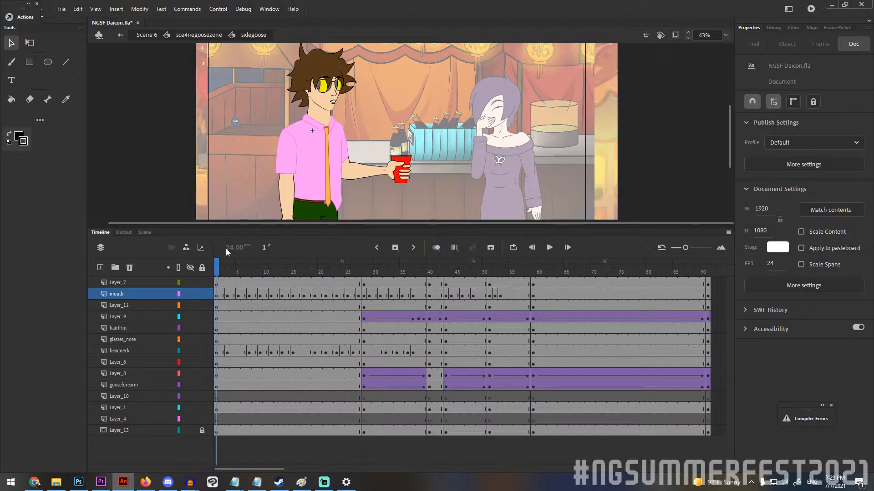
{"action": "scroll", "coordinate": [332, 103], "scroll_direction": "up", "scroll_amount": 5}
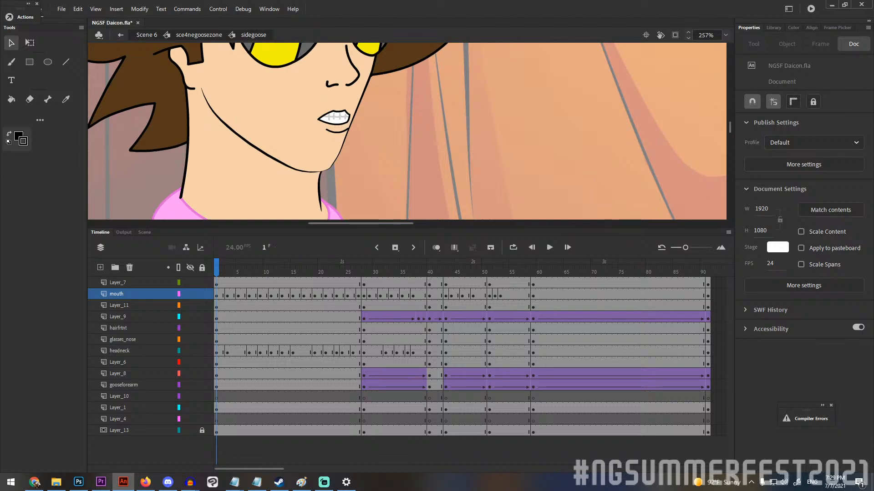
{"action": "left_click", "coordinate": [35, 483]}
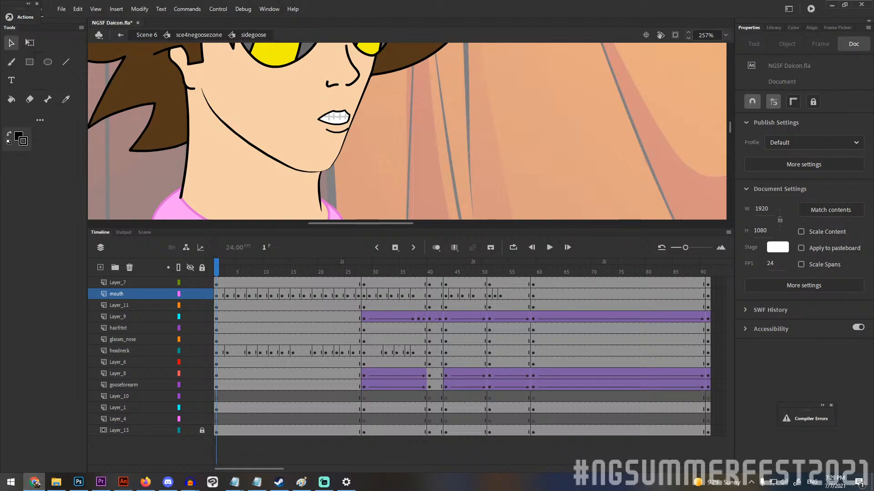
{"action": "key", "text": "alt+Tab"}
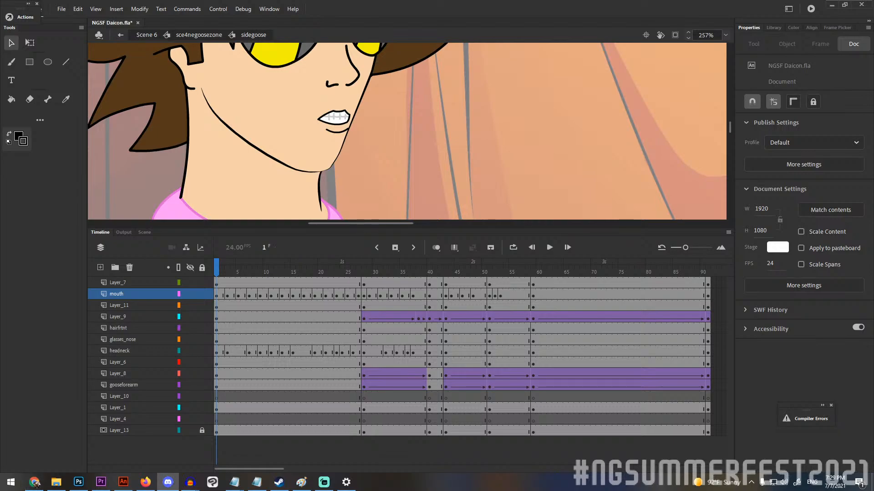
{"action": "left_click", "coordinate": [35, 483]}
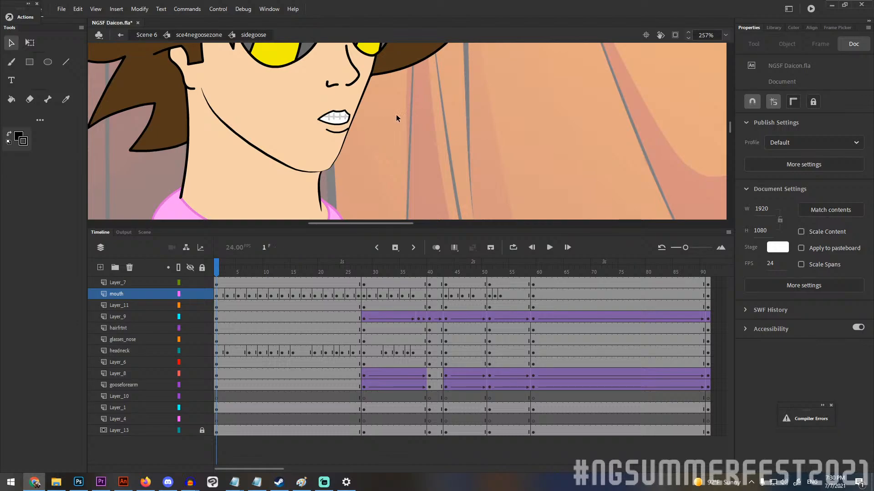
Step through the mouth layer's keyframes at frames 3, 5, 7 and 11 to compare the mouth shapes.
{"action": "left_click", "coordinate": [228, 295]}
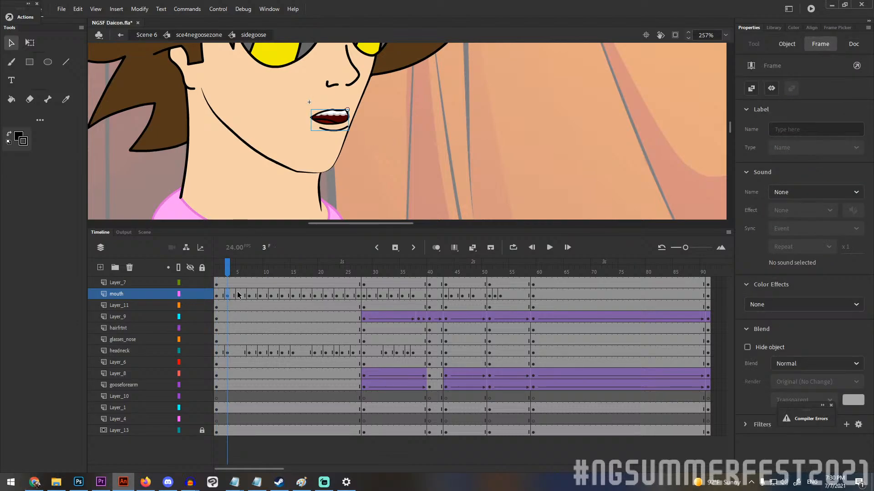
{"action": "left_click", "coordinate": [237, 294]}
{"action": "left_click", "coordinate": [245, 295]}
{"action": "left_click", "coordinate": [249, 295]}
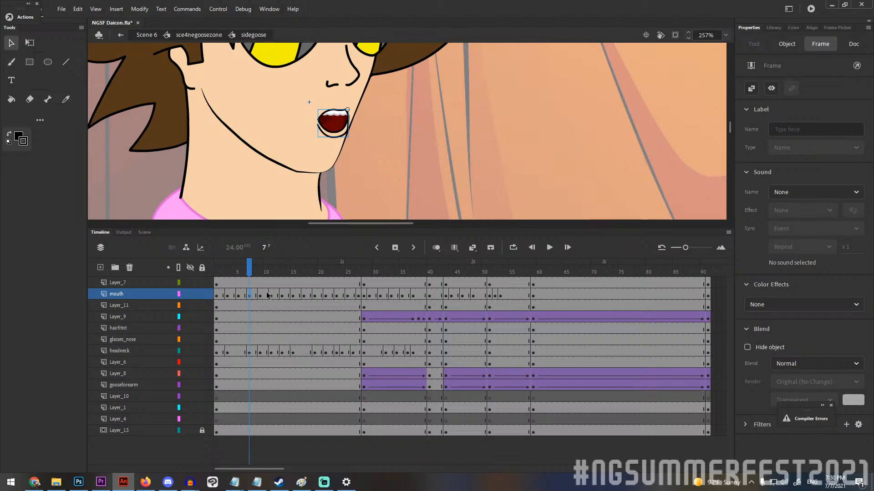
{"action": "left_click", "coordinate": [271, 294]}
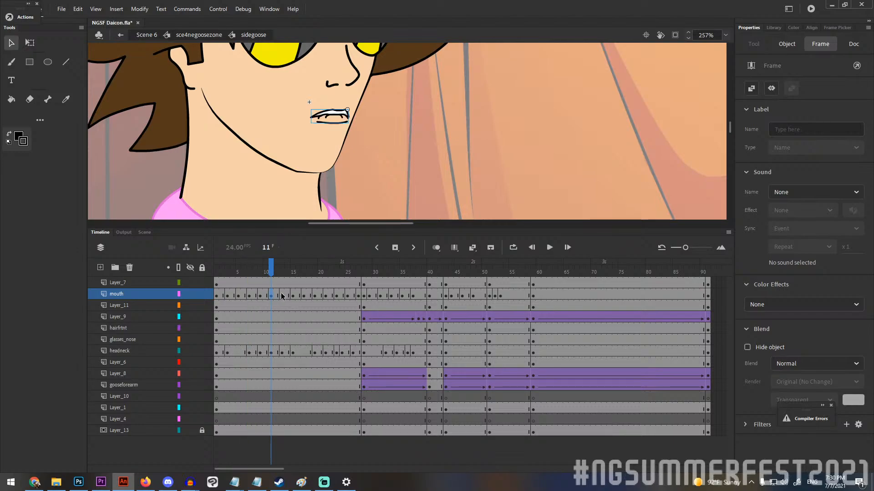
{"action": "left_click", "coordinate": [281, 294]}
Play the sidegoose mouth animation from frame 1, rewind it and play it again.
{"action": "left_click_drag", "start_coordinate": [261, 273], "coordinate": [216, 273]}
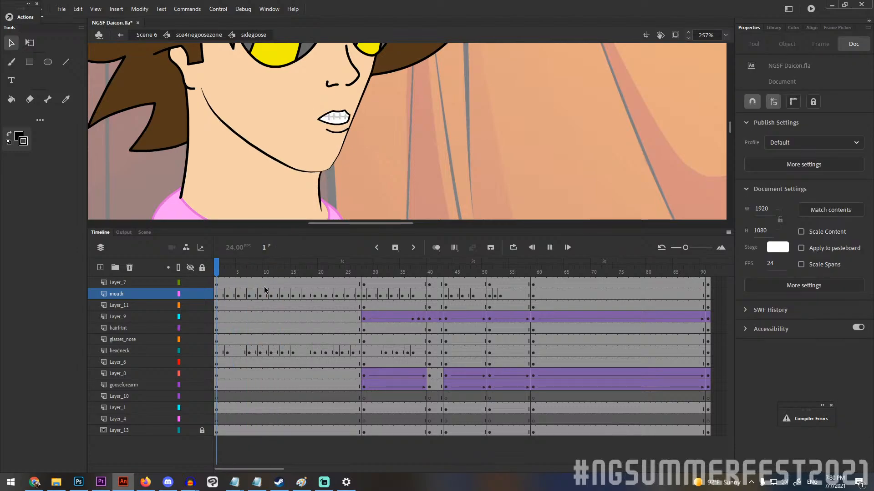
{"action": "key", "text": "Return"}
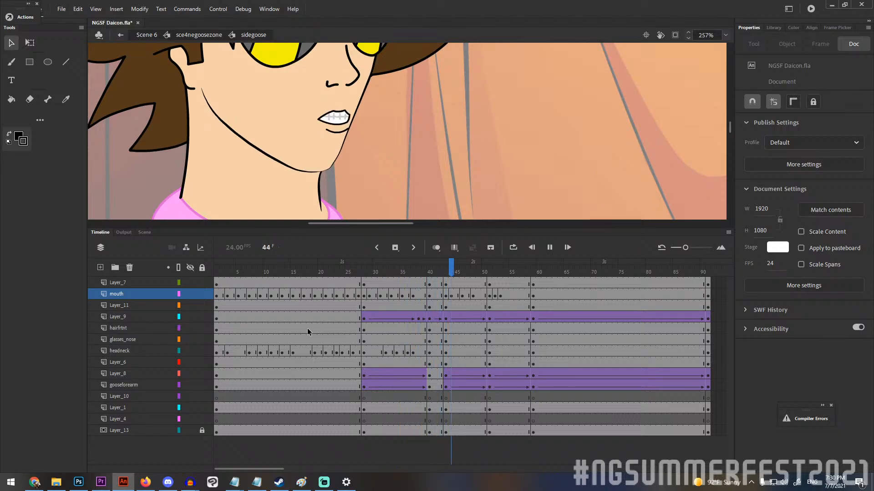
{"action": "key", "text": "Return"}
{"action": "mouse_move", "coordinate": [538, 272]}
{"action": "left_mouse_down"}
{"action": "mouse_move", "coordinate": [569, 271]}
{"action": "mouse_move", "coordinate": [407, 271]}
{"action": "left_mouse_up"}
{"action": "mouse_move", "coordinate": [461, 283]}
{"action": "left_mouse_down"}
{"action": "mouse_move", "coordinate": [555, 285]}
{"action": "mouse_move", "coordinate": [239, 285]}
{"action": "mouse_move", "coordinate": [268, 292]}
{"action": "mouse_move", "coordinate": [171, 286]}
{"action": "left_mouse_up"}
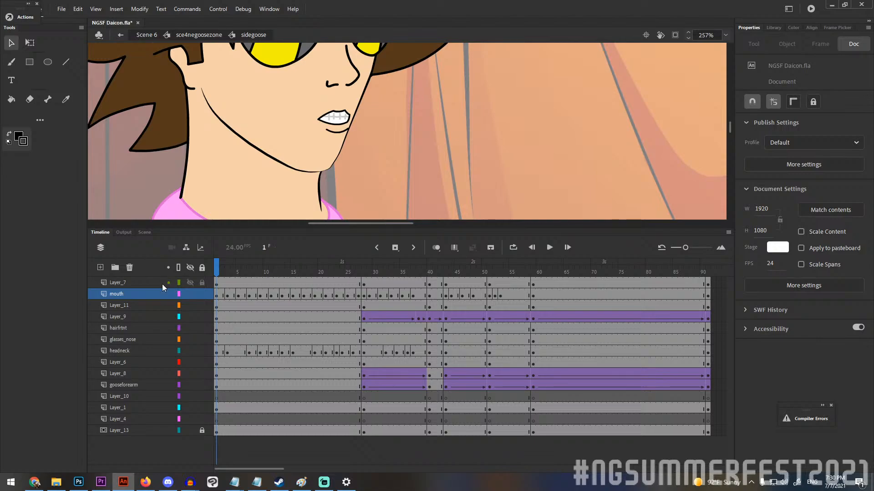
{"action": "key", "text": "Return"}
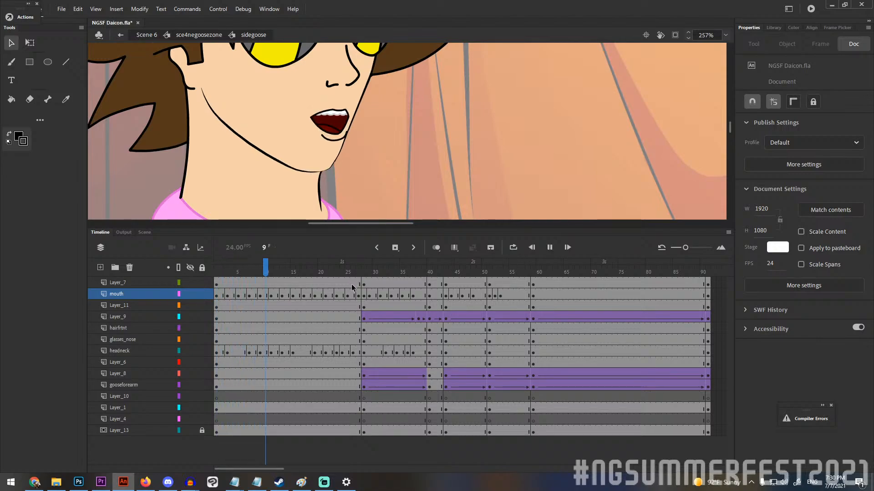
{"action": "key", "text": "Return"}
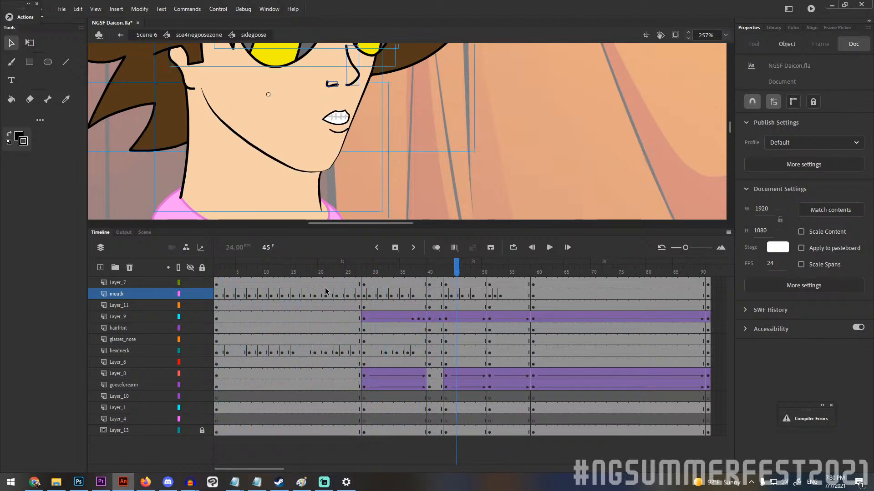
Replay the last part of the mouth animation and scrub through it to frame 59.
{"action": "left_click_drag", "start_coordinate": [348, 273], "coordinate": [446, 272]}
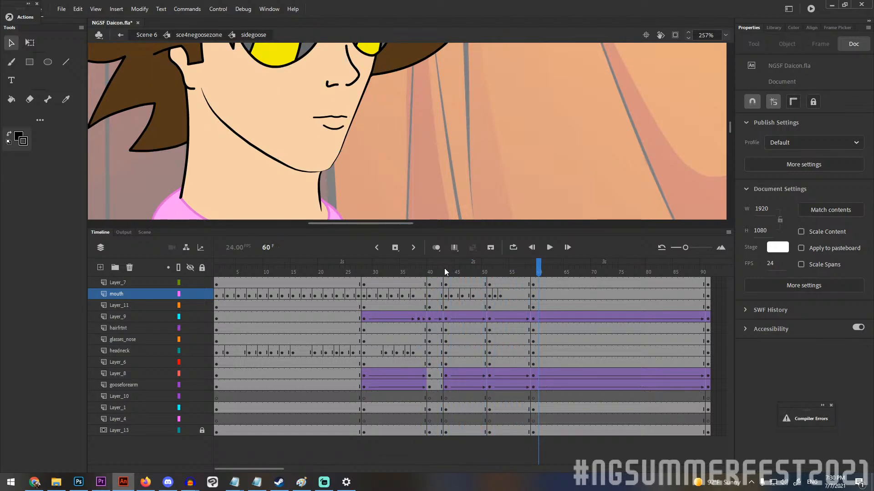
{"action": "key", "text": "Return"}
{"action": "key", "text": "Return"}
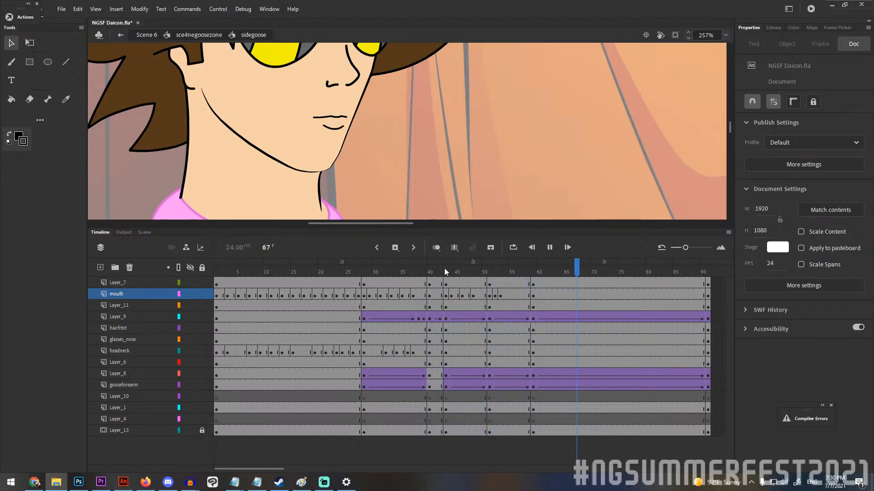
{"action": "left_click", "coordinate": [456, 282]}
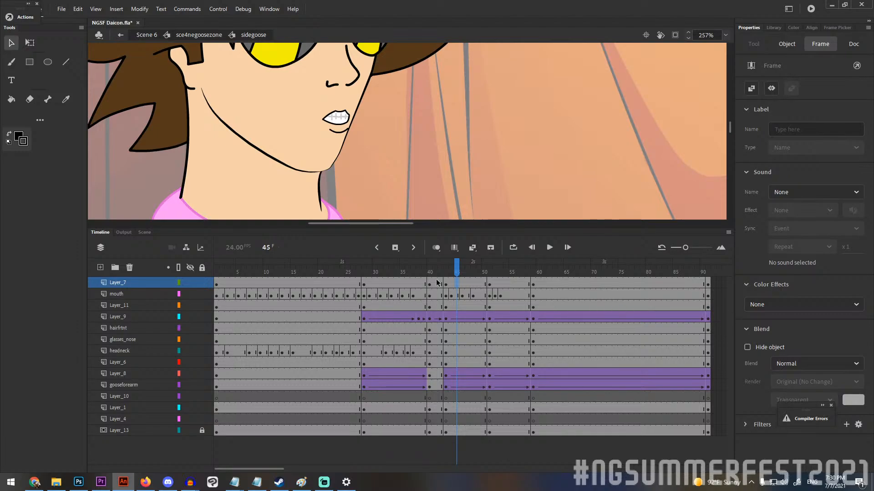
{"action": "mouse_move", "coordinate": [444, 269]}
{"action": "left_mouse_down"}
{"action": "mouse_move", "coordinate": [413, 270]}
{"action": "mouse_move", "coordinate": [534, 268]}
{"action": "left_mouse_up"}
{"action": "left_click", "coordinate": [494, 131]}
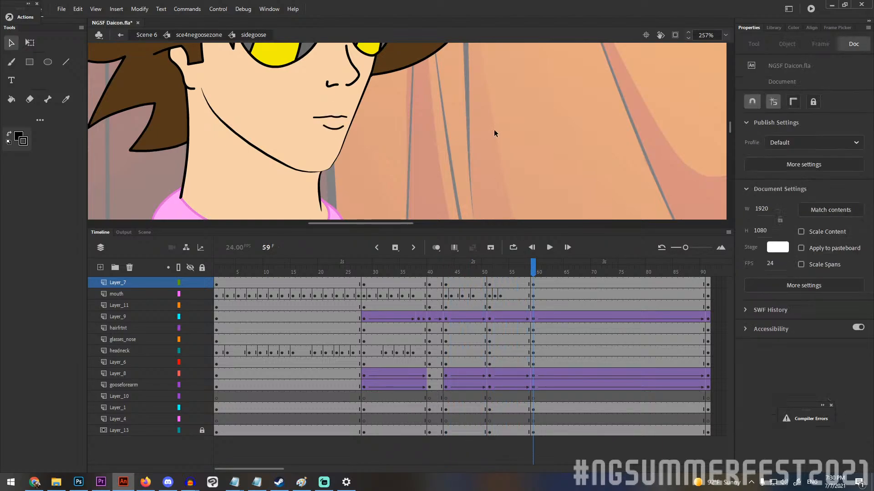
Examine the sidegoose face, torso and arm up close with the headneck layer selected, and scrub through the animation from frame 1.
{"action": "scroll", "coordinate": [494, 98], "scroll_direction": "down", "scroll_amount": 8}
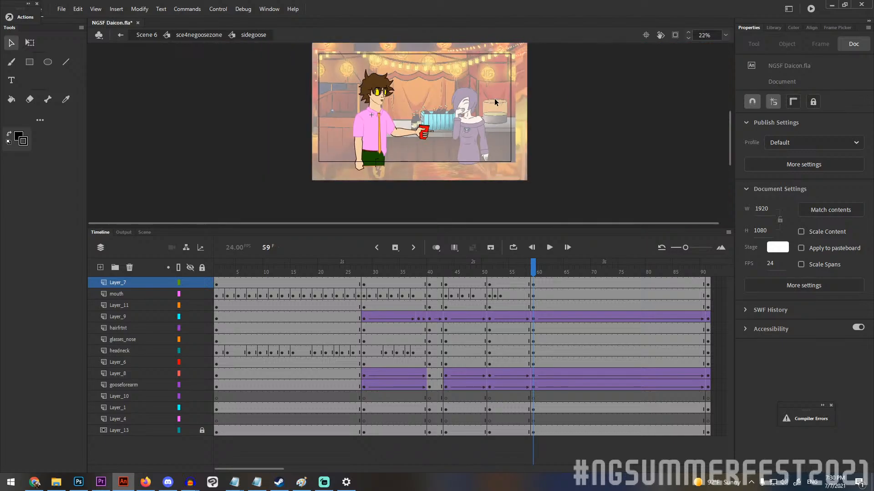
{"action": "scroll", "coordinate": [412, 102], "scroll_direction": "up", "scroll_amount": 1}
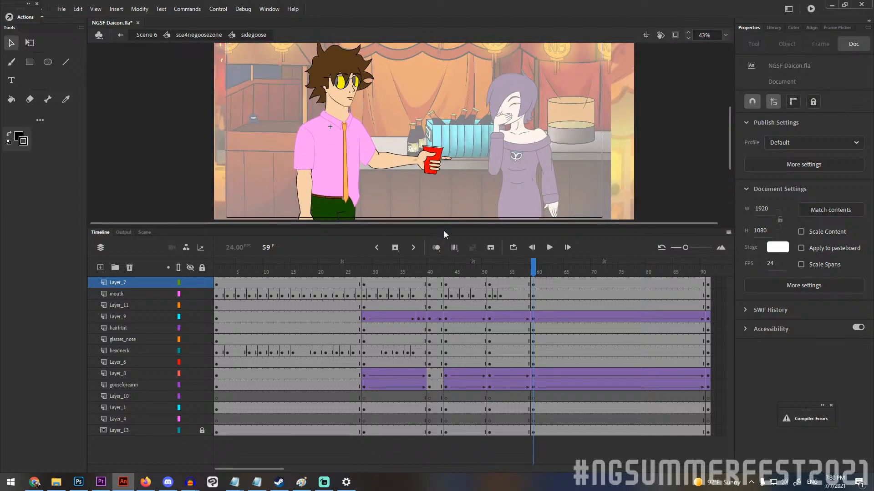
{"action": "scroll", "coordinate": [339, 98], "scroll_direction": "up", "scroll_amount": 8}
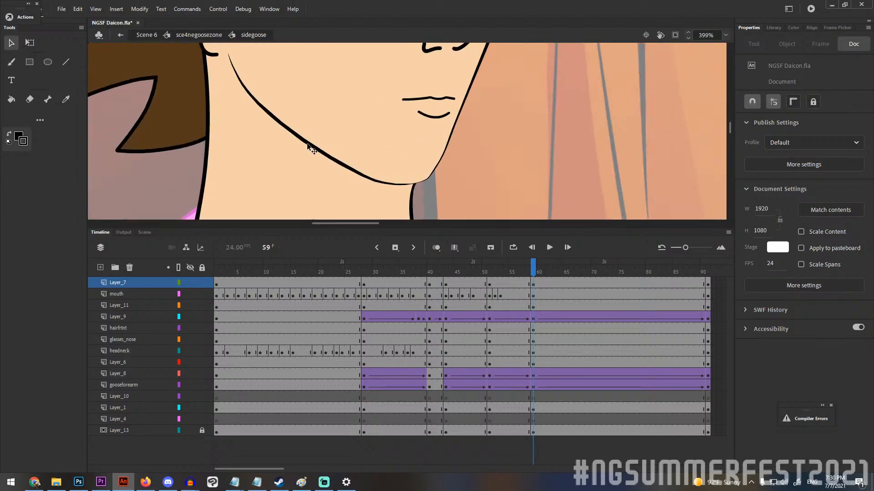
{"action": "left_click", "coordinate": [309, 147]}
{"action": "left_click_drag", "start_coordinate": [536, 271], "coordinate": [512, 271]}
{"action": "scroll", "coordinate": [490, 177], "scroll_direction": "down", "scroll_amount": 8}
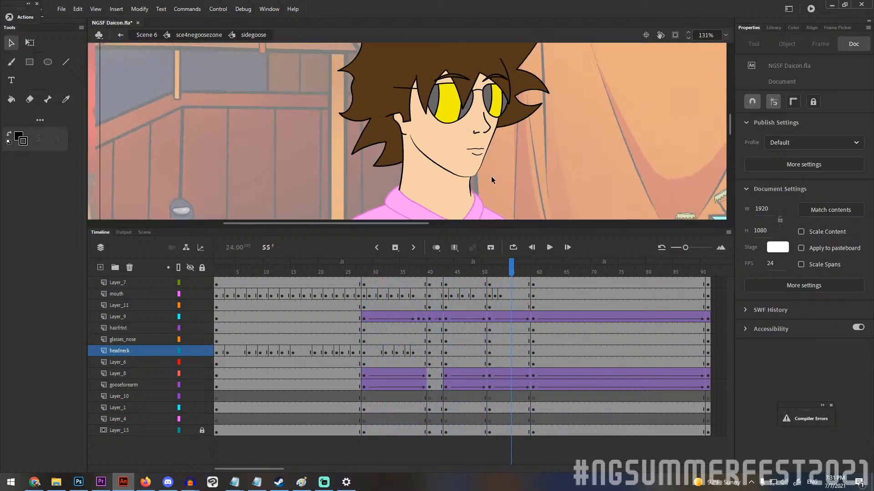
{"action": "scroll", "coordinate": [482, 179], "scroll_direction": "down", "scroll_amount": 1}
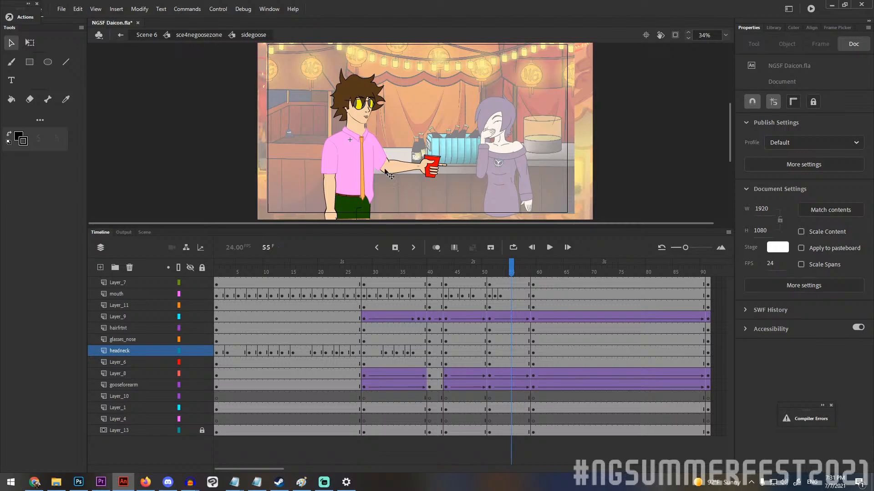
{"action": "scroll", "coordinate": [618, 143], "scroll_direction": "down", "scroll_amount": 2}
{"action": "scroll", "coordinate": [410, 150], "scroll_direction": "up", "scroll_amount": 3}
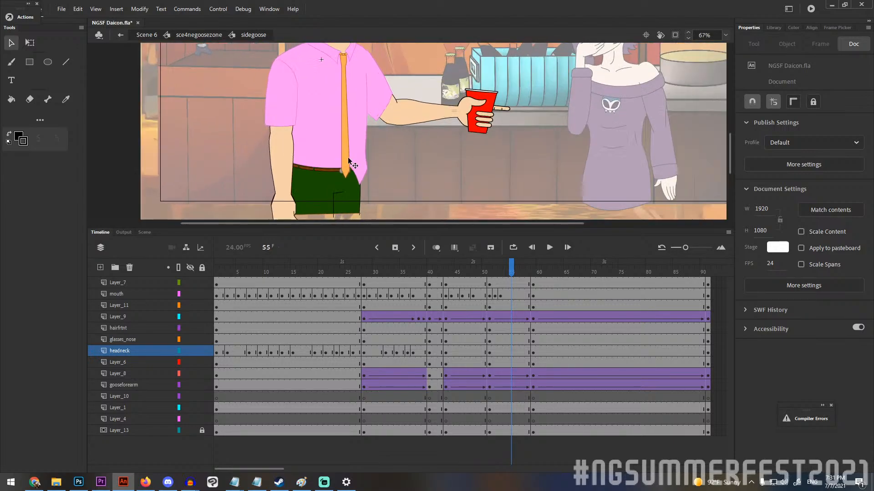
{"action": "scroll", "coordinate": [419, 152], "scroll_direction": "up", "scroll_amount": 1}
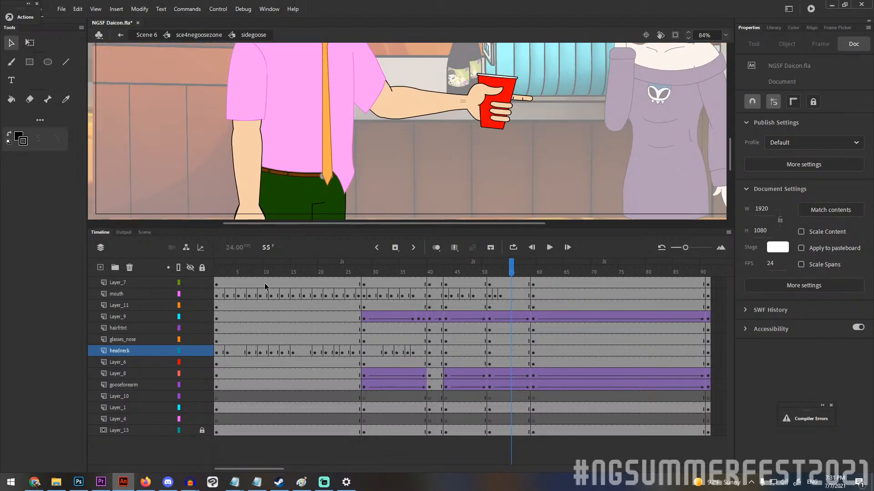
{"action": "left_click_drag", "start_coordinate": [216, 268], "coordinate": [576, 250]}
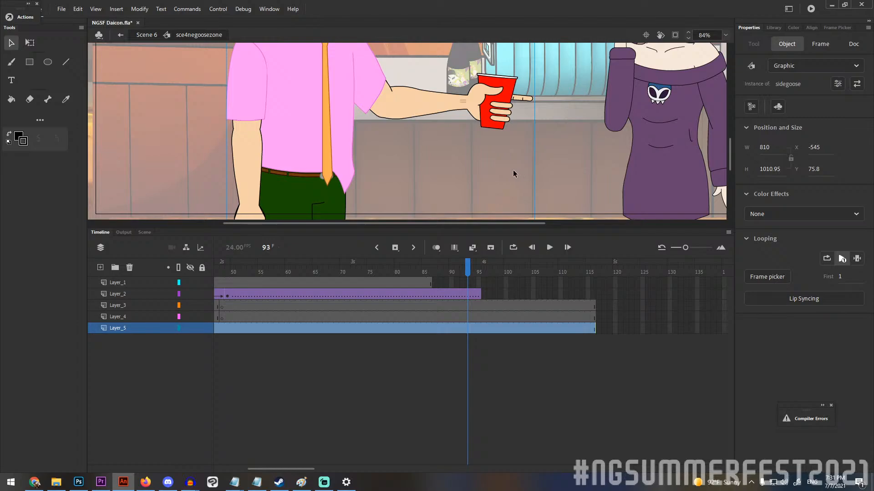
Open the purple-haired woman's zone symbol, scrub back through its frames from frame 6, and return to sce4negoosezone.
{"action": "double_click", "coordinate": [512, 170]}
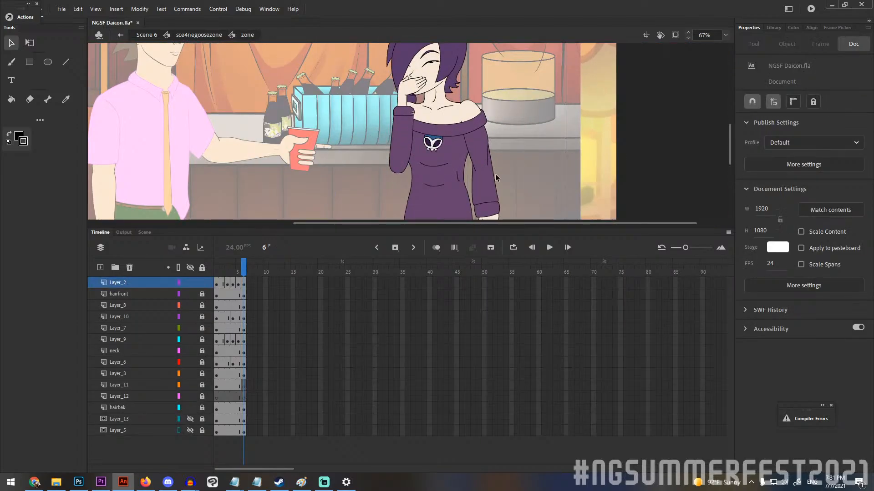
{"action": "left_click_drag", "start_coordinate": [485, 230], "coordinate": [485, 310]}
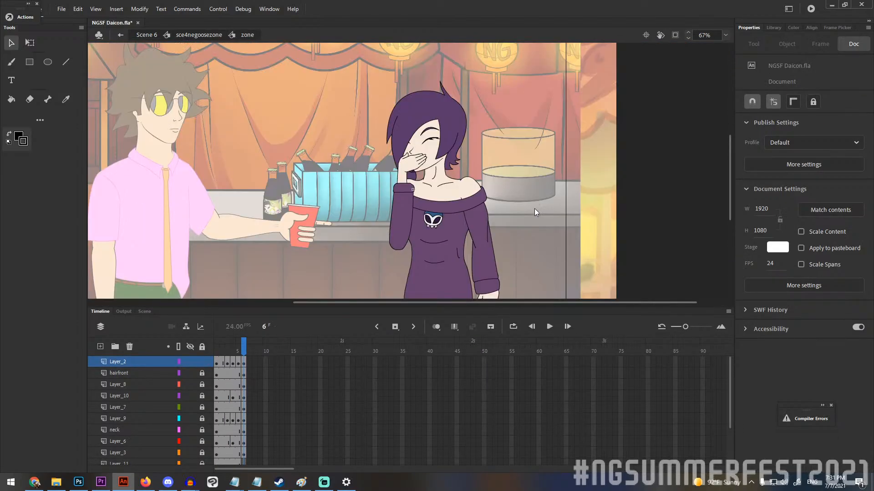
{"action": "left_click_drag", "start_coordinate": [634, 188], "coordinate": [642, 167]}
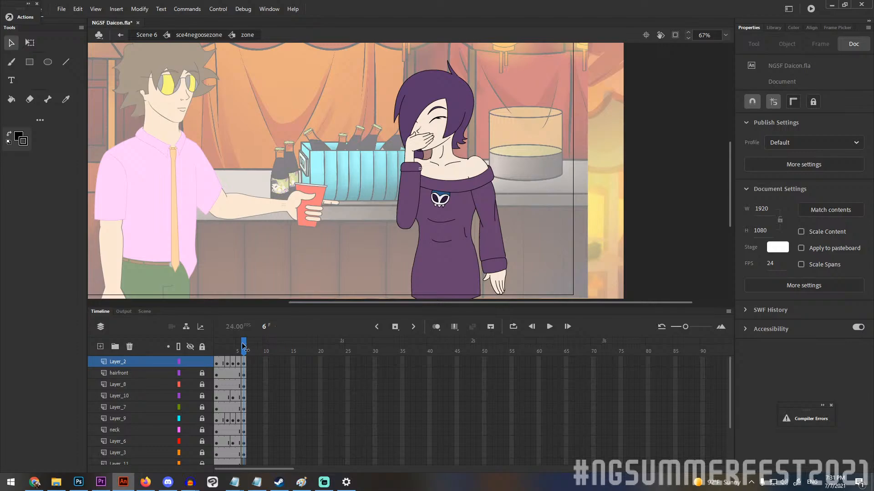
{"action": "left_click_drag", "start_coordinate": [244, 348], "coordinate": [202, 380]}
{"action": "double_click", "coordinate": [644, 232]}
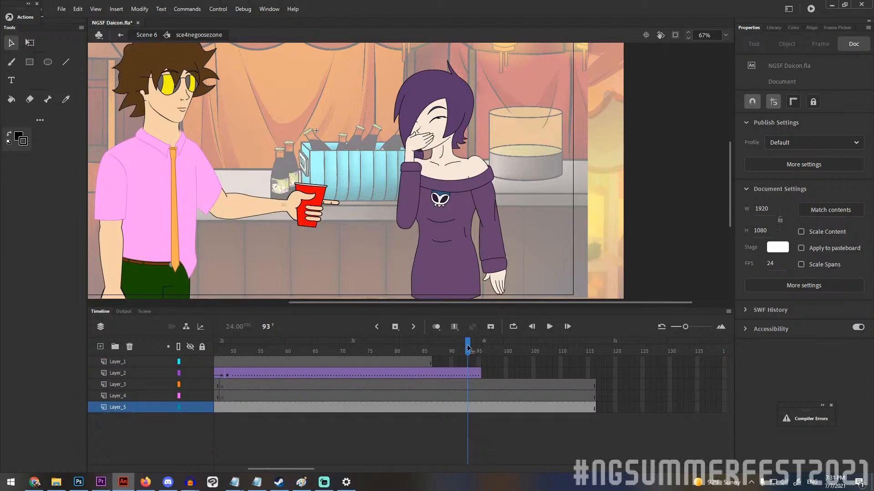
Return from sce4negoosezone to Scene 6 and examine the small dark blue background figure and the bottle labels up close.
{"action": "left_click_drag", "start_coordinate": [468, 350], "coordinate": [629, 354]}
{"action": "double_click", "coordinate": [629, 215]}
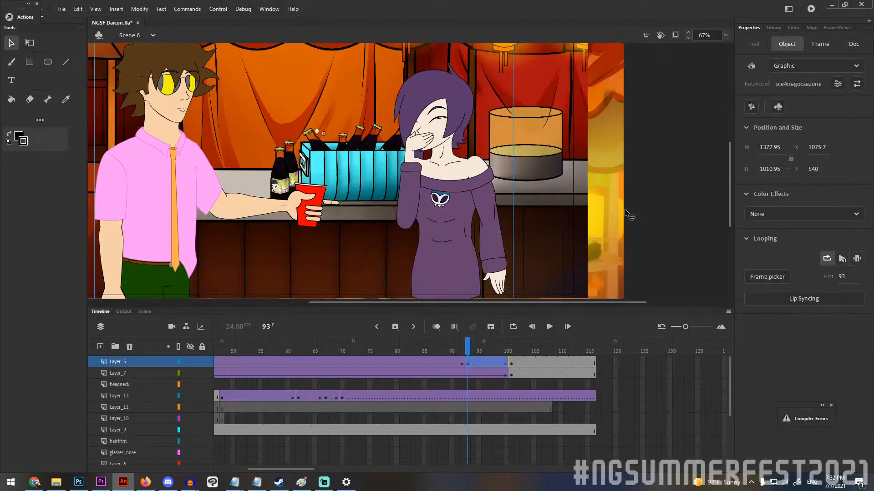
{"action": "key", "text": "ctrl+minus"}
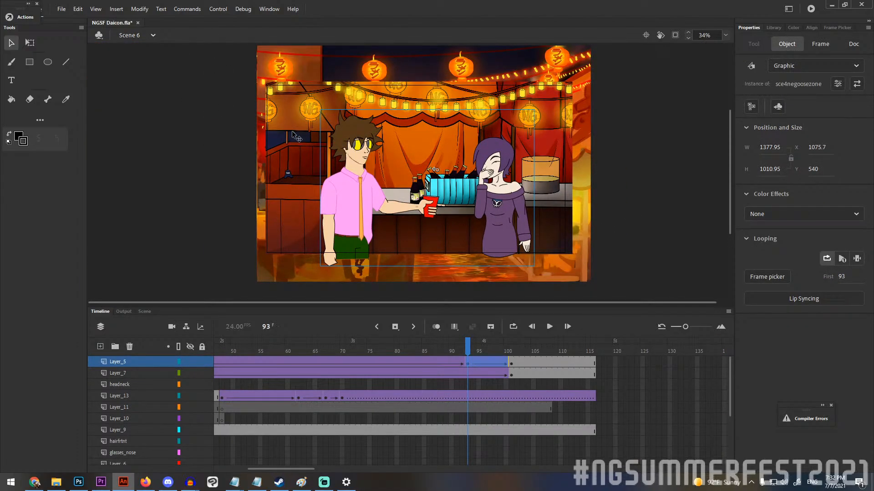
{"action": "scroll", "coordinate": [298, 161], "scroll_direction": "up", "scroll_amount": 5}
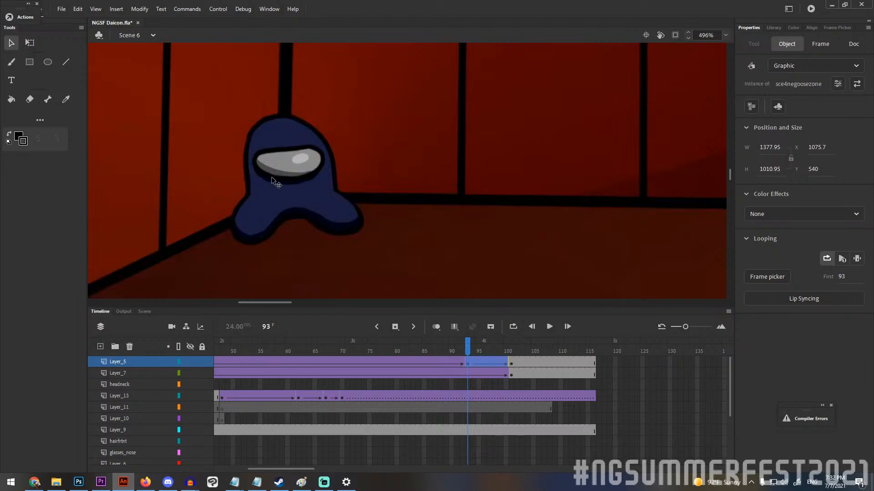
{"action": "scroll", "coordinate": [387, 191], "scroll_direction": "down", "scroll_amount": 9}
{"action": "scroll", "coordinate": [640, 214], "scroll_direction": "up", "scroll_amount": 4}
{"action": "scroll", "coordinate": [551, 241], "scroll_direction": "up", "scroll_amount": 5}
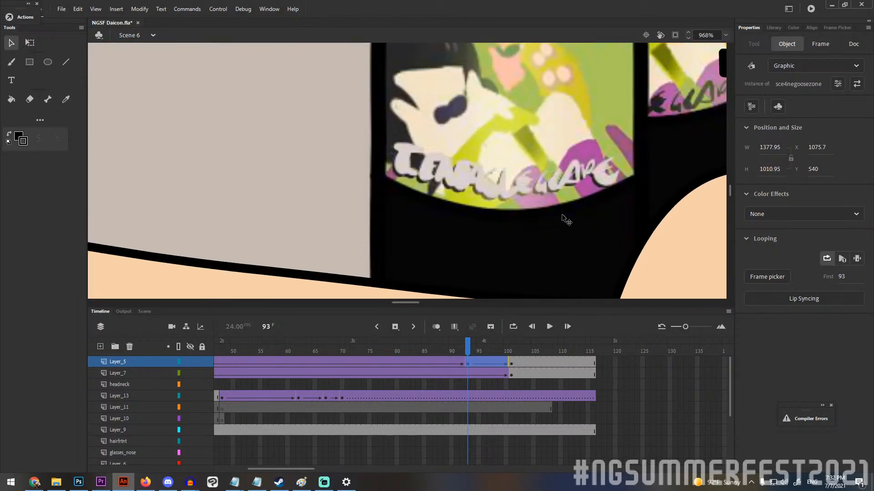
{"action": "scroll", "coordinate": [556, 212], "scroll_direction": "down", "scroll_amount": 3}
{"action": "scroll", "coordinate": [412, 162], "scroll_direction": "down", "scroll_amount": 5}
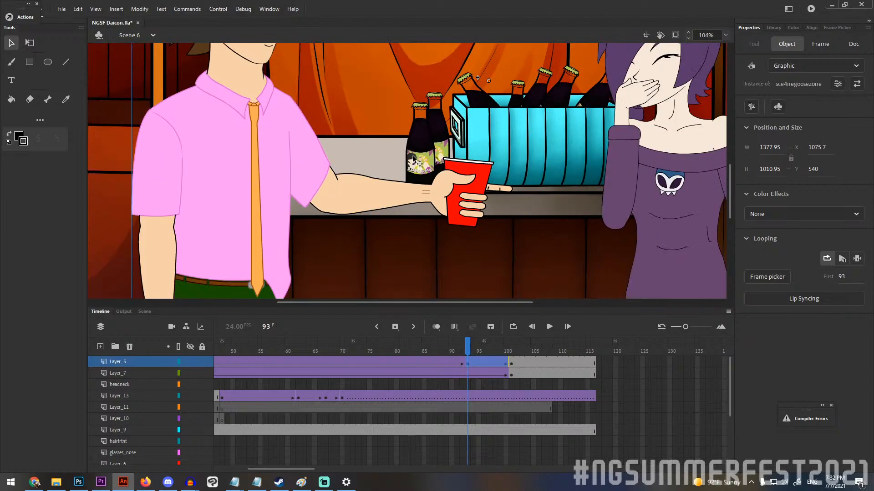
{"action": "scroll", "coordinate": [476, 172], "scroll_direction": "up", "scroll_amount": 2}
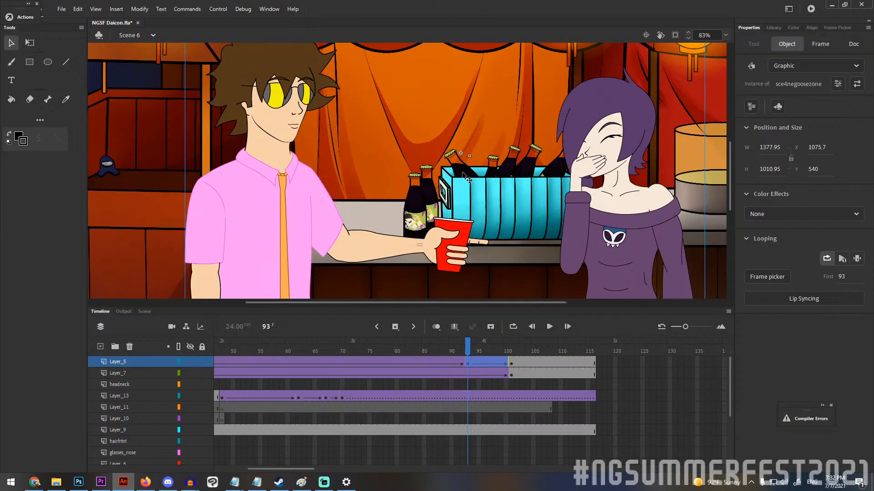
{"action": "scroll", "coordinate": [463, 173], "scroll_direction": "down", "scroll_amount": 1}
Browse through Scene 7 and Scene 8, and open Scene 9 at frame 1.
{"action": "left_click", "coordinate": [144, 35]}
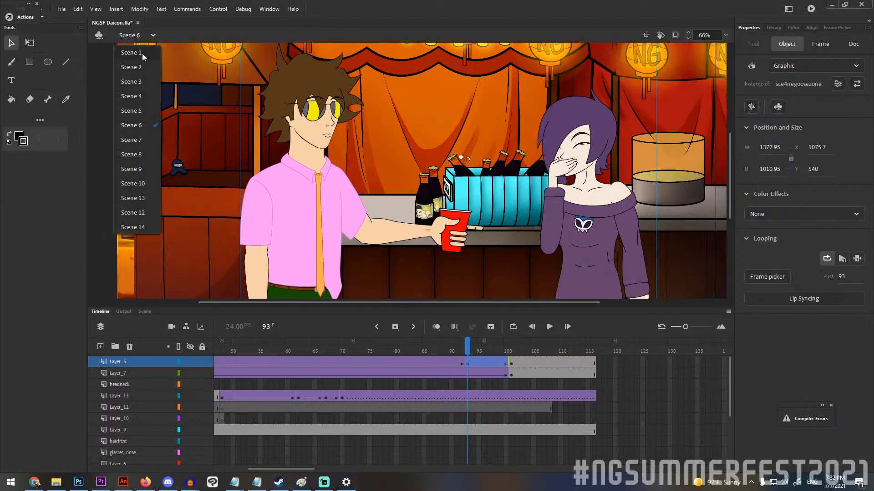
{"action": "left_click", "coordinate": [131, 139]}
{"action": "left_click", "coordinate": [146, 37]}
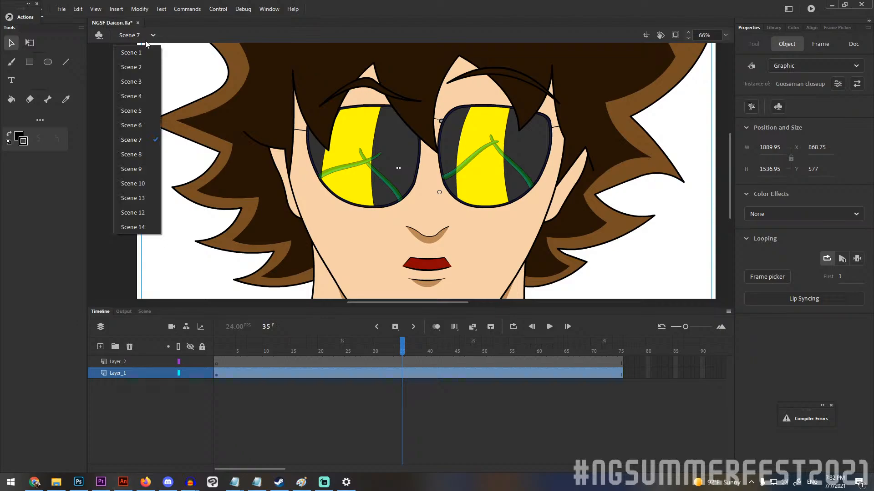
{"action": "left_click", "coordinate": [132, 154]}
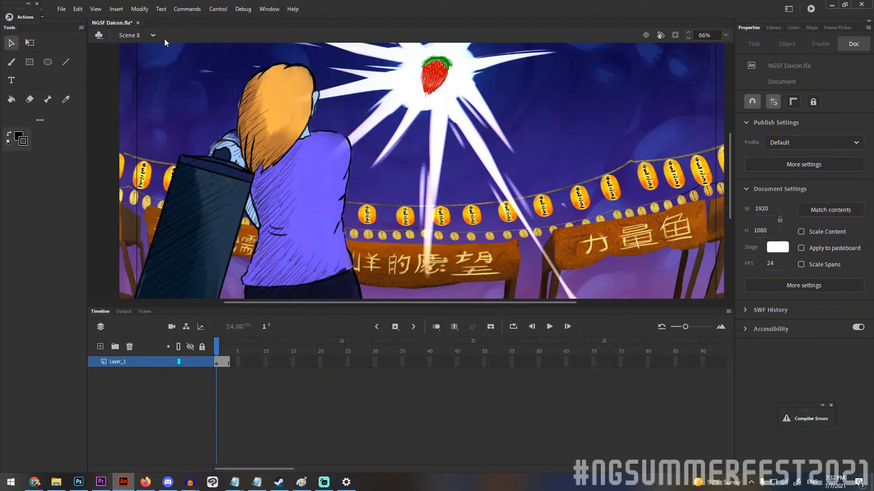
{"action": "left_click", "coordinate": [141, 36]}
{"action": "left_click", "coordinate": [141, 167]}
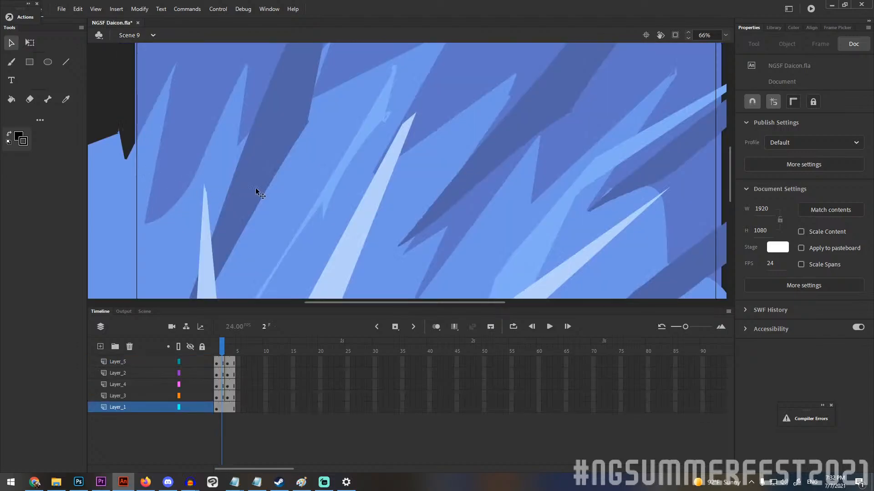
{"action": "left_click_drag", "start_coordinate": [228, 355], "coordinate": [212, 352]}
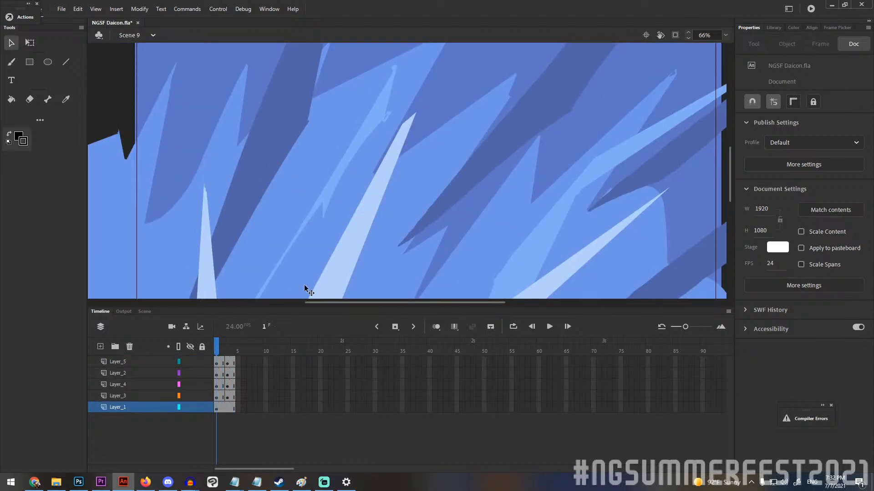
Examine the blue streak background of Scene 9 and the reference screenshot of the shouting character above the stage.
{"action": "scroll", "coordinate": [567, 111], "scroll_direction": "down", "scroll_amount": 3}
{"action": "scroll", "coordinate": [558, 108], "scroll_direction": "up", "scroll_amount": 2}
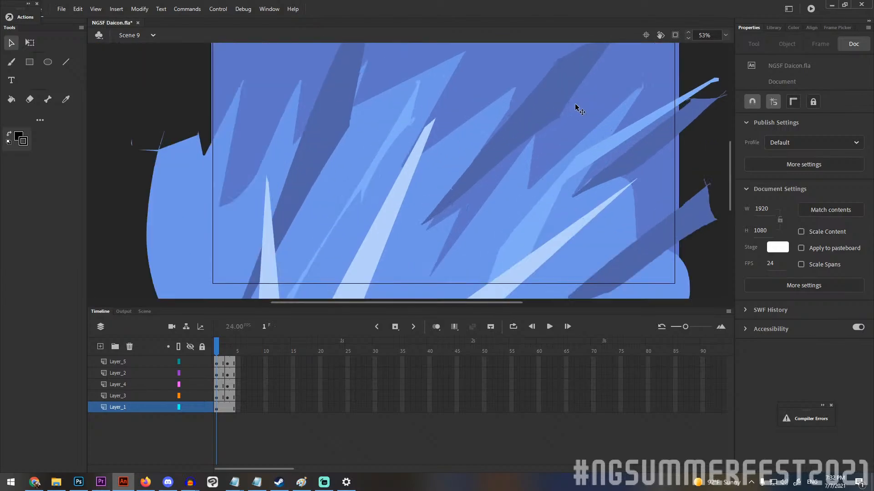
{"action": "scroll", "coordinate": [575, 103], "scroll_direction": "down", "scroll_amount": 5}
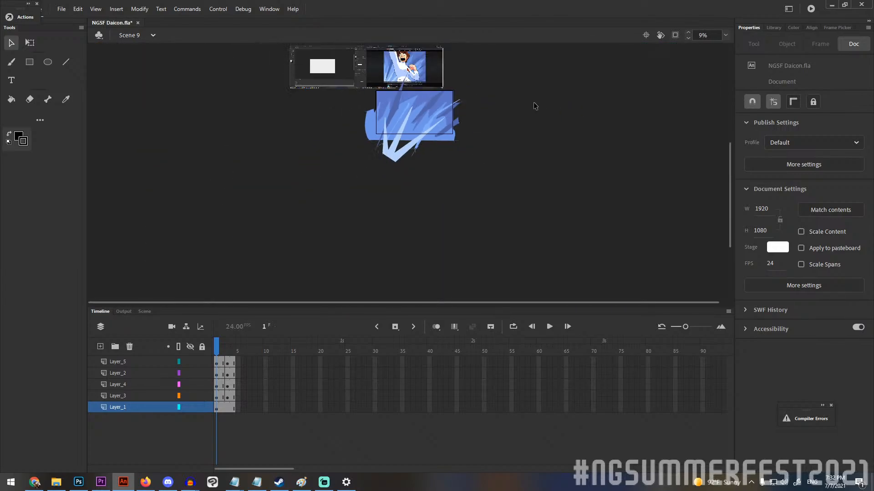
{"action": "scroll", "coordinate": [415, 58], "scroll_direction": "up", "scroll_amount": 5}
{"action": "scroll", "coordinate": [385, 123], "scroll_direction": "down", "scroll_amount": 2}
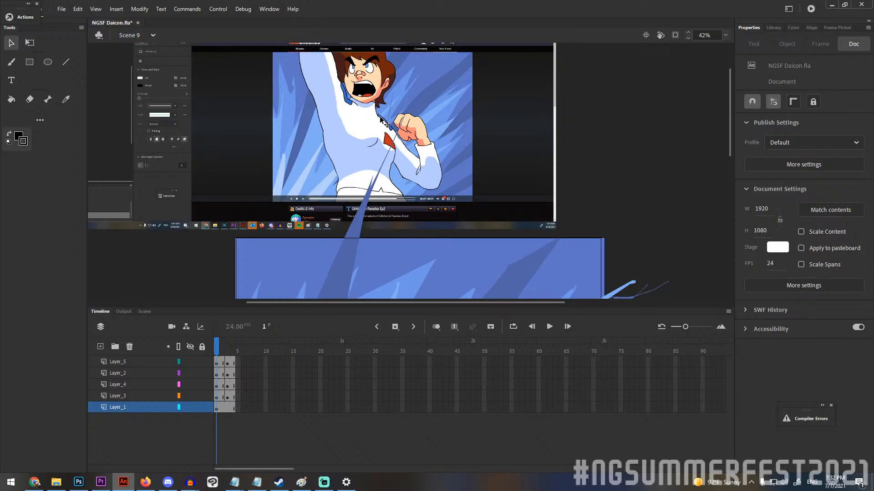
{"action": "scroll", "coordinate": [380, 119], "scroll_direction": "up", "scroll_amount": 1}
{"action": "scroll", "coordinate": [380, 120], "scroll_direction": "down", "scroll_amount": 1}
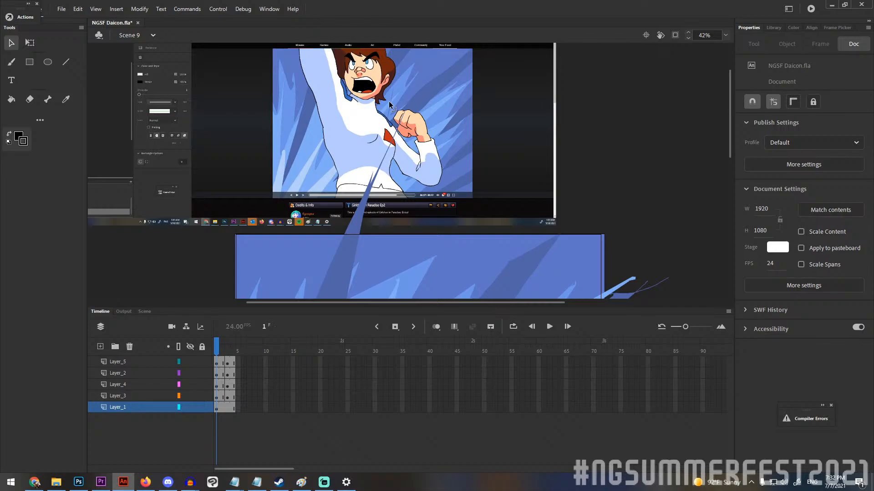
{"action": "scroll", "coordinate": [389, 103], "scroll_direction": "down", "scroll_amount": 5}
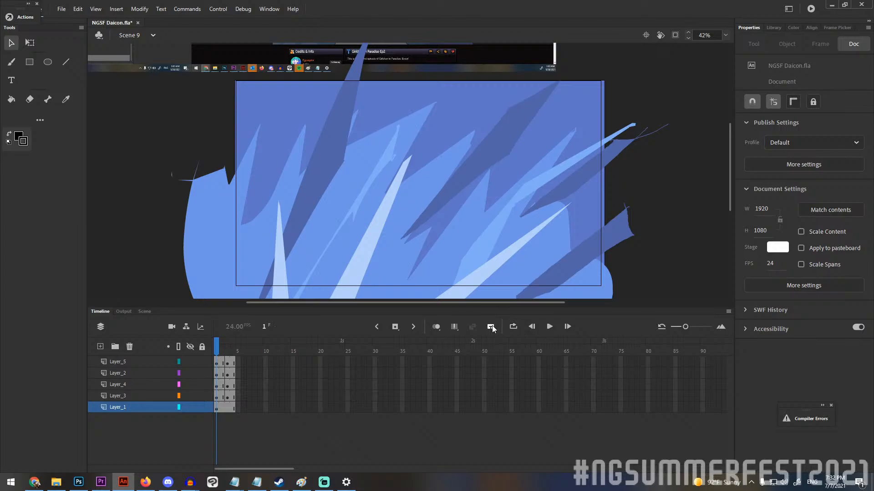
Play the Scene 9 blue streak background in a loop, and turn looping off.
{"action": "left_click", "coordinate": [513, 327]}
{"action": "left_click", "coordinate": [548, 327]}
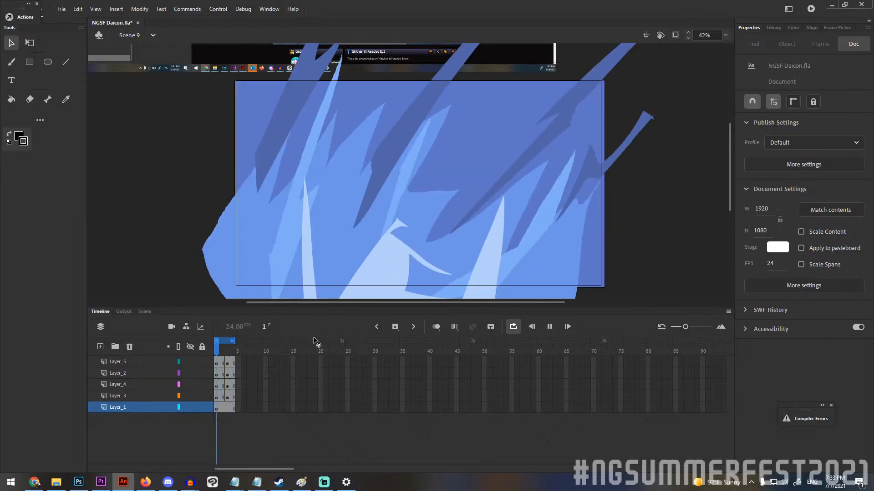
{"action": "left_click", "coordinate": [513, 330]}
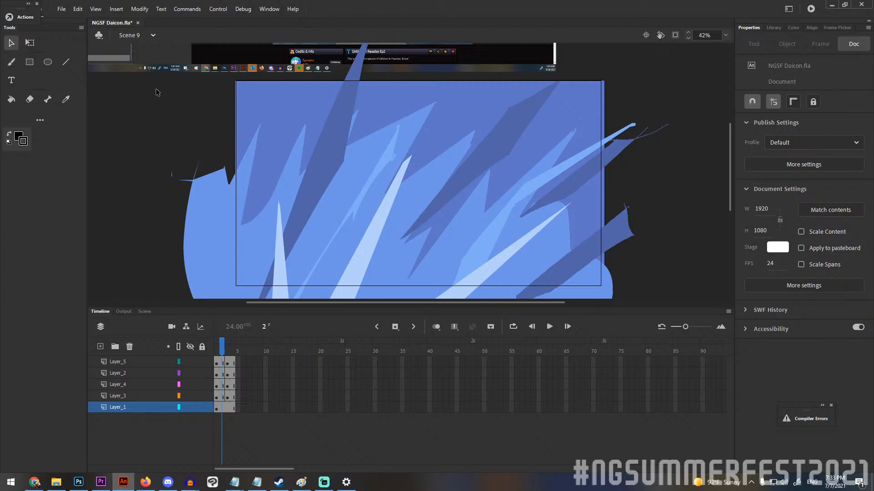
Open Scene 10 and rewind its speed lines to frame 1.
{"action": "left_click", "coordinate": [153, 35]}
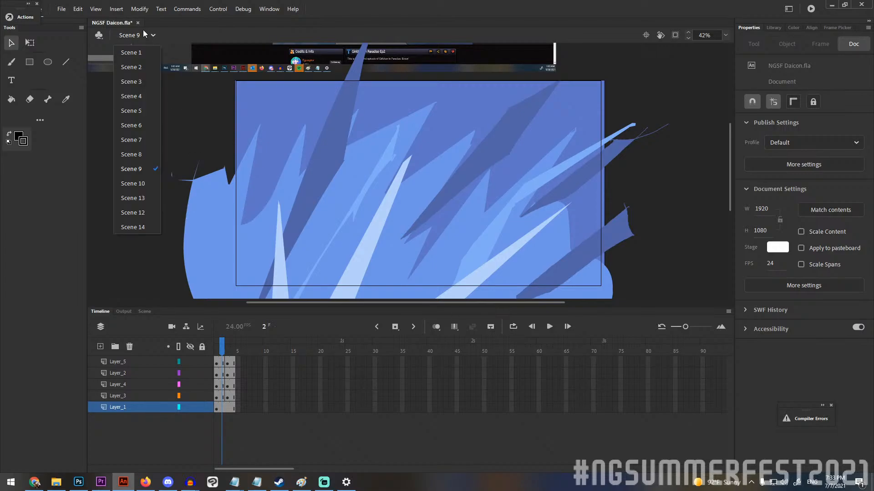
{"action": "left_click", "coordinate": [132, 180]}
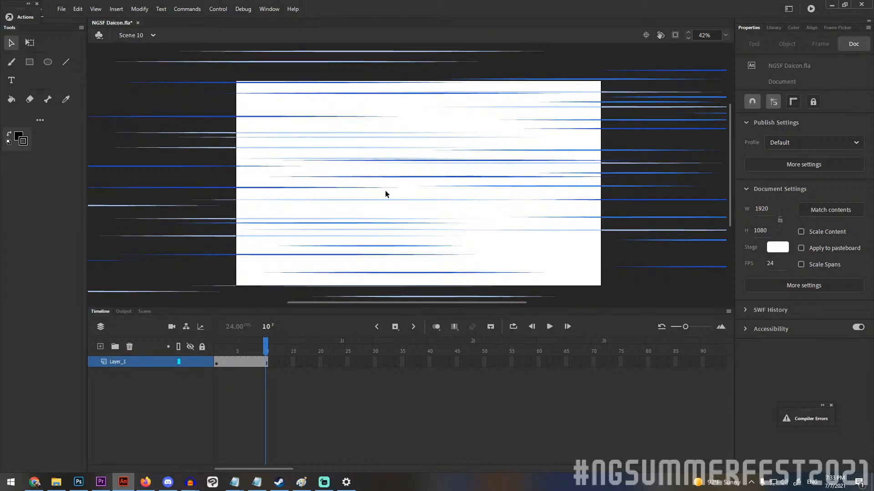
{"action": "left_click", "coordinate": [35, 482]}
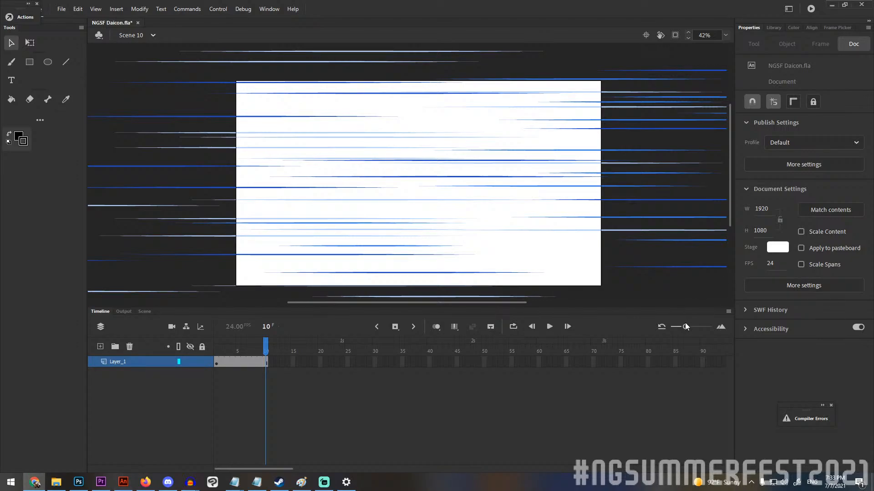
{"action": "left_click_drag", "start_coordinate": [267, 338], "coordinate": [194, 360]}
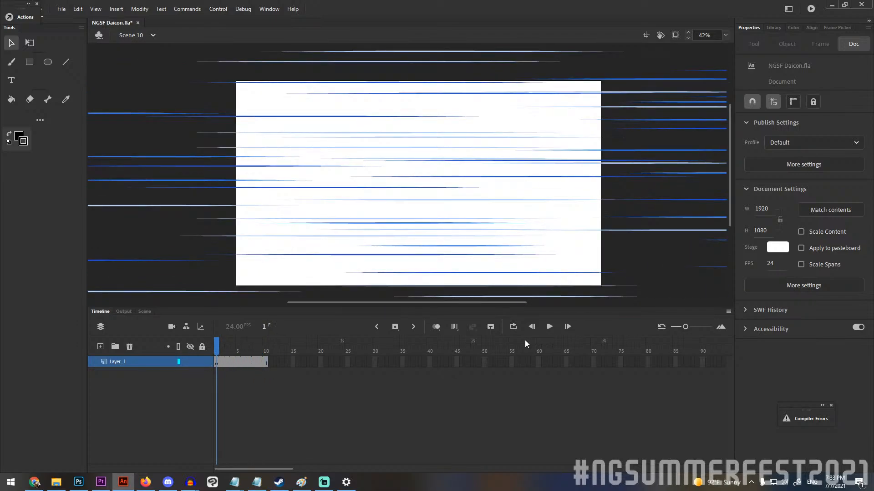
Turn on looping, extend the loop range to cover frames 1 to 10, and play the speed lines.
{"action": "left_click", "coordinate": [550, 326]}
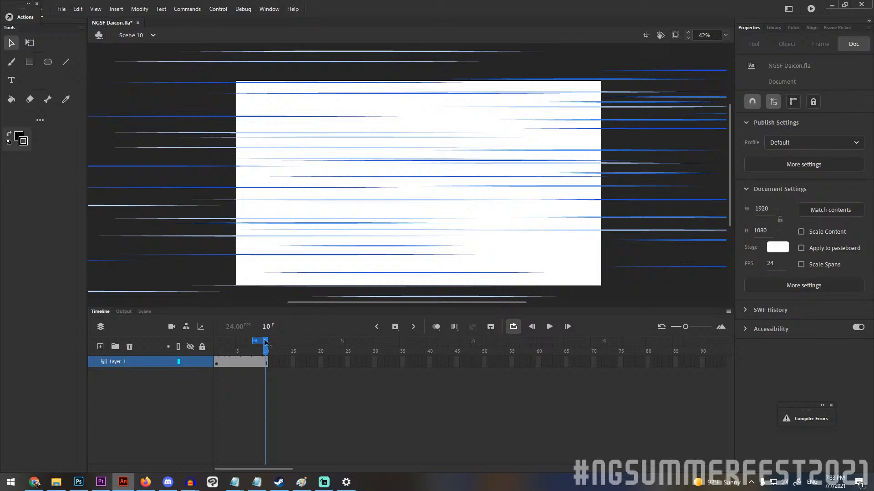
{"action": "left_click_drag", "start_coordinate": [251, 340], "coordinate": [195, 343]}
{"action": "left_click", "coordinate": [548, 329]}
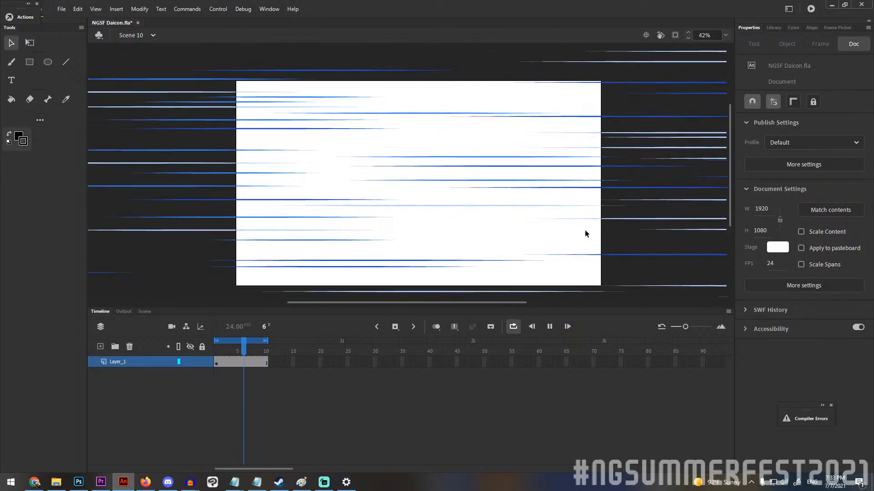
Enlarge the stage area by shrinking the timeline, show the whole frame, and resume the looping speed lines.
{"action": "left_click", "coordinate": [725, 35]}
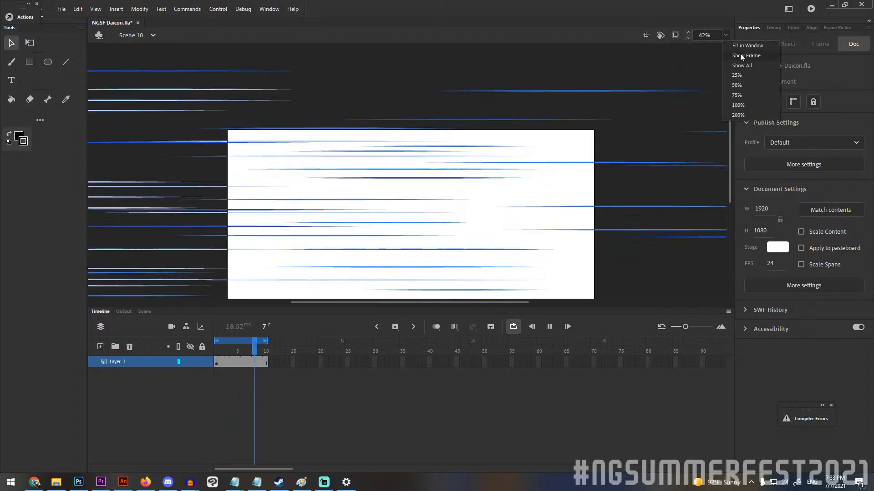
{"action": "left_click", "coordinate": [740, 53]}
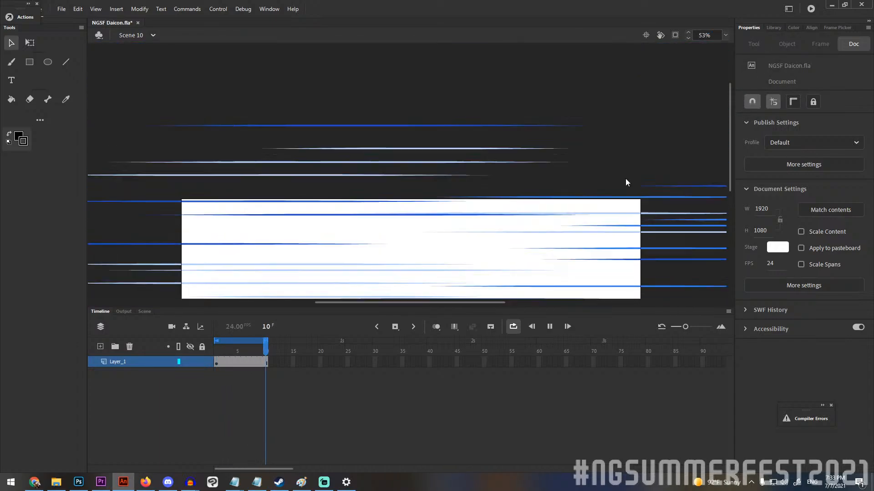
{"action": "left_click_drag", "start_coordinate": [450, 307], "coordinate": [452, 398]}
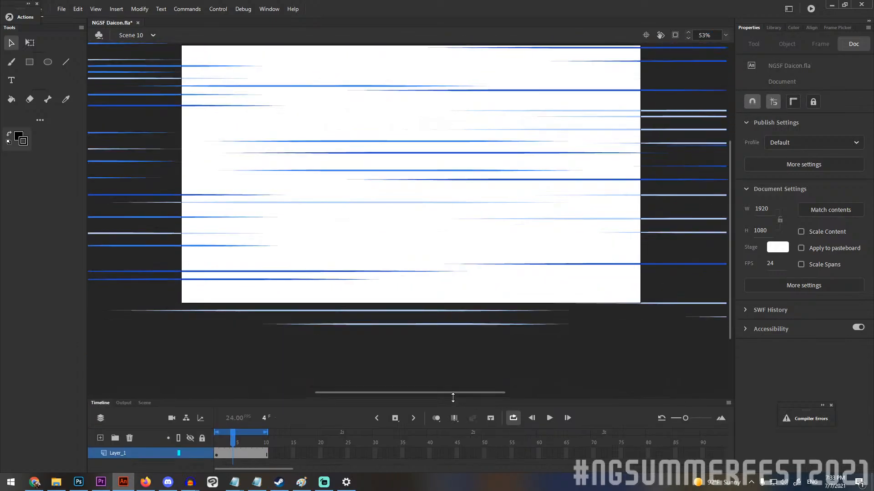
{"action": "left_click", "coordinate": [726, 35]}
{"action": "left_click", "coordinate": [742, 53]}
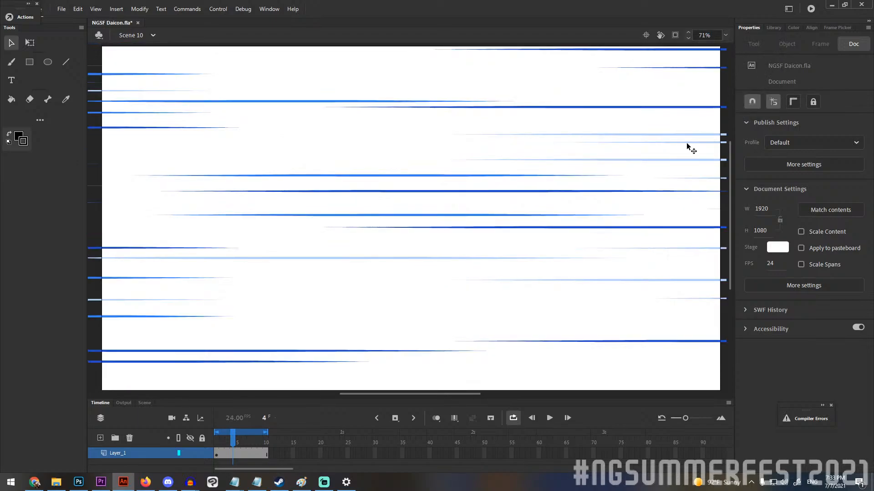
{"action": "left_click", "coordinate": [550, 419]}
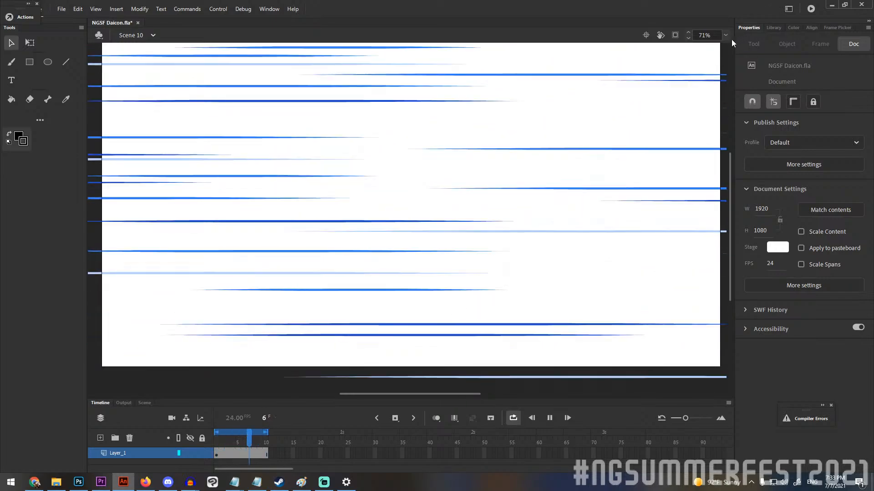
Fit the stage in the window and show all content outside it while the speed lines loop.
{"action": "left_click", "coordinate": [726, 35]}
{"action": "left_click", "coordinate": [741, 47]}
{"action": "left_click", "coordinate": [726, 36]}
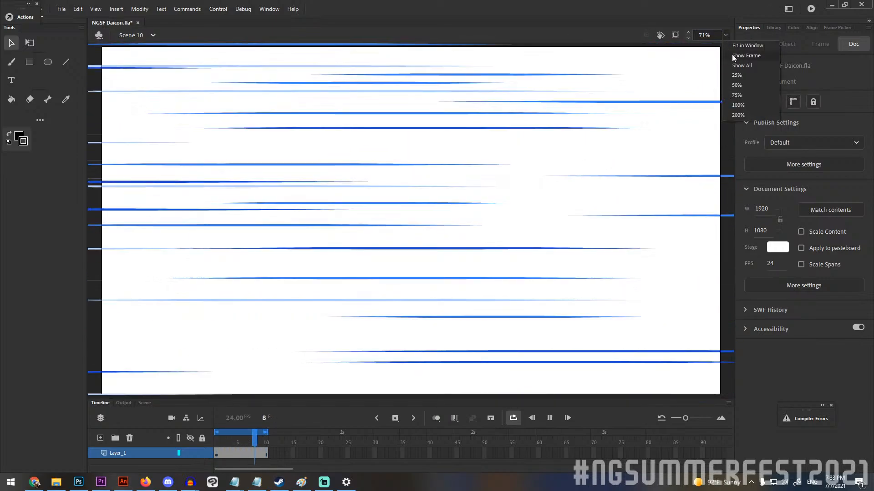
{"action": "left_click", "coordinate": [735, 68]}
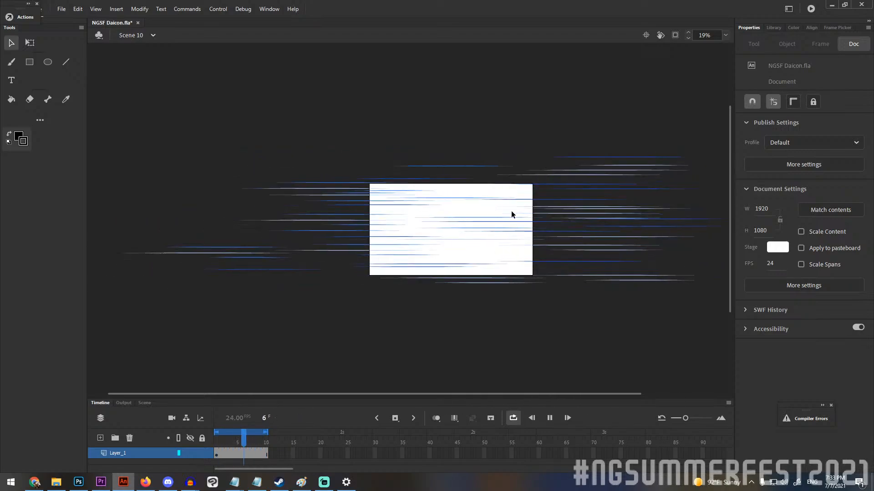
Scrub the eye-shaped opening in Scene 13 back to frame 1, and open Scene 12.
{"action": "left_click", "coordinate": [134, 35]}
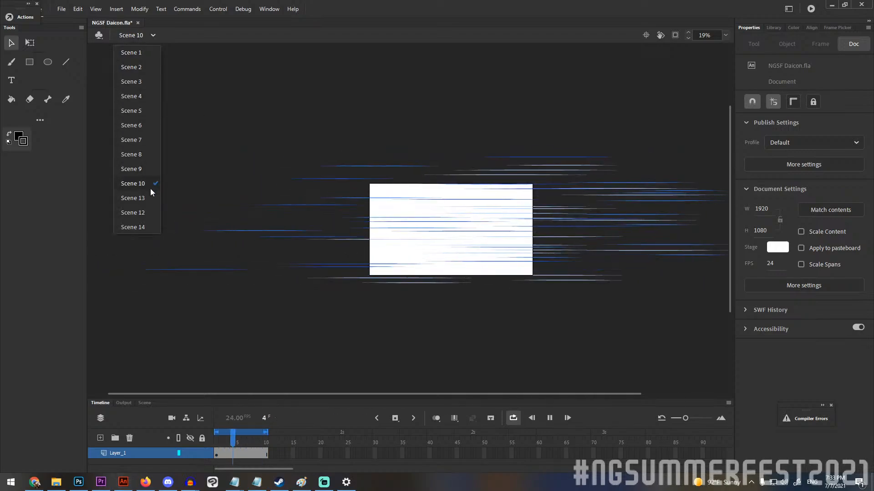
{"action": "left_click", "coordinate": [152, 192]}
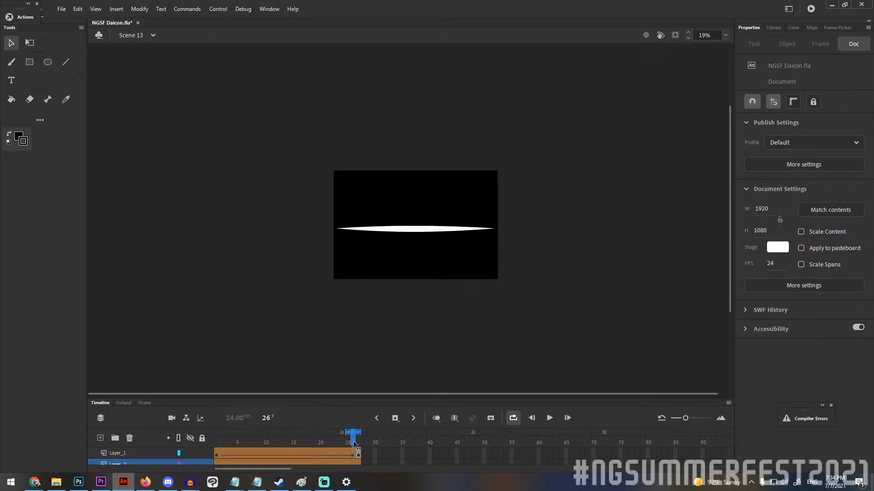
{"action": "left_click_drag", "start_coordinate": [352, 441], "coordinate": [132, 416]}
{"action": "left_click", "coordinate": [140, 38]}
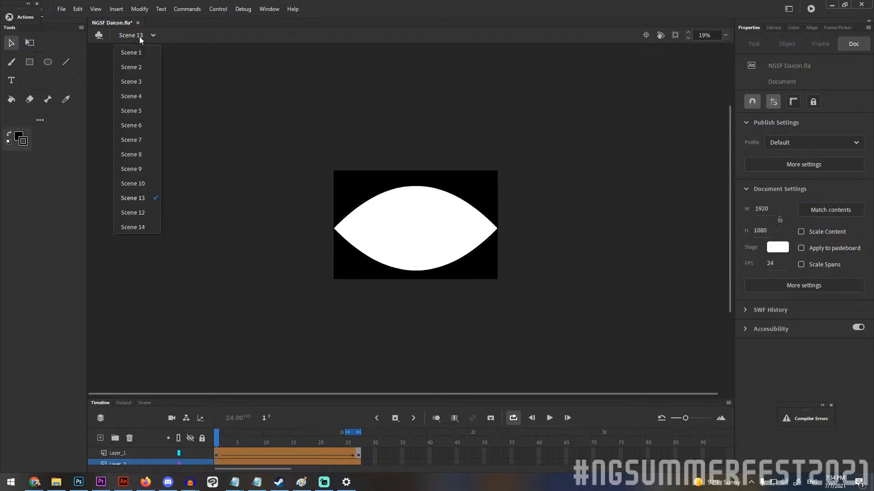
{"action": "left_click", "coordinate": [132, 212]}
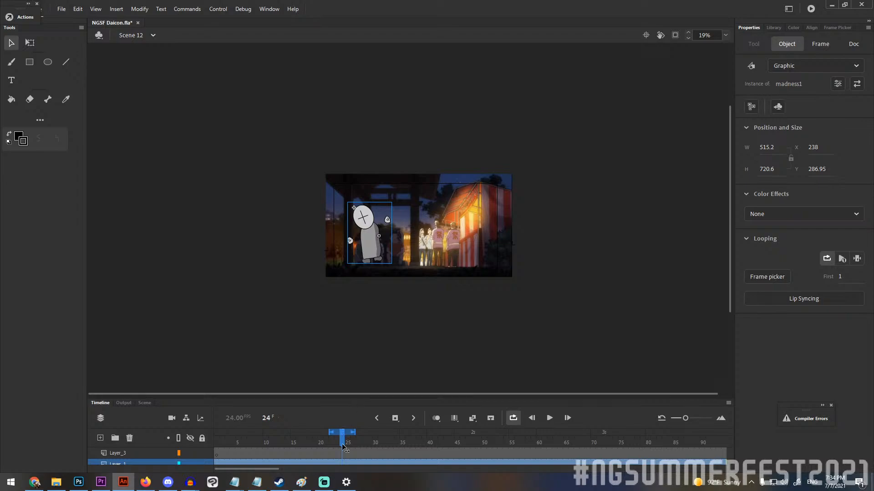
Rewind Scene 12 to frame 1, turn looping off, and play the walking Madness character once through frame 97.
{"action": "left_click_drag", "start_coordinate": [345, 438], "coordinate": [216, 434]}
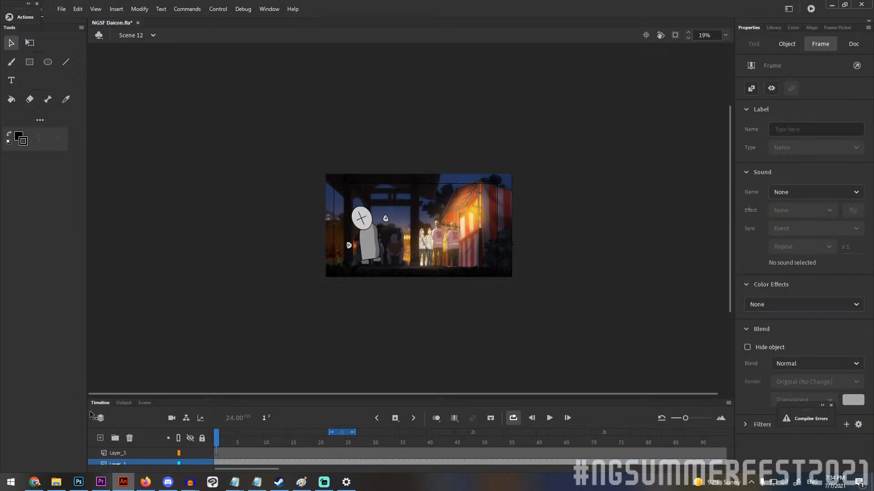
{"action": "left_click", "coordinate": [367, 393]}
{"action": "left_click", "coordinate": [513, 418]}
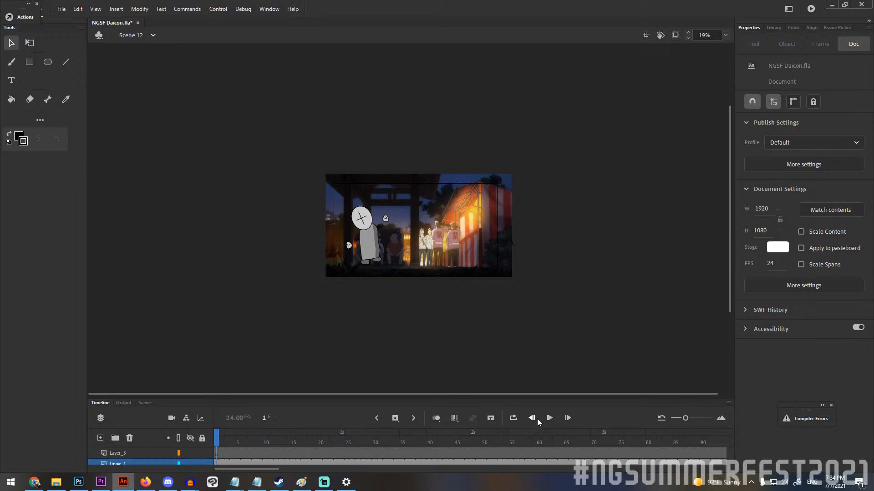
{"action": "left_click", "coordinate": [550, 418]}
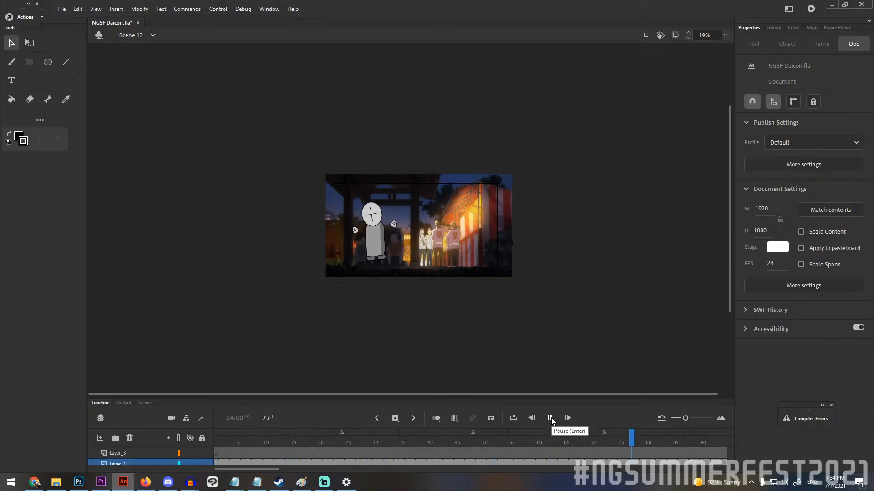
{"action": "left_click", "coordinate": [549, 418]}
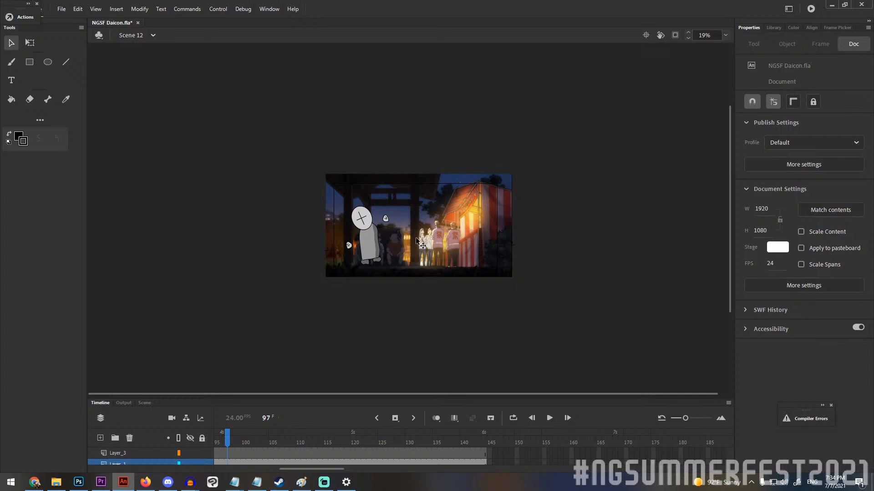
Replay the Madness character's walk across the festival background in close-up, stopping at frame 38.
{"action": "scroll", "coordinate": [416, 239], "scroll_direction": "up", "scroll_amount": 3}
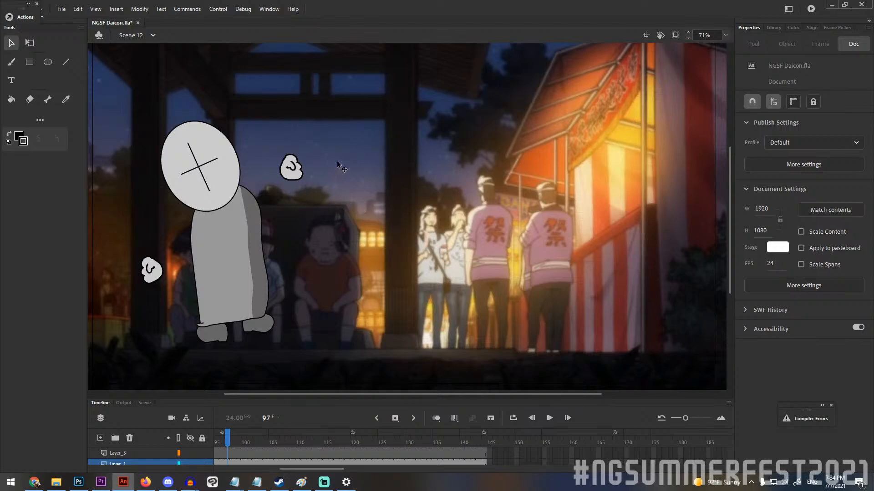
{"action": "left_click", "coordinate": [547, 420]}
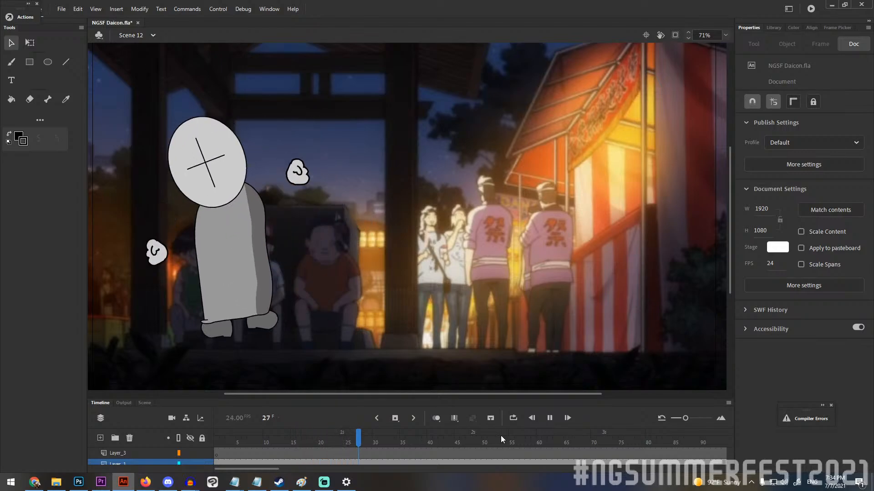
{"action": "left_click", "coordinate": [549, 418]}
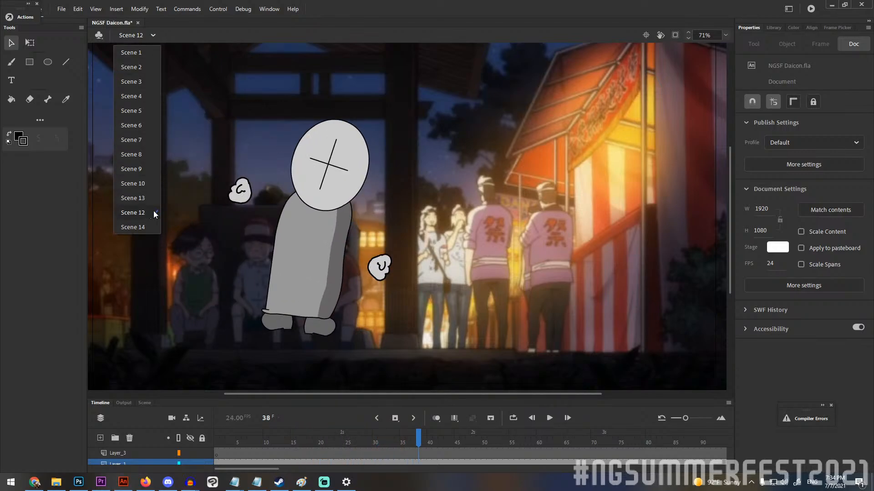
Open Scene 14 and scrub through the glowing strawberry shot to frame 305.
{"action": "left_click", "coordinate": [147, 230]}
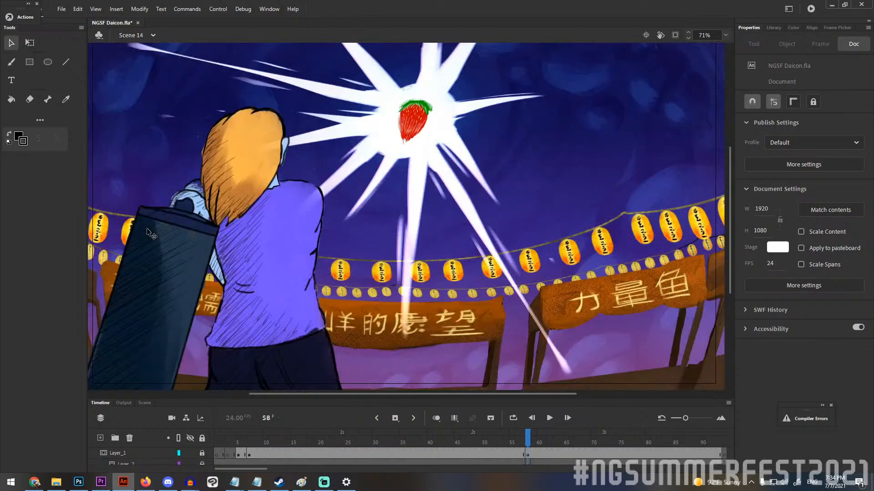
{"action": "left_click_drag", "start_coordinate": [246, 441], "coordinate": [777, 423]}
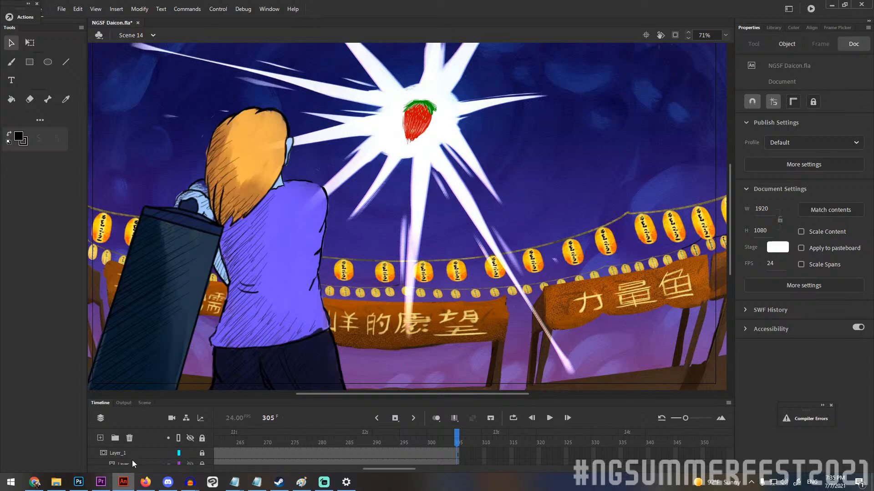
Switch to the NGSF project in Premiere Pro and show the whole of Sequence 03 in its timeline.
{"action": "left_click", "coordinate": [101, 483]}
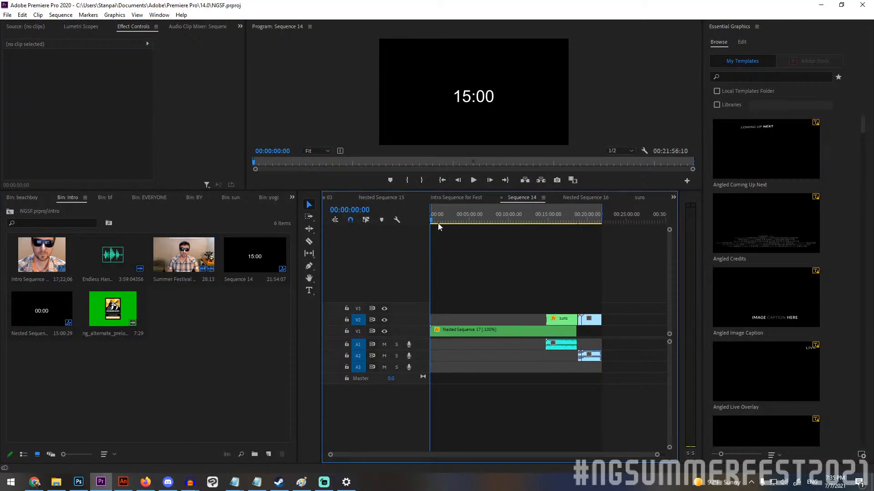
{"action": "left_click", "coordinate": [329, 198]}
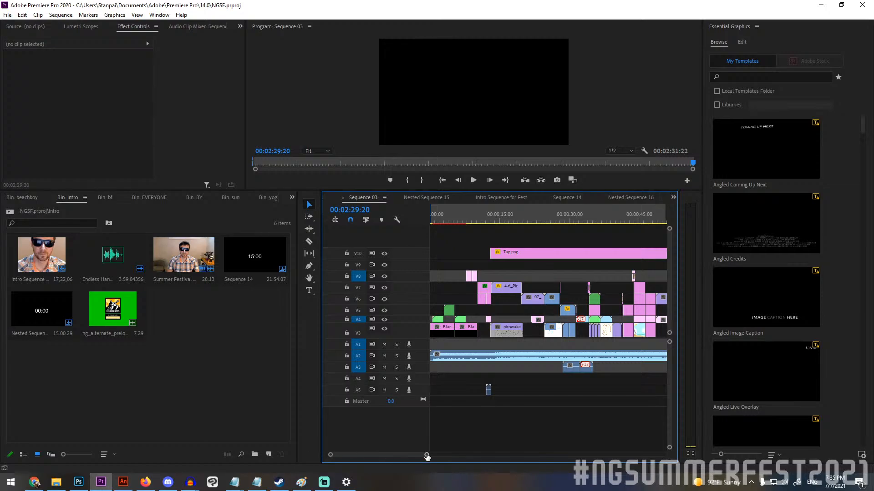
{"action": "left_click_drag", "start_coordinate": [427, 456], "coordinate": [499, 455]}
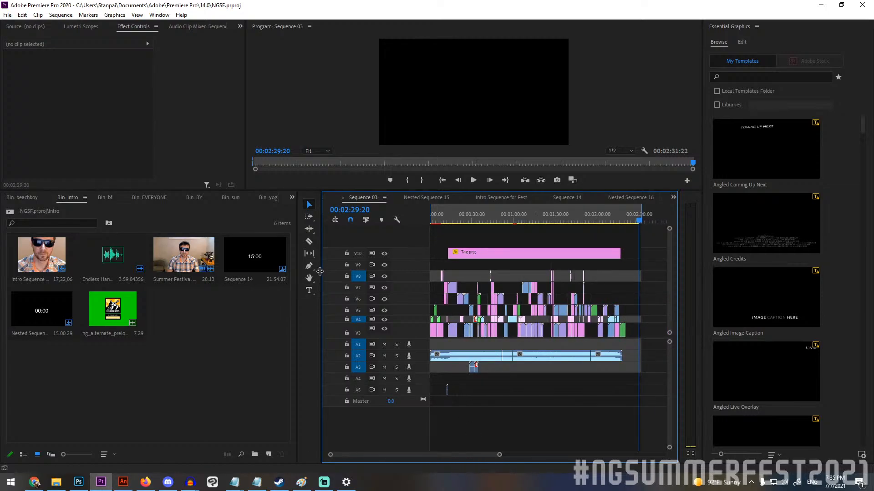
Widen the timeline area and enlarge the Program monitor above it.
{"action": "left_click_drag", "start_coordinate": [320, 272], "coordinate": [184, 271]}
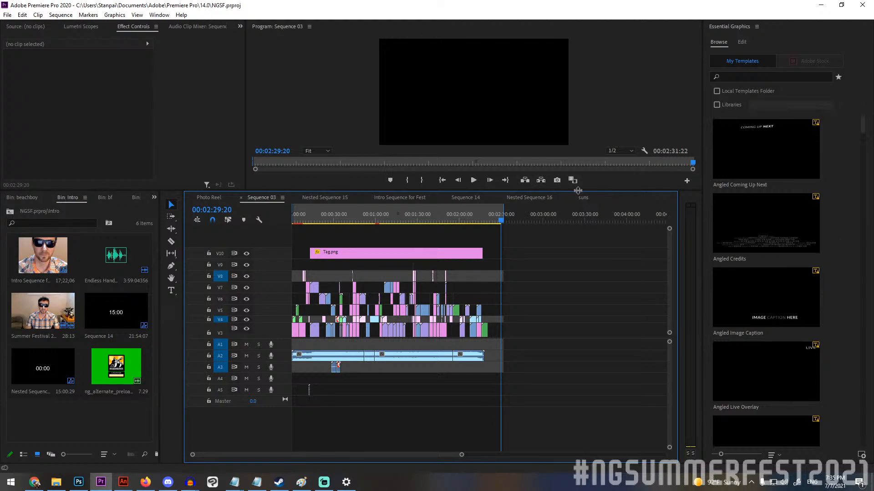
{"action": "left_click_drag", "start_coordinate": [577, 191], "coordinate": [558, 325]}
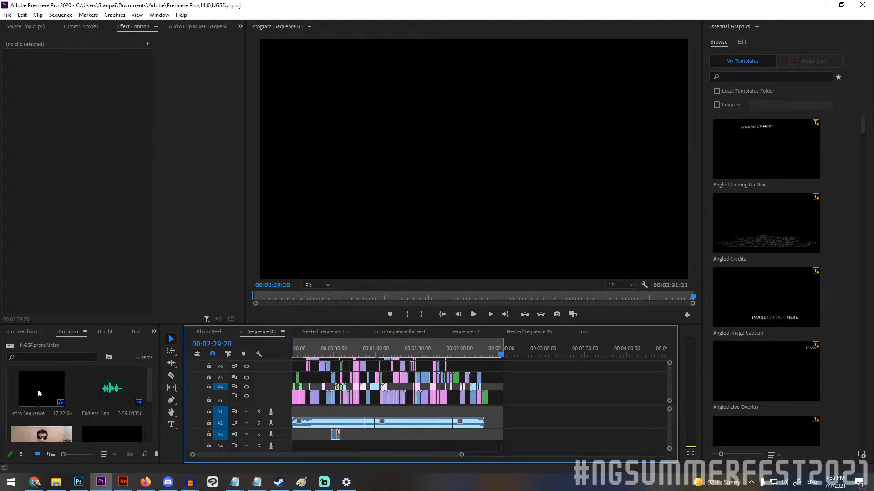
Open the Summer Festival 2021 clip from the Intro bin in the Source monitor and play its first seconds from the start.
{"action": "double_click", "coordinate": [36, 427]}
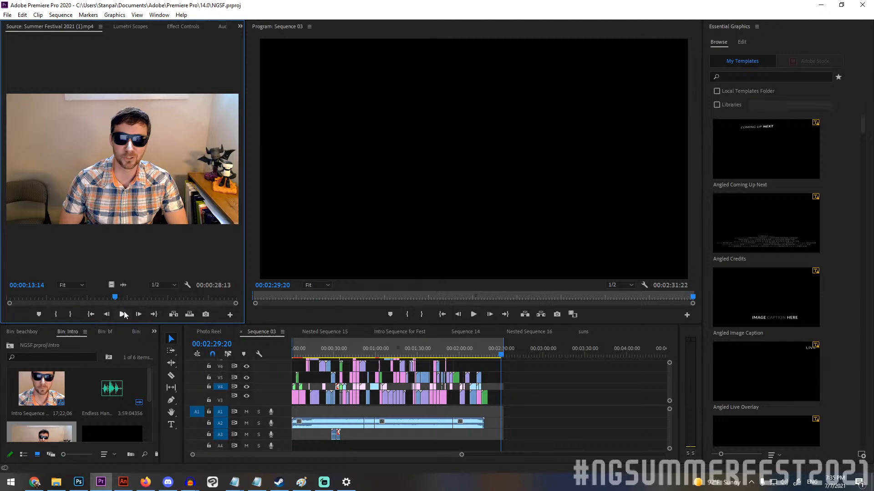
{"action": "left_click", "coordinate": [124, 314]}
{"action": "left_click_drag", "start_coordinate": [35, 298], "coordinate": [6, 298]}
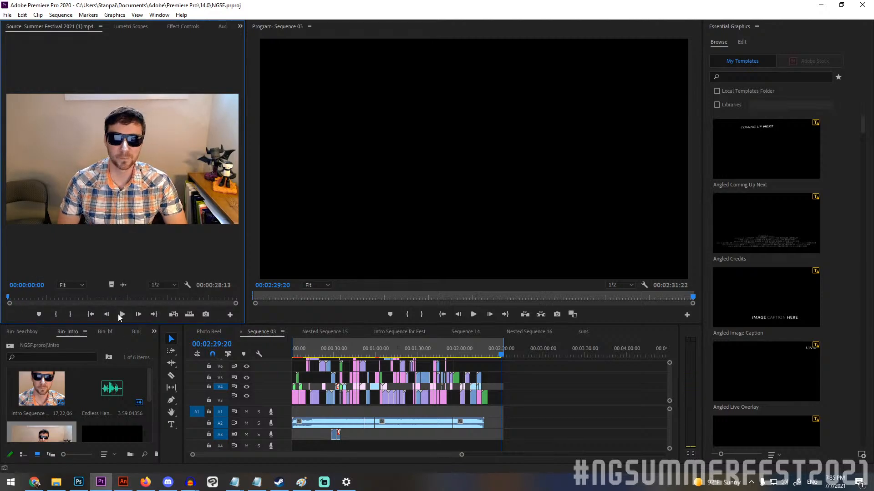
{"action": "left_click", "coordinate": [121, 314]}
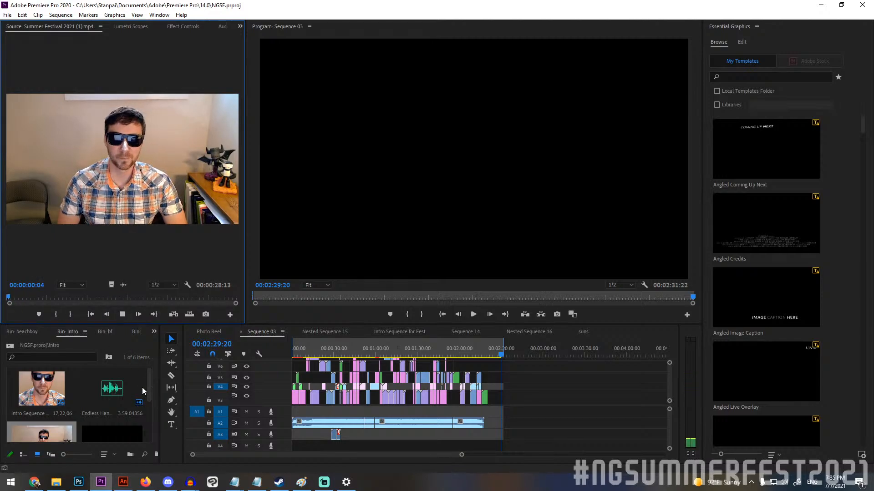
{"action": "left_click", "coordinate": [124, 313]}
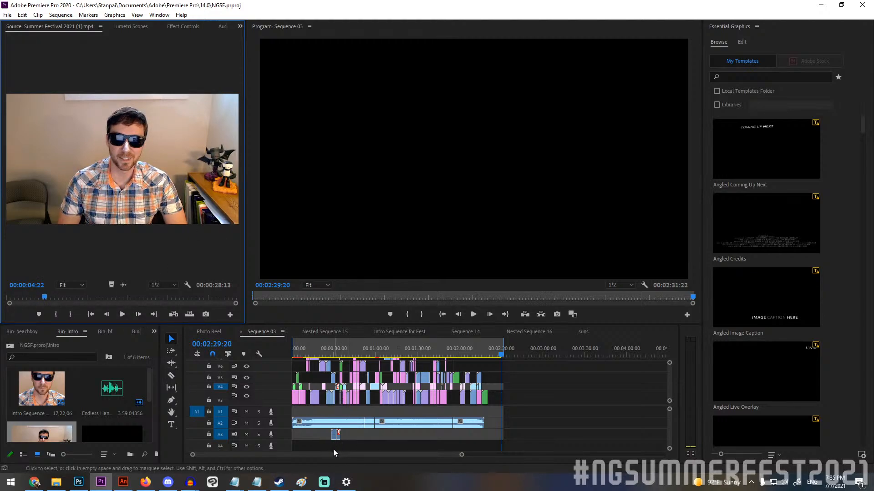
Return the playhead of Sequence 03 to 00:00:00:00.
{"action": "left_click", "coordinate": [307, 458]}
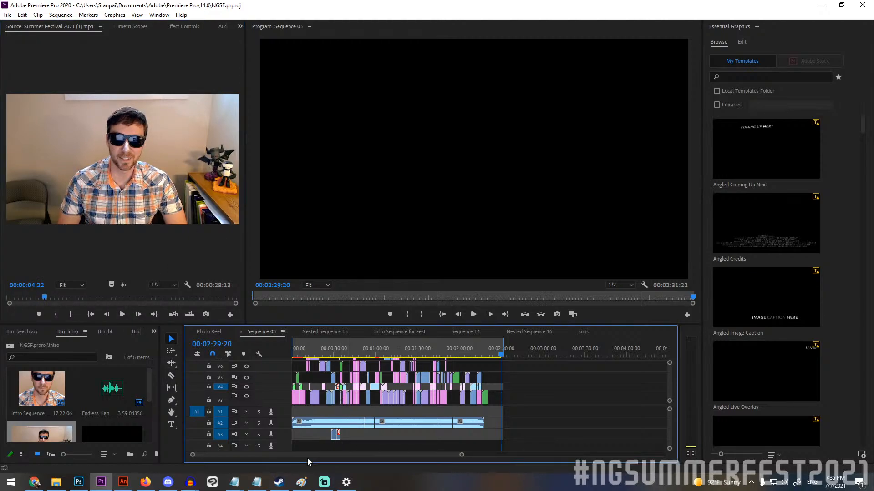
{"action": "left_click", "coordinate": [296, 348]}
{"action": "left_click_drag", "start_coordinate": [296, 346], "coordinate": [282, 351]}
Give the timeline more height and look through the lower and upper video tracks of Sequence 03.
{"action": "left_click_drag", "start_coordinate": [460, 455], "coordinate": [421, 457]}
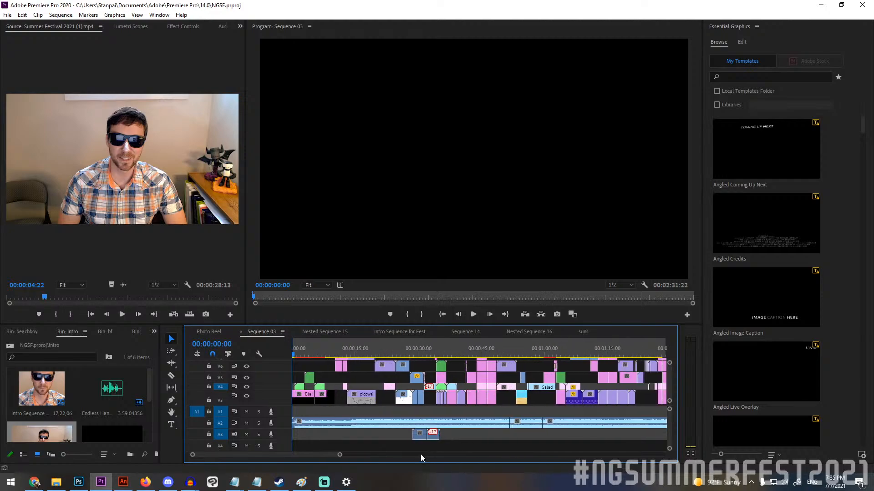
{"action": "mouse_move", "coordinate": [669, 384]}
{"action": "left_mouse_down"}
{"action": "mouse_move", "coordinate": [670, 369]}
{"action": "mouse_move", "coordinate": [669, 386]}
{"action": "left_mouse_up"}
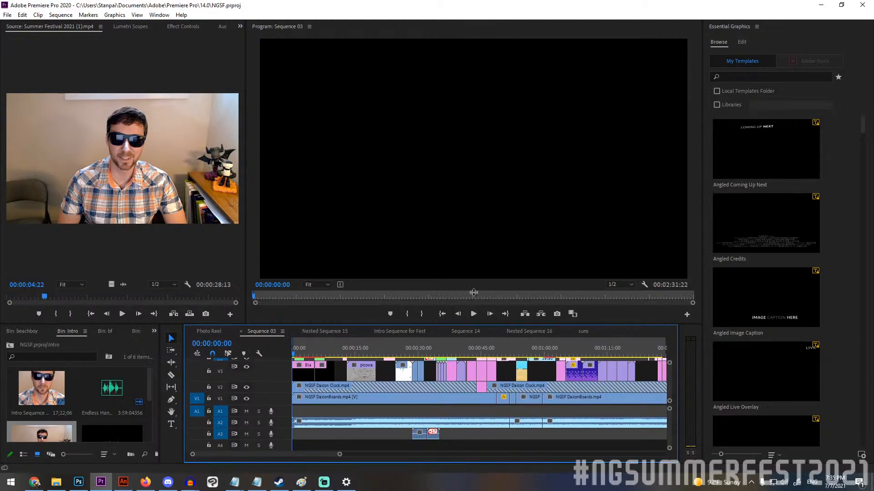
{"action": "left_click_drag", "start_coordinate": [470, 325], "coordinate": [470, 284]}
{"action": "mouse_move", "coordinate": [669, 350]}
{"action": "left_mouse_down"}
{"action": "mouse_move", "coordinate": [668, 342]}
{"action": "mouse_move", "coordinate": [669, 350]}
{"action": "left_mouse_up"}
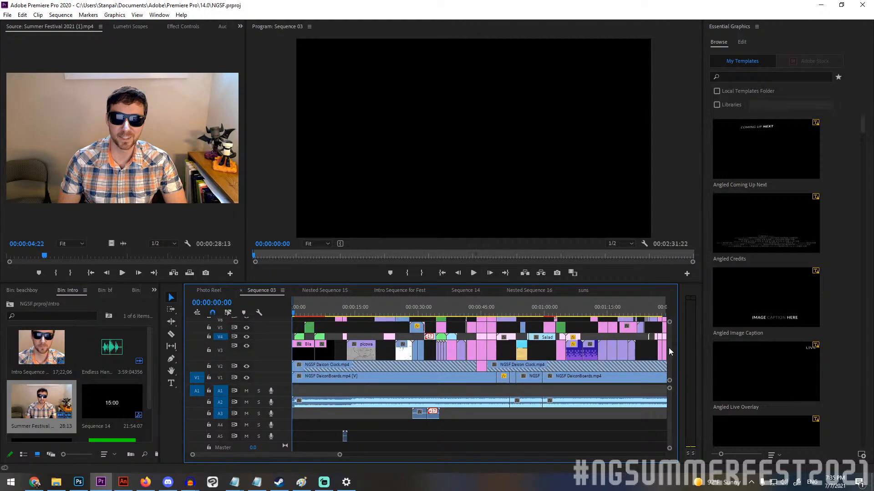
{"action": "scroll", "coordinate": [668, 348], "scroll_direction": "up", "scroll_amount": 3}
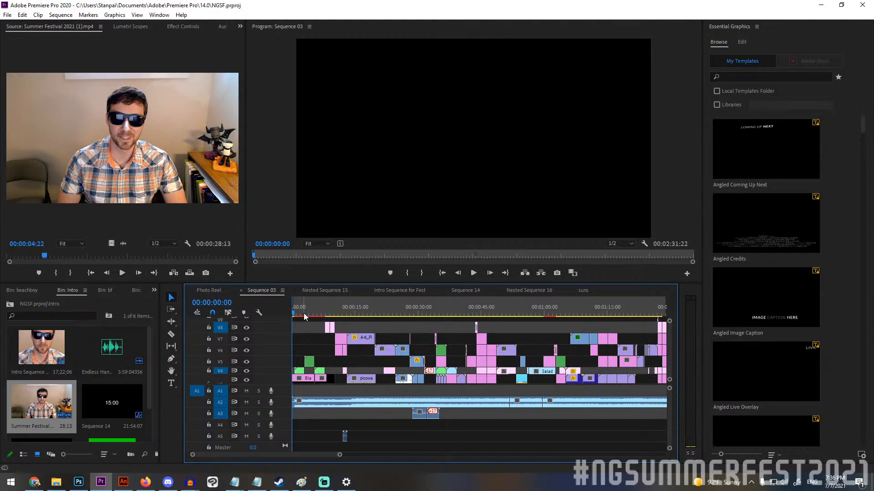
Open the nested EVERYTHING sequence from the start of Sequence 03, scrub through its title frames, and return to Sequence 03.
{"action": "left_click_drag", "start_coordinate": [301, 316], "coordinate": [296, 315]}
{"action": "double_click", "coordinate": [299, 374]}
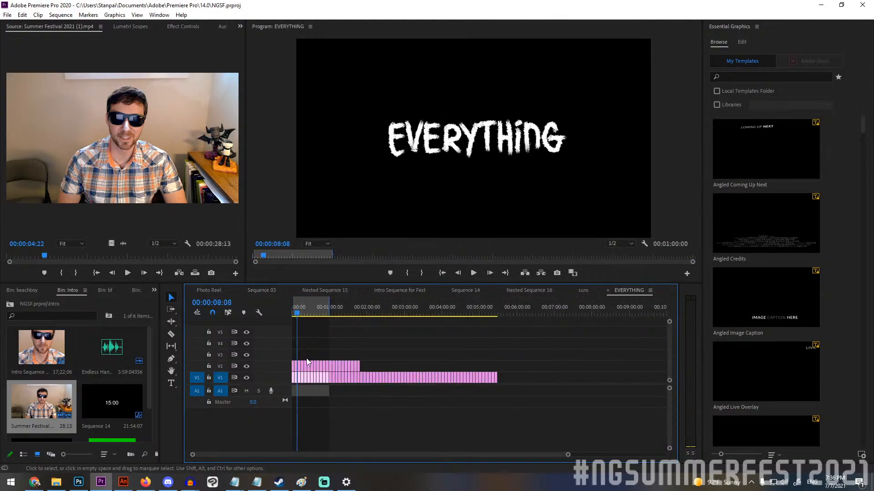
{"action": "left_click_drag", "start_coordinate": [288, 317], "coordinate": [411, 336]}
{"action": "left_click", "coordinate": [266, 291]}
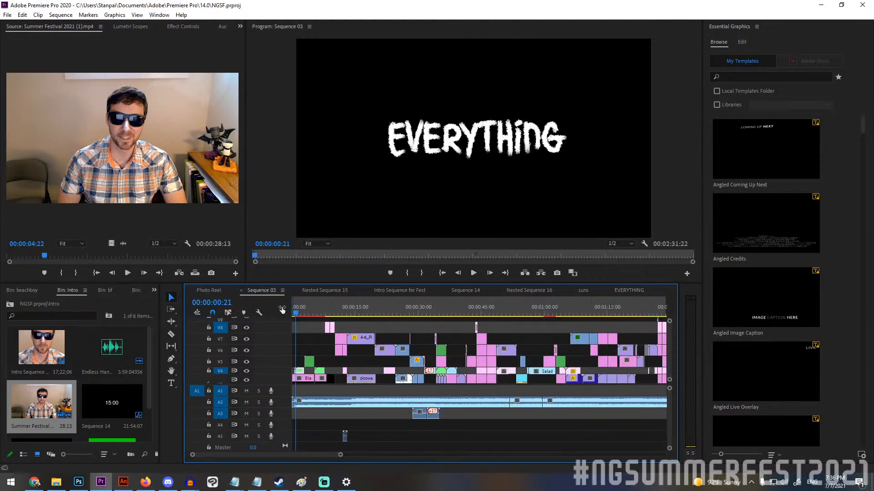
Scrub Sequence 03 to the Newgrounds Summer Fest title near 12 seconds and step forward through the eye-opening transition.
{"action": "left_click_drag", "start_coordinate": [304, 314], "coordinate": [343, 311]}
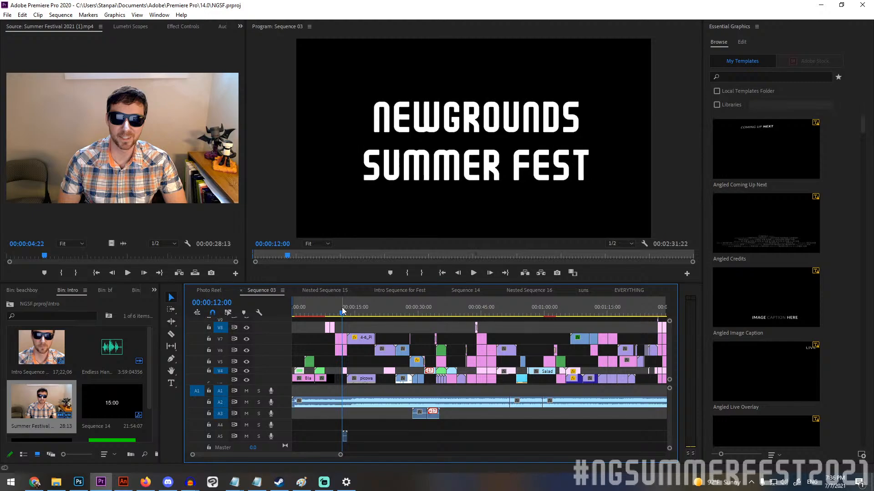
{"action": "left_click_drag", "start_coordinate": [338, 310], "coordinate": [340, 311]}
{"action": "key", "text": "Right"}
{"action": "key", "text": "Right"}
{"action": "key", "text": "Right"}
{"action": "key", "text": "Right"}
{"action": "key", "text": "Right"}
{"action": "key", "text": "Right"}
{"action": "key", "text": "Right"}
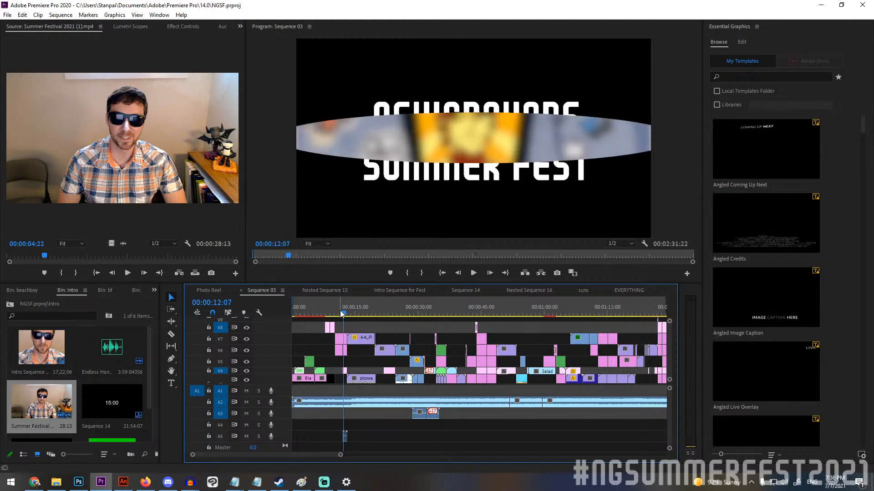
{"action": "key", "text": "Right"}
{"action": "key", "text": "Right"}
{"action": "key", "text": "Right"}
{"action": "key", "text": "Right"}
{"action": "key", "text": "Right"}
{"action": "key", "text": "Right"}
{"action": "key", "text": "Right"}
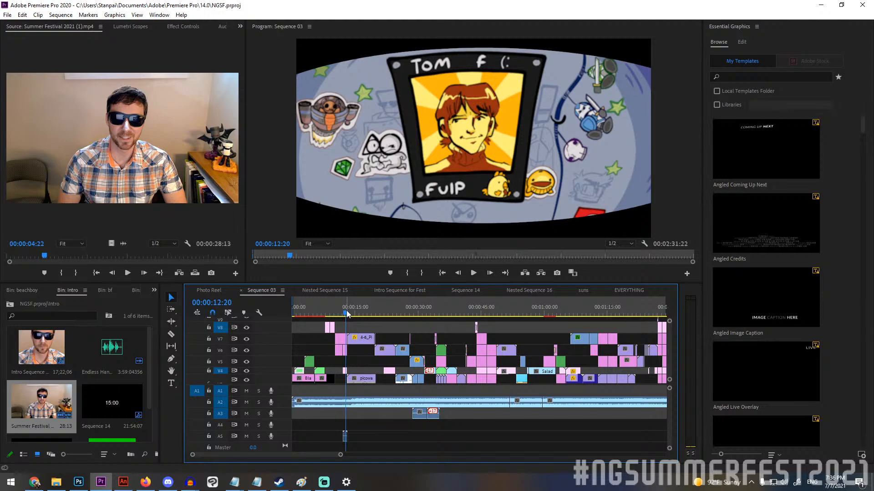
Step back to 00:00:12:10 and forward again to 00:00:12:23 to review the portrait card coming into focus.
{"action": "key", "text": "Left"}
{"action": "key", "text": "Left"}
{"action": "key", "text": "Left"}
{"action": "key", "text": "Left"}
{"action": "key", "text": "Left"}
{"action": "key", "text": "Left"}
{"action": "key", "text": "Left"}
{"action": "key", "text": "Left"}
{"action": "key", "text": "Left"}
{"action": "key", "text": "Left"}
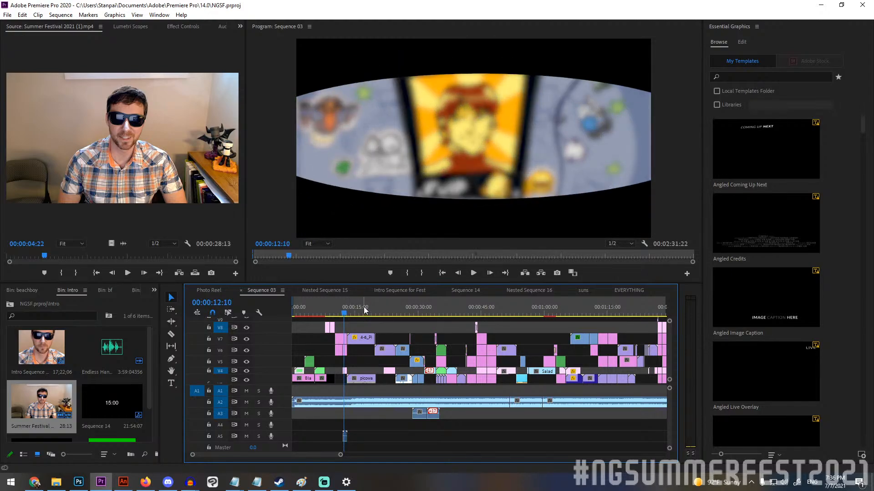
{"action": "key", "text": "Right"}
{"action": "key", "text": "Right"}
{"action": "key", "text": "Right"}
{"action": "key", "text": "Right"}
{"action": "key", "text": "Right"}
{"action": "key", "text": "Right"}
{"action": "key", "text": "Right"}
{"action": "key", "text": "Right"}
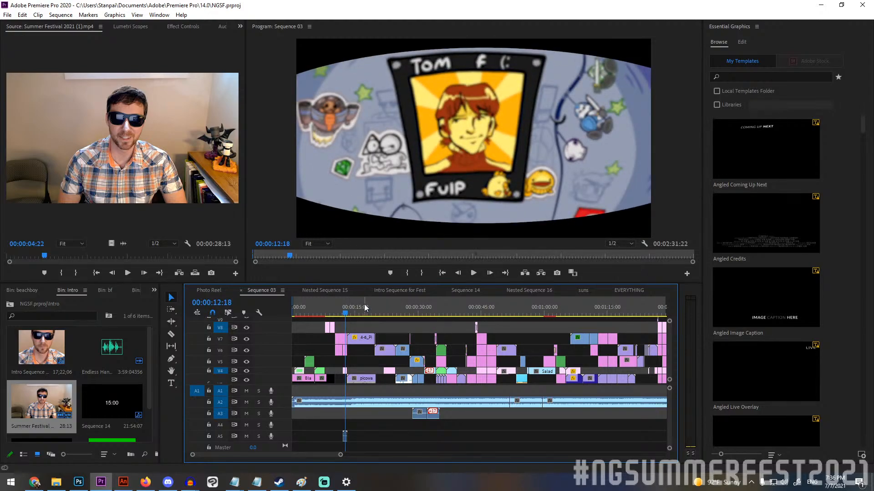
{"action": "key", "text": "Right"}
{"action": "key", "text": "Right"}
{"action": "key", "text": "Right"}
{"action": "key", "text": "Right"}
{"action": "key", "text": "Right"}
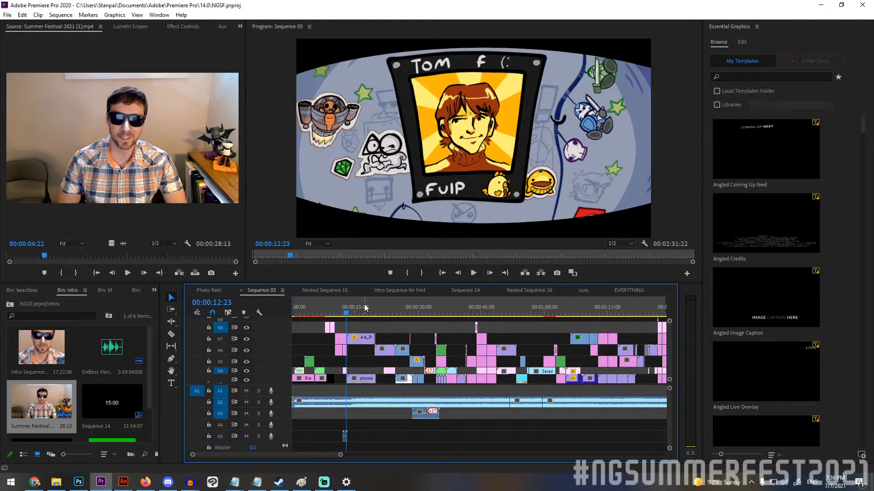
Advance past the portrait card to the waking orange-haired character and play Sequence 03 from there.
{"action": "key", "text": "Right"}
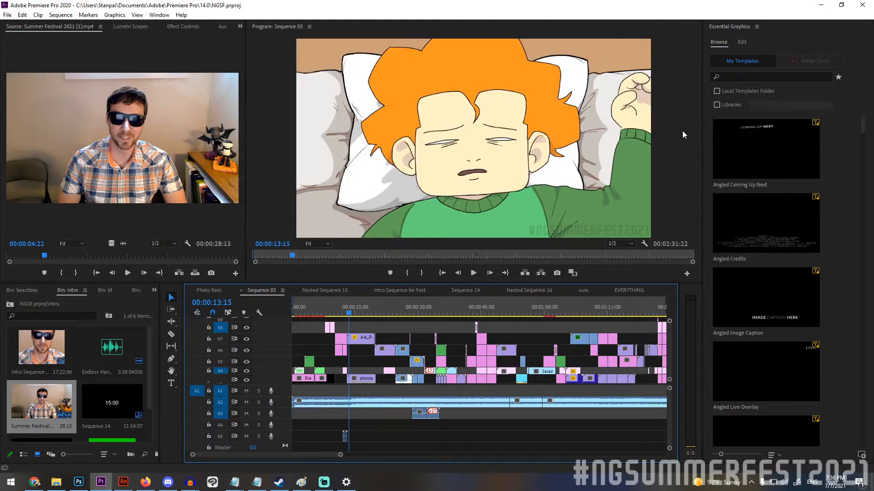
{"action": "left_click", "coordinate": [473, 272]}
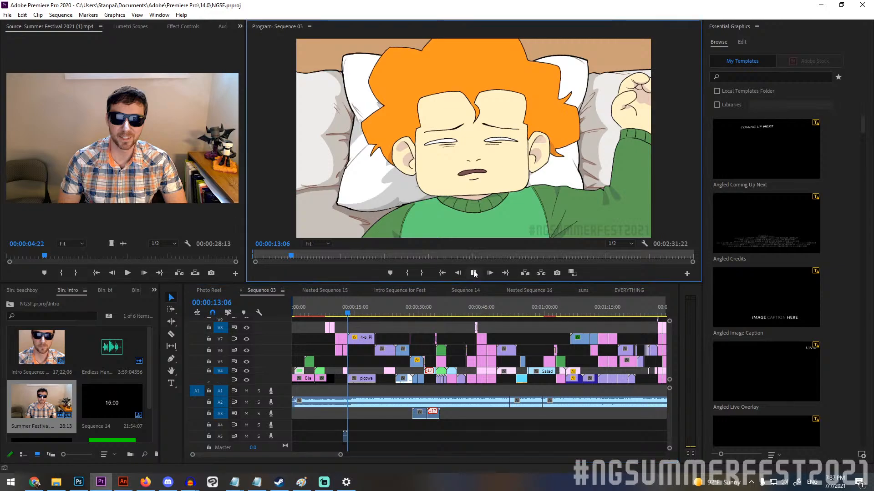
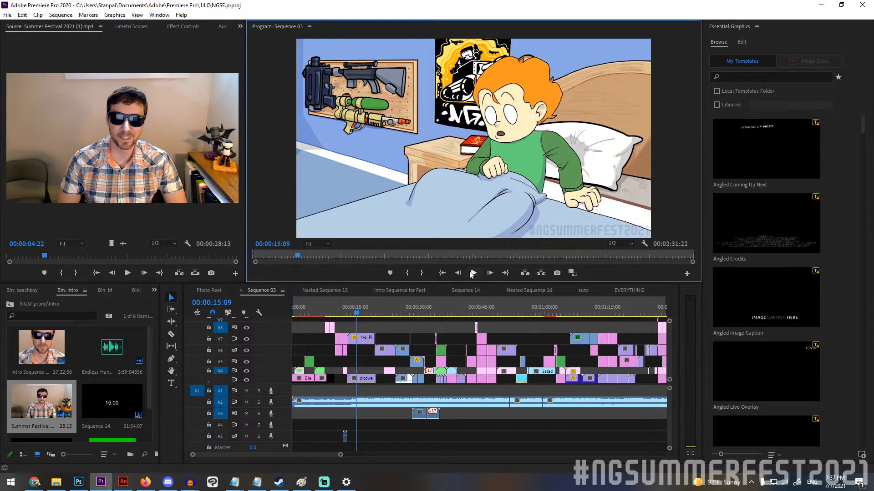
Scrub Sequence 03 from the opening credits near 00:00:01:18 to the character in bed at 00:00:19:04.
{"action": "left_click", "coordinate": [299, 312]}
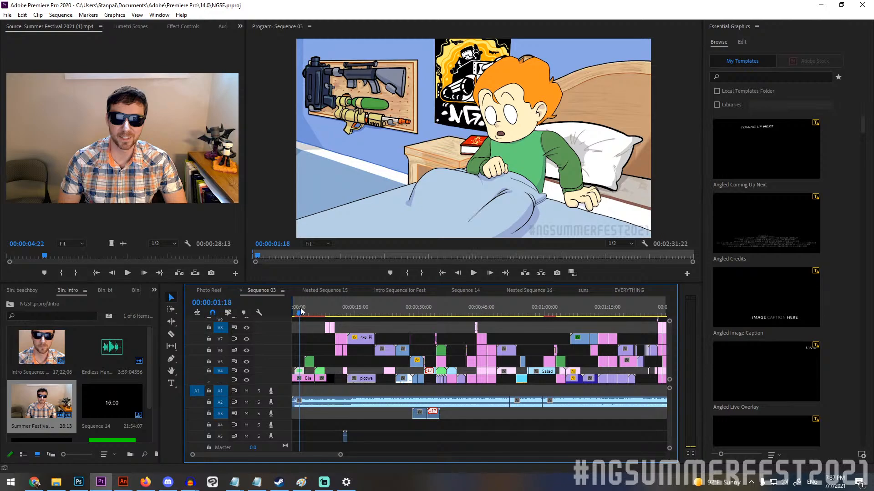
{"action": "left_click_drag", "start_coordinate": [299, 310], "coordinate": [306, 306]}
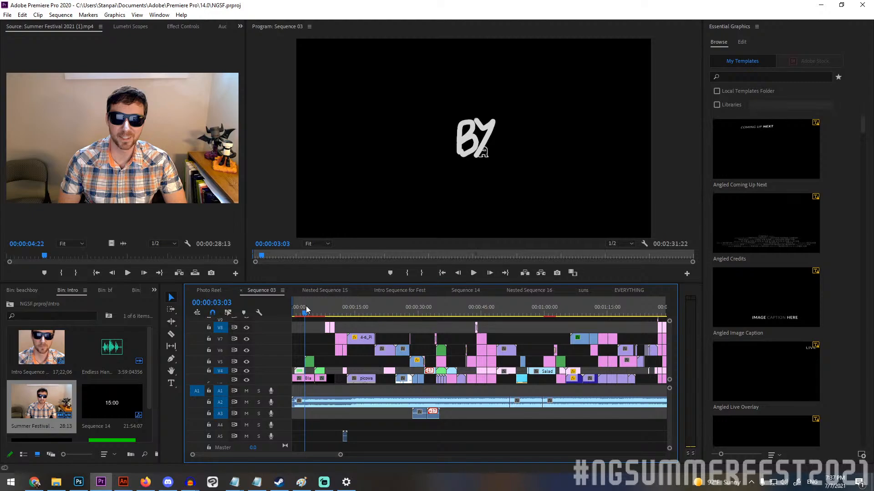
{"action": "left_click_drag", "start_coordinate": [306, 306], "coordinate": [372, 303]}
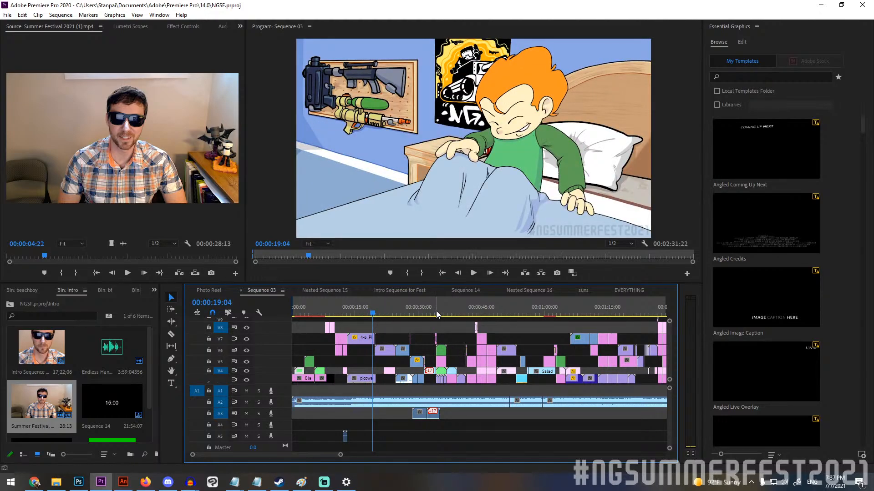
Step forward frame by frame through the bed blanket covering the screen, up to 00:00:19:17.
{"action": "key", "text": "Right"}
{"action": "key", "text": "Right"}
{"action": "key", "text": "Right"}
{"action": "key", "text": "Right"}
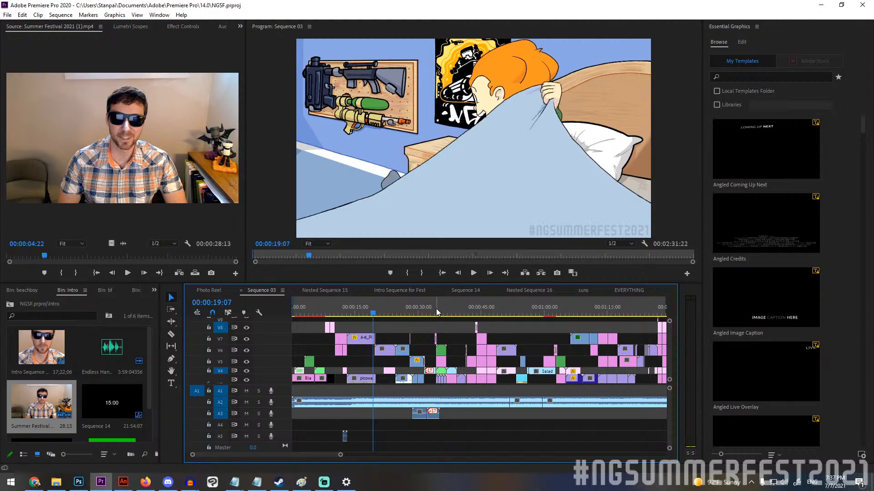
{"action": "key", "text": "Right"}
{"action": "key", "text": "Right"}
{"action": "key", "text": "Right"}
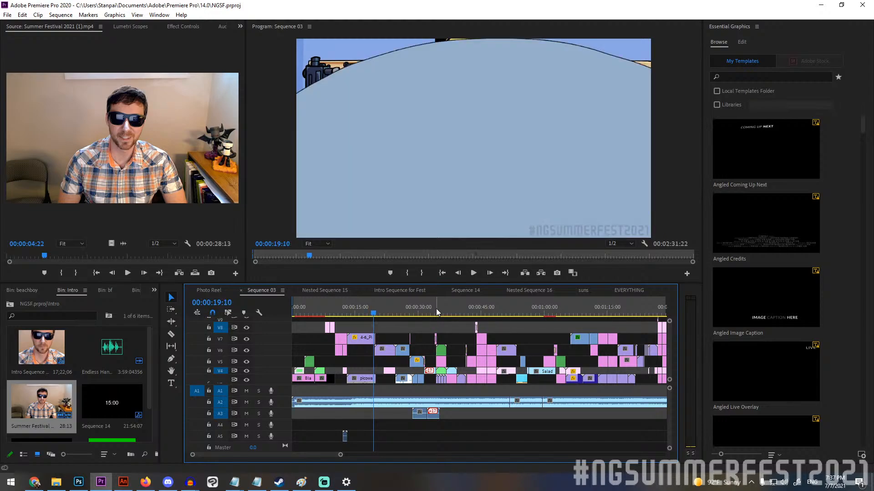
{"action": "key", "text": "Right"}
{"action": "key", "text": "Right"}
{"action": "key", "text": "Right"}
{"action": "key", "text": "Right"}
{"action": "key", "text": "Right"}
{"action": "key", "text": "Right"}
{"action": "key", "text": "Right"}
{"action": "key", "text": "Right"}
{"action": "key", "text": "Right"}
{"action": "key", "text": "Right"}
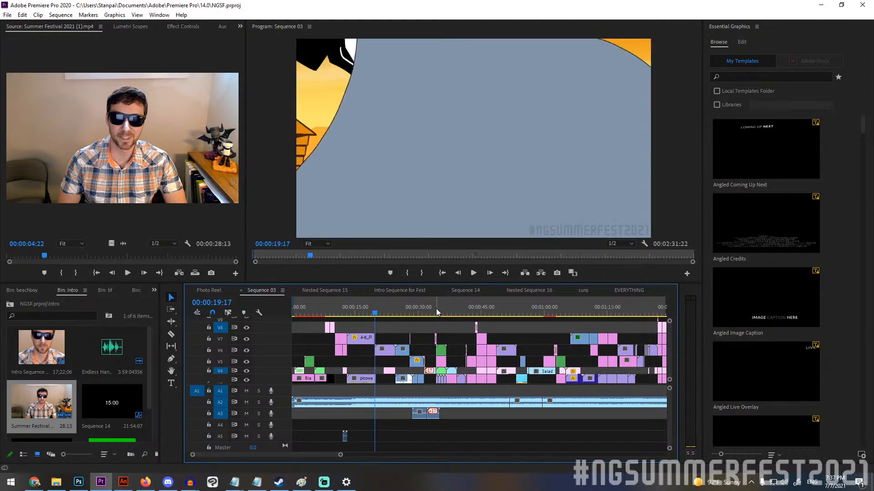
Step back from the Tankman shot to the fully blanket-covered frames around 00:00:19:15.
{"action": "key", "text": "Left"}
{"action": "key", "text": "Left"}
{"action": "key", "text": "Left"}
{"action": "key", "text": "Left"}
{"action": "key", "text": "Left"}
{"action": "key", "text": "Left"}
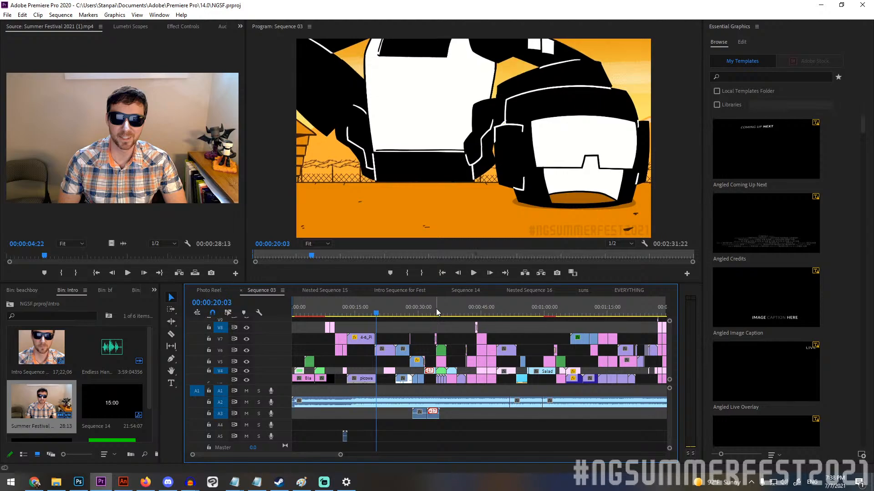
{"action": "key", "text": "Left"}
{"action": "key", "text": "Left"}
{"action": "key", "text": "Left"}
{"action": "key", "text": "Left"}
{"action": "key", "text": "Left"}
{"action": "key", "text": "Left"}
{"action": "key", "text": "Left"}
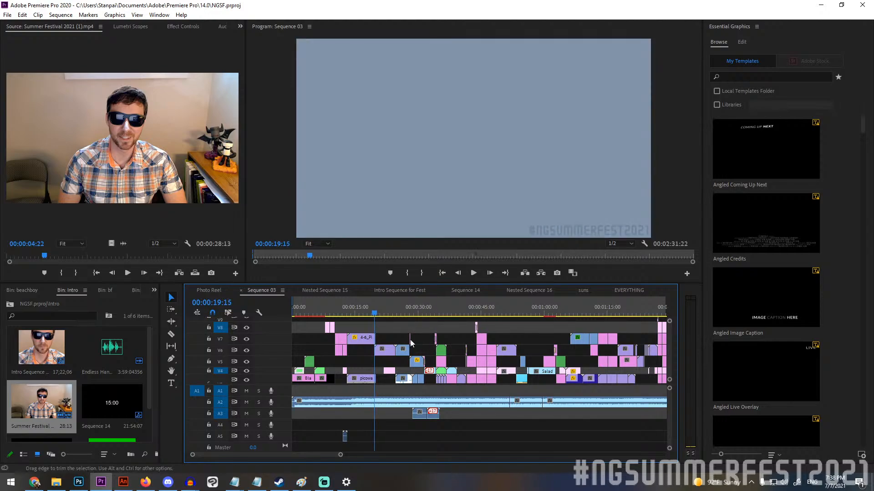
Enlarge the timeline around the Pico-to-Tankman cut and step through the blanket reveal between 00:00:19:15 and 00:00:19:19.
{"action": "scroll", "coordinate": [367, 336], "scroll_direction": "up", "scroll_amount": 12}
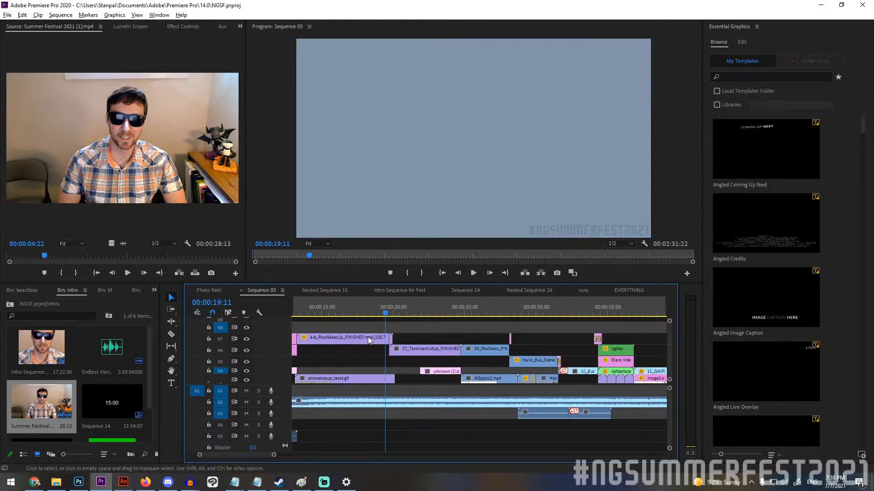
{"action": "left_click", "coordinate": [480, 306]}
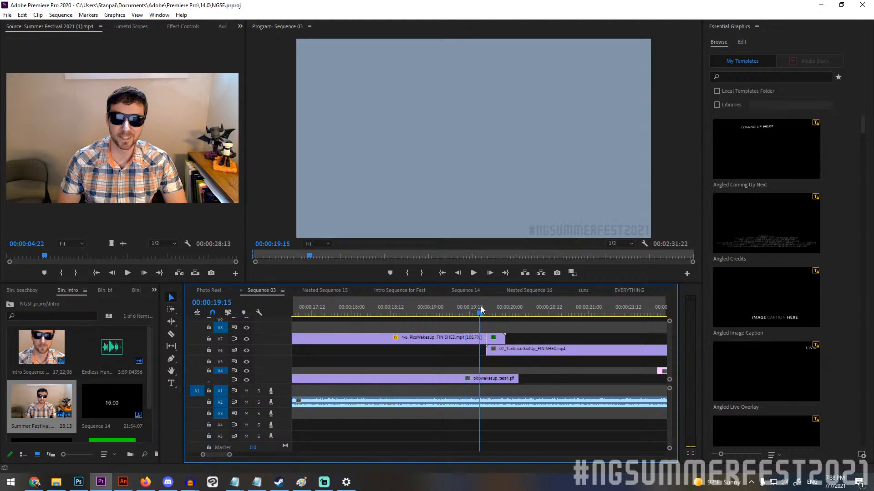
{"action": "key", "text": "Right"}
{"action": "key", "text": "Right"}
{"action": "key", "text": "Right"}
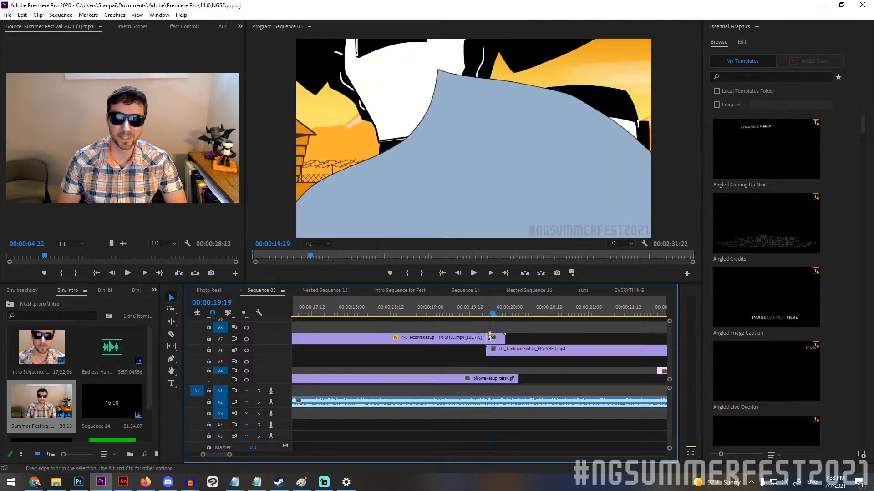
{"action": "key", "text": "Left"}
Disable Ultra Key on the short 4-6_PicoWakesUp_FINISHED.mp4 clip on V7 and step through its green-screen frames.
{"action": "left_click", "coordinate": [494, 343]}
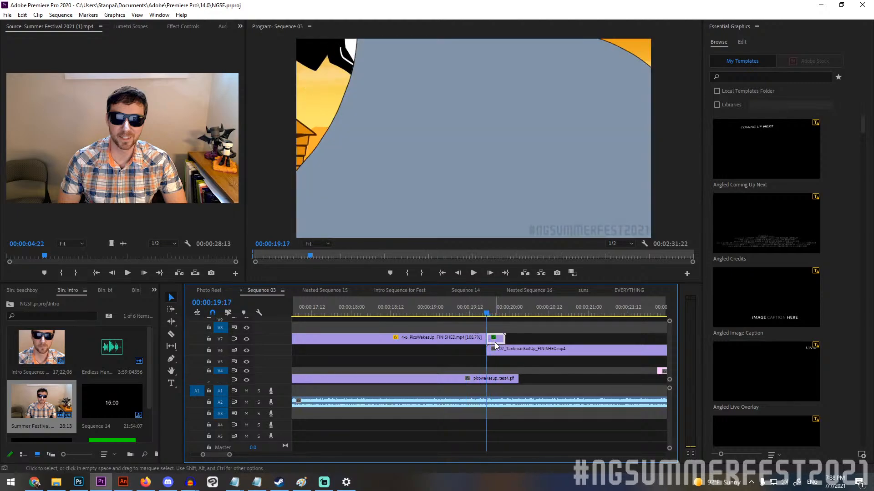
{"action": "left_click", "coordinate": [189, 27]}
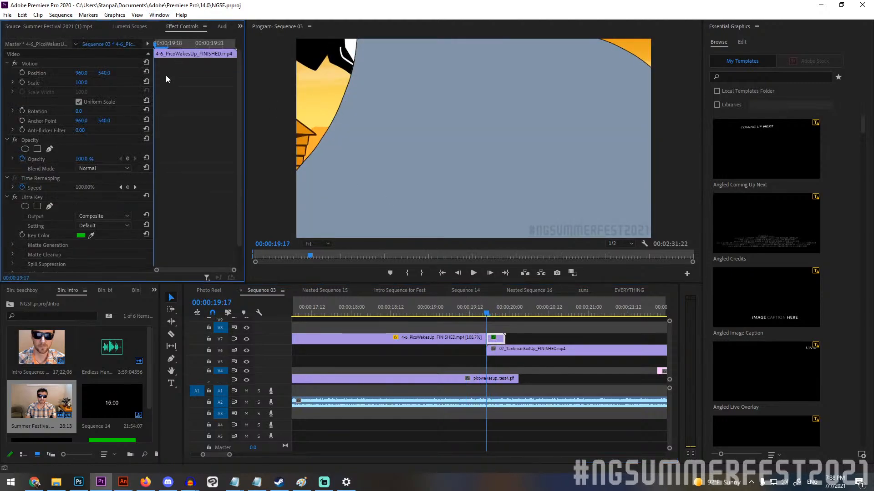
{"action": "left_click", "coordinate": [13, 196]}
{"action": "key", "text": "Right"}
{"action": "key", "text": "Right"}
{"action": "key", "text": "Right"}
{"action": "key", "text": "Right"}
{"action": "key", "text": "Right"}
{"action": "key", "text": "Right"}
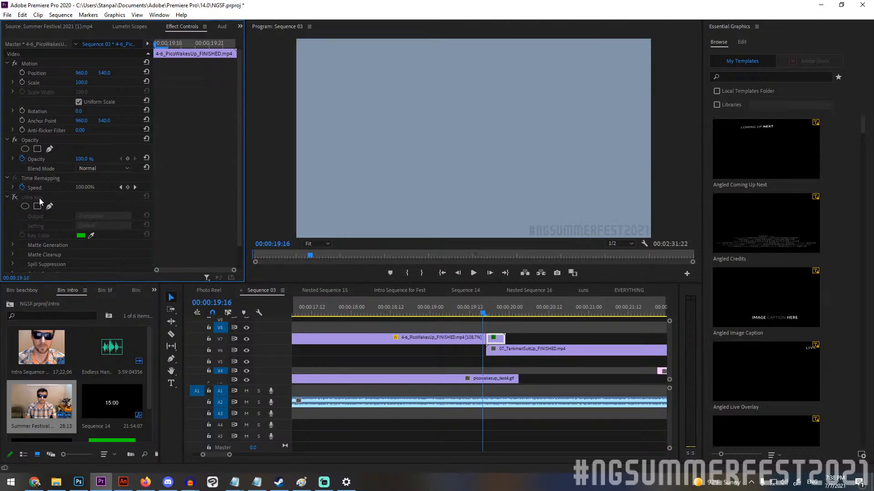
{"action": "key", "text": "Left"}
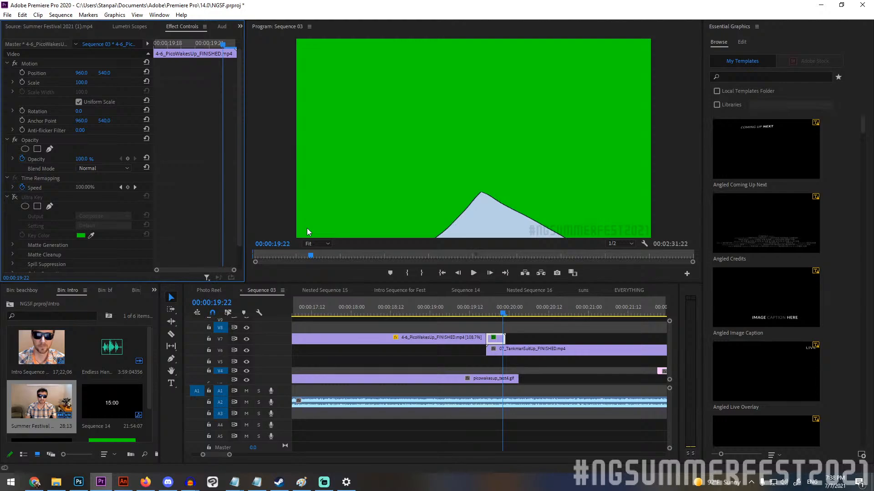
{"action": "key", "text": "Left"}
{"action": "key", "text": "Left"}
{"action": "key", "text": "Left"}
{"action": "key", "text": "Left"}
{"action": "key", "text": "Left"}
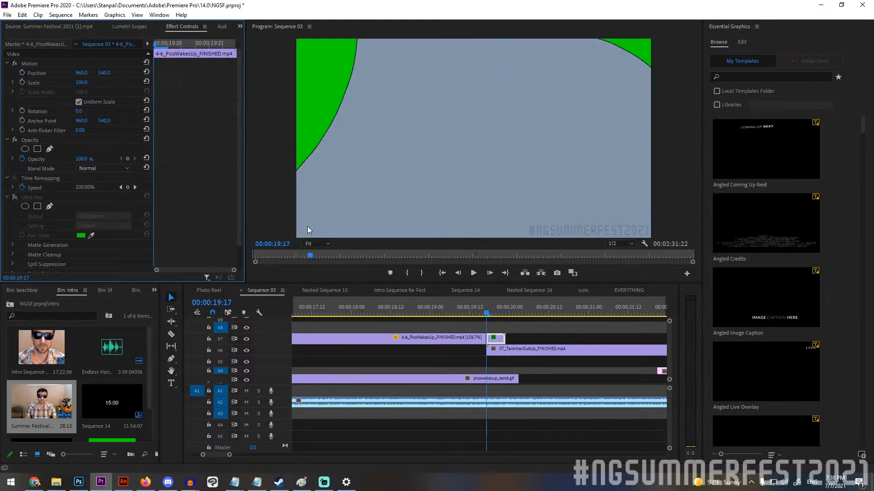
Step back and forth through the unkeyed blanket frames up to 00:00:19:21, and re-enable Ultra Key on the clip at 00:00:19:20.
{"action": "key", "text": "Right"}
{"action": "key", "text": "Right"}
{"action": "key", "text": "Right"}
{"action": "key", "text": "Right"}
{"action": "key", "text": "Left"}
{"action": "key", "text": "Left"}
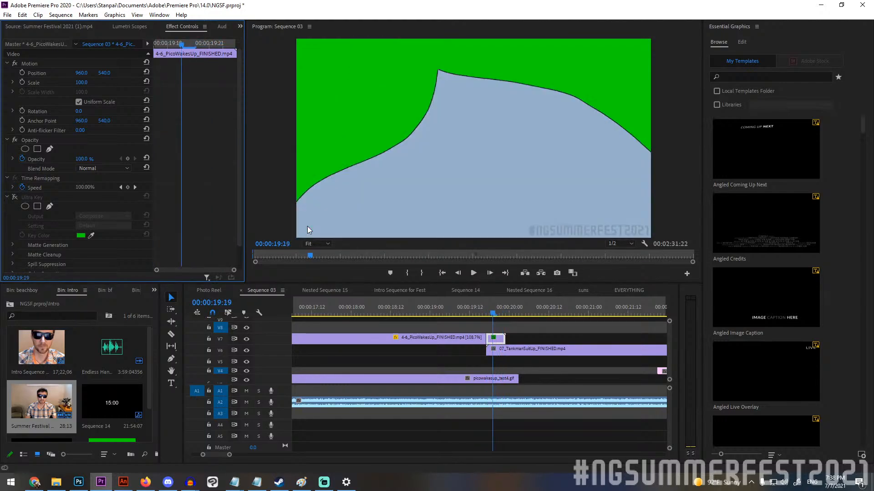
{"action": "key", "text": "Left"}
{"action": "key", "text": "Right"}
{"action": "key", "text": "Right"}
{"action": "key", "text": "Right"}
{"action": "key", "text": "Left"}
{"action": "key", "text": "Right"}
{"action": "key", "text": "Left"}
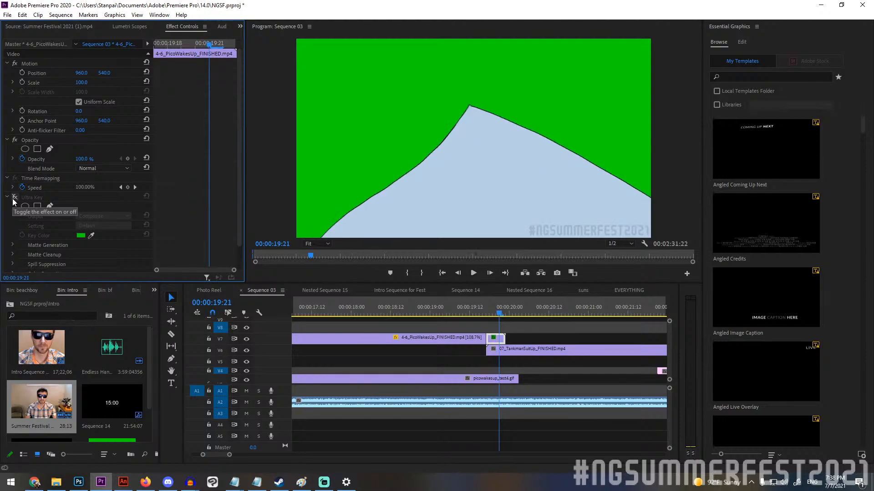
{"action": "key", "text": "Left"}
{"action": "left_click", "coordinate": [13, 199]}
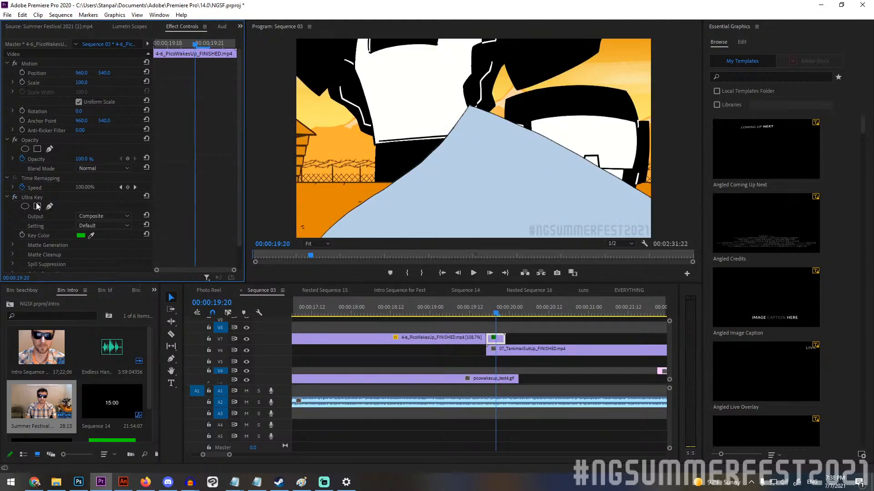
Play Sequence 03 from the blanket transition through the Tankman and staircase scenes, stopping at the bus doors at 00:00:28:10.
{"action": "key", "text": "Right"}
{"action": "key", "text": "Right"}
{"action": "key", "text": "Right"}
{"action": "key", "text": "space"}
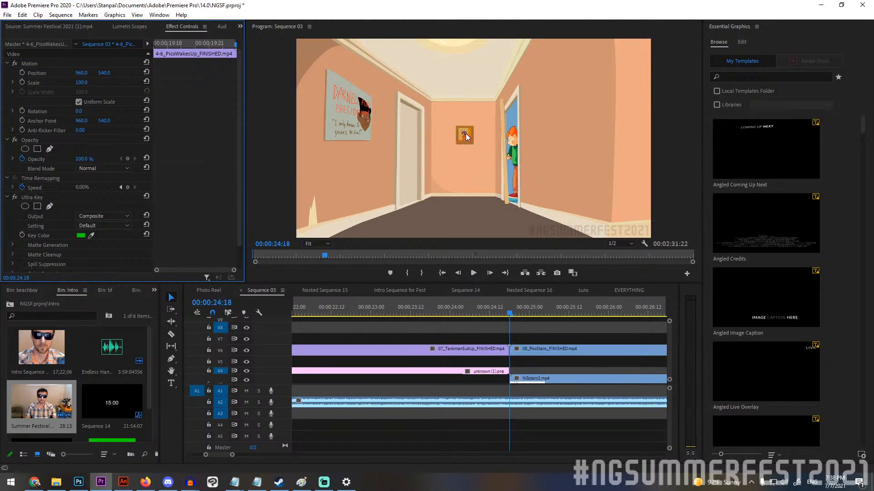
{"action": "left_click", "coordinate": [474, 273]}
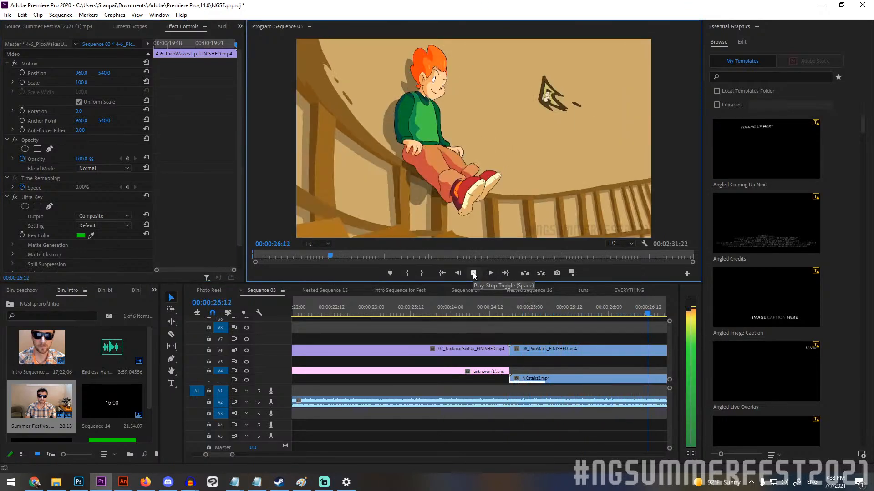
{"action": "left_click", "coordinate": [473, 273]}
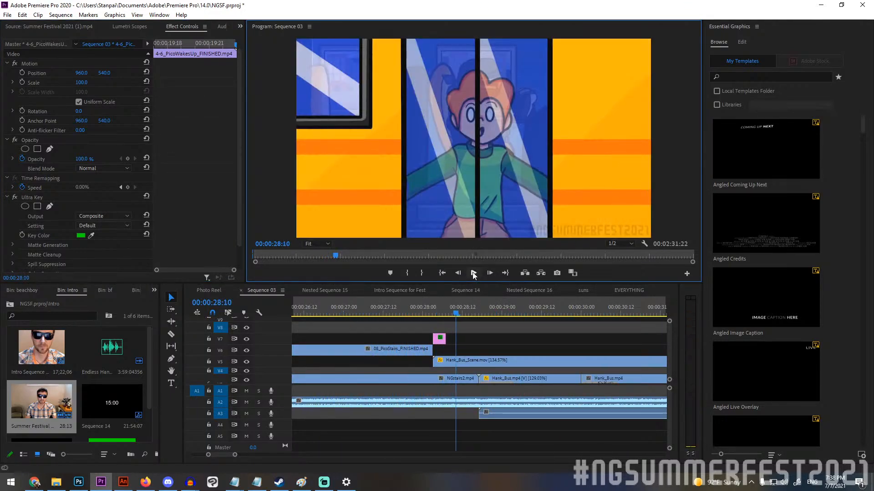
Step back from the bus doors to the doorknob close-up at 00:00:27:21.
{"action": "key", "text": "Left"}
{"action": "key", "text": "Left"}
{"action": "key", "text": "Left"}
{"action": "key", "text": "Left"}
{"action": "key", "text": "Left"}
{"action": "key", "text": "Left"}
{"action": "key", "text": "Left"}
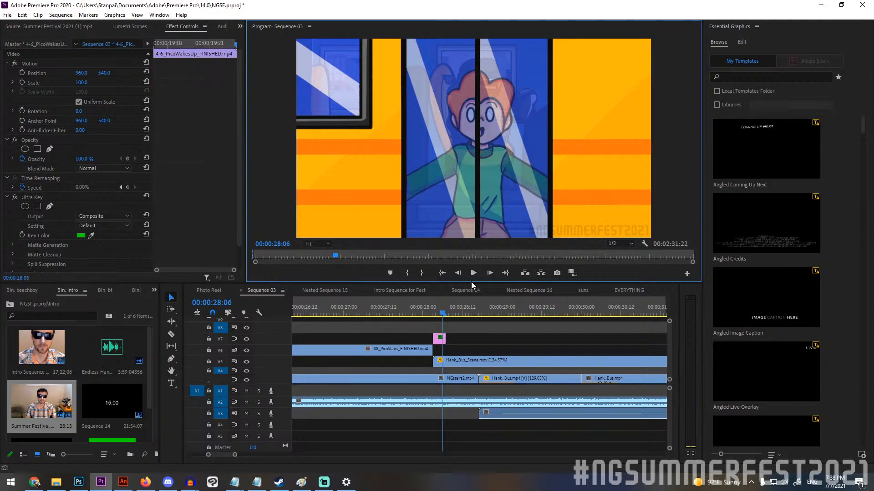
{"action": "key", "text": "Left"}
{"action": "key", "text": "Left"}
{"action": "key", "text": "Left"}
{"action": "key", "text": "Left"}
{"action": "key", "text": "Left"}
{"action": "key", "text": "Left"}
{"action": "key", "text": "Left"}
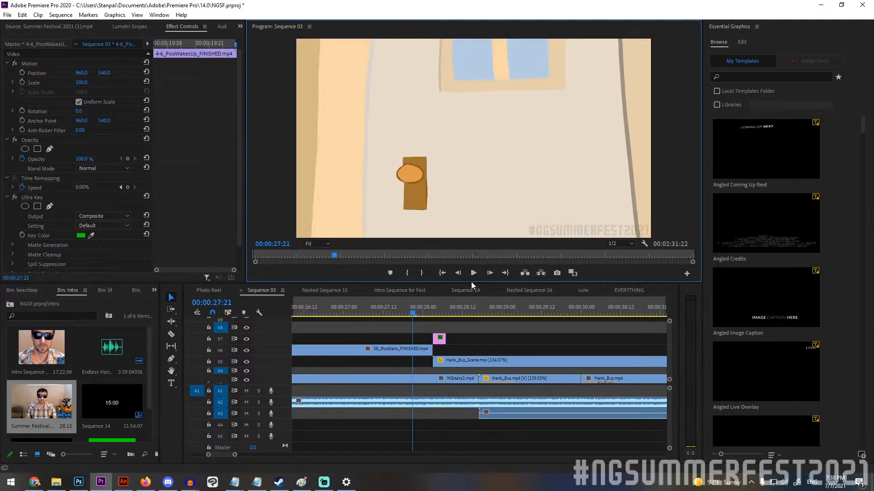
Step back and forth through the hand grabbing the doorknob, ending at 00:00:28:01.
{"action": "key", "text": "Right"}
{"action": "key", "text": "Right"}
{"action": "key", "text": "Right"}
{"action": "key", "text": "Right"}
{"action": "key", "text": "Right"}
{"action": "key", "text": "Right"}
{"action": "key", "text": "Right"}
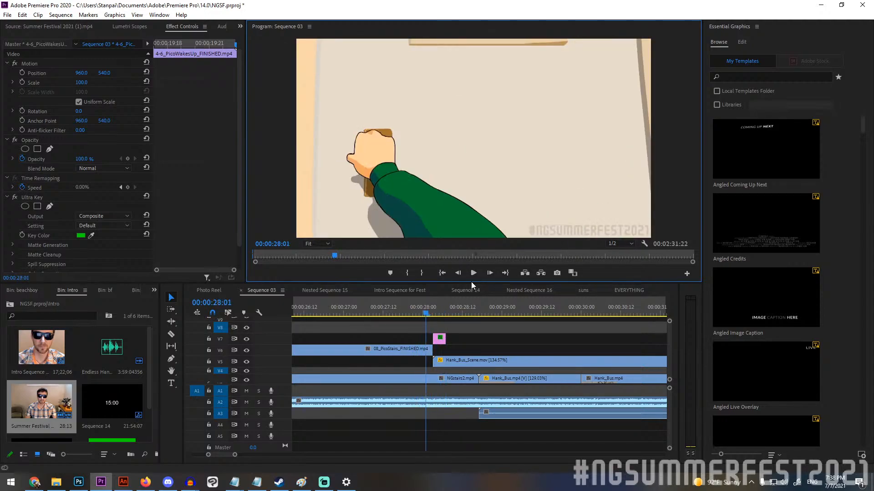
{"action": "key", "text": "Left"}
{"action": "key", "text": "Left"}
{"action": "key", "text": "Left"}
{"action": "key", "text": "Left"}
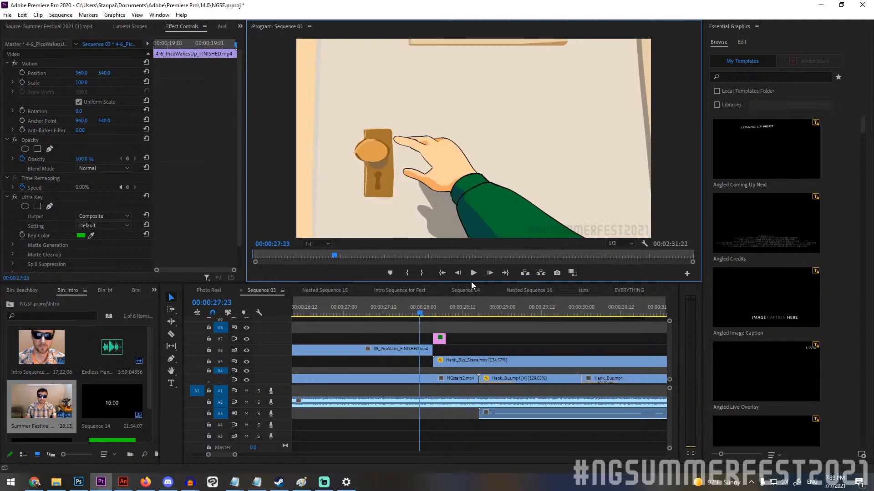
{"action": "key", "text": "Right"}
{"action": "key", "text": "Right"}
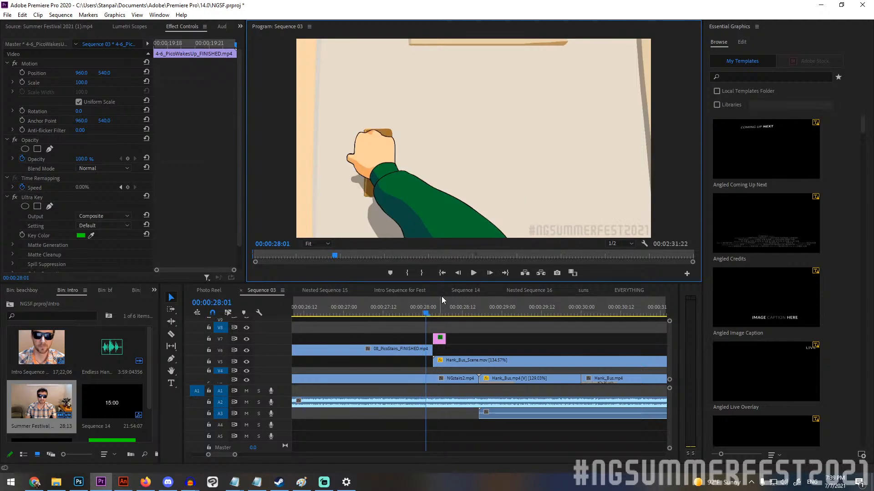
Review the doorknob frames from 00:00:28:00 and advance to the door opening onto the bus at 00:00:28:03.
{"action": "key", "text": "Left"}
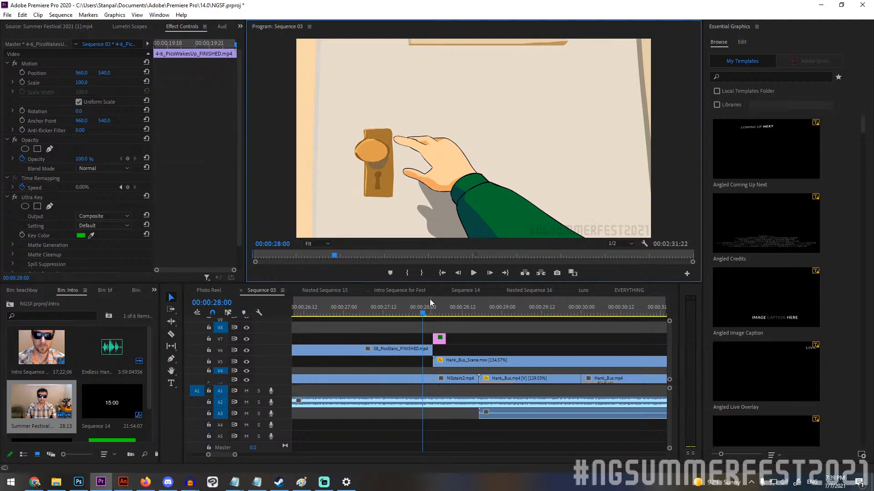
{"action": "key", "text": "Right"}
{"action": "key", "text": "Right"}
{"action": "key", "text": "Right"}
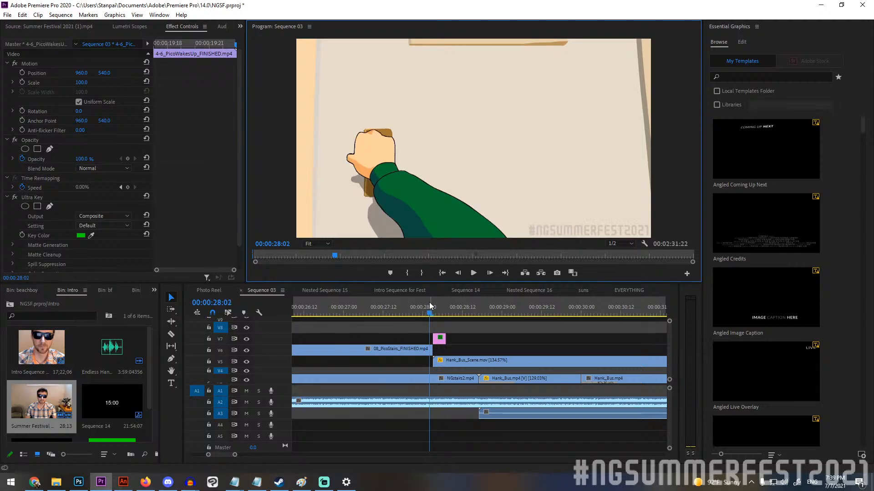
{"action": "key", "text": "Left"}
{"action": "key", "text": "Right"}
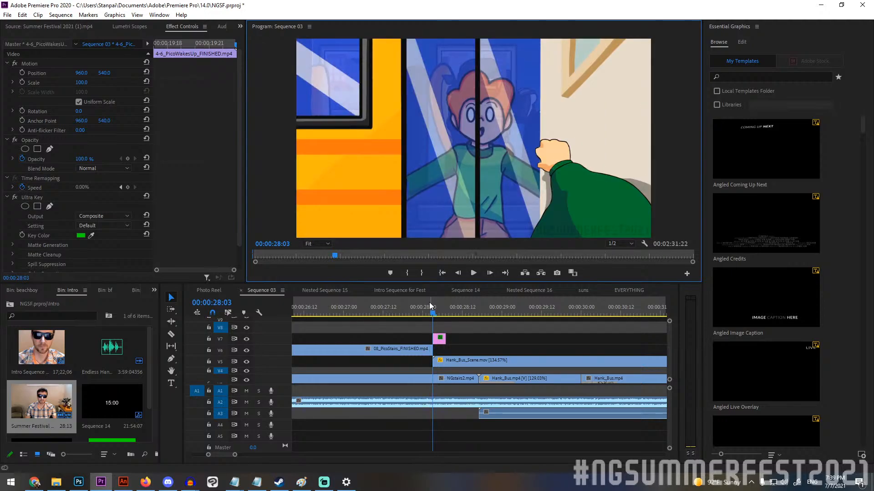
Disable Ultra Key on the dooropen.png clip on V7 and compare its blue-screen frame with the preceding frame.
{"action": "left_click", "coordinate": [439, 338]}
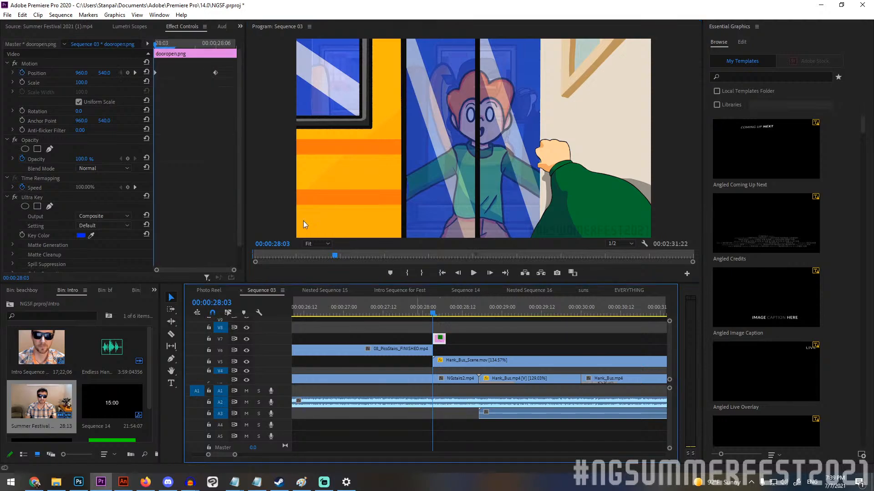
{"action": "left_click", "coordinate": [15, 198]}
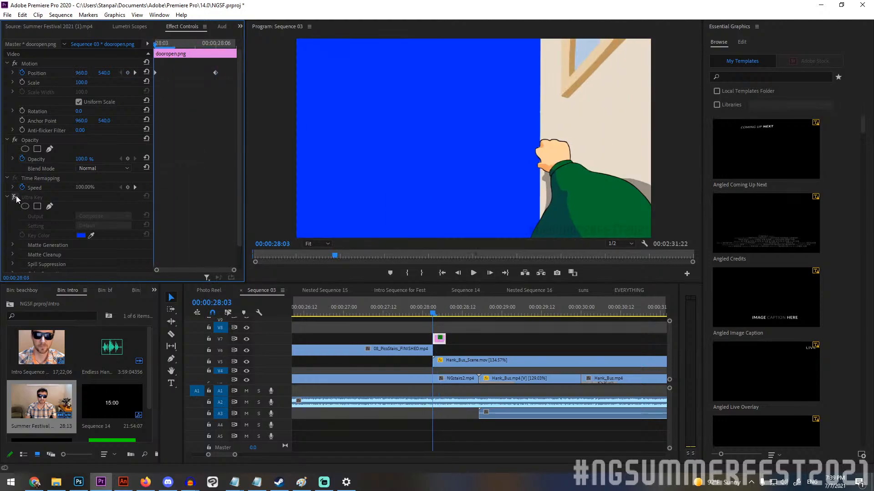
{"action": "key", "text": "Left"}
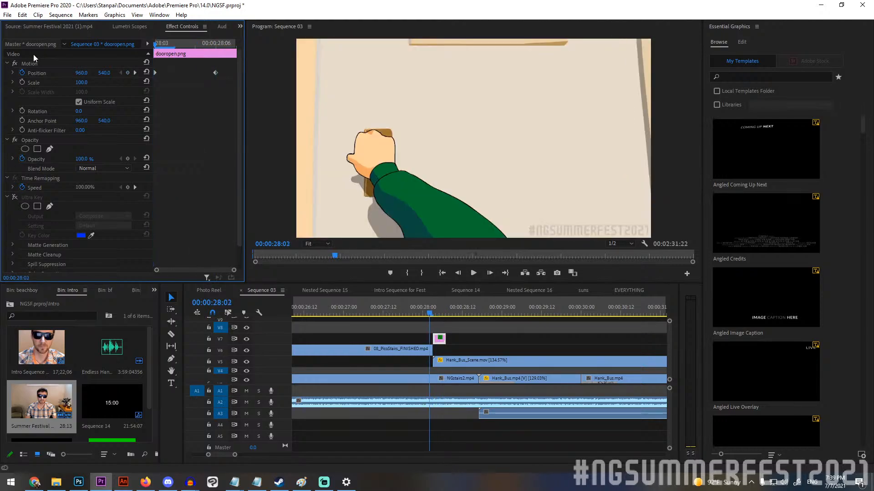
{"action": "key", "text": "Right"}
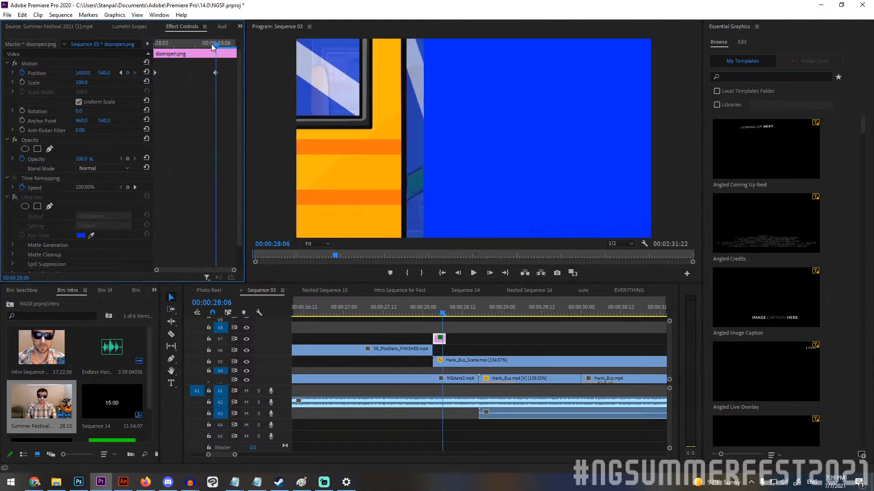
Re-enable Ultra Key on dooropen.png and step through its sliding-door frames to 00:00:28:06.
{"action": "left_click", "coordinate": [14, 197]}
{"action": "key", "text": "Right"}
{"action": "key", "text": "Right"}
{"action": "key", "text": "Right"}
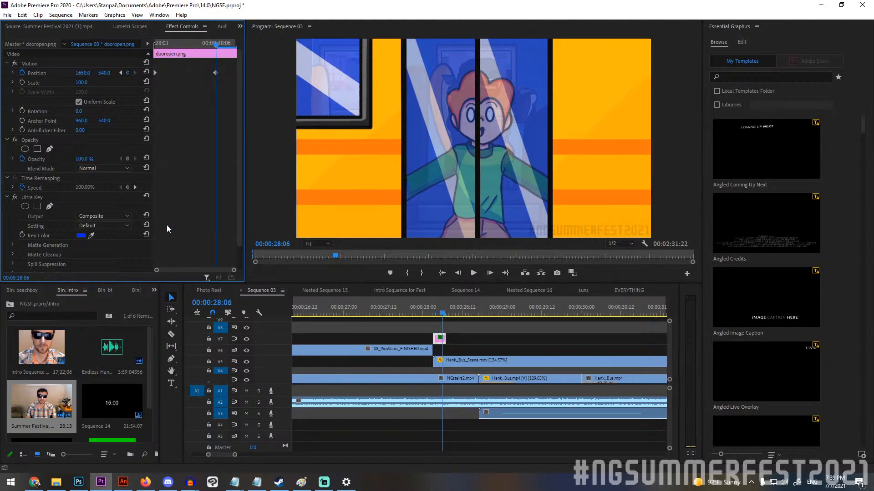
Advance from the keyed doors through the closed bus-door frames to 00:00:29:04.
{"action": "key", "text": "Right"}
{"action": "key", "text": "Right"}
{"action": "key", "text": "Right"}
{"action": "key", "text": "Right"}
{"action": "key", "text": "Right"}
{"action": "key", "text": "Right"}
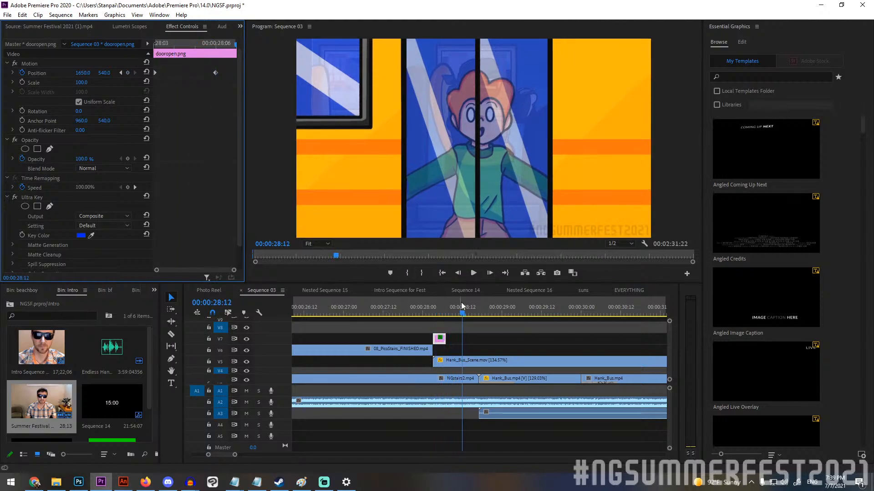
{"action": "left_click_drag", "start_coordinate": [461, 306], "coordinate": [477, 309]}
{"action": "key", "text": "Right"}
{"action": "key", "text": "Right"}
{"action": "key", "text": "Right"}
Step forward to the bus doors sliding open and back to the closed doors at 00:00:28:15.
{"action": "key", "text": "Right"}
{"action": "key", "text": "Right"}
{"action": "key", "text": "Right"}
{"action": "key", "text": "Right"}
{"action": "key", "text": "Right"}
{"action": "key", "text": "Right"}
{"action": "key", "text": "Right"}
{"action": "key", "text": "Right"}
{"action": "key", "text": "Right"}
{"action": "key", "text": "Right"}
{"action": "key", "text": "Right"}
{"action": "key", "text": "Right"}
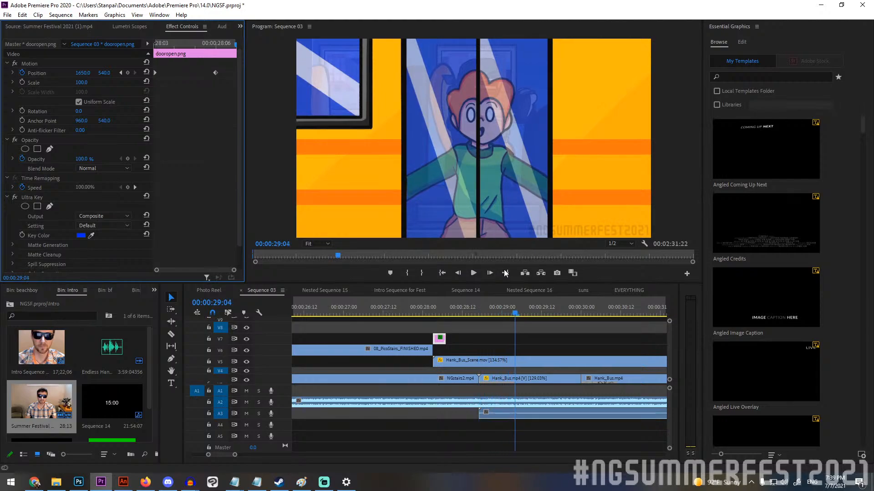
{"action": "key", "text": "Right"}
{"action": "key", "text": "Right"}
{"action": "key", "text": "Right"}
{"action": "key", "text": "Right"}
{"action": "key", "text": "Left"}
{"action": "key", "text": "Left"}
{"action": "key", "text": "Left"}
{"action": "key", "text": "Left"}
{"action": "key", "text": "Left"}
{"action": "key", "text": "Left"}
{"action": "key", "text": "Left"}
{"action": "key", "text": "Left"}
{"action": "key", "text": "Left"}
{"action": "key", "text": "Left"}
{"action": "key", "text": "Left"}
{"action": "key", "text": "Left"}
{"action": "key", "text": "Left"}
{"action": "key", "text": "Left"}
{"action": "key", "text": "Left"}
{"action": "key", "text": "Left"}
{"action": "key", "text": "Left"}
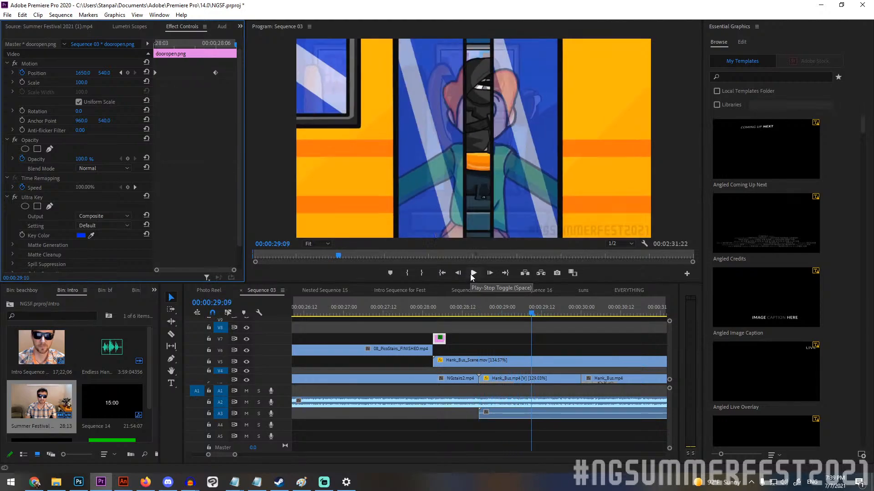
{"action": "key", "text": "Left"}
{"action": "key", "text": "Left"}
{"action": "key", "text": "Left"}
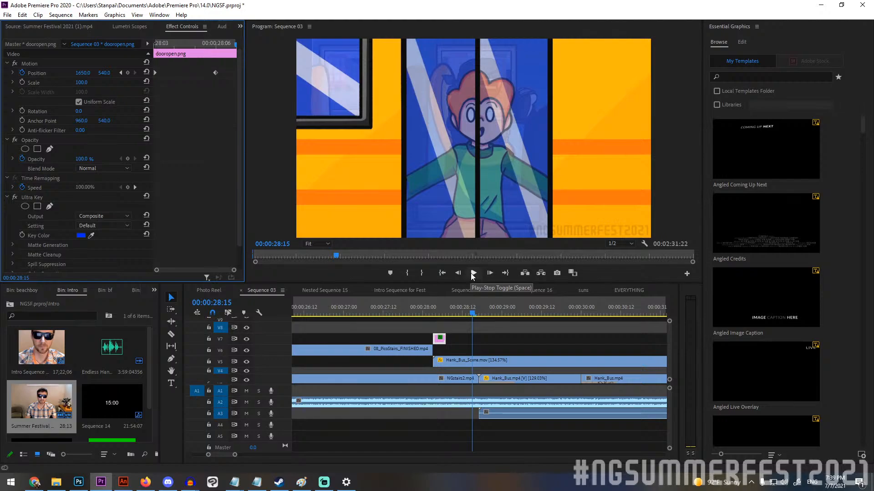
Play the bus-door scene into the driving bus and scrub 10_BusDriving_FINISHED.mp4 to 00:00:33:16.
{"action": "left_click", "coordinate": [473, 273]}
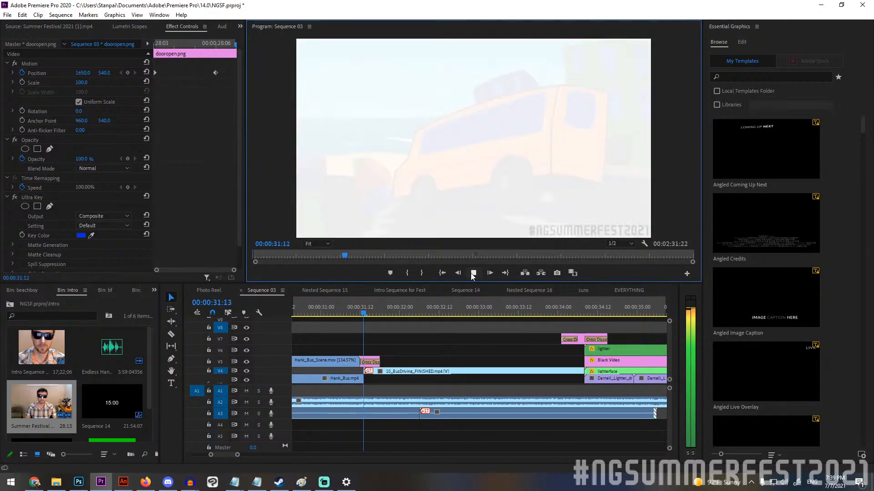
{"action": "left_click", "coordinate": [473, 274]}
{"action": "left_click", "coordinate": [366, 305]}
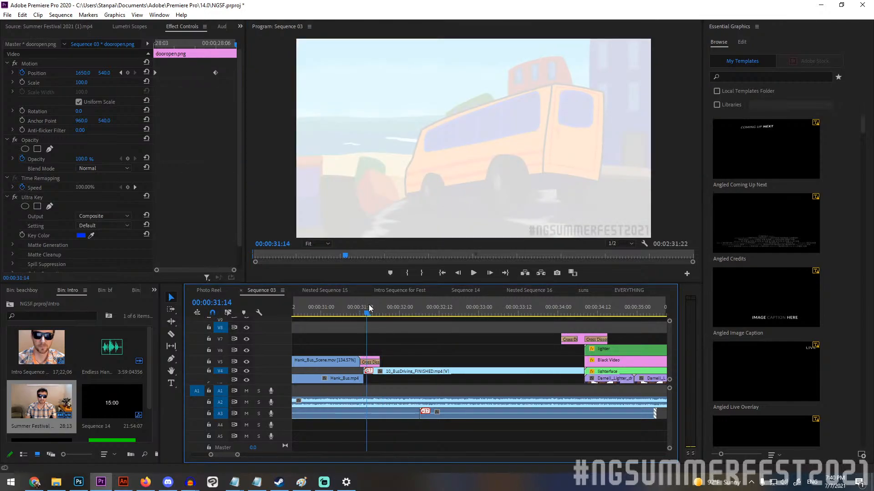
{"action": "left_click_drag", "start_coordinate": [369, 307], "coordinate": [534, 320]}
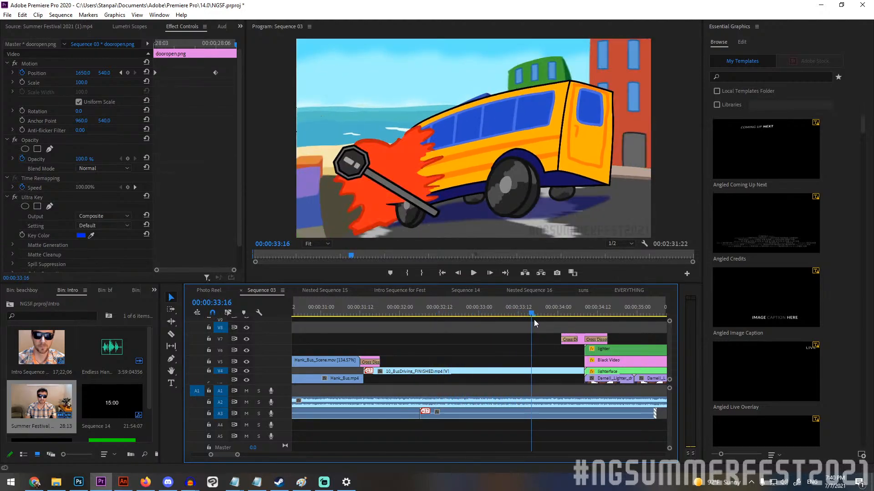
Step through the frames of flames engulfing the bus up to the black frame at 00:00:34:07.
{"action": "key", "text": "Right"}
{"action": "key", "text": "Right"}
{"action": "key", "text": "Right"}
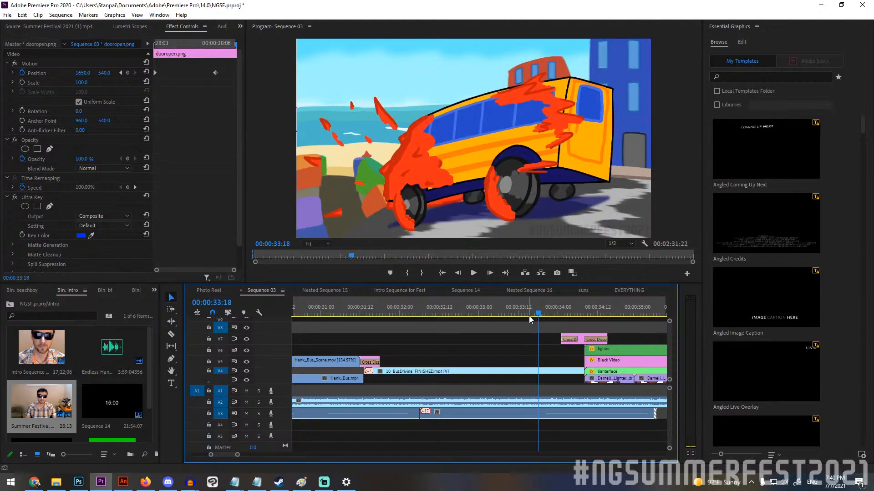
{"action": "key", "text": "Right"}
{"action": "key", "text": "Right"}
{"action": "key", "text": "Right"}
{"action": "key", "text": "Right"}
{"action": "key", "text": "Right"}
{"action": "key", "text": "Right"}
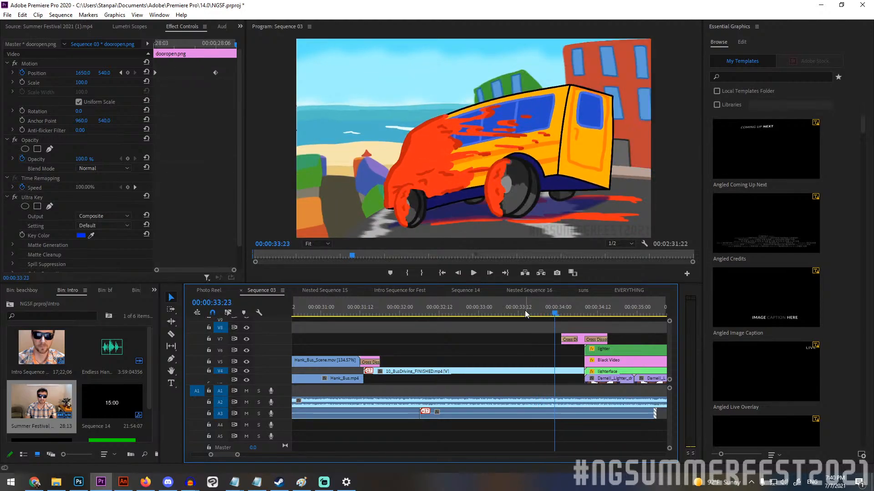
{"action": "key", "text": "Right"}
{"action": "key", "text": "Right"}
{"action": "key", "text": "Right"}
{"action": "key", "text": "Right"}
{"action": "key", "text": "Right"}
{"action": "key", "text": "Right"}
{"action": "key", "text": "Right"}
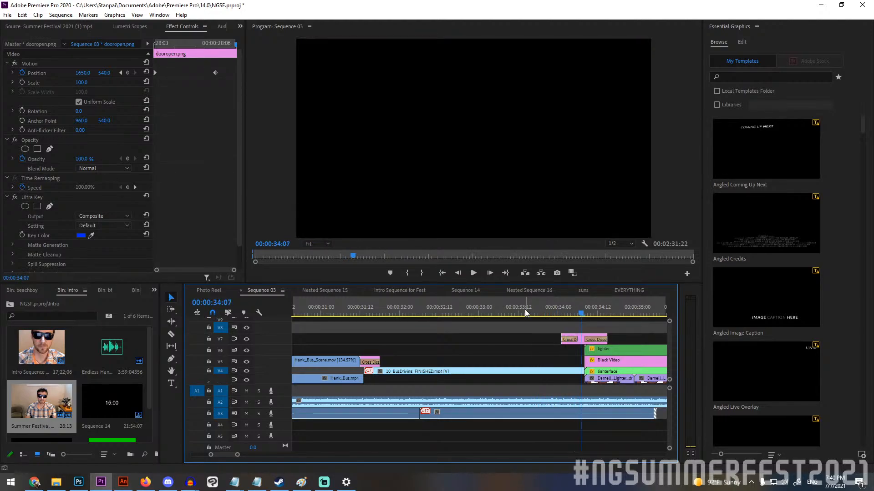
Step back to 00:00:34:04 and forward again to review the burning bus fading to black.
{"action": "key", "text": "Left"}
{"action": "key", "text": "Left"}
{"action": "key", "text": "Left"}
{"action": "key", "text": "Left"}
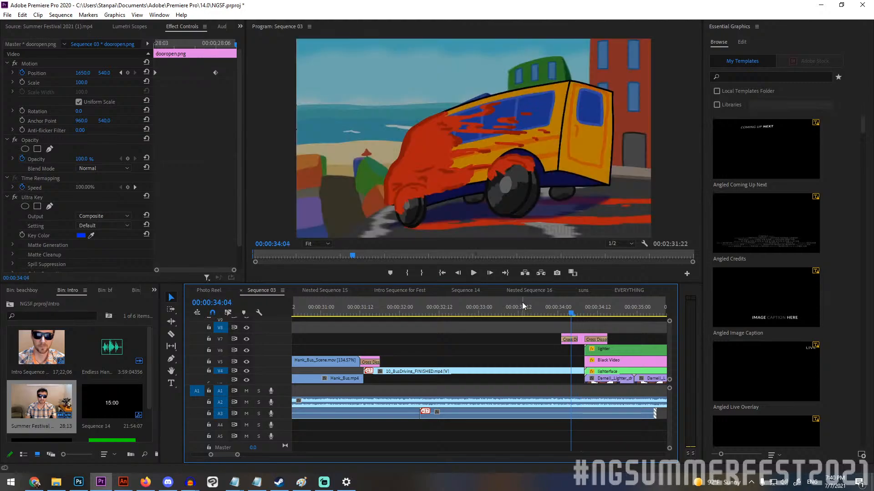
{"action": "key", "text": "Right"}
{"action": "key", "text": "Right"}
{"action": "key", "text": "Right"}
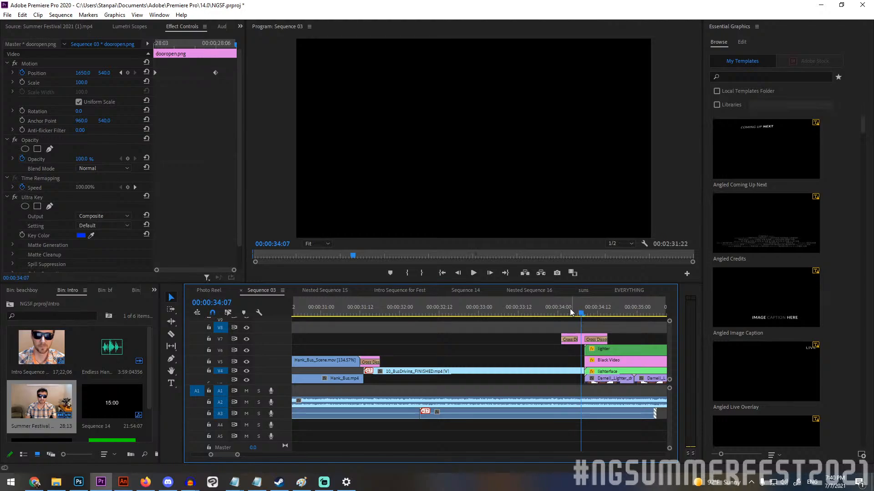
Move past the black frame into the lighter shot at 00:00:34:22 and review its layered clips on the timeline.
{"action": "key", "text": "space"}
{"action": "key", "text": "Right"}
{"action": "key", "text": "Right"}
{"action": "key", "text": "Right"}
{"action": "key", "text": "Right"}
{"action": "key", "text": "Right"}
{"action": "key", "text": "Right"}
{"action": "key", "text": "Right"}
{"action": "key", "text": "Right"}
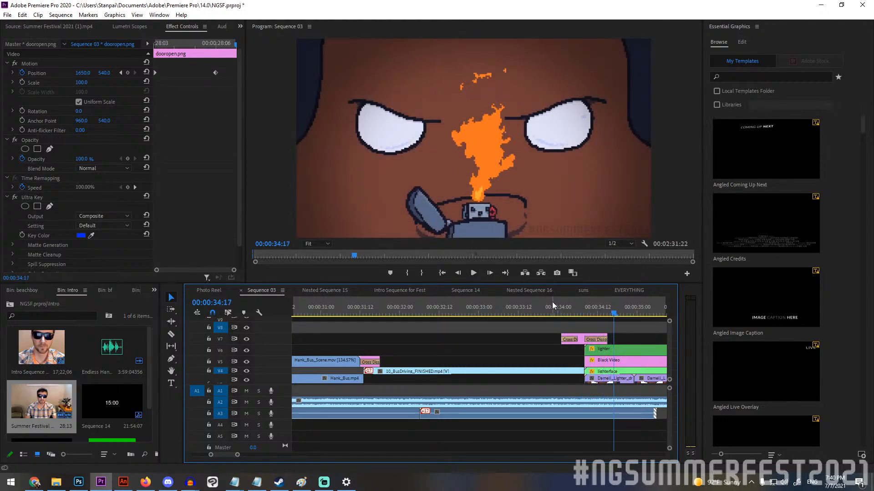
{"action": "scroll", "coordinate": [521, 375], "scroll_direction": "down", "scroll_amount": 2}
{"action": "scroll", "coordinate": [520, 373], "scroll_direction": "down", "scroll_amount": 4}
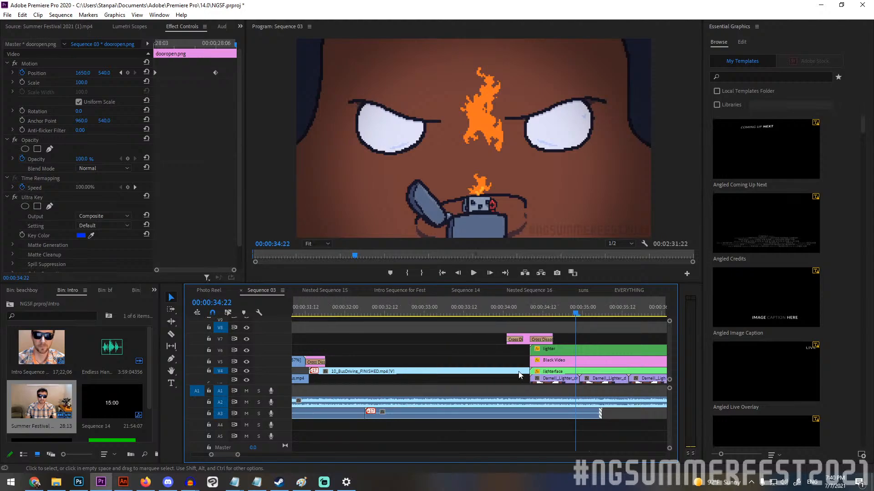
{"action": "scroll", "coordinate": [520, 374], "scroll_direction": "down", "scroll_amount": 5}
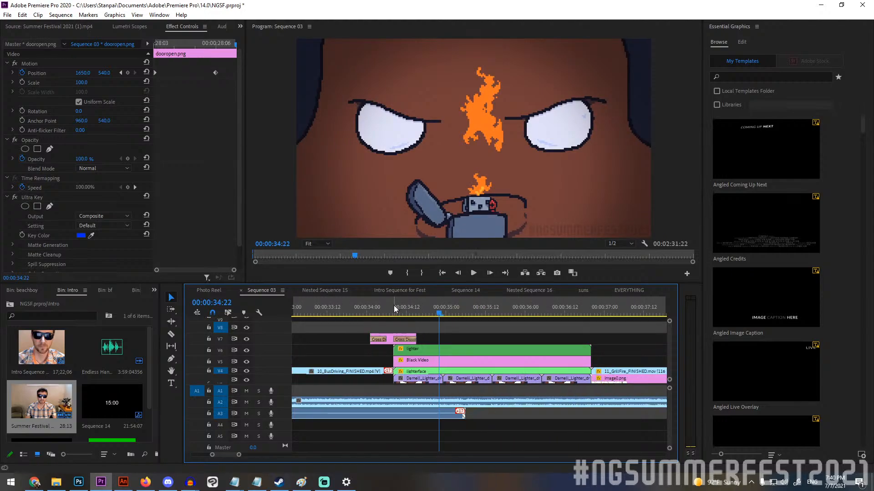
Scrub the lighter shot to 00:00:35:13 and inspect the effect settings of the lighter and Black Video clips.
{"action": "left_click_drag", "start_coordinate": [394, 304], "coordinate": [488, 304]}
{"action": "left_click", "coordinate": [493, 351]}
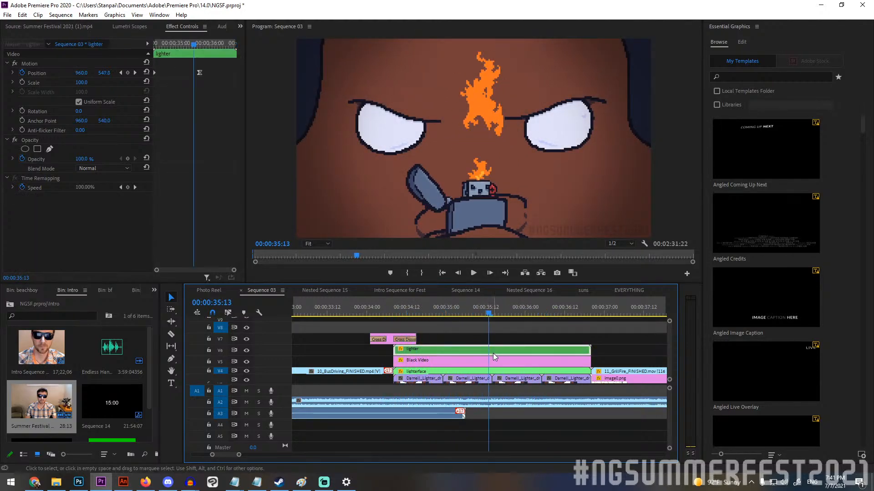
{"action": "left_click", "coordinate": [458, 364]}
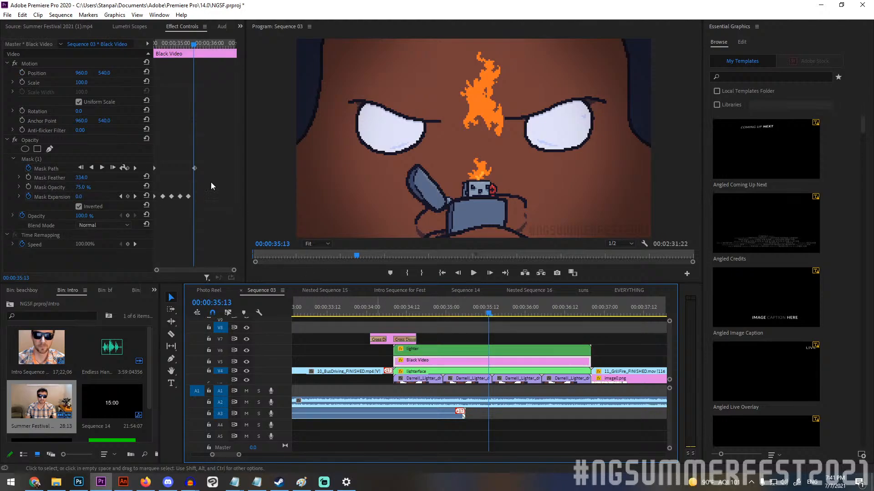
Switch the Black Video clip's Opacity effect off and back on to compare the lighter shot with and without its mask.
{"action": "left_click", "coordinate": [15, 140]}
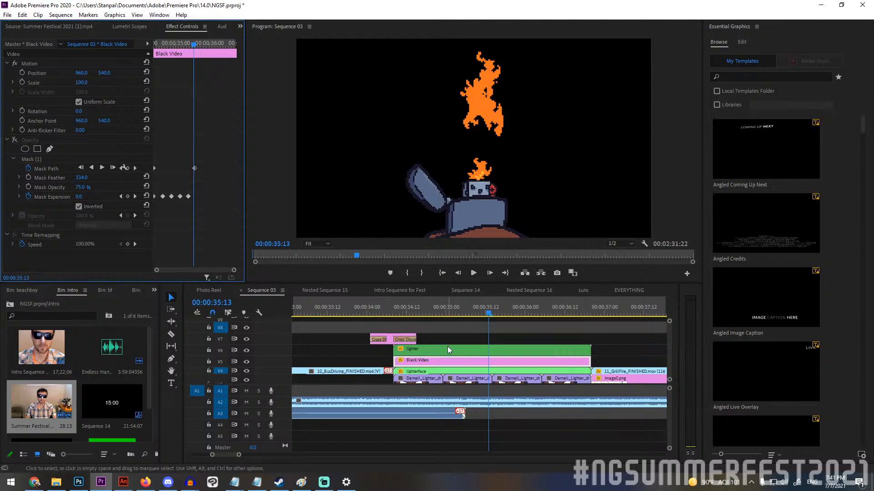
{"action": "left_click", "coordinate": [448, 372]}
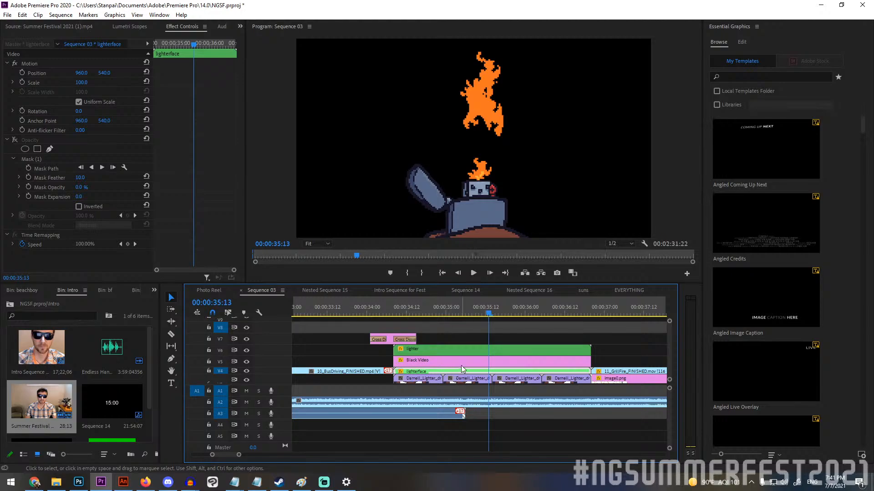
{"action": "left_click", "coordinate": [461, 361]}
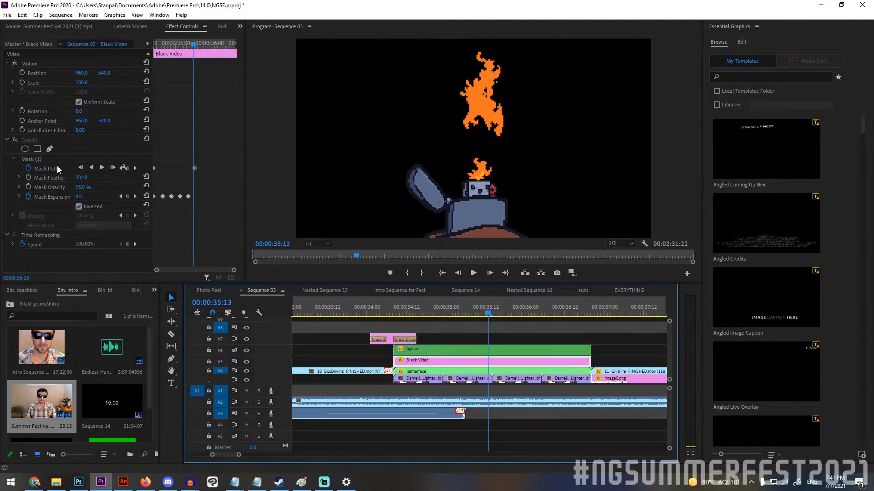
{"action": "left_click", "coordinate": [15, 140]}
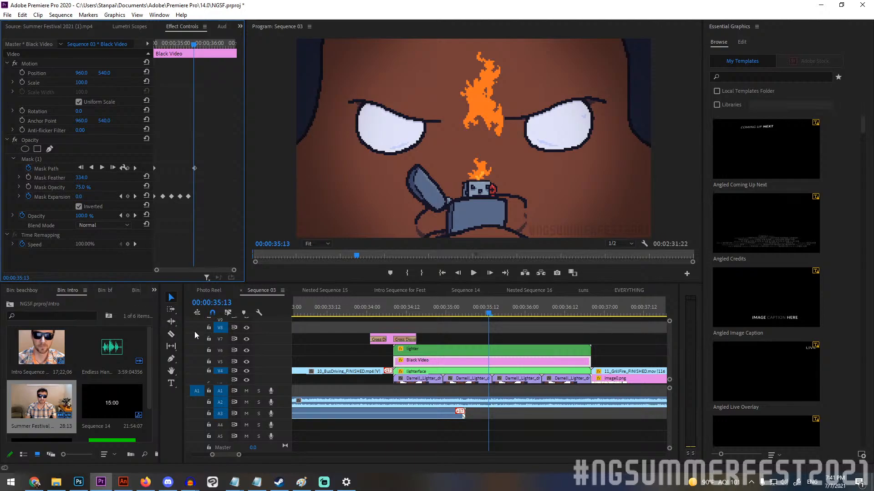
{"action": "left_click", "coordinate": [245, 362]}
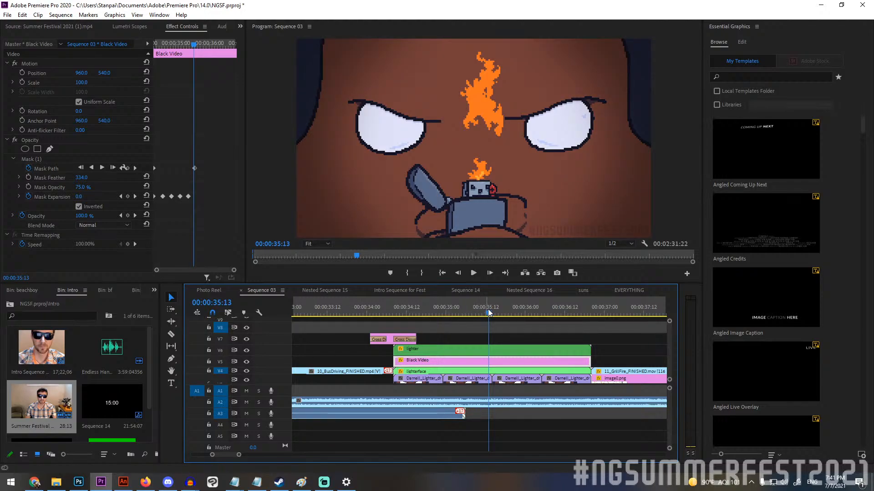
Return to about 00:00:34:14 and play the lighter shot through to the grill-fire clip at 00:00:37:04.
{"action": "left_click_drag", "start_coordinate": [488, 314], "coordinate": [410, 314]}
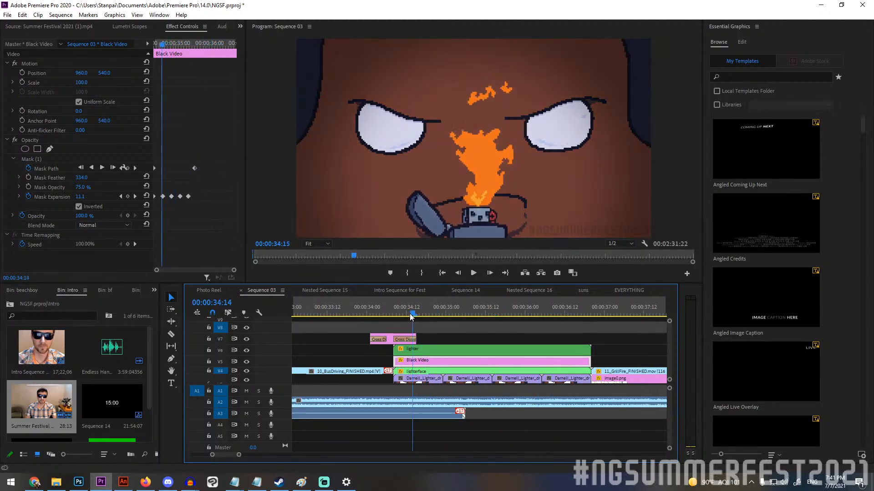
{"action": "left_click", "coordinate": [473, 273]}
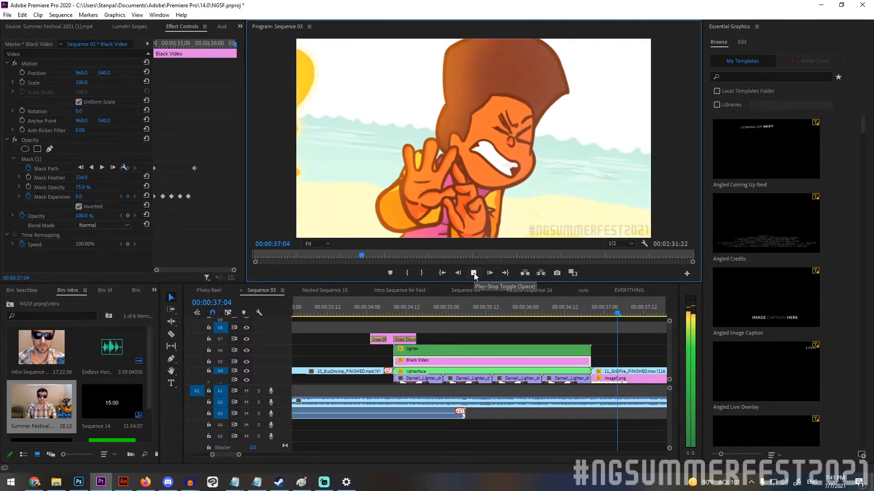
{"action": "left_click", "coordinate": [474, 273]}
Review the grill-fire, pixel-art swimmer and shark-punch scenes up to the white flash at 00:00:44:00.
{"action": "left_click", "coordinate": [321, 314]}
{"action": "left_click_drag", "start_coordinate": [321, 313], "coordinate": [531, 297]}
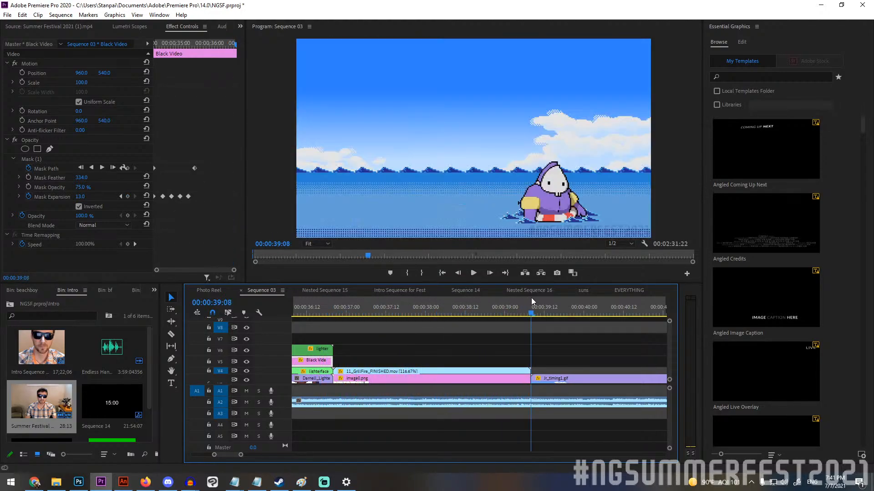
{"action": "left_click", "coordinate": [473, 273]}
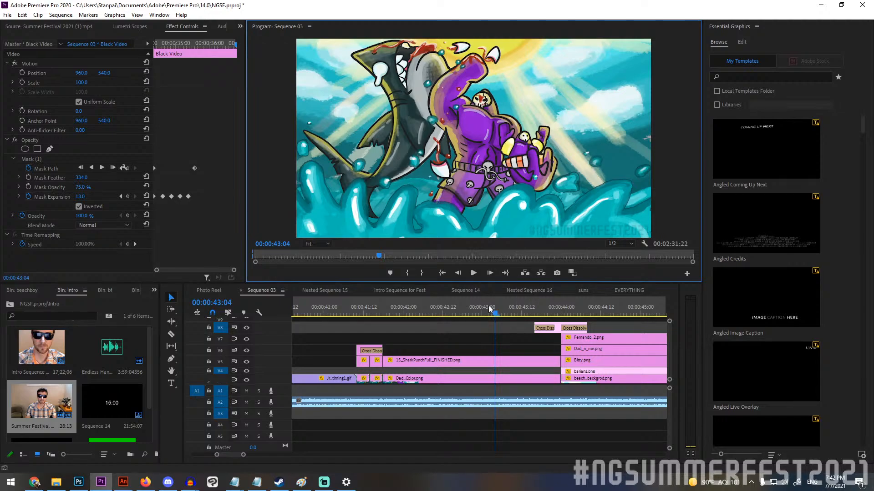
{"action": "left_click_drag", "start_coordinate": [489, 309], "coordinate": [558, 323]}
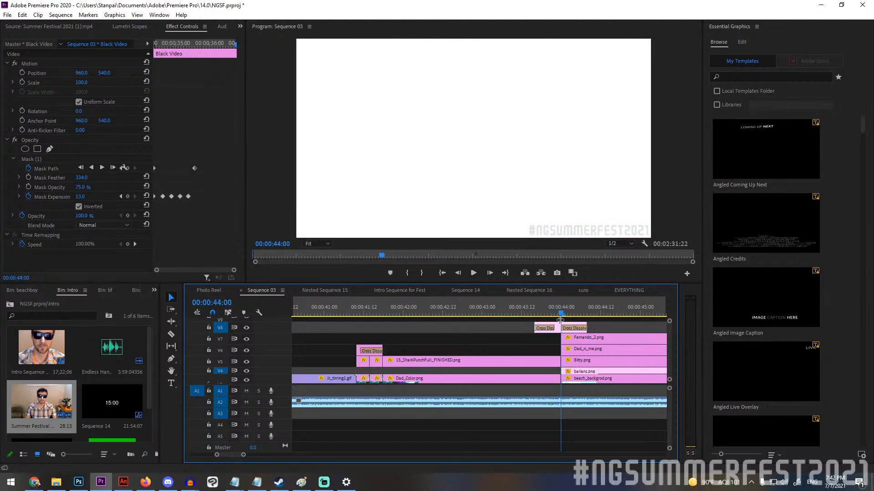
Play the watermelon beach scene from the white flash and scrub through its layered pan to 00:00:46:03.
{"action": "left_click", "coordinate": [473, 274]}
{"action": "left_click", "coordinate": [474, 274]}
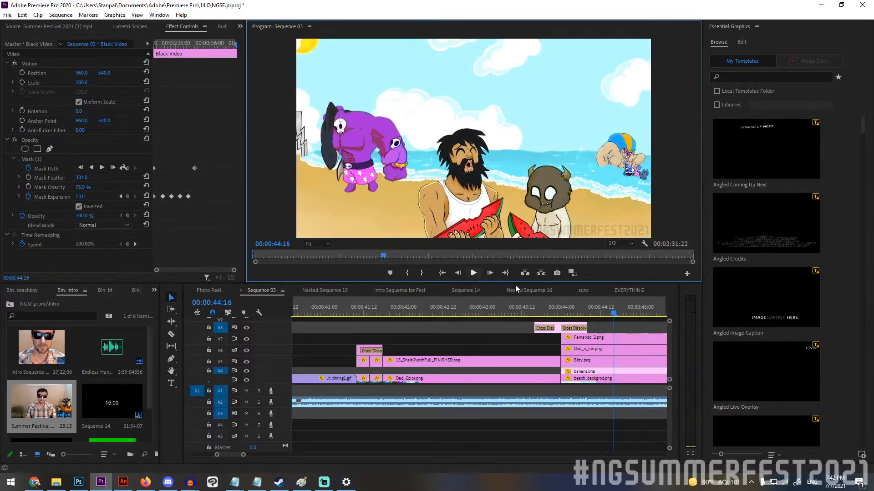
{"action": "scroll", "coordinate": [543, 317], "scroll_direction": "down", "scroll_amount": 5}
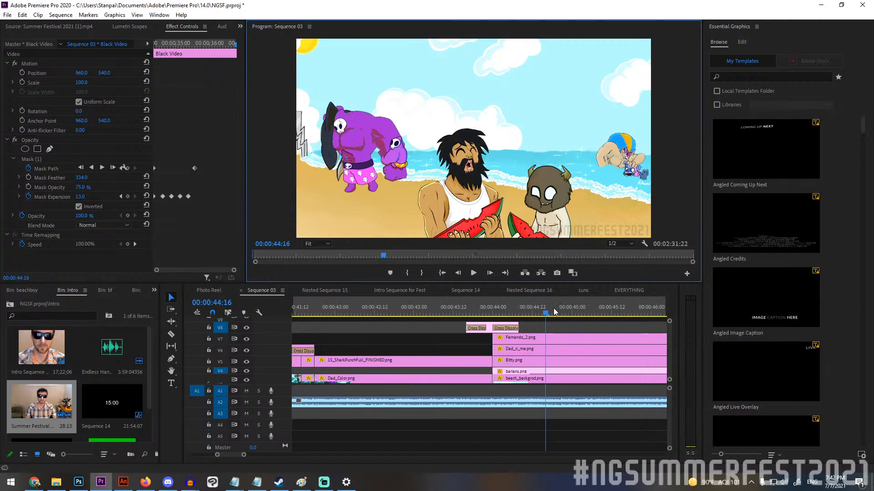
{"action": "scroll", "coordinate": [542, 308], "scroll_direction": "down", "scroll_amount": 4}
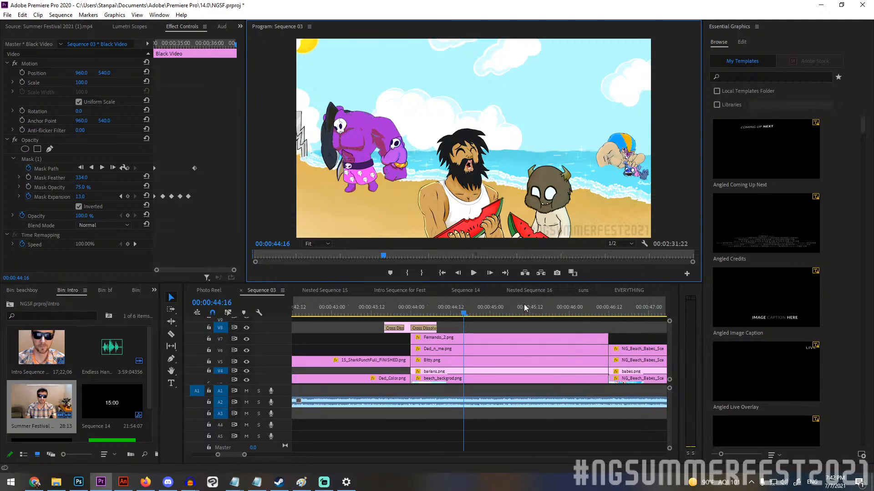
{"action": "left_click_drag", "start_coordinate": [433, 313], "coordinate": [580, 306]}
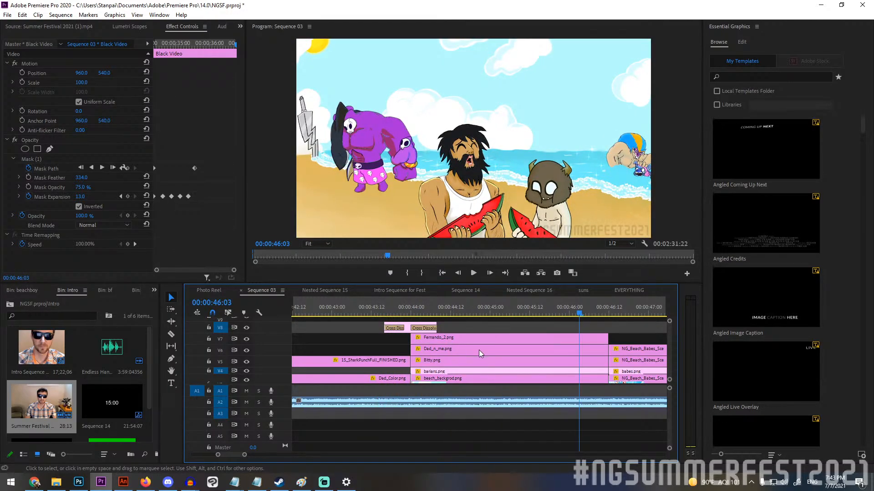
Toggle the visibility of tracks V7, V6 and V5 to check the separate character layers of the beach scene.
{"action": "left_click", "coordinate": [246, 339]}
{"action": "left_click", "coordinate": [244, 351]}
{"action": "left_click", "coordinate": [245, 351]}
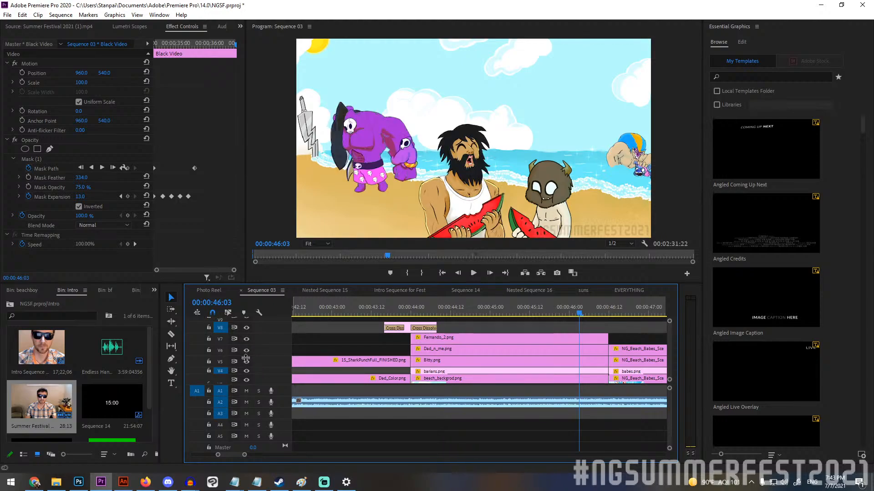
{"action": "left_click", "coordinate": [246, 362]}
{"action": "left_click", "coordinate": [247, 362]}
Move the playhead to the start of the NG_Beach_Babes_Scene layers at 00:00:46:12 and review their clips.
{"action": "left_click", "coordinate": [599, 313]}
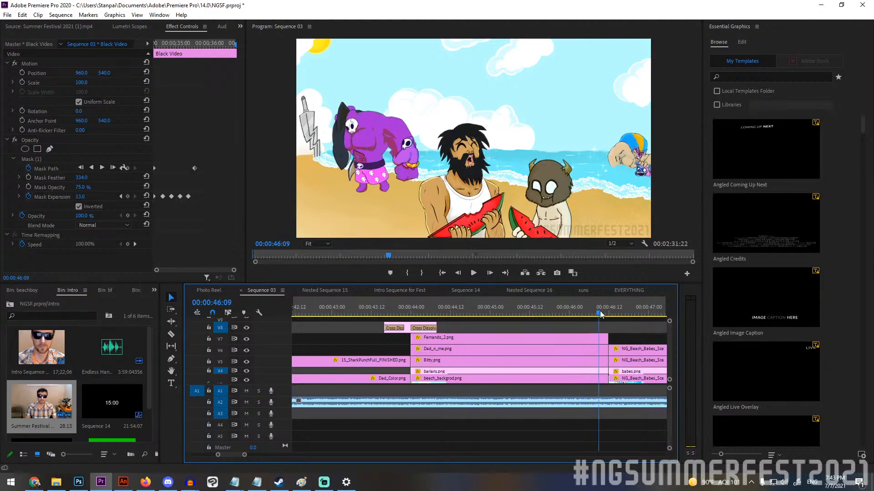
{"action": "left_click", "coordinate": [608, 313]}
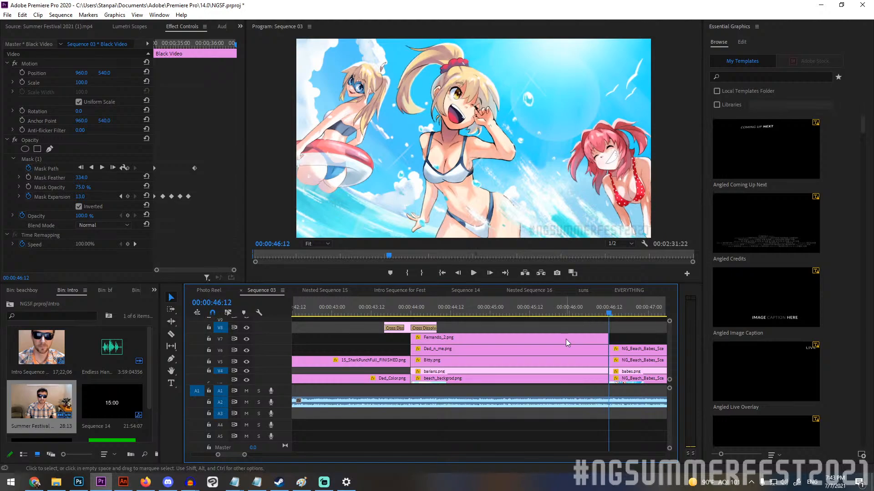
{"action": "scroll", "coordinate": [560, 337], "scroll_direction": "right", "scroll_amount": 5}
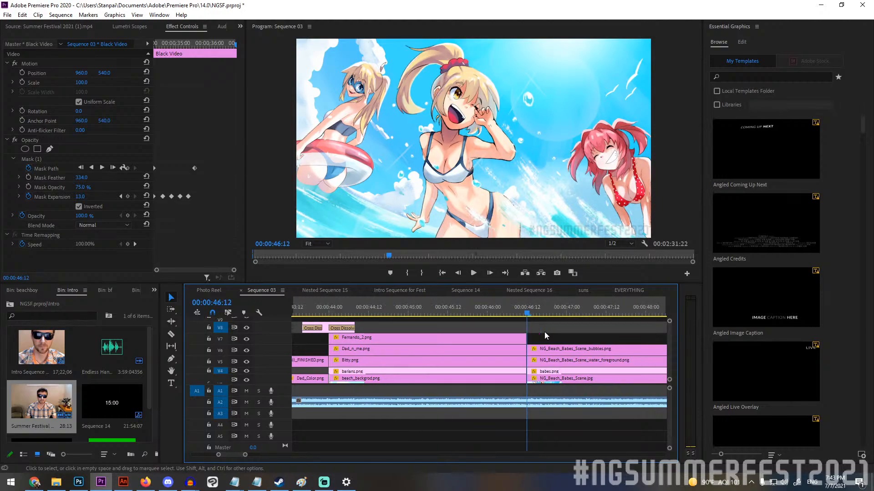
Try resetting the position of NG_Beach_Babes_Scene.jpg and enlarging its scale to 748, and undo both changes.
{"action": "scroll", "coordinate": [544, 332], "scroll_direction": "right", "scroll_amount": 6}
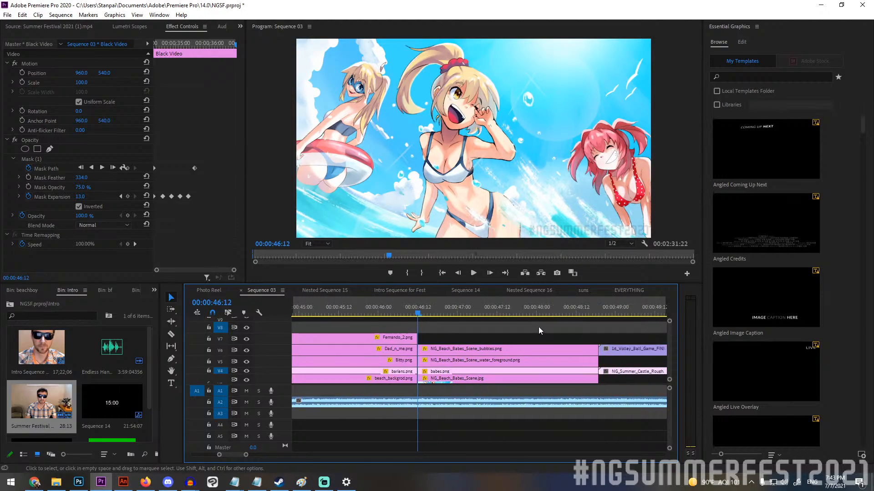
{"action": "scroll", "coordinate": [442, 334], "scroll_direction": "right", "scroll_amount": 1}
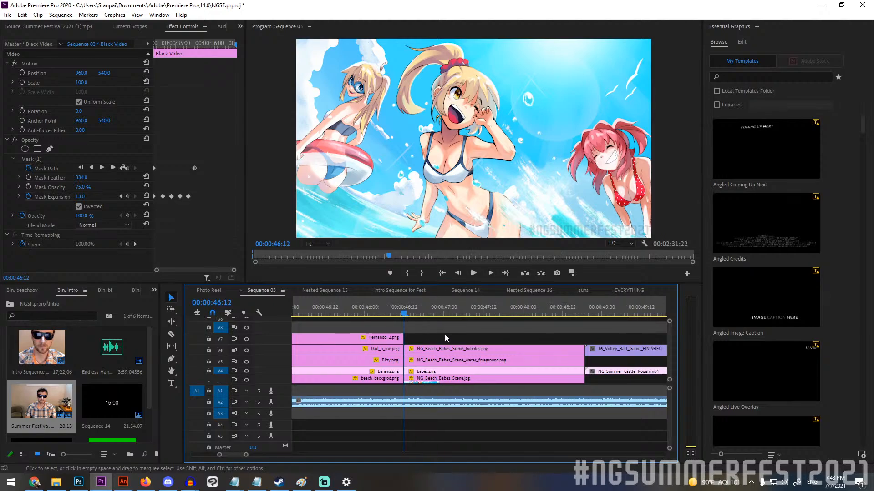
{"action": "scroll", "coordinate": [444, 334], "scroll_direction": "right", "scroll_amount": 2}
{"action": "left_click", "coordinate": [419, 379]}
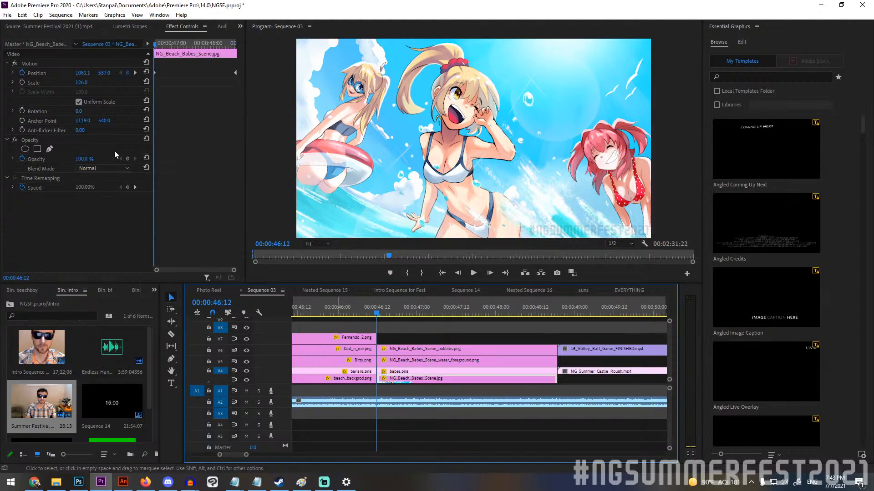
{"action": "left_click", "coordinate": [146, 73]}
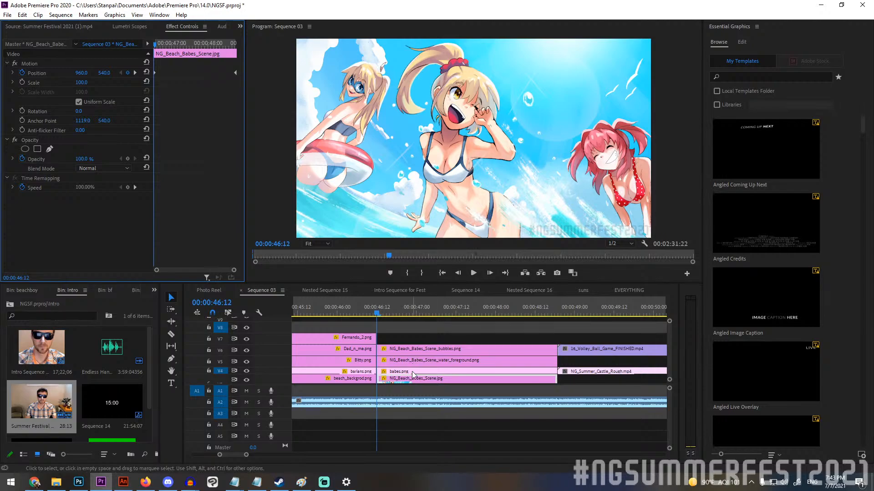
{"action": "left_click_drag", "start_coordinate": [80, 82], "coordinate": [49, 82]}
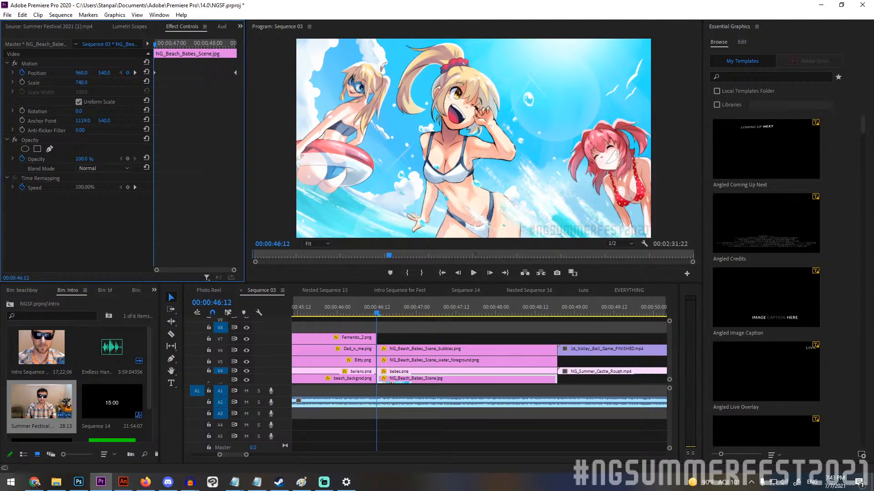
{"action": "left_click_drag", "start_coordinate": [417, 178], "coordinate": [329, 179]}
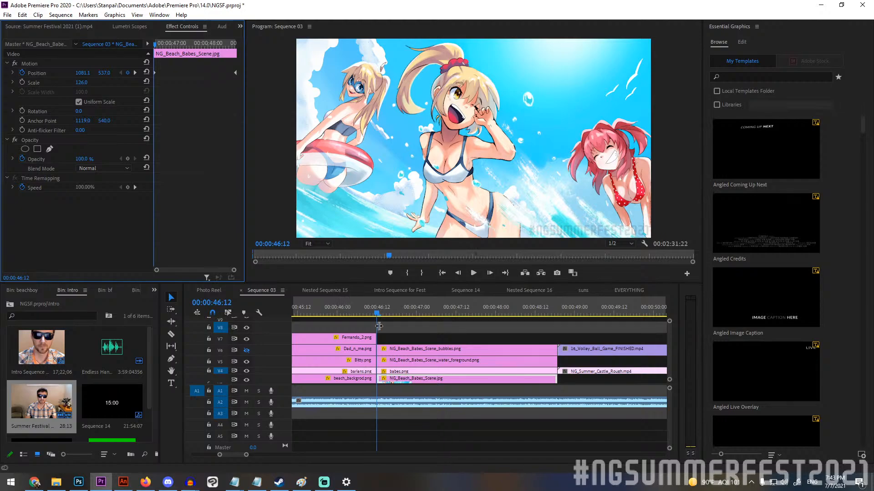
Try scaling NG_Beach_Babes_Scene.jpg up to 198 at 00:00:47:05 and undo the change.
{"action": "left_click", "coordinate": [428, 382]}
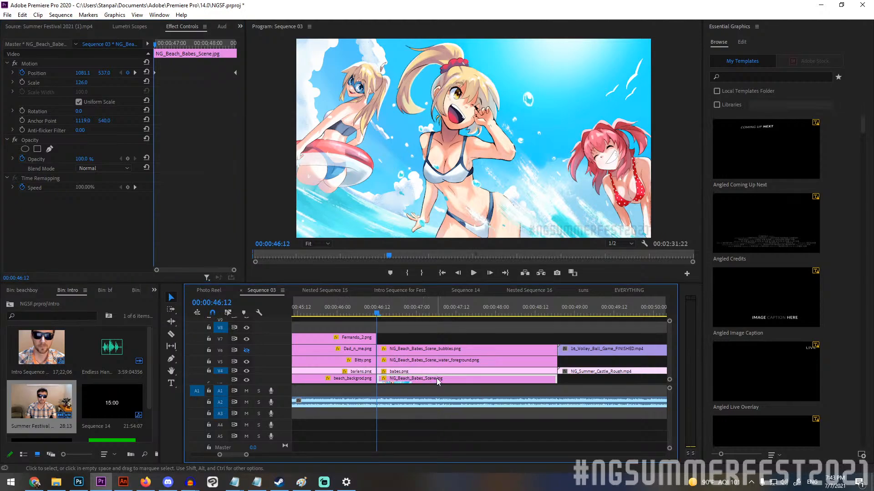
{"action": "left_click", "coordinate": [433, 309]}
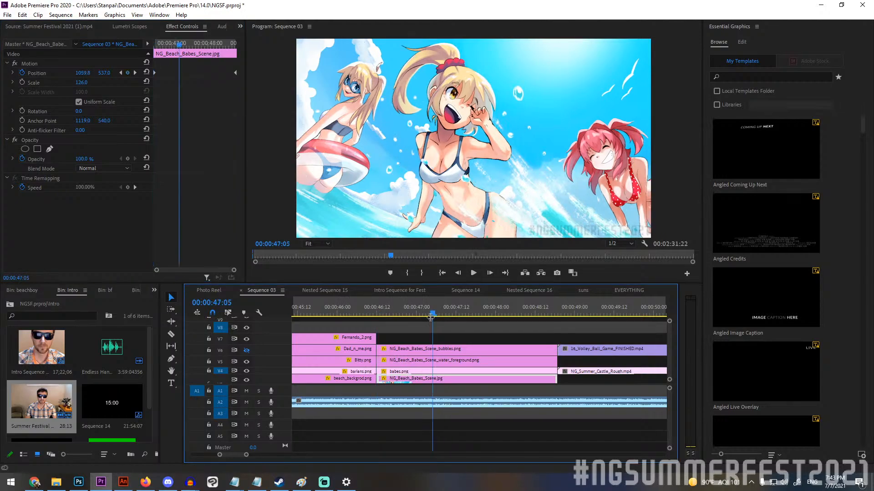
{"action": "scroll", "coordinate": [668, 345], "scroll_direction": "down", "scroll_amount": 3}
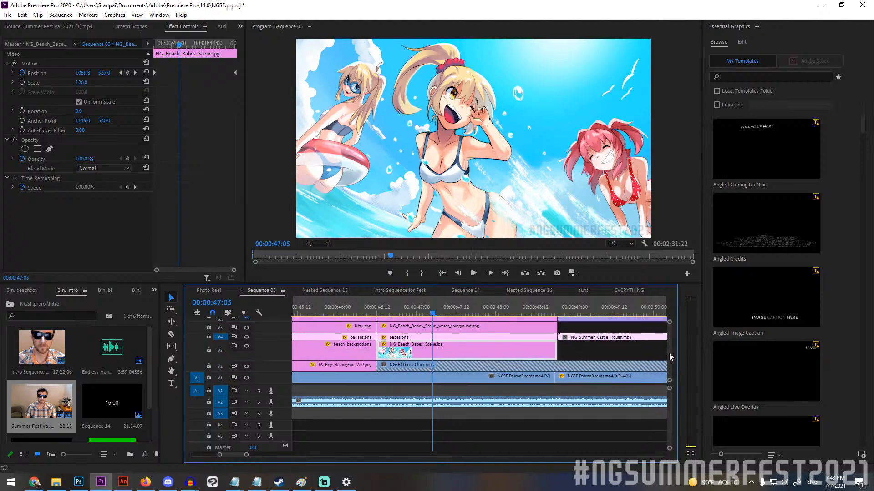
{"action": "left_click", "coordinate": [508, 354]}
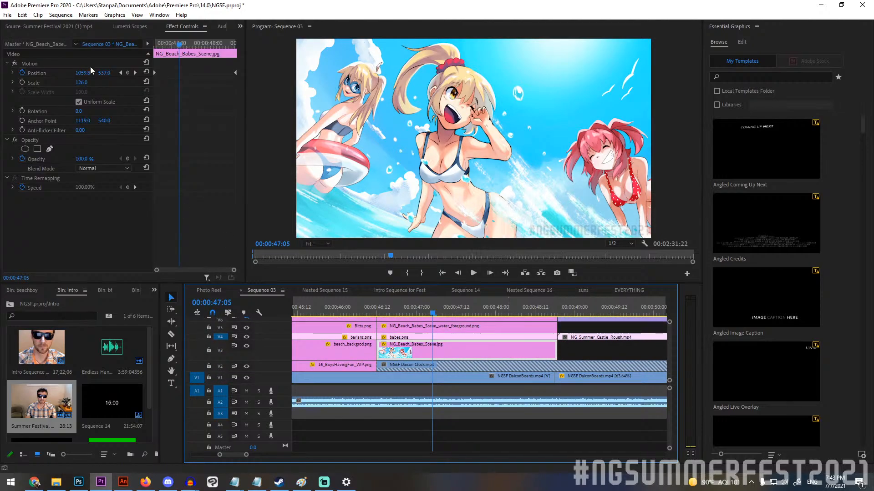
{"action": "left_click_drag", "start_coordinate": [83, 83], "coordinate": [26, 83]}
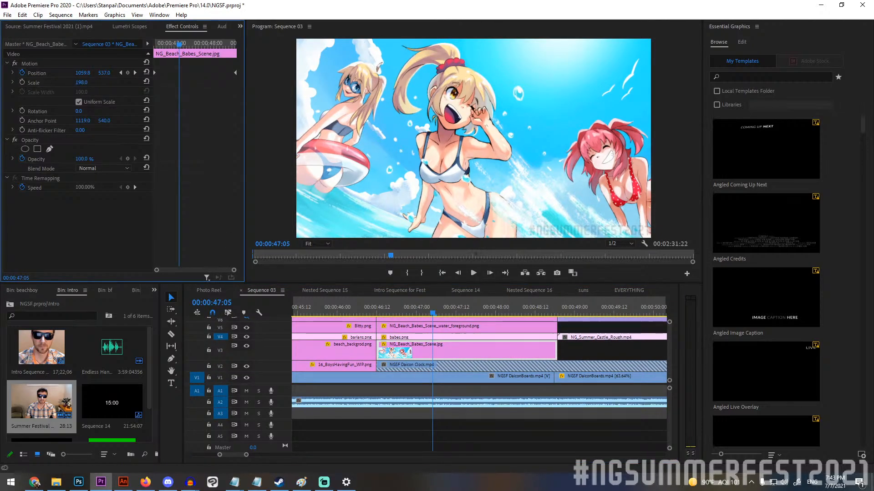
{"action": "left_click_drag", "start_coordinate": [105, 83], "coordinate": [96, 84]}
{"action": "key", "text": "ctrl+z"}
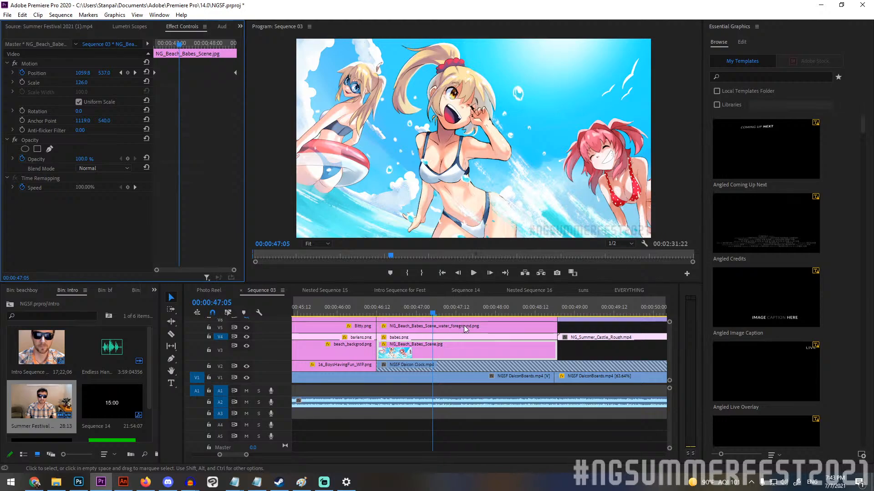
Hide tracks V6, V5 and V4 to isolate the base artwork of the beach babes scene.
{"action": "left_click", "coordinate": [429, 348]}
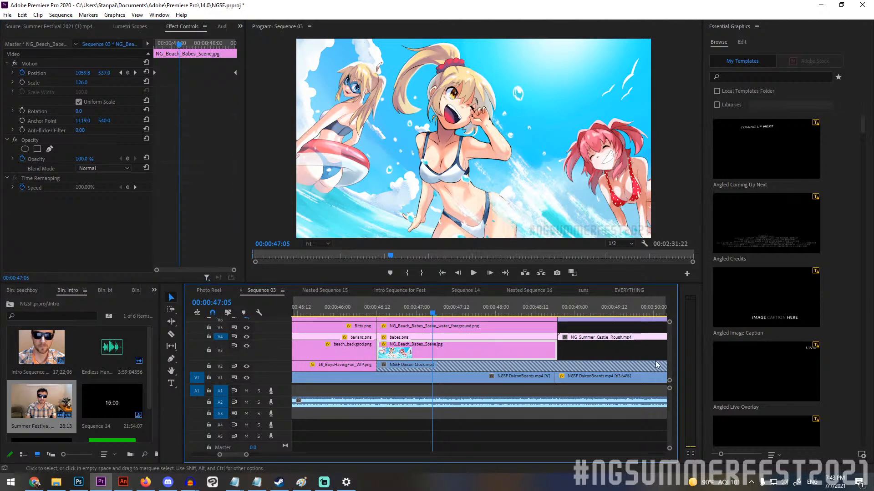
{"action": "scroll", "coordinate": [671, 355], "scroll_direction": "up", "scroll_amount": 3}
{"action": "scroll", "coordinate": [671, 357], "scroll_direction": "down", "scroll_amount": 3}
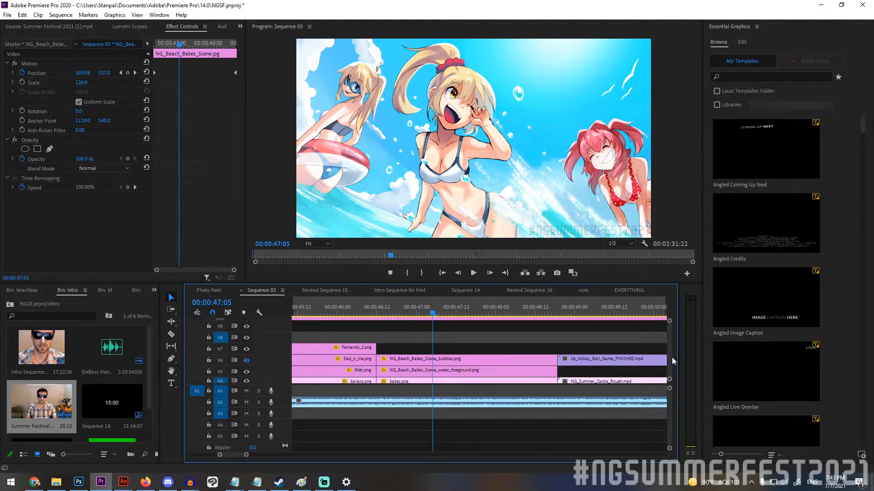
{"action": "left_click", "coordinate": [432, 346]}
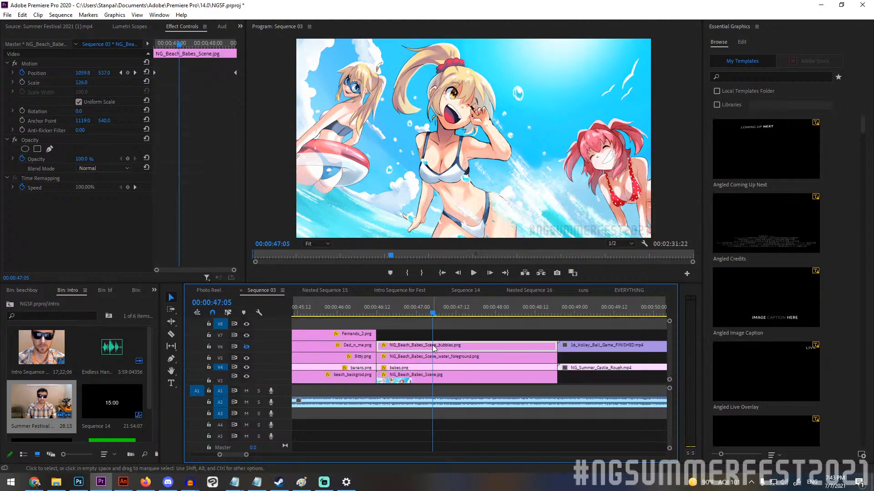
{"action": "left_click", "coordinate": [247, 359]}
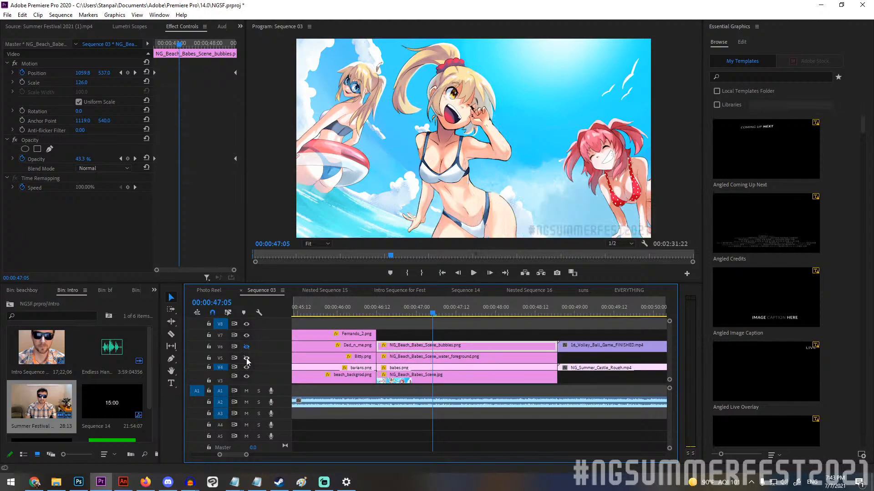
{"action": "left_click", "coordinate": [247, 368]}
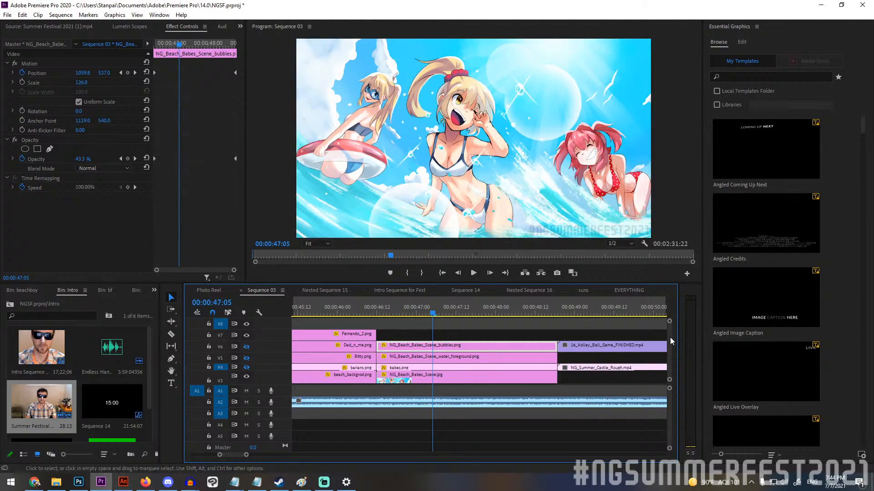
Try shifting NG_Beach_Babes_Scene.jpg horizontally to check its off-frame artwork, and undo the shifts and hidden tracks.
{"action": "scroll", "coordinate": [672, 333], "scroll_direction": "down", "scroll_amount": 2}
{"action": "left_click", "coordinate": [412, 350]}
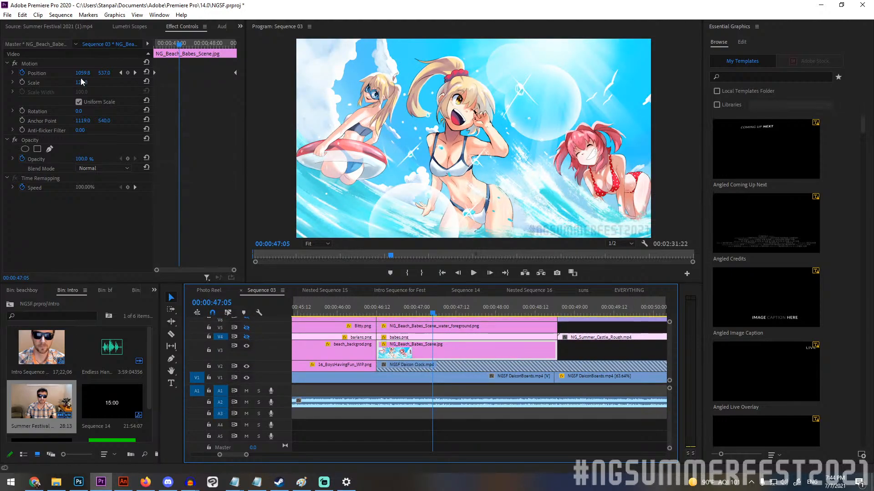
{"action": "left_click_drag", "start_coordinate": [83, 73], "coordinate": [56, 73]}
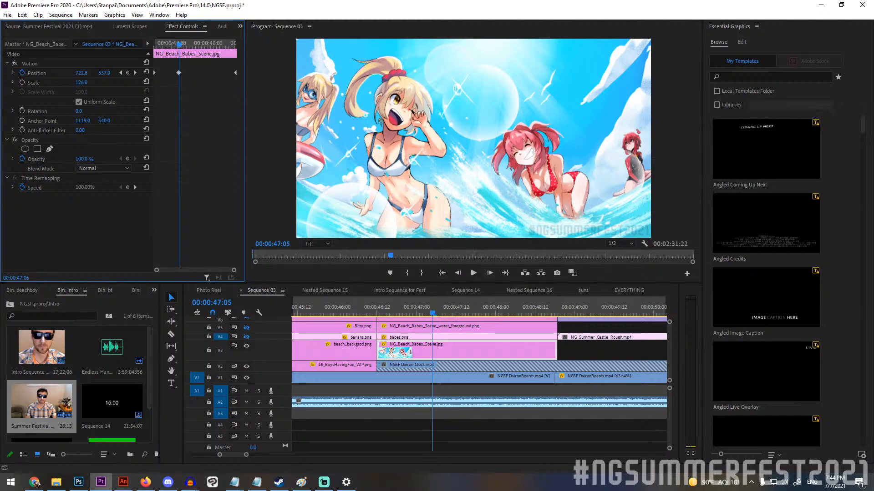
{"action": "key", "text": "ctrl+z"}
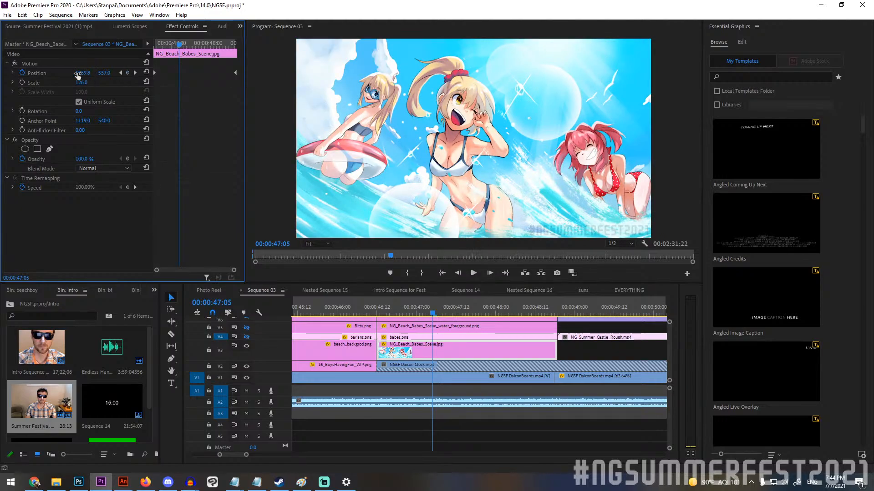
{"action": "left_click_drag", "start_coordinate": [78, 74], "coordinate": [440, 74]}
{"action": "key", "text": "ctrl+z"}
{"action": "key", "text": "ctrl+z"}
{"action": "key", "text": "ctrl+z"}
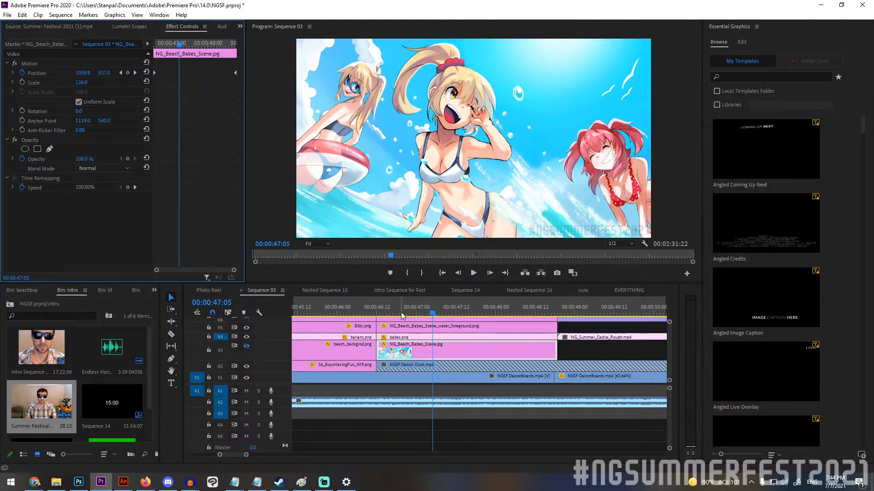
Return the playhead to 00:00:46:12 and make track V6 visible again.
{"action": "left_click_drag", "start_coordinate": [402, 316], "coordinate": [377, 314]}
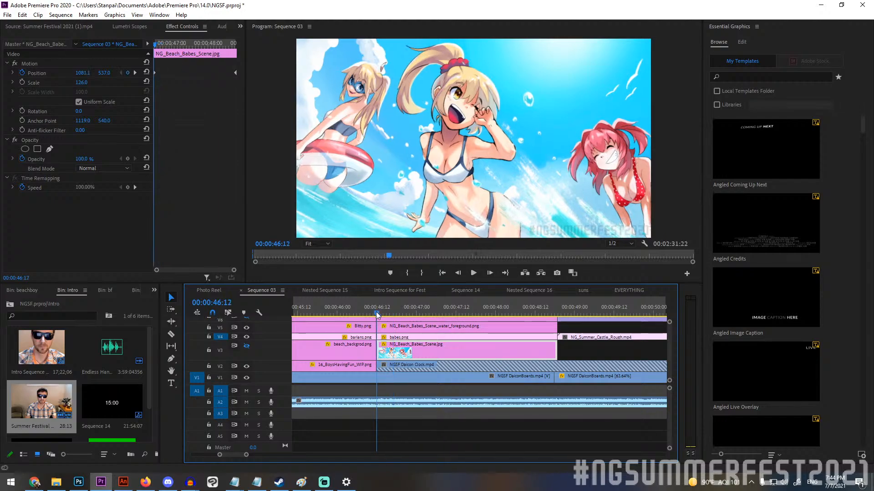
{"action": "scroll", "coordinate": [458, 352], "scroll_direction": "up", "scroll_amount": 1}
{"action": "left_click_drag", "start_coordinate": [669, 358], "coordinate": [668, 355]}
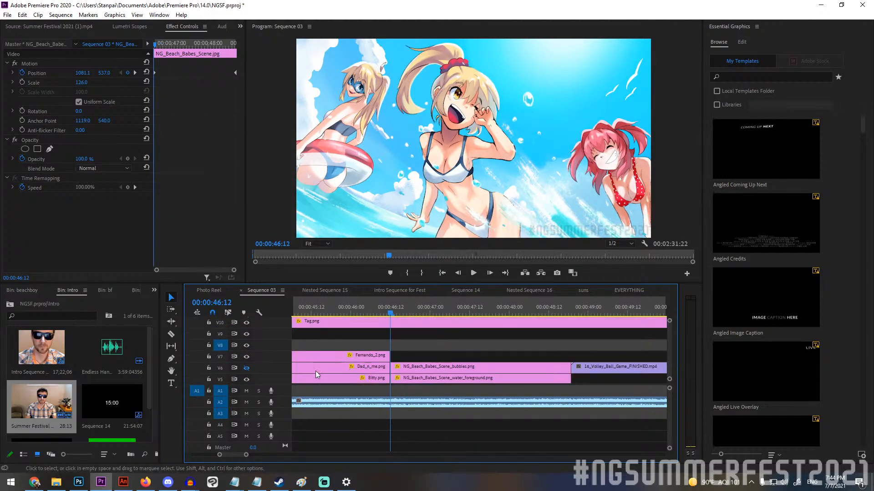
{"action": "left_click", "coordinate": [246, 369]}
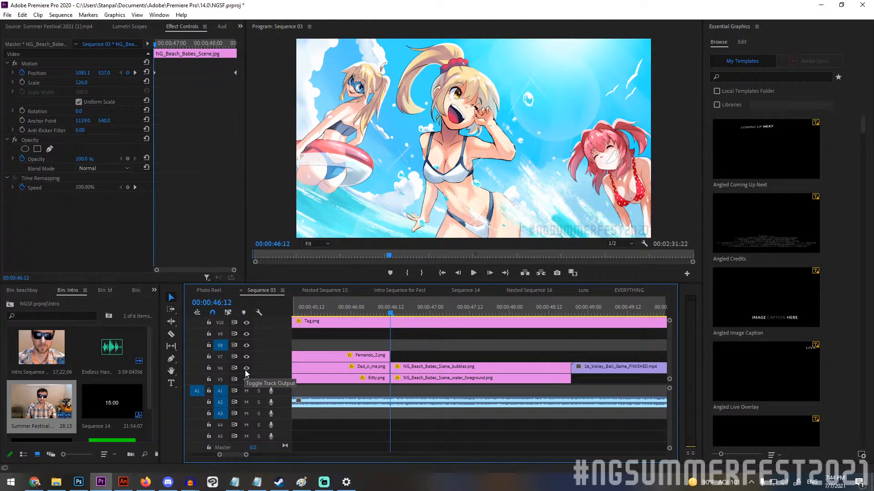
Scrub the beach babes scene to 00:00:47:00 and hide track V6 to compare it without the bubbles overlay.
{"action": "left_click", "coordinate": [397, 314]}
{"action": "left_click_drag", "start_coordinate": [399, 317], "coordinate": [430, 330]}
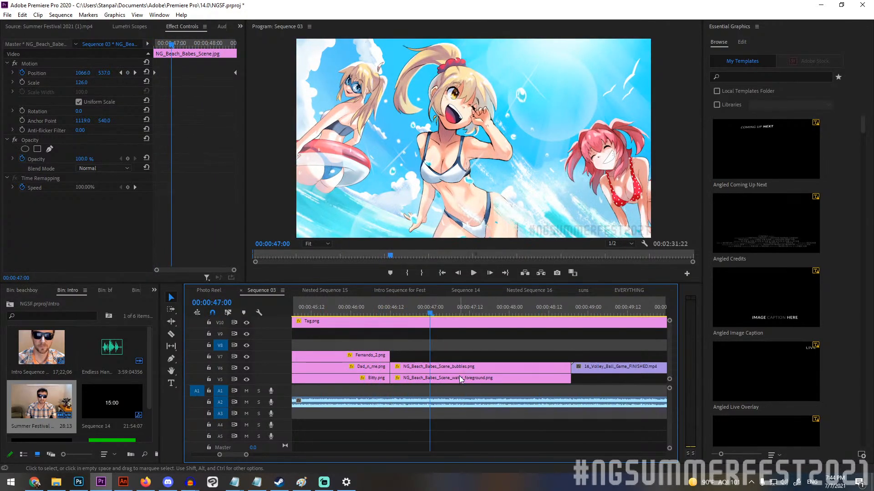
{"action": "left_click", "coordinate": [459, 377]}
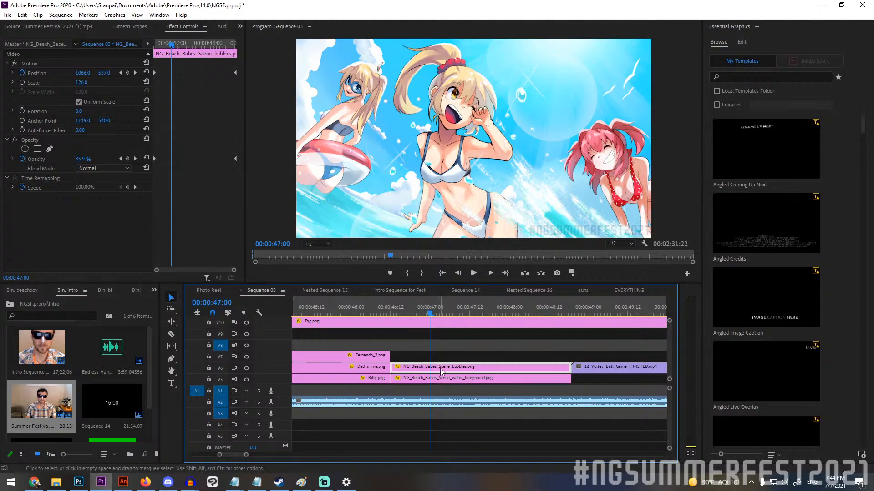
{"action": "left_click", "coordinate": [246, 369]}
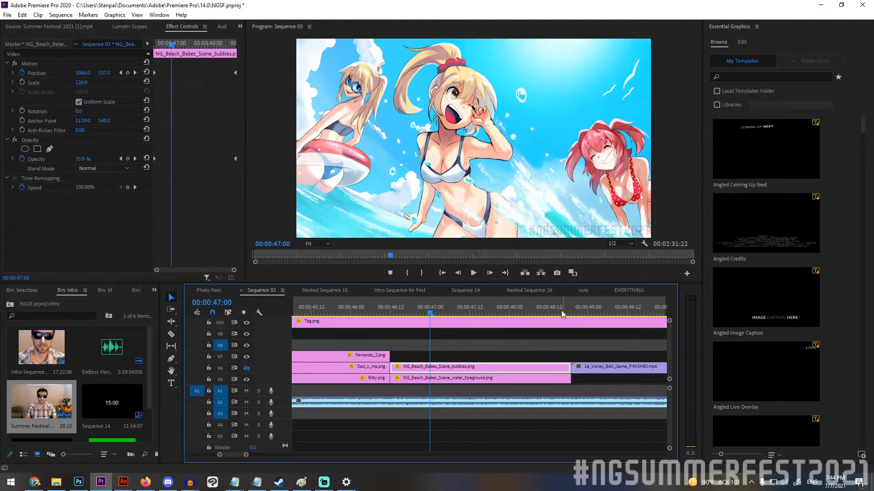
Move the playhead to the start of the volleyball scene at 00:00:48:20 and examine its rough and finished clips.
{"action": "left_click_drag", "start_coordinate": [564, 314], "coordinate": [627, 314]}
{"action": "scroll", "coordinate": [519, 362], "scroll_direction": "down", "scroll_amount": 2}
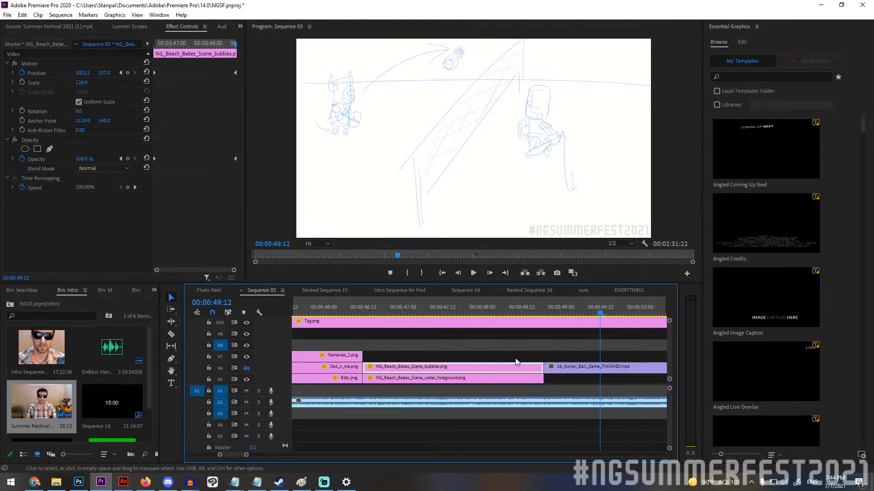
{"action": "scroll", "coordinate": [517, 363], "scroll_direction": "down", "scroll_amount": 2}
{"action": "scroll", "coordinate": [496, 380], "scroll_direction": "down", "scroll_amount": 8}
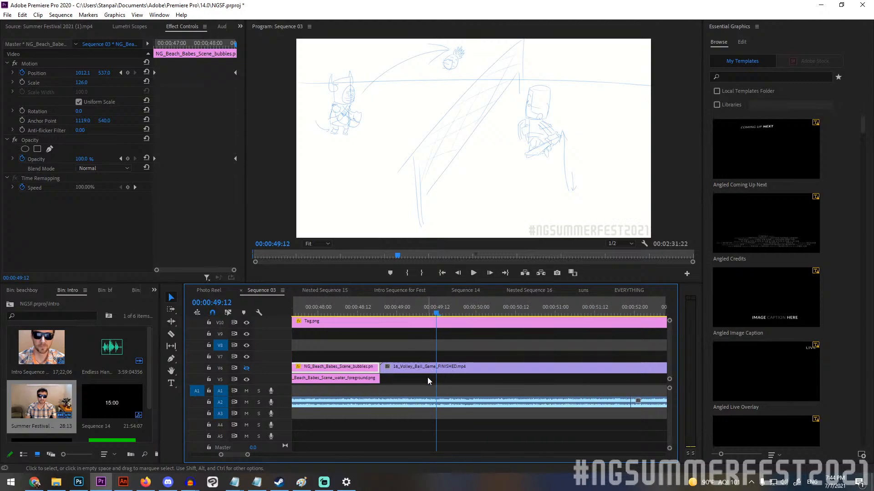
{"action": "scroll", "coordinate": [427, 378], "scroll_direction": "down", "scroll_amount": 5}
{"action": "scroll", "coordinate": [412, 367], "scroll_direction": "down", "scroll_amount": 1}
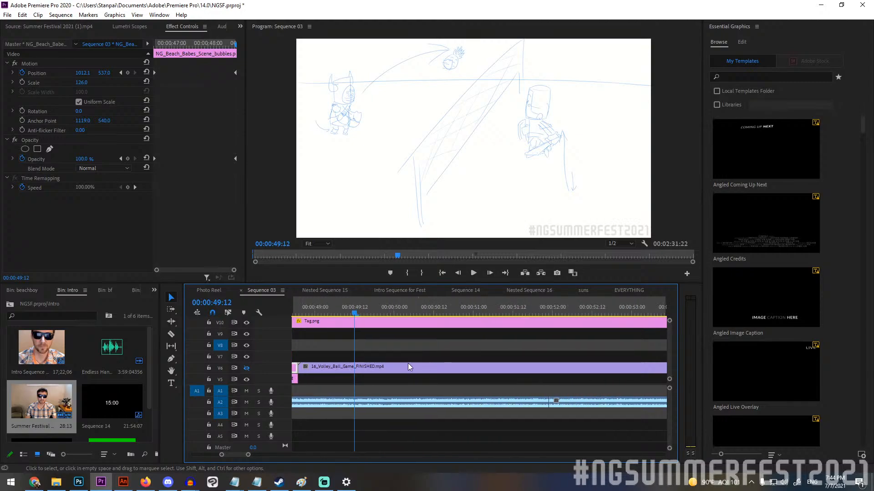
{"action": "left_click", "coordinate": [303, 307]}
{"action": "scroll", "coordinate": [401, 356], "scroll_direction": "down", "scroll_amount": 2}
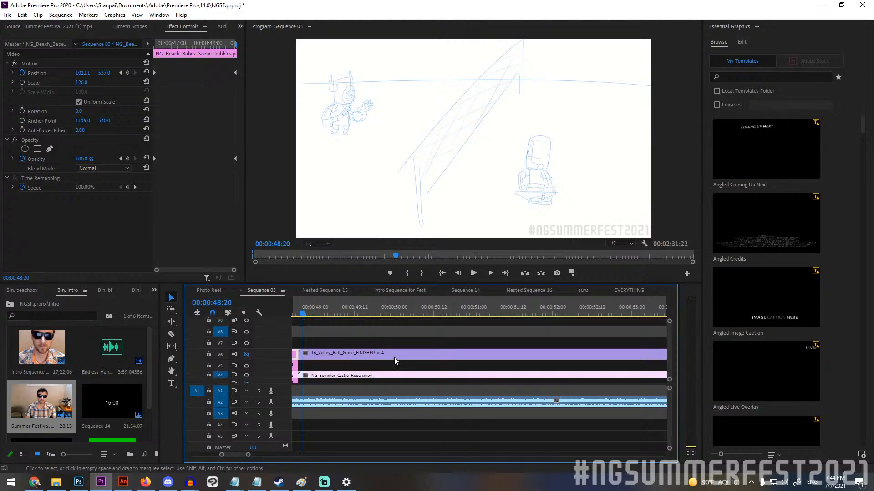
{"action": "scroll", "coordinate": [392, 357], "scroll_direction": "up", "scroll_amount": 2}
{"action": "scroll", "coordinate": [376, 344], "scroll_direction": "down", "scroll_amount": 5}
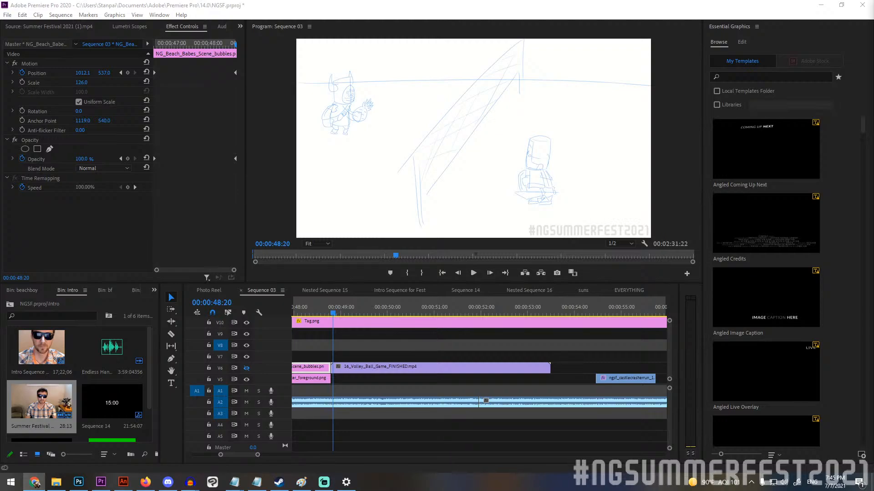
Play the rough volleyball sketch, and return to 00:00:48:19 with track V6 visible to show the finished animation.
{"action": "left_click", "coordinate": [474, 274]}
{"action": "left_click", "coordinate": [473, 274]}
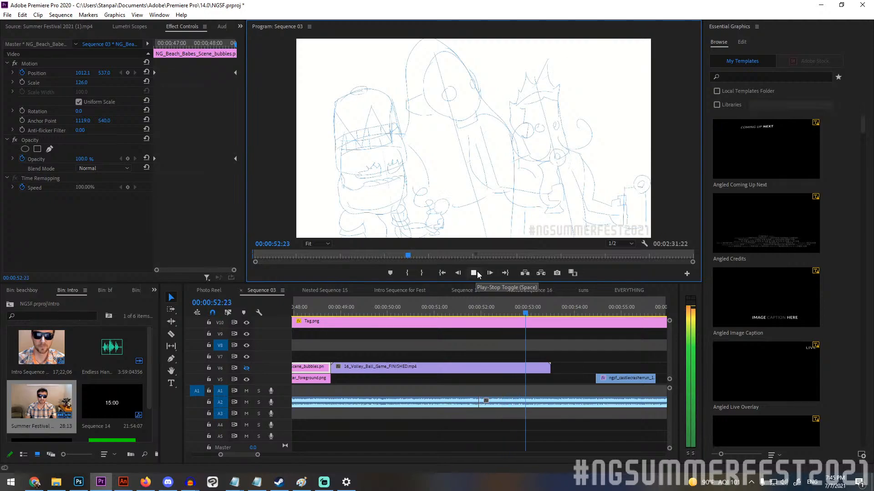
{"action": "left_click", "coordinate": [475, 272]}
{"action": "left_click", "coordinate": [331, 310]}
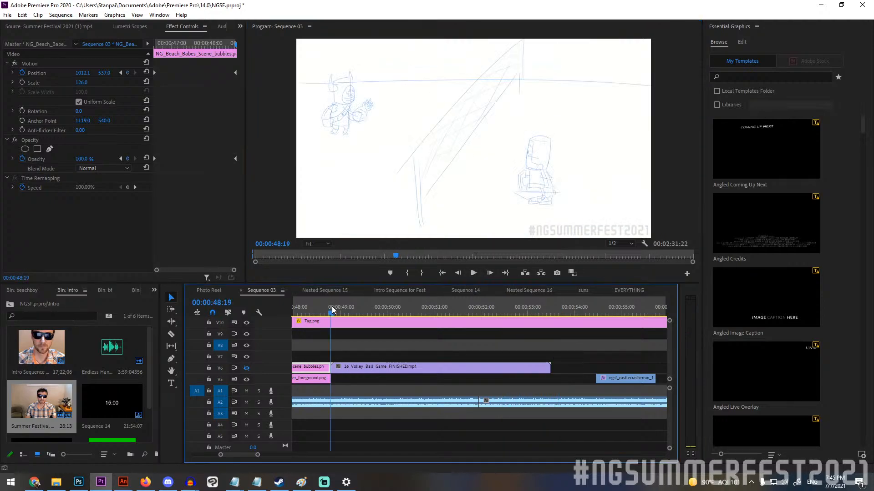
{"action": "left_click", "coordinate": [246, 368]}
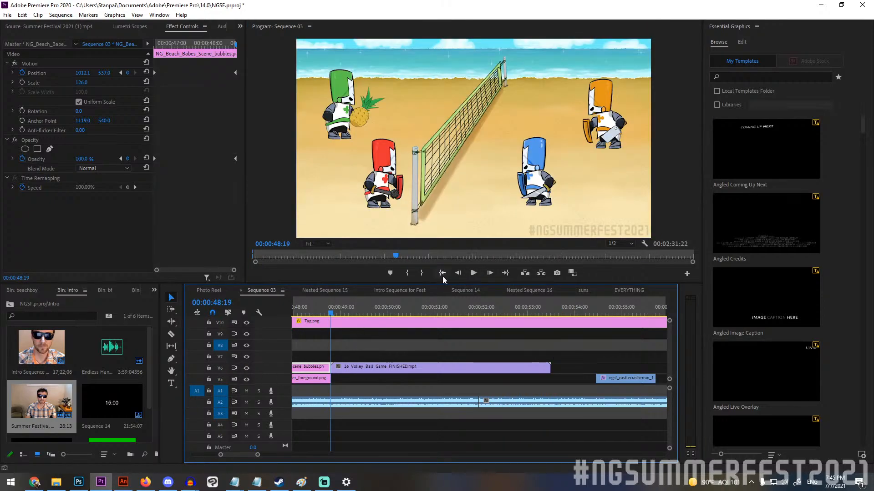
Toggle track V6 off and on at 00:00:48:19 to compare the rough volleyball sketch with the finished animation.
{"action": "left_click", "coordinate": [247, 369]}
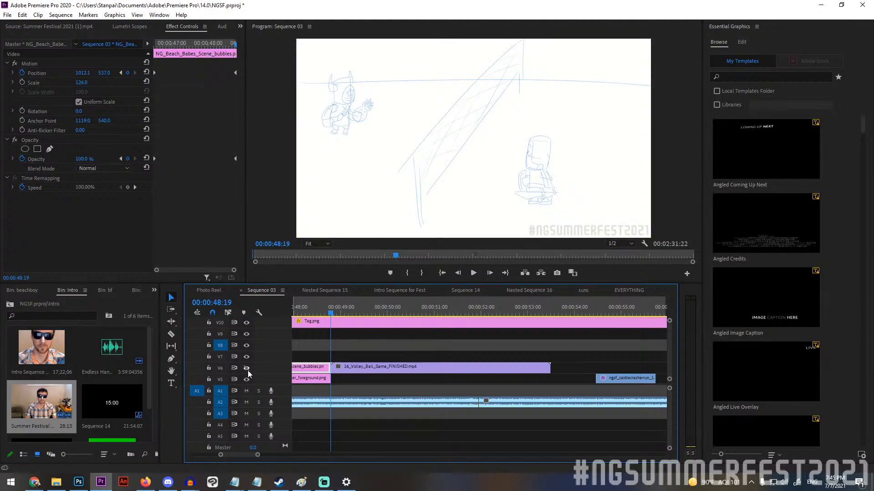
{"action": "left_click", "coordinate": [247, 370]}
{"action": "left_click", "coordinate": [248, 369]}
{"action": "left_click", "coordinate": [248, 369]}
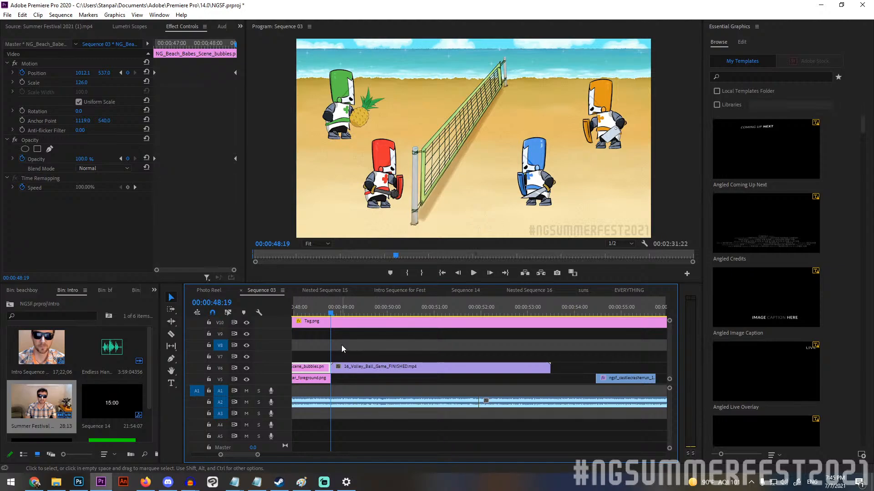
Scrub through the finished volleyball animation, pausing at 00:00:50:23, 00:00:51:00 and 00:00:52:12, to the scene's end at 00:00:53:12.
{"action": "left_click_drag", "start_coordinate": [336, 310], "coordinate": [433, 296]}
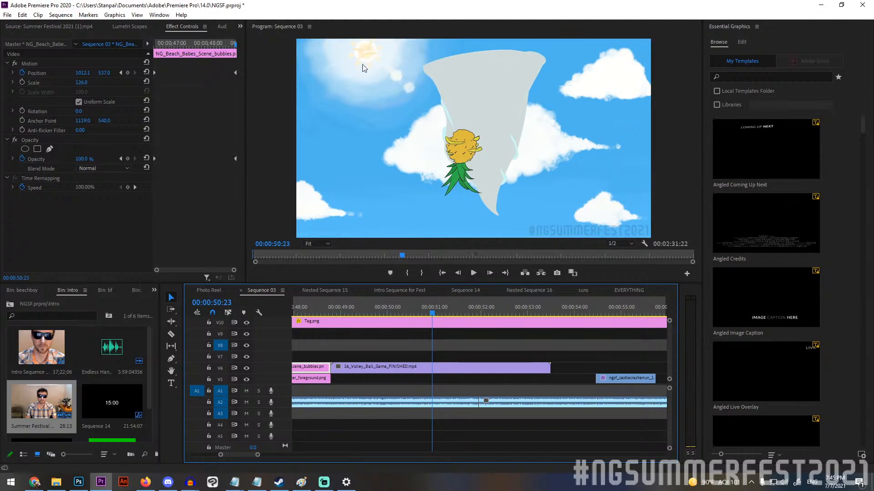
{"action": "left_click", "coordinate": [433, 307]}
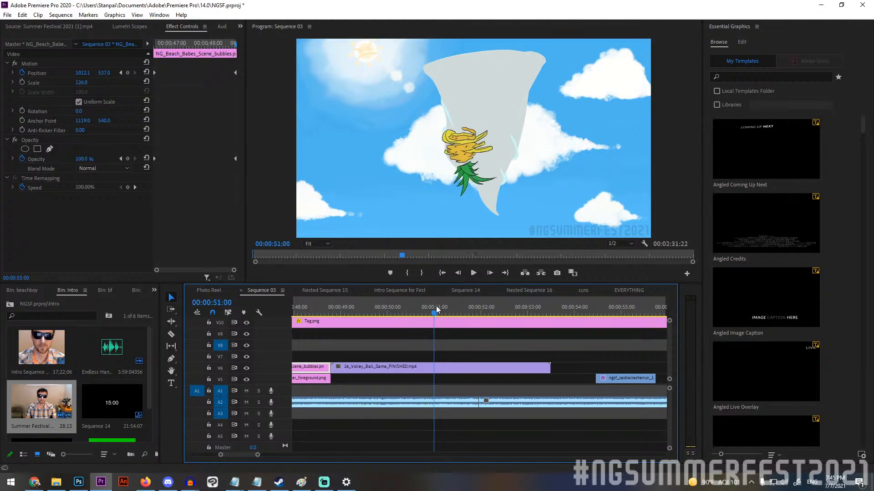
{"action": "left_click_drag", "start_coordinate": [436, 306], "coordinate": [504, 308]}
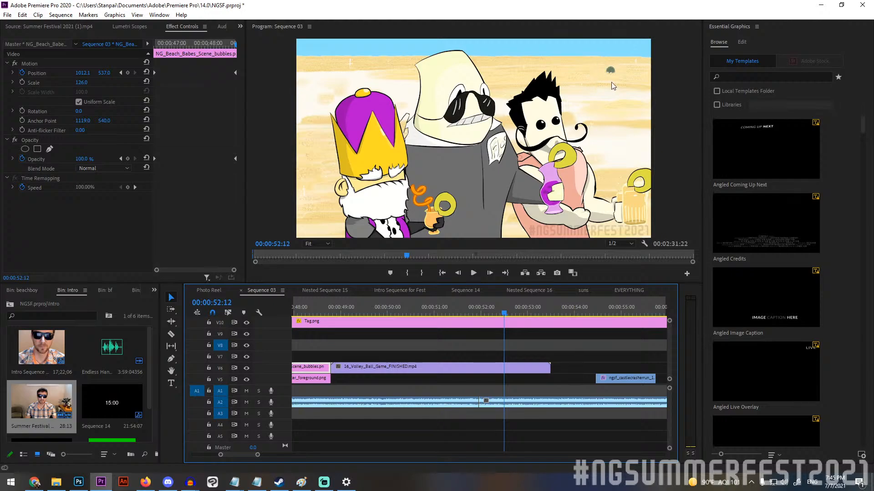
{"action": "mouse_move", "coordinate": [506, 308]}
{"action": "left_mouse_down"}
{"action": "mouse_move", "coordinate": [556, 302]}
{"action": "mouse_move", "coordinate": [545, 301]}
{"action": "mouse_move", "coordinate": [550, 309]}
{"action": "left_mouse_up"}
Play the Salad Fingers shot from 00:00:53:12 and move the playhead back to 00:00:54:05.
{"action": "scroll", "coordinate": [493, 378], "scroll_direction": "down", "scroll_amount": 1}
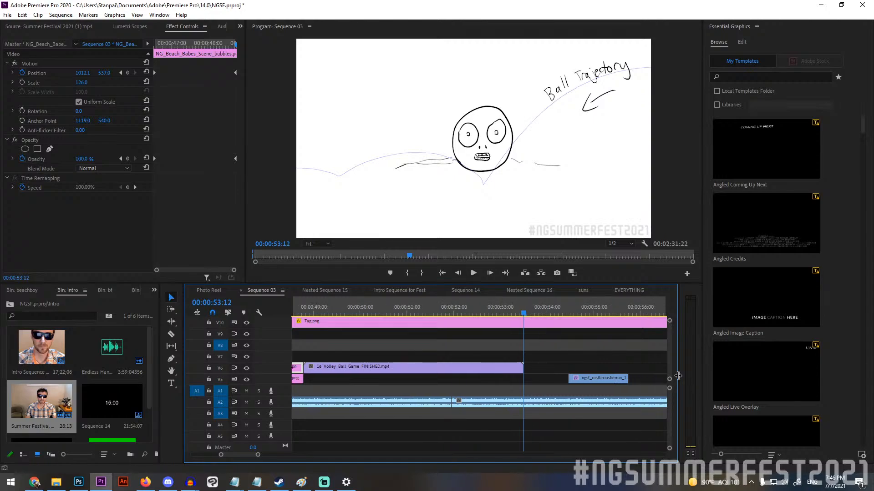
{"action": "scroll", "coordinate": [668, 359], "scroll_direction": "down", "scroll_amount": 4}
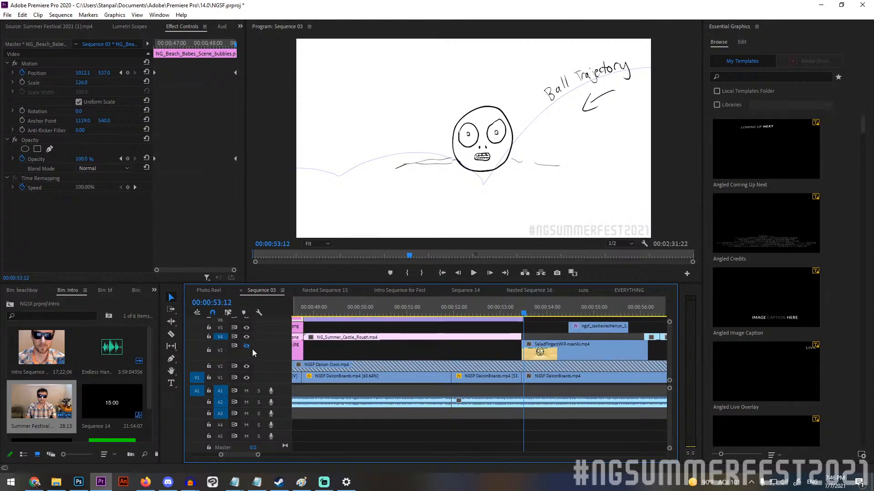
{"action": "key", "text": "space"}
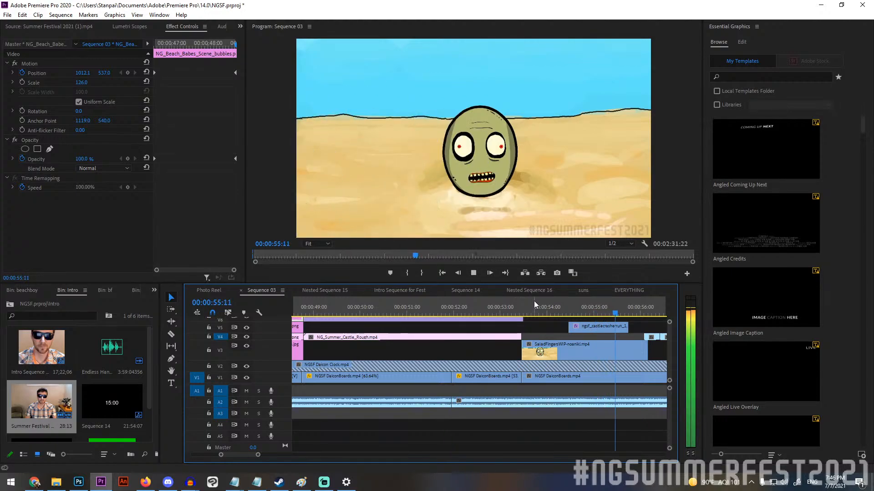
{"action": "key", "text": "space"}
{"action": "mouse_move", "coordinate": [545, 301]}
{"action": "left_mouse_down"}
{"action": "mouse_move", "coordinate": [521, 303]}
{"action": "mouse_move", "coordinate": [558, 307]}
{"action": "left_mouse_up"}
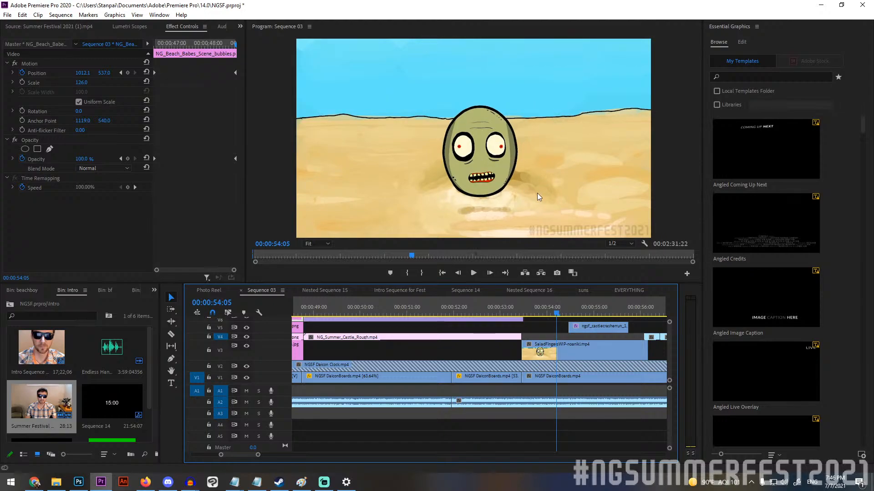
Replay the Salad Fingers scene from just before its start, pausing at 00:01:01:02 and stopping on the white frame at 00:01:02:21.
{"action": "left_click_drag", "start_coordinate": [542, 308], "coordinate": [495, 313]}
{"action": "key", "text": "space"}
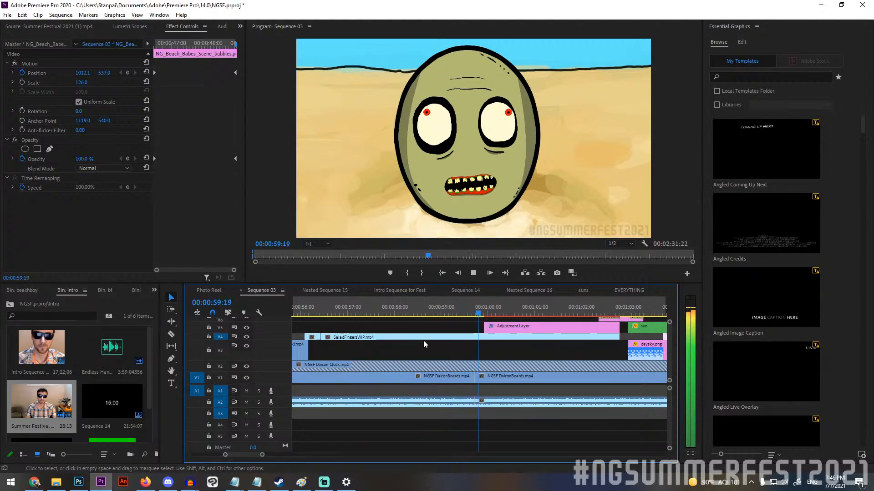
{"action": "key", "text": "space"}
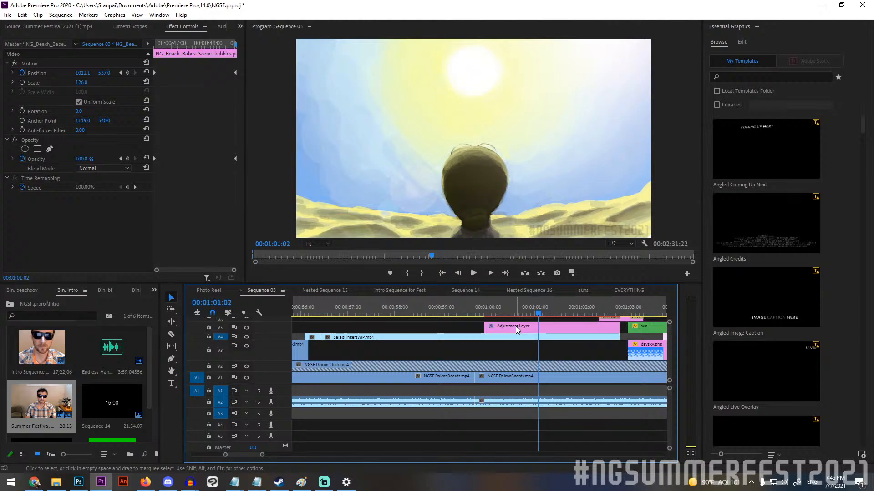
{"action": "key", "text": "space"}
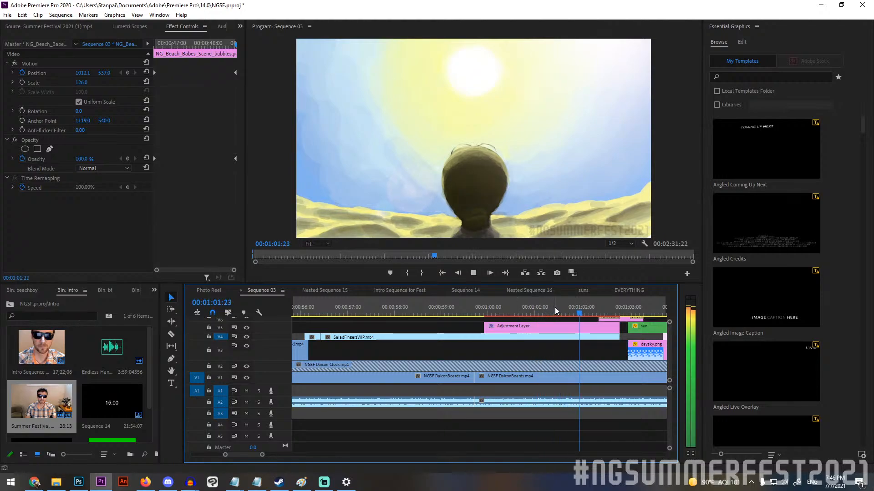
{"action": "key", "text": "space"}
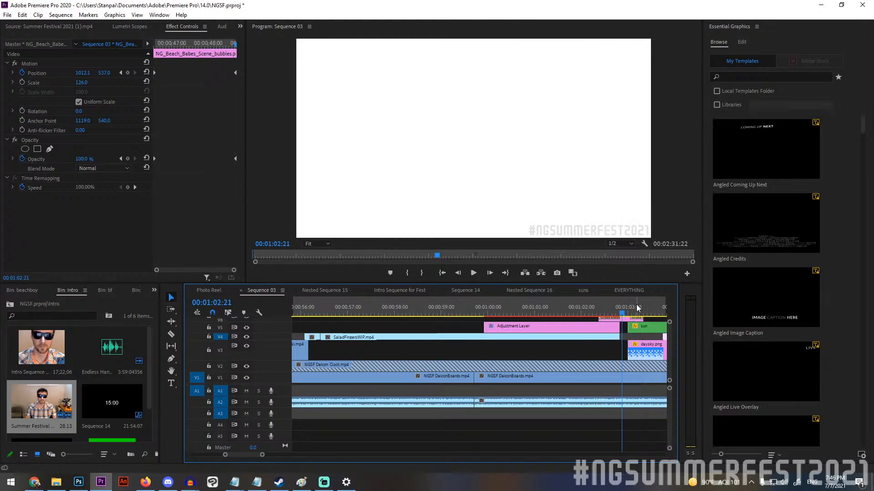
Move the playhead to 00:01:03:13 and examine the sun, daysky.png and nightsky.gif layers and the cross dissolves above them.
{"action": "left_click_drag", "start_coordinate": [626, 309], "coordinate": [654, 312]}
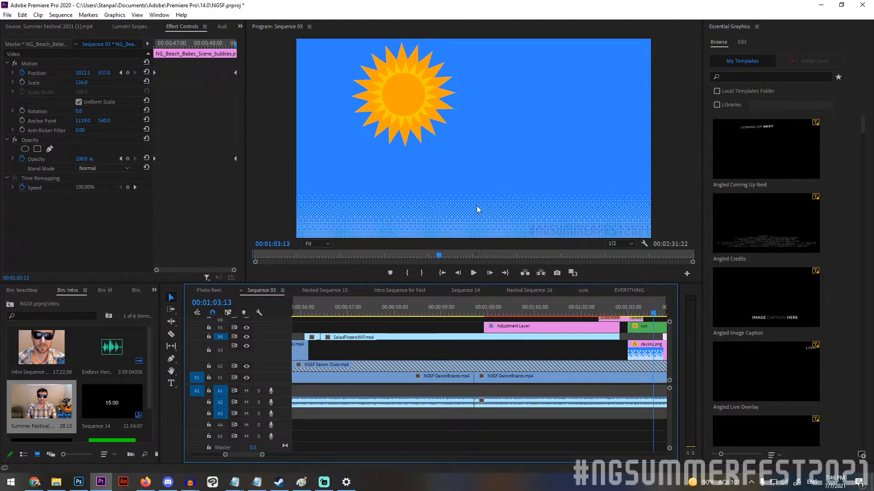
{"action": "scroll", "coordinate": [520, 337], "scroll_direction": "down", "scroll_amount": 1}
{"action": "scroll", "coordinate": [523, 334], "scroll_direction": "down", "scroll_amount": 6}
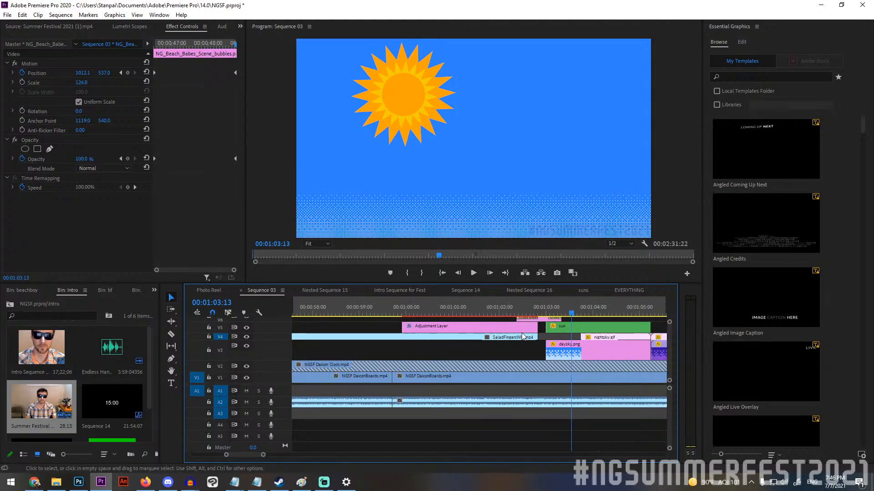
{"action": "scroll", "coordinate": [541, 323], "scroll_direction": "down", "scroll_amount": 5}
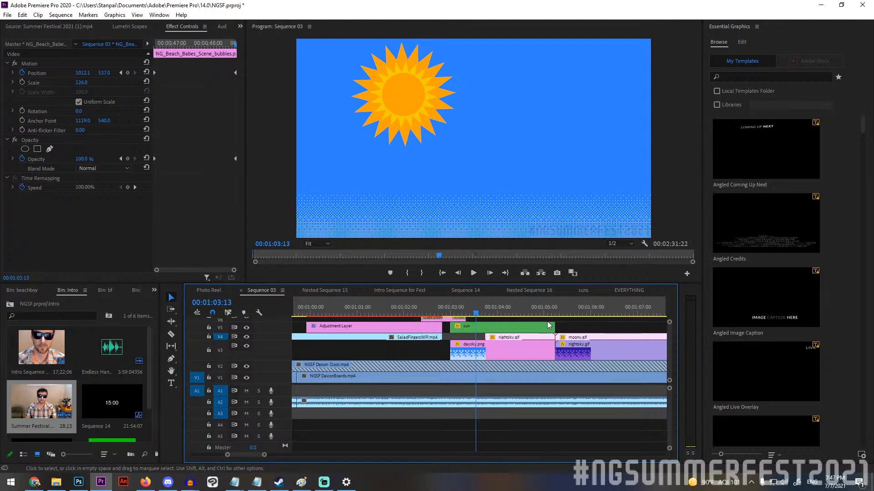
{"action": "scroll", "coordinate": [670, 334], "scroll_direction": "up", "scroll_amount": 4}
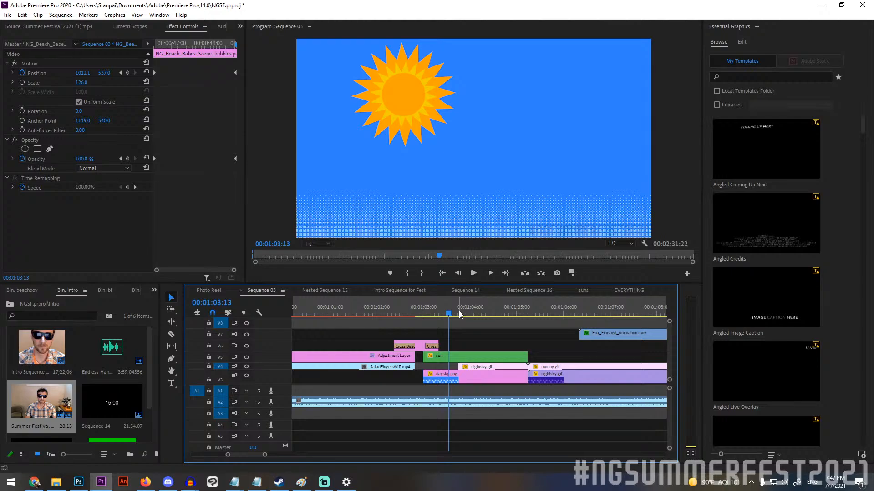
Play the day-to-night transition from 00:01:02:18 to the moon shot at 00:01:05:22.
{"action": "left_click", "coordinate": [412, 309]}
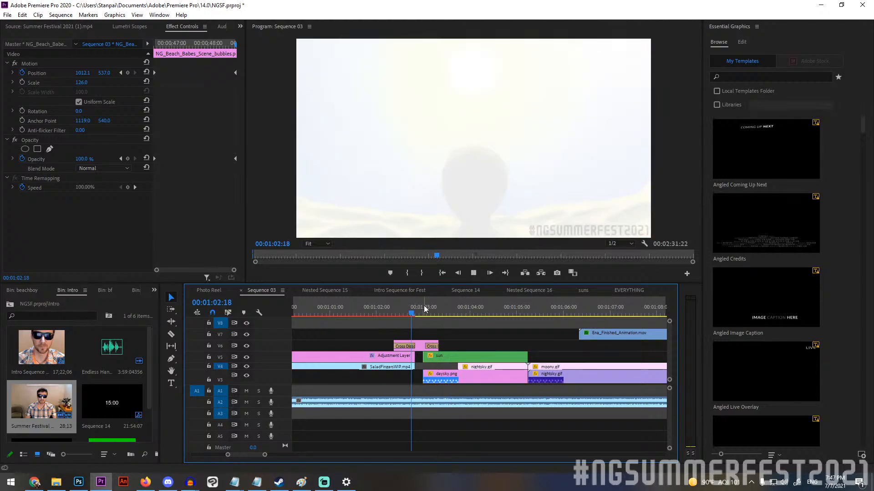
{"action": "key", "text": "space"}
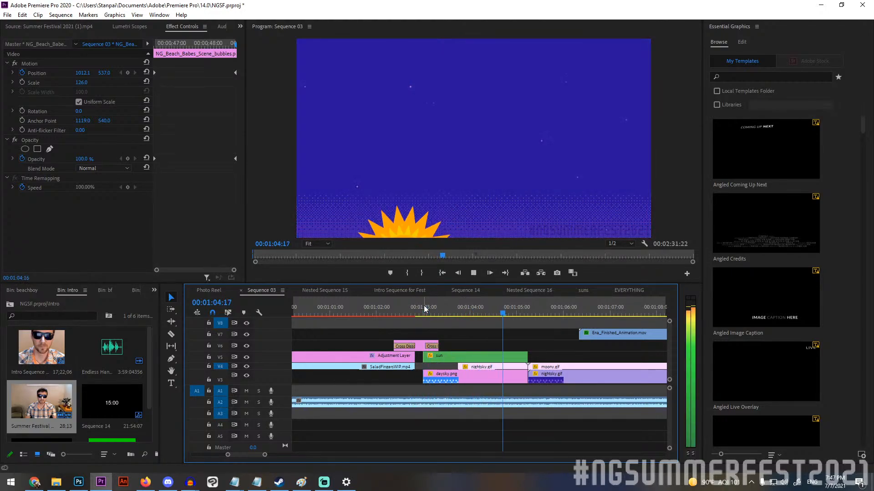
{"action": "key", "text": "space"}
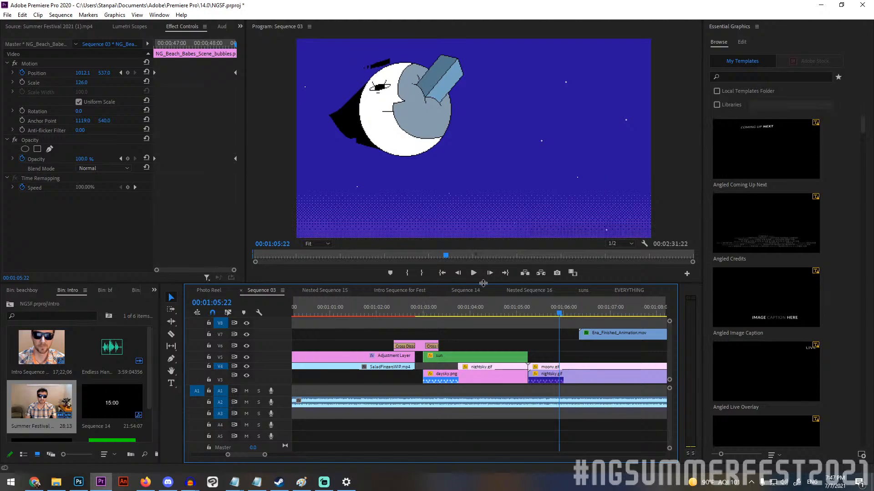
Scrub to 00:01:06:23 and examine the Ena_Finished_Animation.mov, moony.gif and nightsky.gif clips on the timeline.
{"action": "left_click_drag", "start_coordinate": [557, 310], "coordinate": [605, 307]}
{"action": "scroll", "coordinate": [567, 332], "scroll_direction": "down", "scroll_amount": 5}
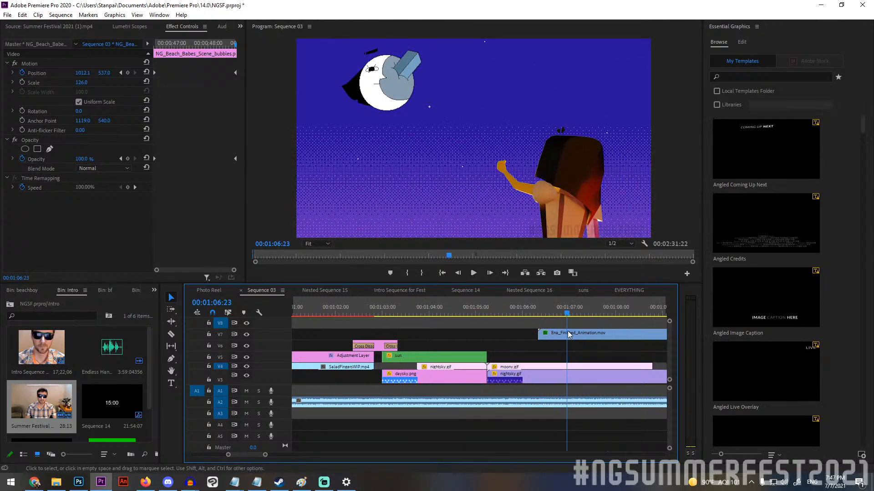
{"action": "scroll", "coordinate": [565, 330], "scroll_direction": "down", "scroll_amount": 8}
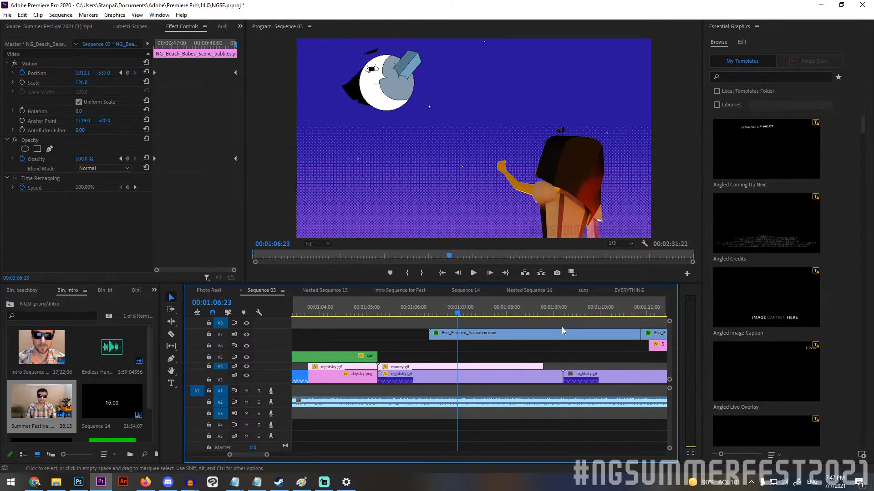
{"action": "scroll", "coordinate": [561, 323], "scroll_direction": "down", "scroll_amount": 2}
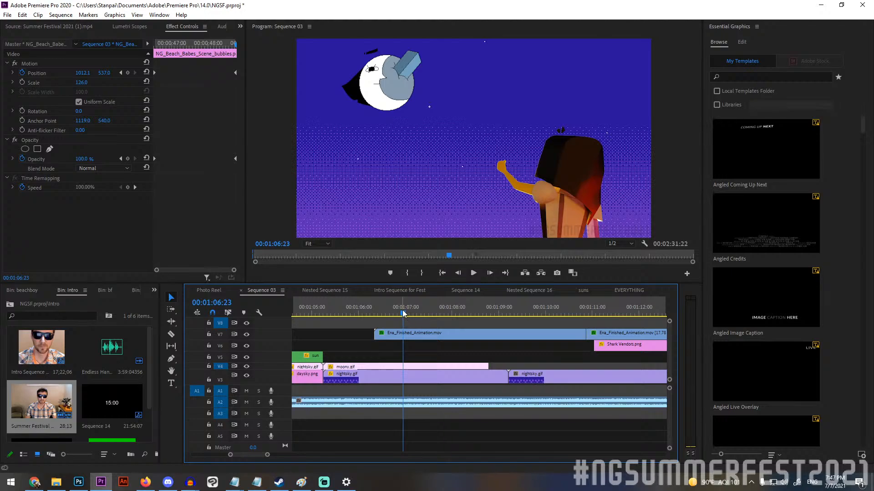
Go to 00:01:06:12, hide tracks V7 and V3, and toggle V4 to compare the moon layers with the storyboard.
{"action": "left_click_drag", "start_coordinate": [402, 310], "coordinate": [381, 313]}
{"action": "left_click", "coordinate": [246, 334]}
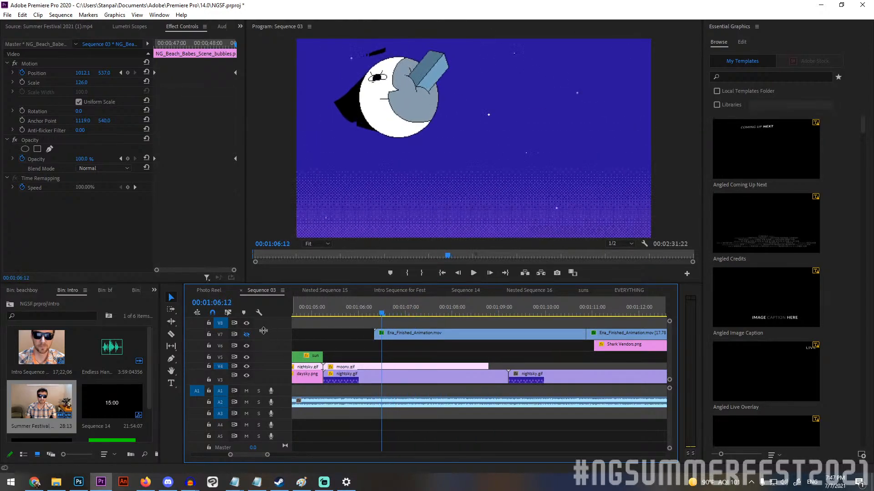
{"action": "left_click", "coordinate": [246, 367]}
{"action": "left_click", "coordinate": [246, 367]}
{"action": "left_click", "coordinate": [246, 375]}
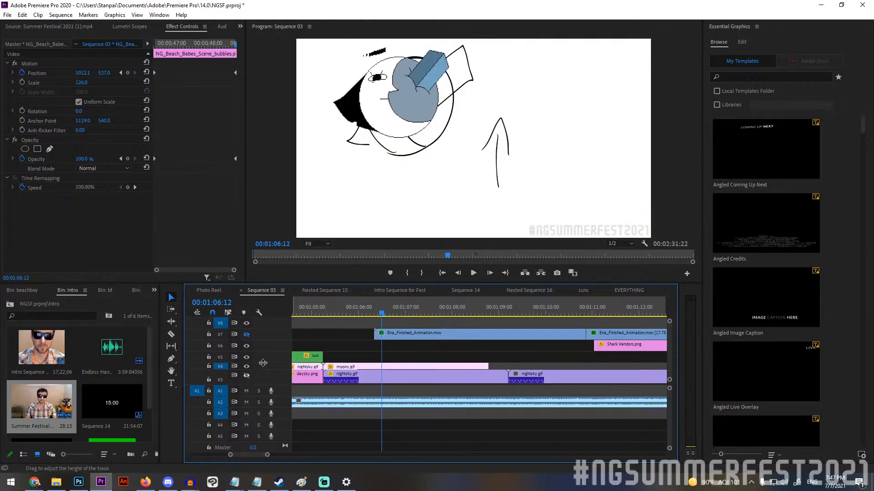
Scrub the Ena scene through to the shark vendors shot at 00:01:12:10 with tracks V3 and V7 visible again.
{"action": "left_click", "coordinate": [387, 312]}
{"action": "left_click_drag", "start_coordinate": [387, 310], "coordinate": [599, 281]}
{"action": "left_click", "coordinate": [247, 376]}
{"action": "left_click_drag", "start_coordinate": [607, 279], "coordinate": [658, 276]}
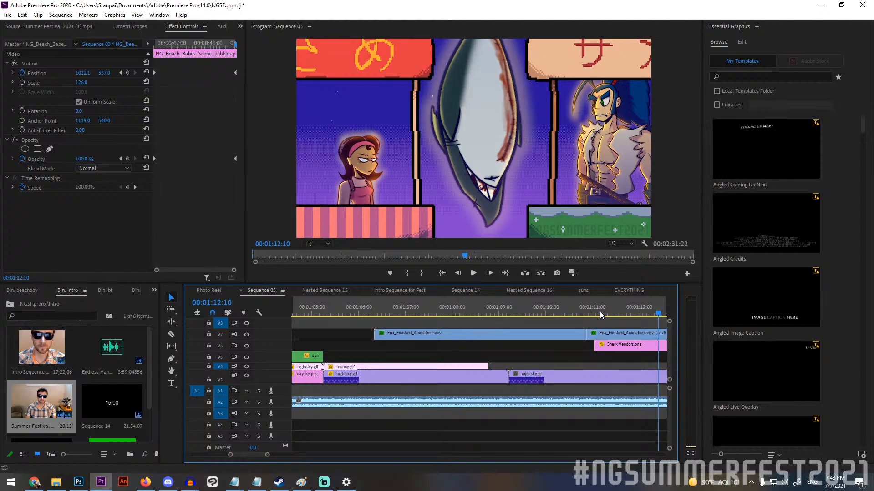
Play the nene_png.png and sasshole_png.png close-ups from 00:01:12:21 and set the playhead back to 00:01:16:16.
{"action": "scroll", "coordinate": [546, 336], "scroll_direction": "down", "scroll_amount": 3}
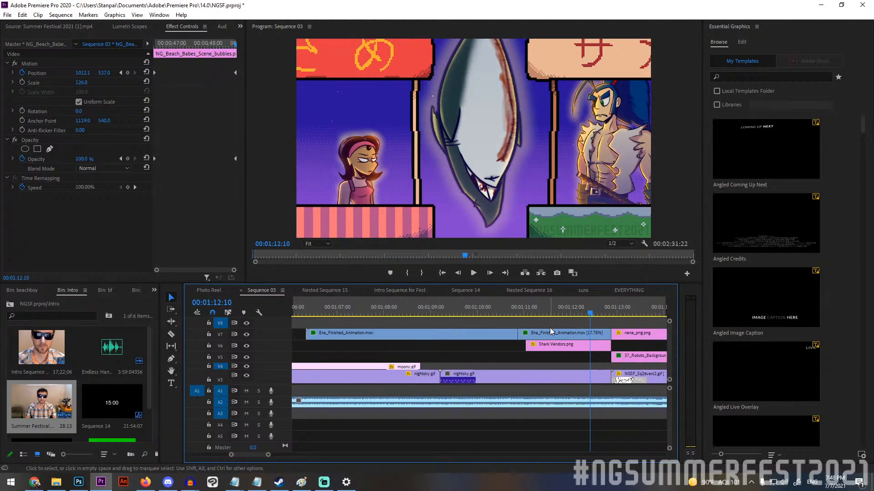
{"action": "scroll", "coordinate": [550, 328], "scroll_direction": "down", "scroll_amount": 4}
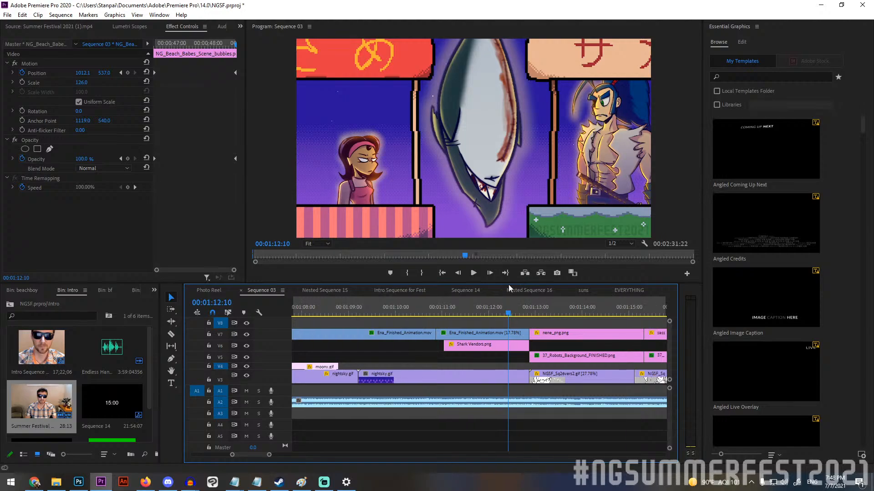
{"action": "left_click_drag", "start_coordinate": [508, 308], "coordinate": [531, 301]}
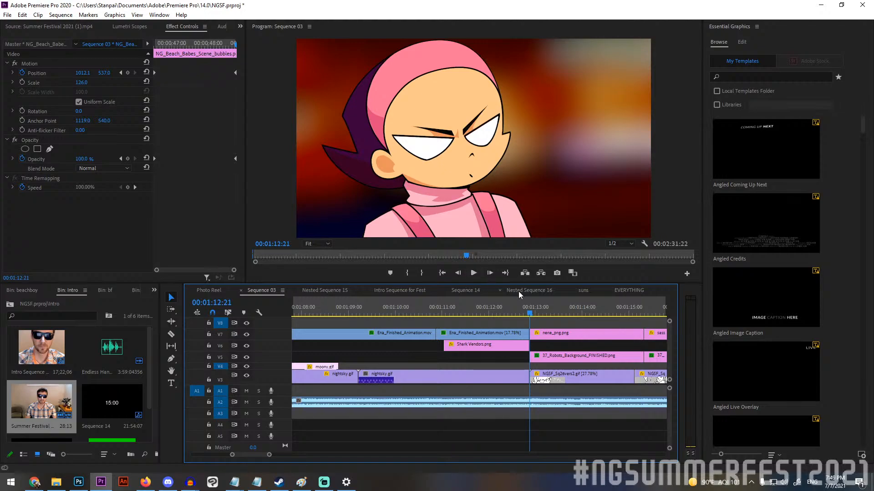
{"action": "left_click", "coordinate": [474, 272]}
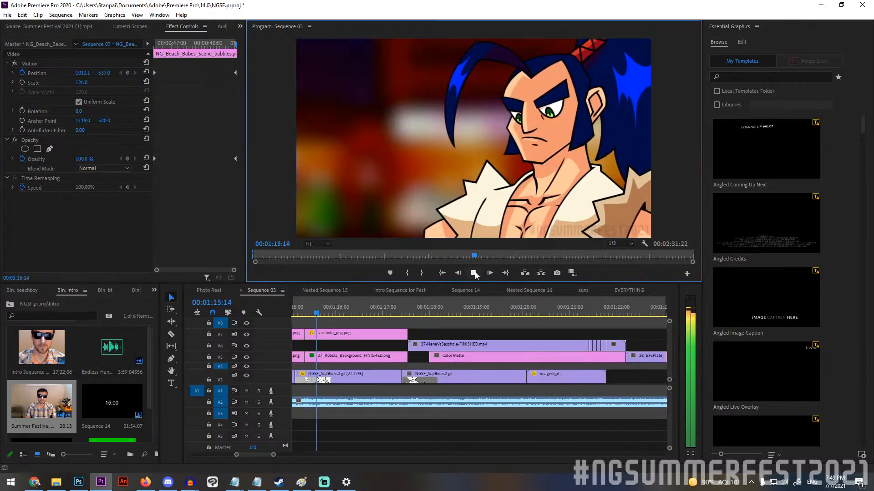
{"action": "left_click", "coordinate": [474, 273]}
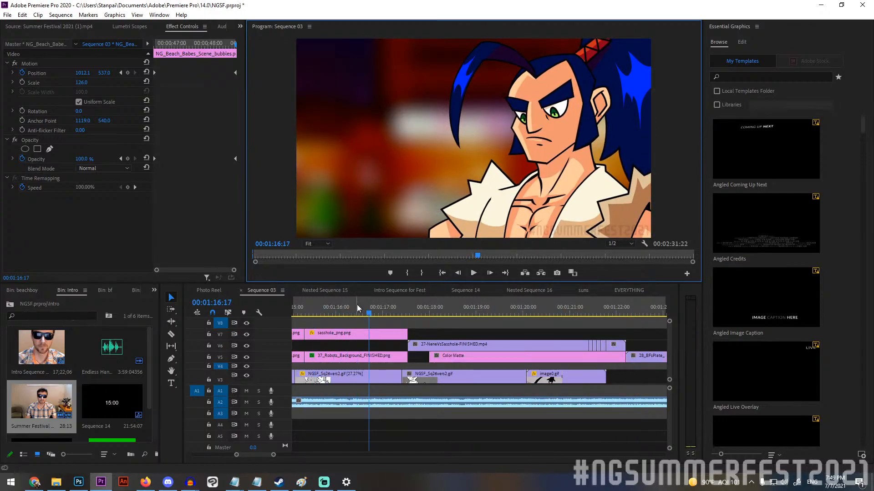
{"action": "left_click_drag", "start_coordinate": [355, 306], "coordinate": [479, 321]}
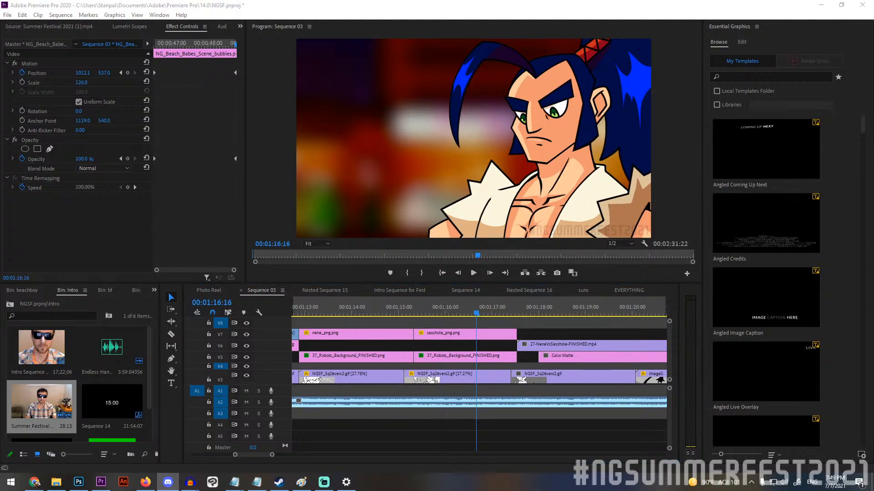
Move to the start of 27-NeneVsSasshole-FINISHED.mp4 at 00:01:17:13 and step back and forth through its frames to 00:01:17:19.
{"action": "left_click_drag", "start_coordinate": [476, 314], "coordinate": [517, 310]}
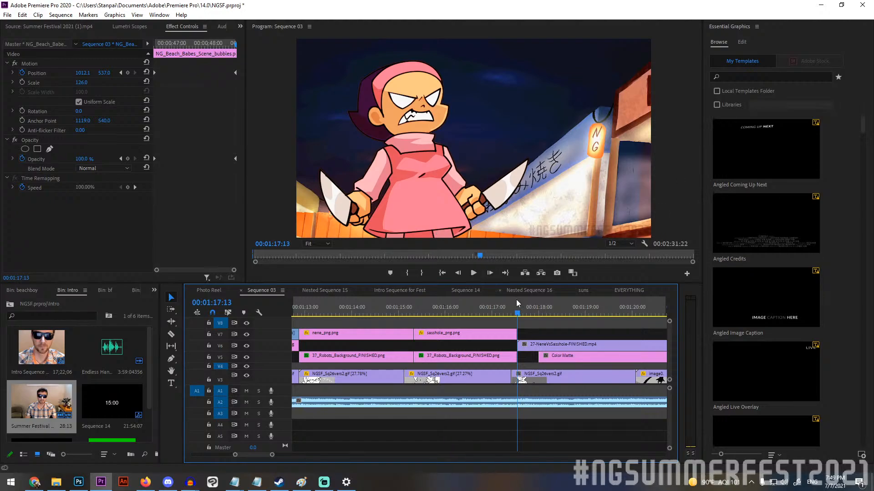
{"action": "key", "text": "Right"}
{"action": "key", "text": "Right"}
{"action": "key", "text": "Right"}
{"action": "key", "text": "Right"}
{"action": "key", "text": "Right"}
{"action": "key", "text": "Left"}
{"action": "key", "text": "Left"}
{"action": "key", "text": "Right"}
{"action": "key", "text": "Left"}
{"action": "key", "text": "Right"}
{"action": "key", "text": "Left"}
{"action": "key", "text": "Right"}
{"action": "key", "text": "Left"}
{"action": "key", "text": "Right"}
{"action": "key", "text": "Left"}
{"action": "key", "text": "Right"}
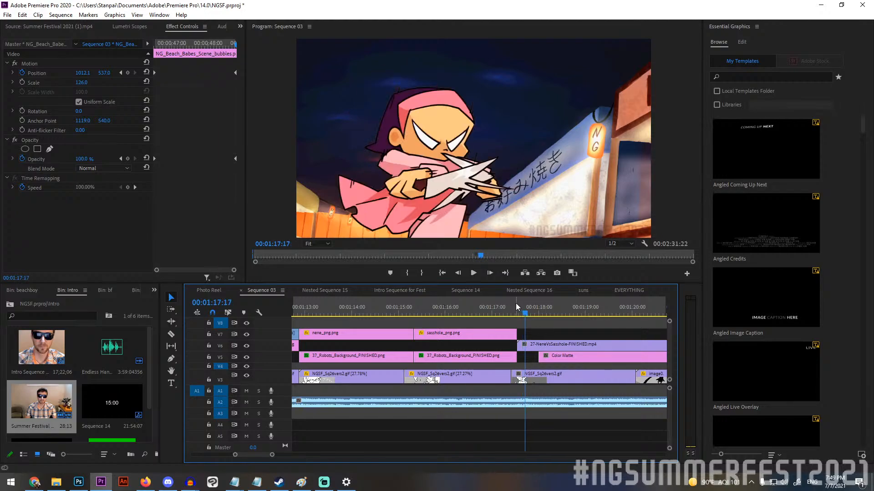
{"action": "key", "text": "Right"}
{"action": "key", "text": "Left"}
{"action": "key", "text": "Right"}
{"action": "key", "text": "Right"}
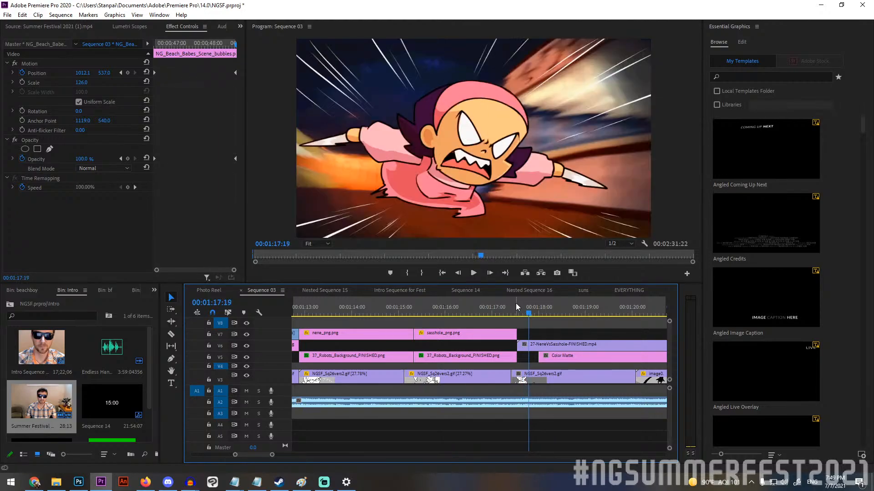
Step back and forth between frames 00:01:17:17 and 00:01:17:19 to compare the knife-crossing pose with the lunge.
{"action": "key", "text": "Left"}
{"action": "key", "text": "Left"}
{"action": "key", "text": "Left"}
{"action": "key", "text": "Right"}
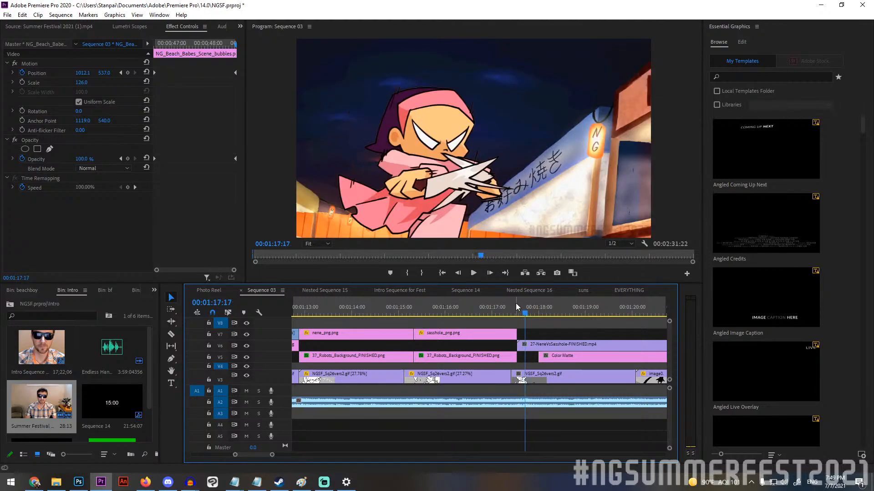
{"action": "key", "text": "Right"}
{"action": "key", "text": "Right"}
Review the knife lunge frames once more and advance to the swordsman shot at 00:01:18:00.
{"action": "key", "text": "Left"}
{"action": "key", "text": "Left"}
{"action": "key", "text": "Right"}
{"action": "key", "text": "Right"}
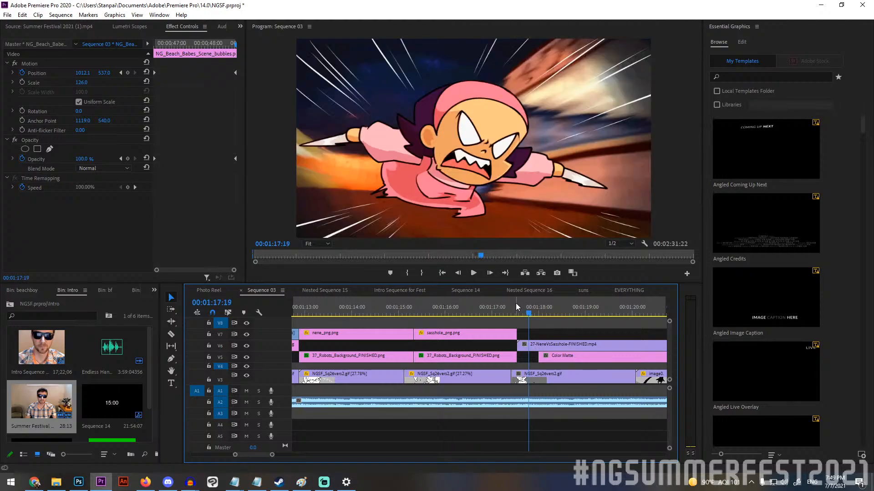
{"action": "key", "text": "Left"}
{"action": "key", "text": "Right"}
{"action": "key", "text": "Left"}
{"action": "key", "text": "Right"}
{"action": "key", "text": "Right"}
{"action": "key", "text": "Right"}
{"action": "key", "text": "Right"}
{"action": "key", "text": "Right"}
{"action": "key", "text": "Right"}
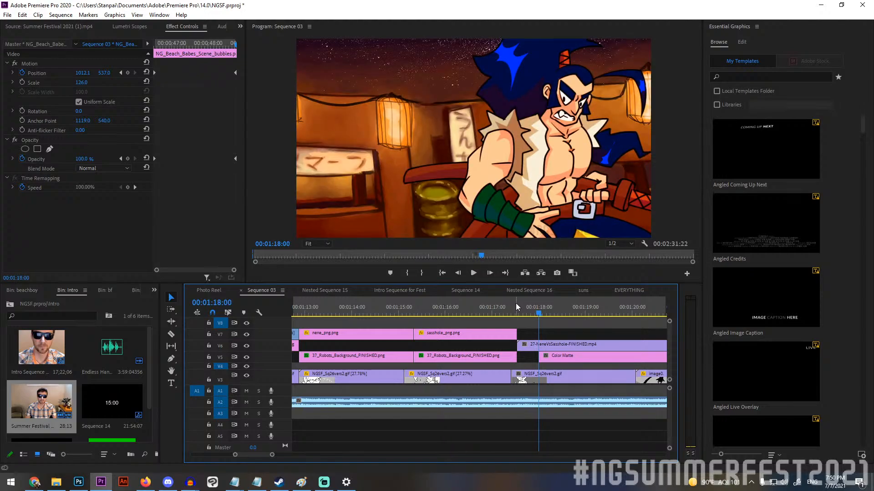
Step repeatedly across the cut between 00:01:17:19 and 00:01:18:00 to compare the lunge with the swordsman frame.
{"action": "key", "text": "Left"}
{"action": "key", "text": "Left"}
{"action": "key", "text": "Left"}
{"action": "key", "text": "Left"}
{"action": "key", "text": "Left"}
{"action": "key", "text": "Left"}
{"action": "key", "text": "Left"}
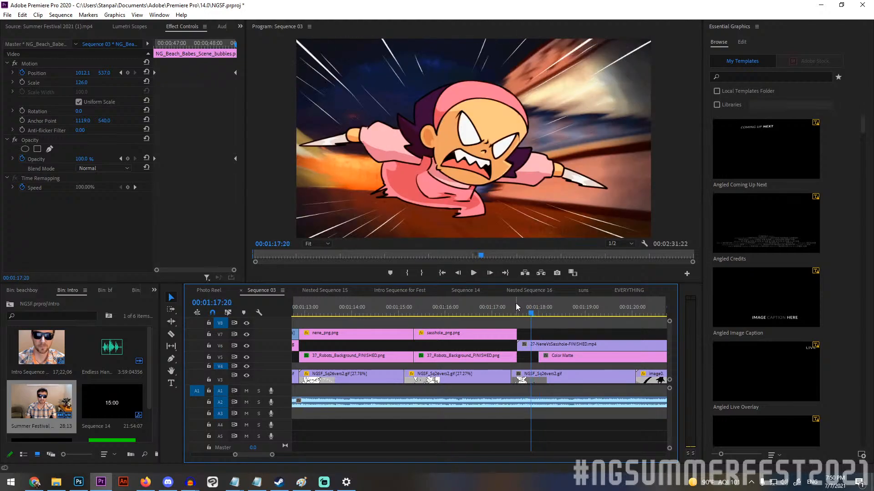
{"action": "key", "text": "Right"}
{"action": "key", "text": "Right"}
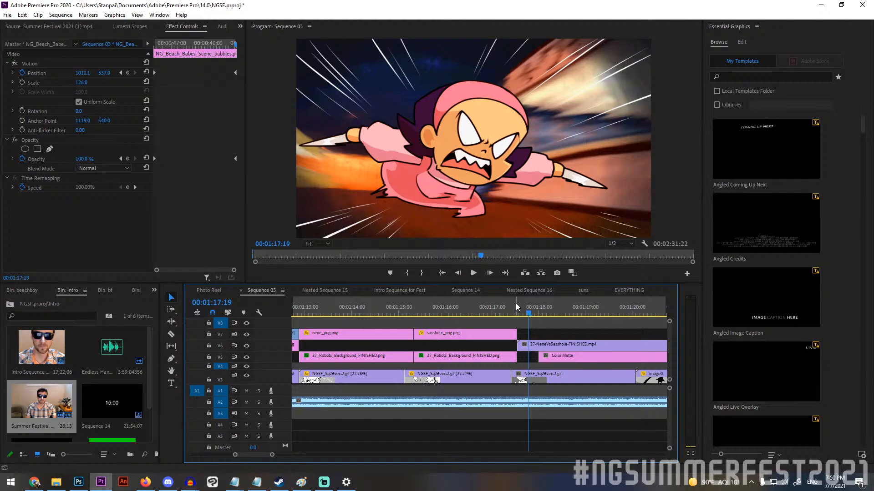
{"action": "key", "text": "Left"}
{"action": "key", "text": "Left"}
{"action": "key", "text": "Left"}
{"action": "key", "text": "Right"}
{"action": "key", "text": "Right"}
{"action": "key", "text": "Right"}
{"action": "key", "text": "Right"}
{"action": "key", "text": "Right"}
{"action": "key", "text": "Right"}
{"action": "key", "text": "Right"}
{"action": "key", "text": "Right"}
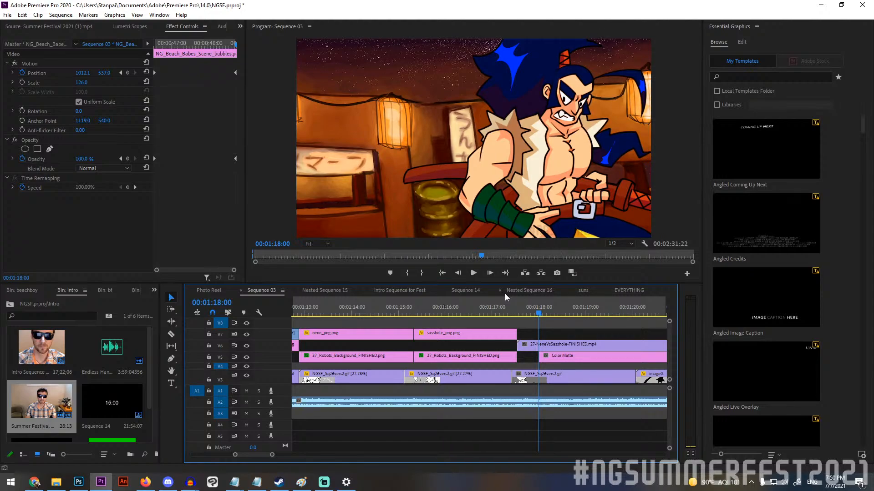
Go back to 00:01:17:19 and step forward through the sword-draw shot to the black frame at 00:01:18:09.
{"action": "key", "text": "Left"}
{"action": "key", "text": "Left"}
{"action": "key", "text": "Left"}
{"action": "key", "text": "Left"}
{"action": "key", "text": "Left"}
{"action": "key", "text": "Left"}
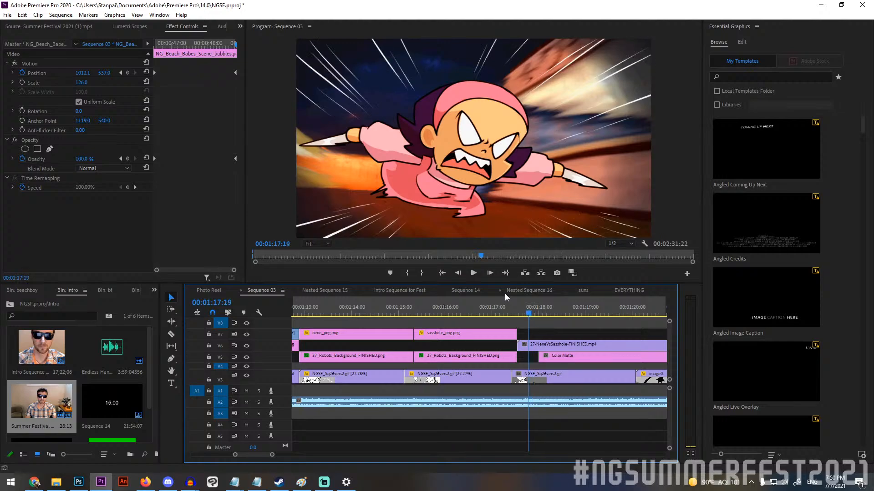
{"action": "key", "text": "Right"}
{"action": "key", "text": "Right"}
{"action": "key", "text": "Right"}
{"action": "key", "text": "Right"}
{"action": "key", "text": "Right"}
{"action": "key", "text": "Right"}
{"action": "key", "text": "Right"}
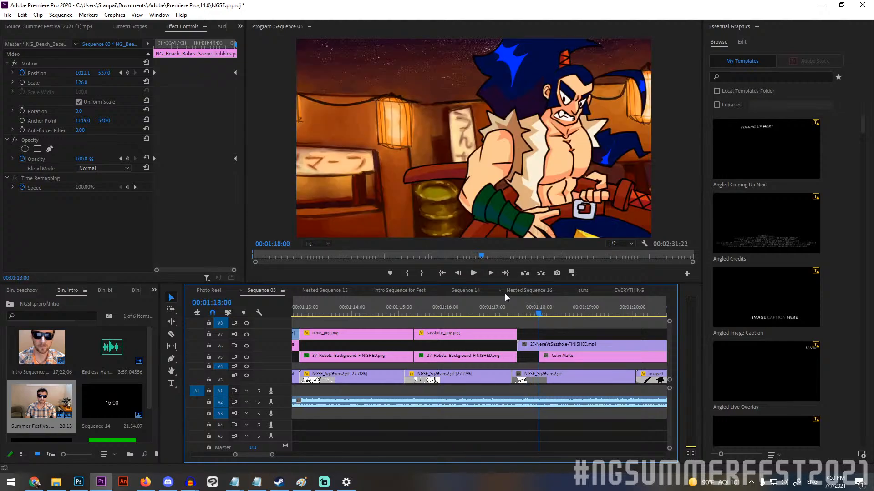
{"action": "key", "text": "Right"}
{"action": "key", "text": "Right"}
{"action": "key", "text": "Right"}
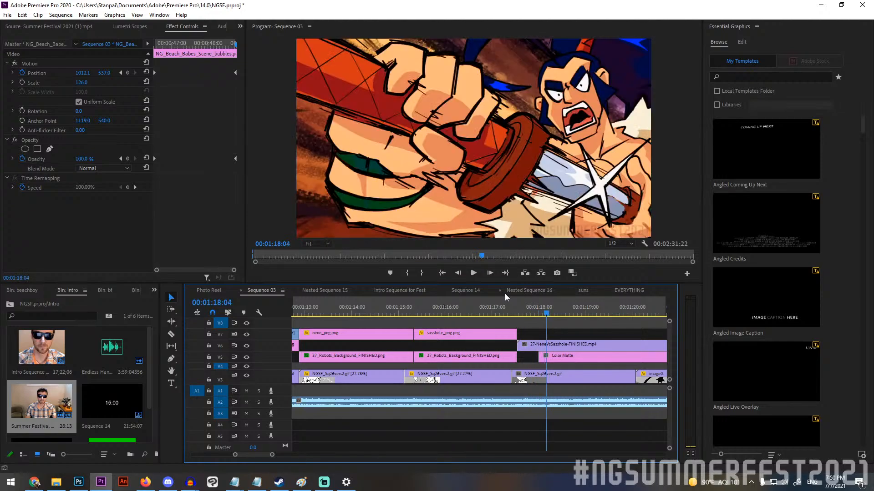
{"action": "key", "text": "Right"}
{"action": "key", "text": "Right"}
{"action": "key", "text": "Right"}
{"action": "key", "text": "Right"}
{"action": "key", "text": "Right"}
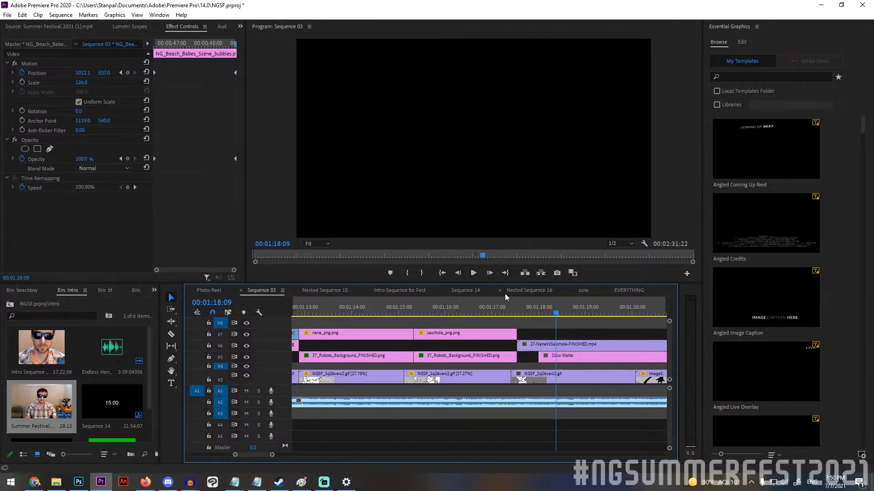
Step forward through the white slash effects on black from 00:01:18:09 to 00:01:19:15.
{"action": "key", "text": "Right"}
{"action": "key", "text": "Right"}
{"action": "key", "text": "Right"}
{"action": "key", "text": "Right"}
{"action": "key", "text": "Right"}
{"action": "key", "text": "Right"}
{"action": "key", "text": "Right"}
{"action": "key", "text": "Right"}
{"action": "key", "text": "Right"}
{"action": "key", "text": "Right"}
{"action": "key", "text": "Right"}
{"action": "key", "text": "Right"}
{"action": "key", "text": "Right"}
{"action": "key", "text": "Right"}
{"action": "key", "text": "Right"}
{"action": "key", "text": "Right"}
{"action": "key", "text": "Right"}
{"action": "key", "text": "Right"}
{"action": "key", "text": "Right"}
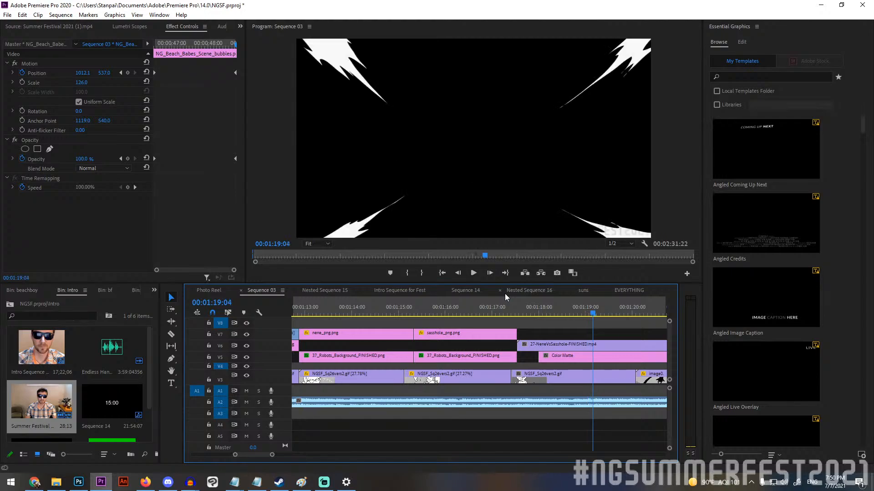
{"action": "key", "text": "Right"}
{"action": "key", "text": "Right"}
{"action": "key", "text": "Right"}
{"action": "key", "text": "Right"}
{"action": "key", "text": "Right"}
{"action": "key", "text": "Right"}
{"action": "key", "text": "Right"}
{"action": "key", "text": "Right"}
{"action": "key", "text": "Right"}
{"action": "key", "text": "Right"}
{"action": "key", "text": "Right"}
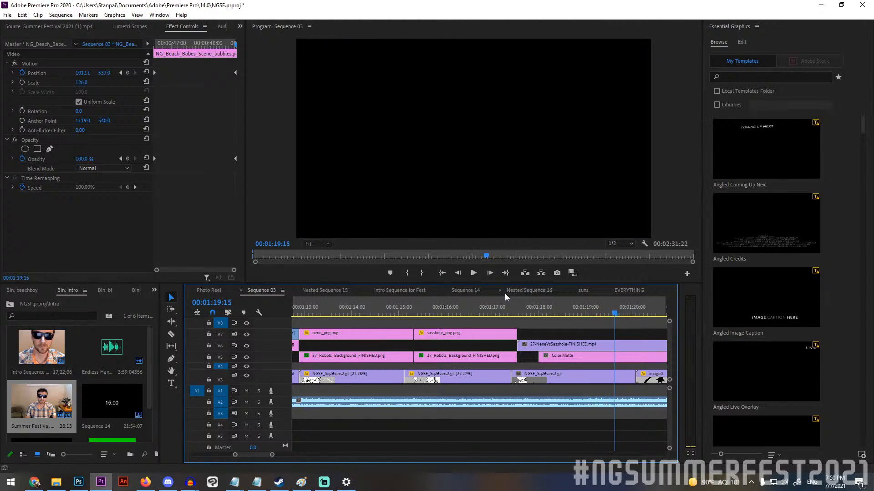
Step around the end of the slash effects, then play the sequence and stop at 00:01:20:06.
{"action": "key", "text": "Right"}
{"action": "key", "text": "Right"}
{"action": "key", "text": "Right"}
{"action": "key", "text": "Left"}
{"action": "key", "text": "Left"}
{"action": "key", "text": "Left"}
{"action": "key", "text": "Left"}
{"action": "key", "text": "Left"}
{"action": "key", "text": "Left"}
{"action": "key", "text": "Left"}
{"action": "key", "text": "Left"}
{"action": "key", "text": "Left"}
{"action": "key", "text": "Left"}
{"action": "key", "text": "Left"}
{"action": "key", "text": "Left"}
{"action": "key", "text": "Left"}
{"action": "key", "text": "Left"}
{"action": "key", "text": "Left"}
{"action": "key", "text": "Left"}
{"action": "key", "text": "Left"}
{"action": "key", "text": "Left"}
{"action": "key", "text": "Left"}
{"action": "key", "text": "Left"}
{"action": "key", "text": "space"}
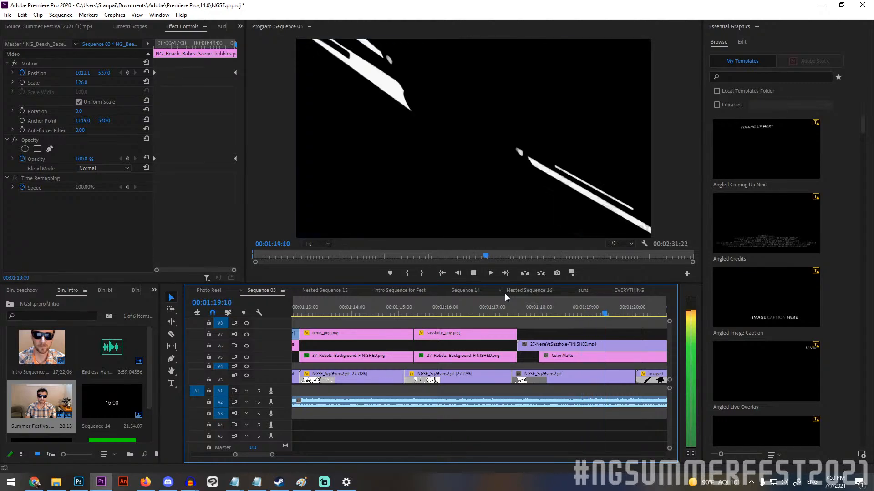
{"action": "key", "text": "space"}
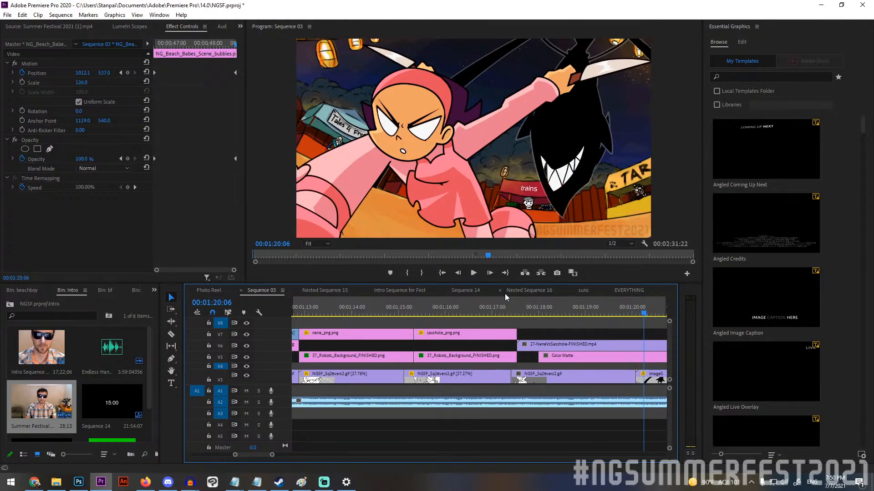
Return to the black frame at 00:01:19:16 and step forward to the festival background shot at 00:01:20:02.
{"action": "key", "text": "Left"}
{"action": "key", "text": "Left"}
{"action": "key", "text": "Left"}
{"action": "key", "text": "Left"}
{"action": "key", "text": "Left"}
{"action": "key", "text": "Left"}
{"action": "key", "text": "Left"}
{"action": "key", "text": "Left"}
{"action": "key", "text": "Left"}
{"action": "key", "text": "Left"}
{"action": "key", "text": "Left"}
{"action": "key", "text": "Left"}
{"action": "key", "text": "Left"}
{"action": "key", "text": "Left"}
{"action": "key", "text": "Left"}
{"action": "key", "text": "Left"}
{"action": "key", "text": "Right"}
{"action": "key", "text": "Right"}
{"action": "key", "text": "Right"}
{"action": "key", "text": "Right"}
{"action": "key", "text": "Right"}
{"action": "key", "text": "Right"}
{"action": "key", "text": "Right"}
{"action": "key", "text": "Right"}
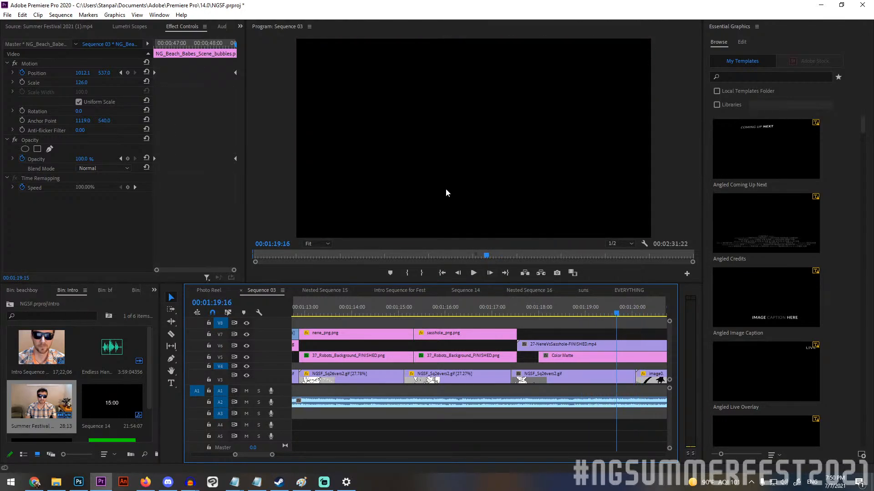
{"action": "key", "text": "Right"}
{"action": "key", "text": "Right"}
{"action": "key", "text": "Right"}
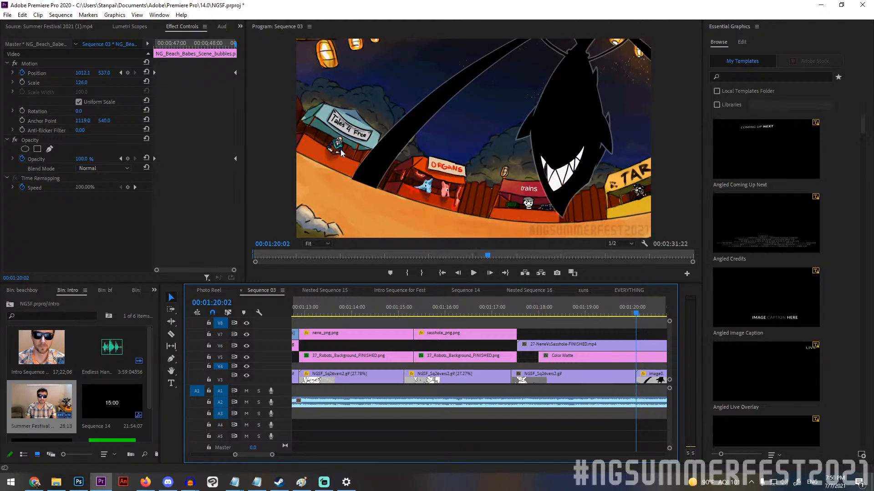
Step through the two fighters' landing poses to 00:01:20:17 and back one frame to 00:01:20:16.
{"action": "key", "text": "Right"}
{"action": "key", "text": "Right"}
{"action": "key", "text": "Right"}
{"action": "key", "text": "Right"}
{"action": "key", "text": "Right"}
{"action": "key", "text": "Right"}
{"action": "key", "text": "Right"}
{"action": "key", "text": "Right"}
{"action": "key", "text": "Right"}
{"action": "key", "text": "Right"}
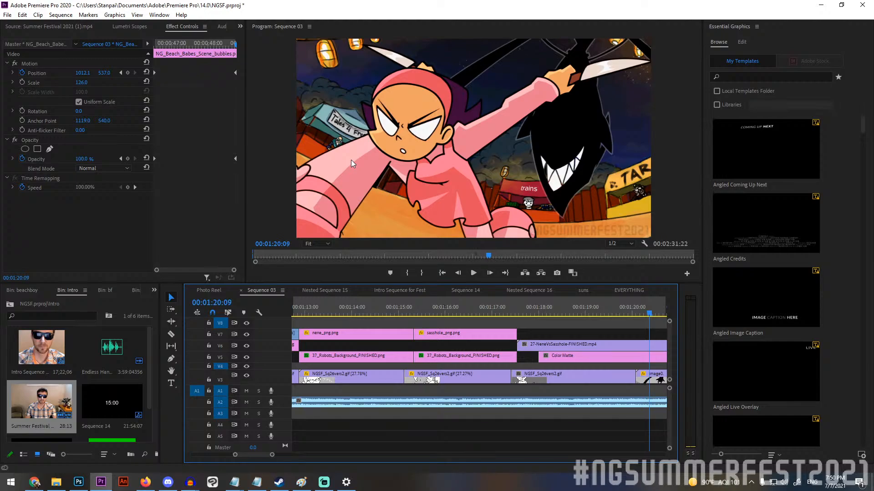
{"action": "key", "text": "Right"}
{"action": "key", "text": "Right"}
{"action": "key", "text": "Right"}
{"action": "key", "text": "Right"}
{"action": "key", "text": "Right"}
{"action": "key", "text": "Right"}
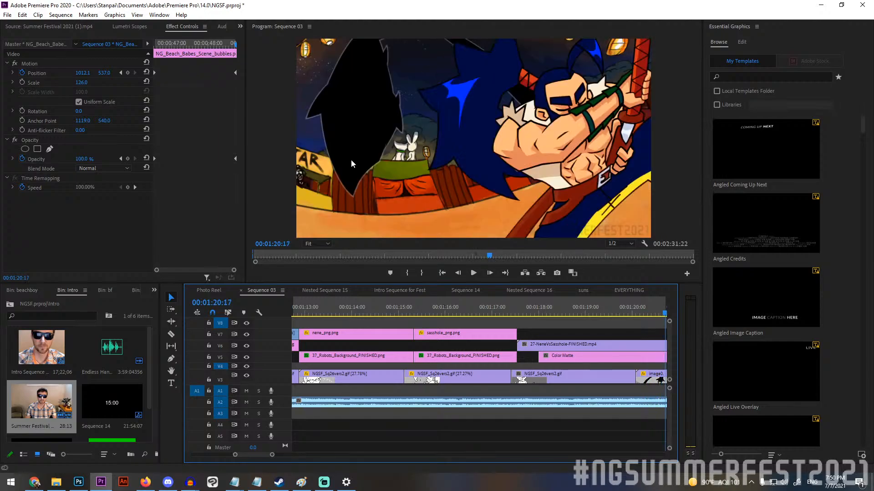
{"action": "key", "text": "Left"}
{"action": "key", "text": "Left"}
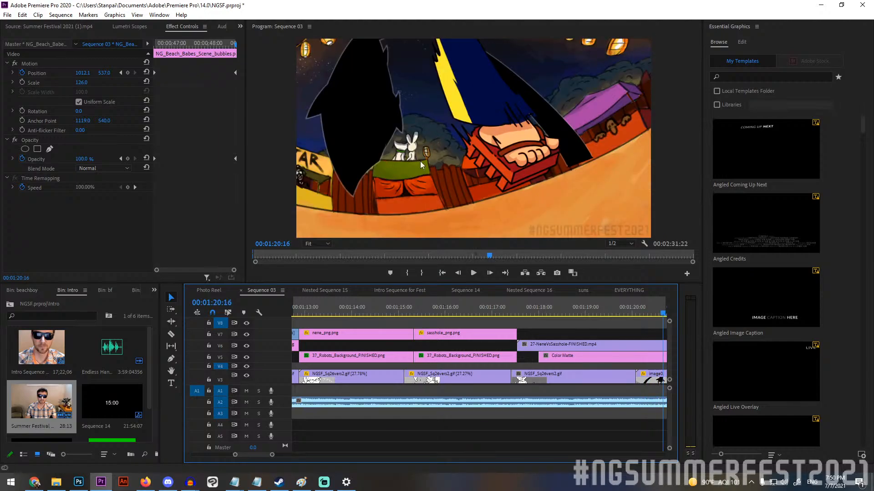
Advance to 00:01:21:00 and step back and forth across the cut to the grinning silhouette at 00:01:21:01.
{"action": "key", "text": "Right"}
{"action": "key", "text": "Right"}
{"action": "key", "text": "Right"}
{"action": "key", "text": "Right"}
{"action": "key", "text": "Right"}
{"action": "key", "text": "Right"}
{"action": "key", "text": "Right"}
{"action": "key", "text": "Right"}
{"action": "key", "text": "Right"}
{"action": "key", "text": "Right"}
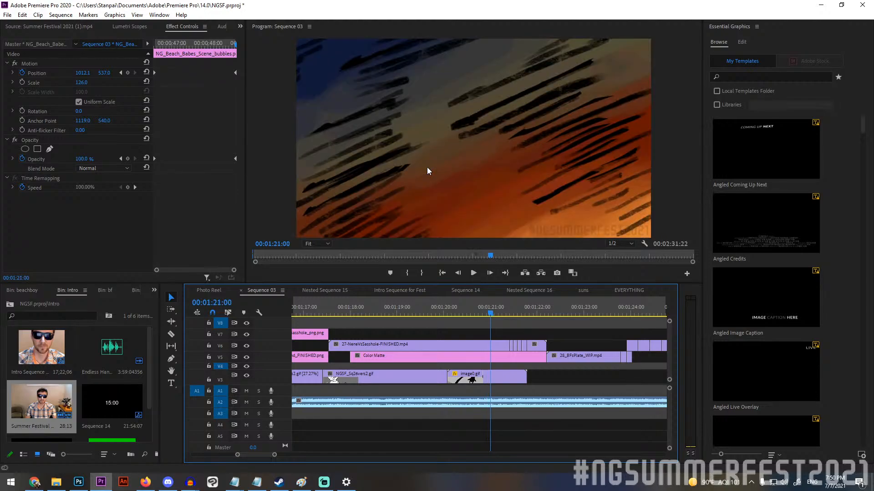
{"action": "key", "text": "Left"}
{"action": "key", "text": "Left"}
{"action": "key", "text": "Left"}
{"action": "key", "text": "Right"}
{"action": "key", "text": "Right"}
{"action": "key", "text": "Right"}
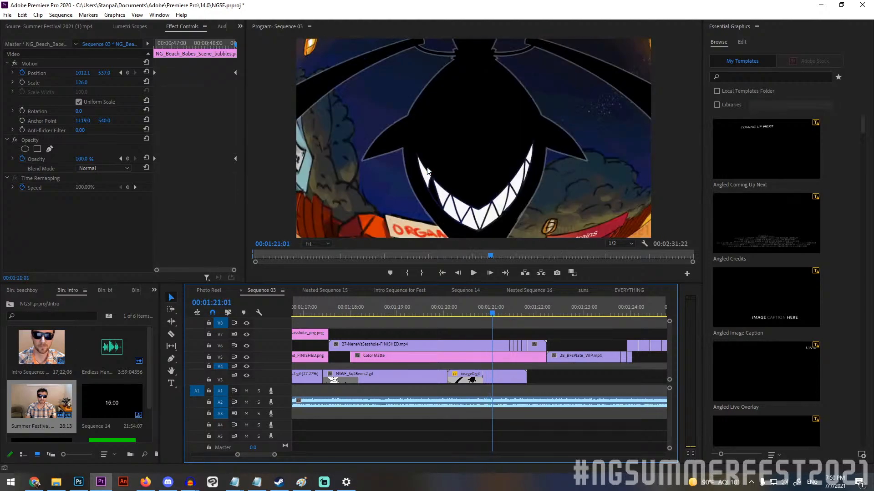
Play the sequence up to the plate shot at 00:01:22:13, then step back to 00:01:21:19.
{"action": "left_click", "coordinate": [474, 275]}
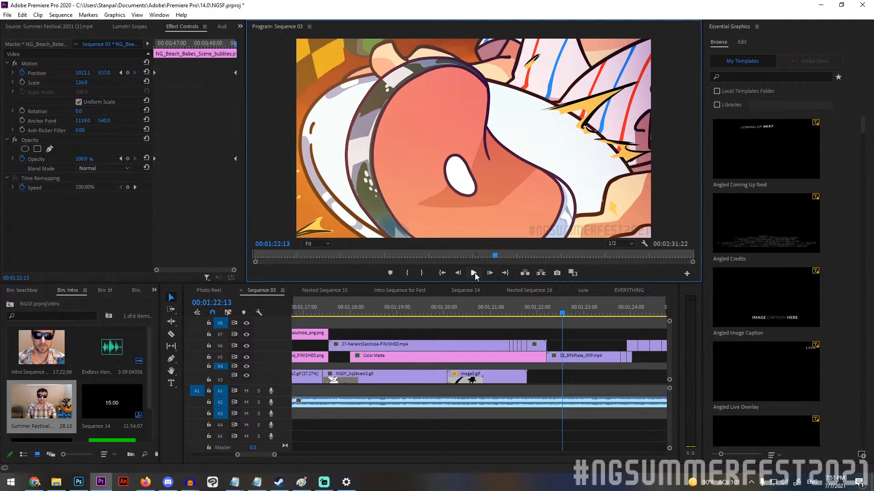
{"action": "key", "text": "Left"}
{"action": "key", "text": "Left"}
{"action": "key", "text": "Left"}
{"action": "key", "text": "Left"}
{"action": "key", "text": "Left"}
{"action": "key", "text": "Left"}
{"action": "key", "text": "Left"}
{"action": "key", "text": "Left"}
{"action": "key", "text": "Left"}
{"action": "key", "text": "Left"}
{"action": "key", "text": "Left"}
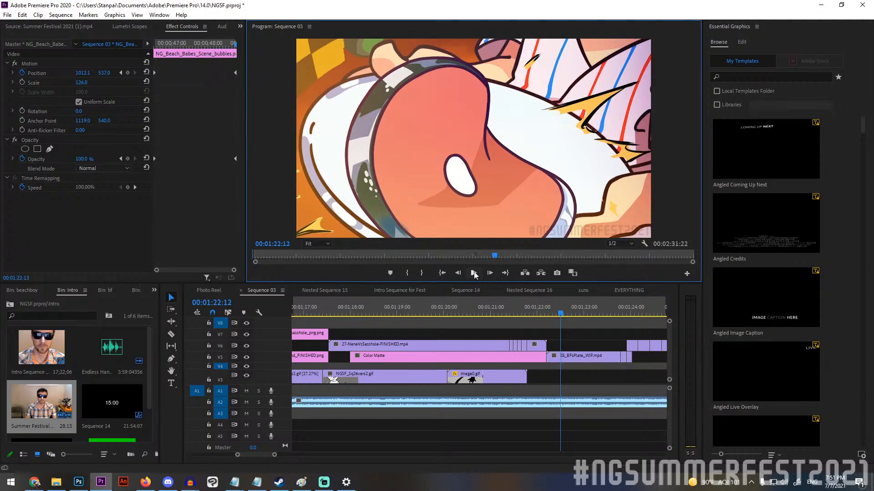
{"action": "key", "text": "Left"}
{"action": "key", "text": "Left"}
{"action": "key", "text": "Left"}
{"action": "key", "text": "Left"}
{"action": "key", "text": "Left"}
{"action": "key", "text": "Left"}
{"action": "key", "text": "Left"}
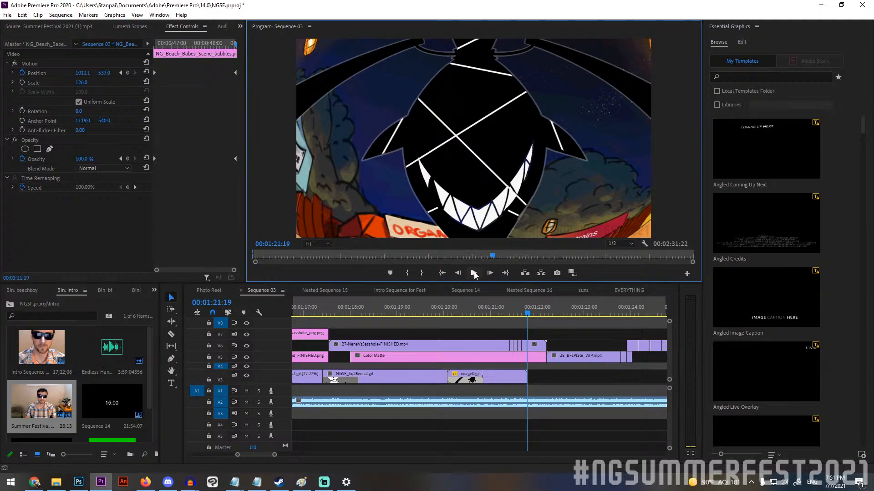
Move the playhead to 00:01:21:05 and 00:01:21:09 to inspect the short cut pieces of 27-NeneVsSasshole-FINISHED.mp4.
{"action": "left_click_drag", "start_coordinate": [518, 304], "coordinate": [500, 304]}
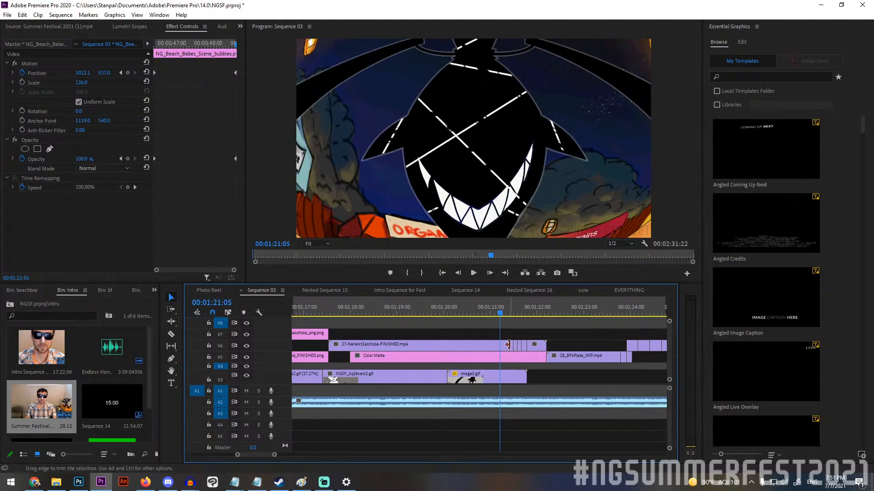
{"action": "scroll", "coordinate": [511, 345], "scroll_direction": "up", "scroll_amount": 5}
{"action": "left_click", "coordinate": [490, 314]}
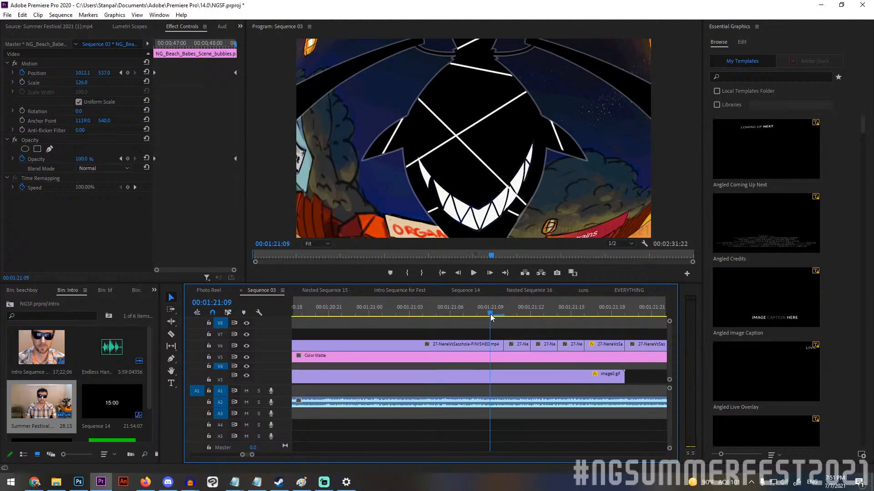
{"action": "mouse_move", "coordinate": [490, 314]}
{"action": "left_mouse_down"}
{"action": "mouse_move", "coordinate": [659, 318]}
{"action": "mouse_move", "coordinate": [491, 317]}
{"action": "left_mouse_up"}
{"action": "scroll", "coordinate": [487, 392], "scroll_direction": "down", "scroll_amount": 5}
{"action": "scroll", "coordinate": [548, 377], "scroll_direction": "up", "scroll_amount": 2}
{"action": "scroll", "coordinate": [437, 346], "scroll_direction": "down", "scroll_amount": 2}
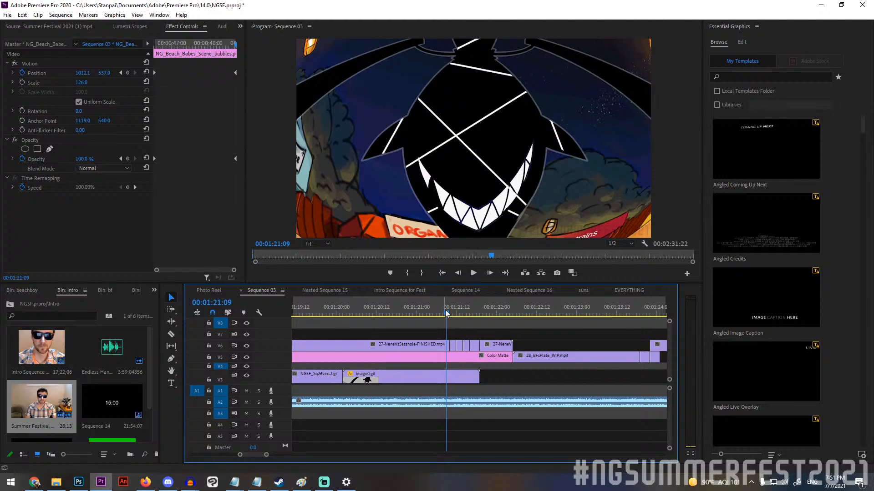
Scrub to the white burst at 00:01:21:20 and step through the explosion frames to 00:01:22:04.
{"action": "left_click_drag", "start_coordinate": [445, 313], "coordinate": [483, 306]}
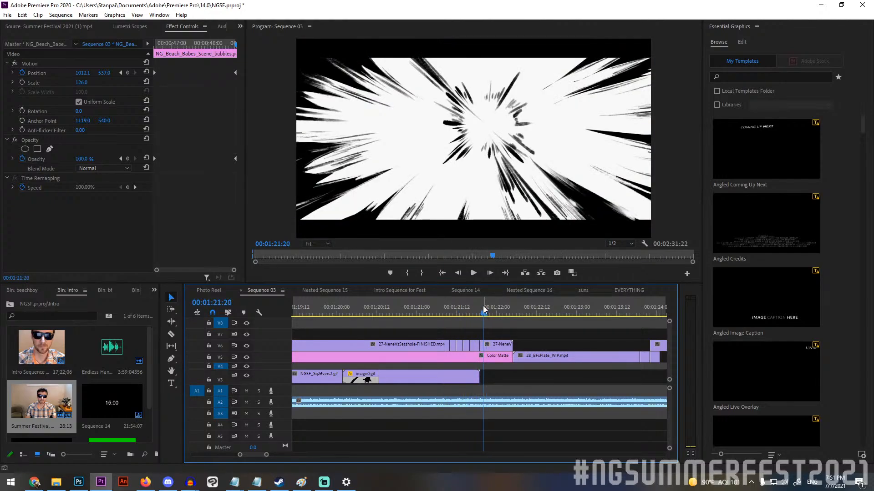
{"action": "key", "text": "Right"}
{"action": "key", "text": "Right"}
{"action": "key", "text": "Right"}
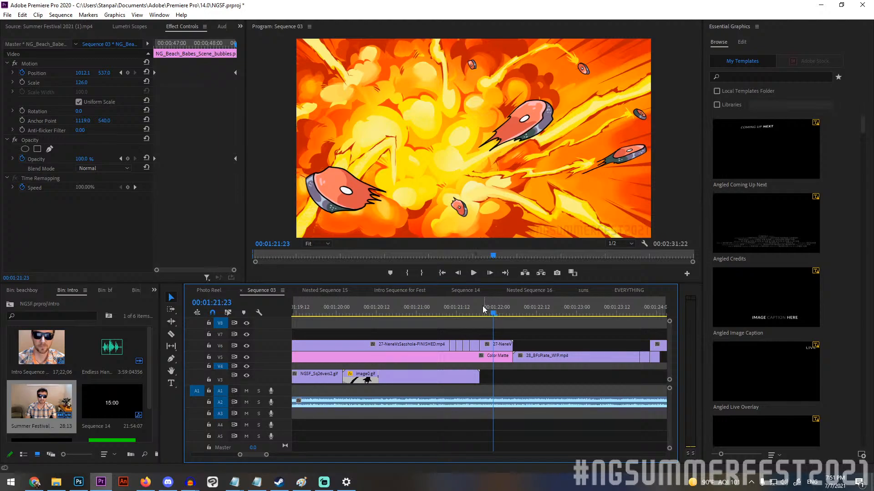
{"action": "key", "text": "Right"}
{"action": "key", "text": "Right"}
{"action": "key", "text": "Right"}
Step back and forth between 00:01:22:04 and 00:01:22:05 to compare the flying meat with the start of 28_BFsPlate_WIP.mp4.
{"action": "key", "text": "Right"}
{"action": "key", "text": "Right"}
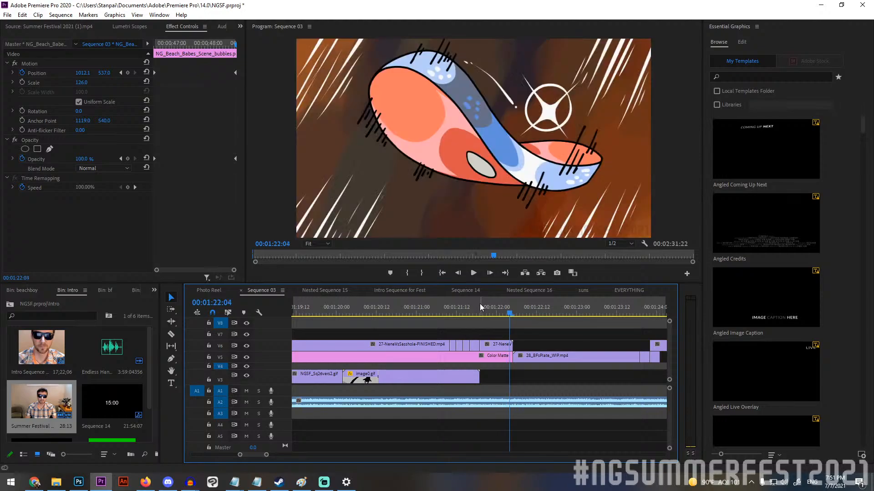
{"action": "key", "text": "Right"}
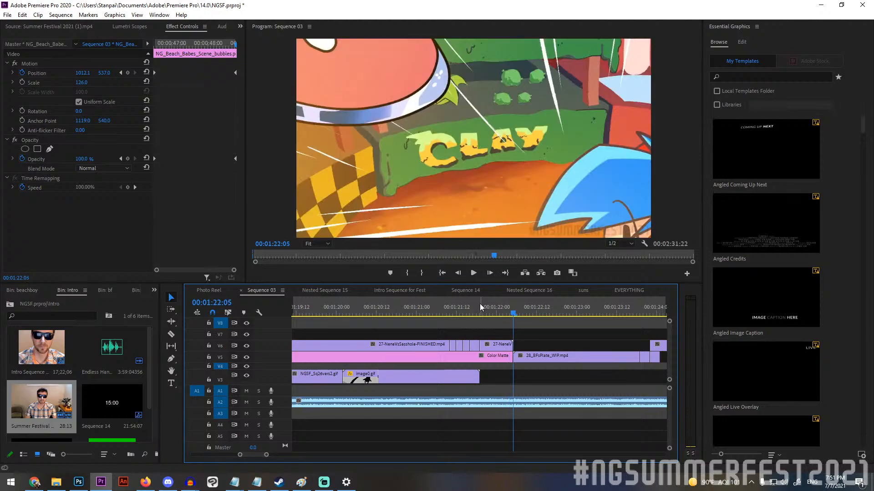
{"action": "key", "text": "Left"}
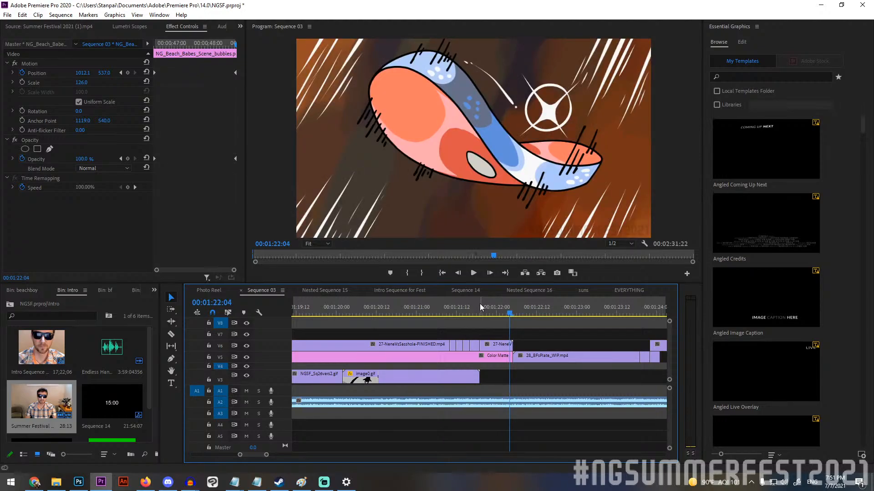
{"action": "key", "text": "Right"}
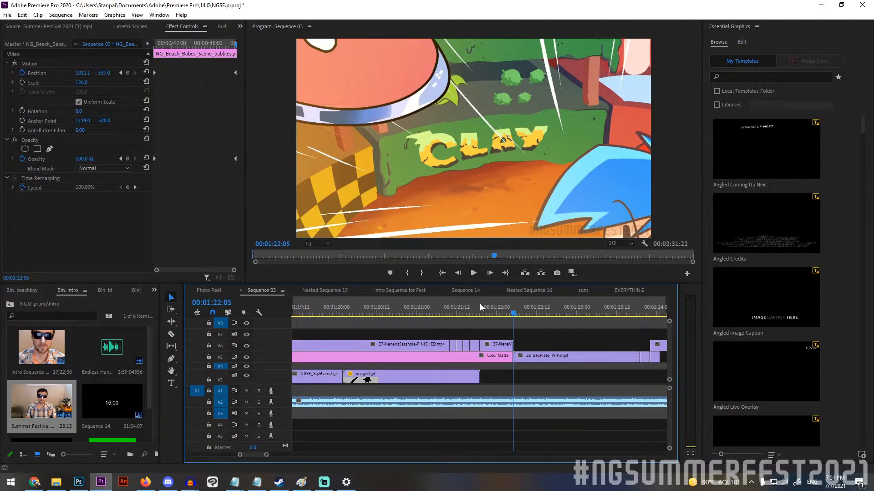
{"action": "key", "text": "Left"}
{"action": "key", "text": "Right"}
{"action": "key", "text": "Left"}
{"action": "key", "text": "Right"}
{"action": "key", "text": "Left"}
{"action": "key", "text": "Right"}
{"action": "key", "text": "Left"}
{"action": "key", "text": "Right"}
Step forward through the 28_BFsPlate_WIP.mp4 shot to the meat landing on the plate at 00:01:22:17.
{"action": "key", "text": "Right"}
{"action": "key", "text": "Right"}
{"action": "key", "text": "Right"}
{"action": "key", "text": "Right"}
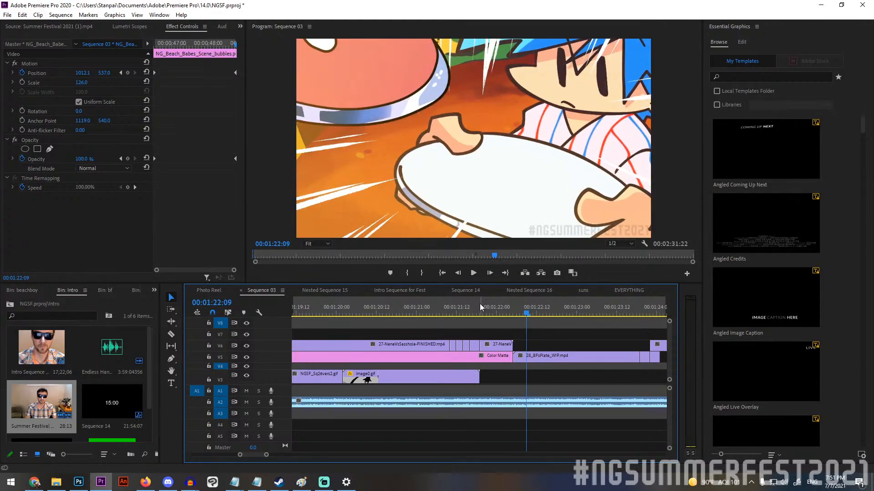
{"action": "key", "text": "Right"}
{"action": "key", "text": "Right"}
{"action": "key", "text": "Right"}
{"action": "key", "text": "Right"}
{"action": "key", "text": "Right"}
{"action": "key", "text": "Right"}
{"action": "key", "text": "Right"}
{"action": "key", "text": "Right"}
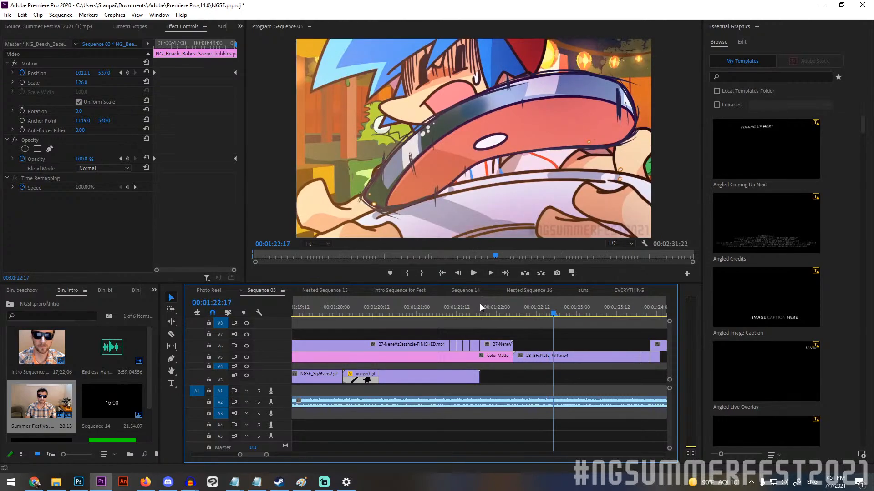
Step forward through the 28_BFsPlate_WIP.mp4 shot from the meat landing to the held plate pose at 00:01:23:19.
{"action": "key", "text": "Right"}
{"action": "key", "text": "Right"}
{"action": "key", "text": "Right"}
{"action": "key", "text": "Right"}
{"action": "key", "text": "Right"}
{"action": "key", "text": "Right"}
{"action": "key", "text": "Right"}
{"action": "key", "text": "Right"}
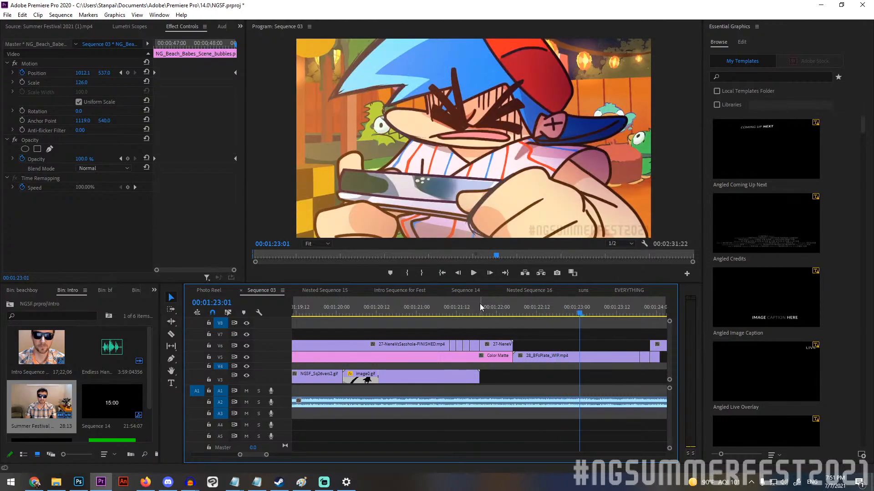
{"action": "key", "text": "Right"}
{"action": "key", "text": "Right"}
{"action": "key", "text": "Right"}
{"action": "key", "text": "Right"}
{"action": "key", "text": "Right"}
{"action": "key", "text": "Right"}
{"action": "key", "text": "Right"}
{"action": "key", "text": "Right"}
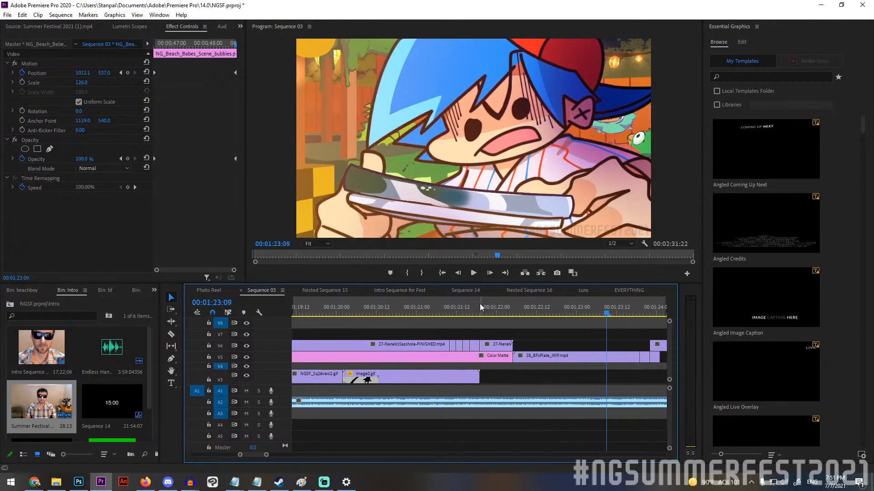
{"action": "key", "text": "Right"}
{"action": "key", "text": "Right"}
{"action": "key", "text": "Right"}
{"action": "key", "text": "Right"}
{"action": "key", "text": "Right"}
{"action": "key", "text": "Right"}
{"action": "key", "text": "Right"}
{"action": "key", "text": "Right"}
{"action": "key", "text": "Right"}
{"action": "key", "text": "Right"}
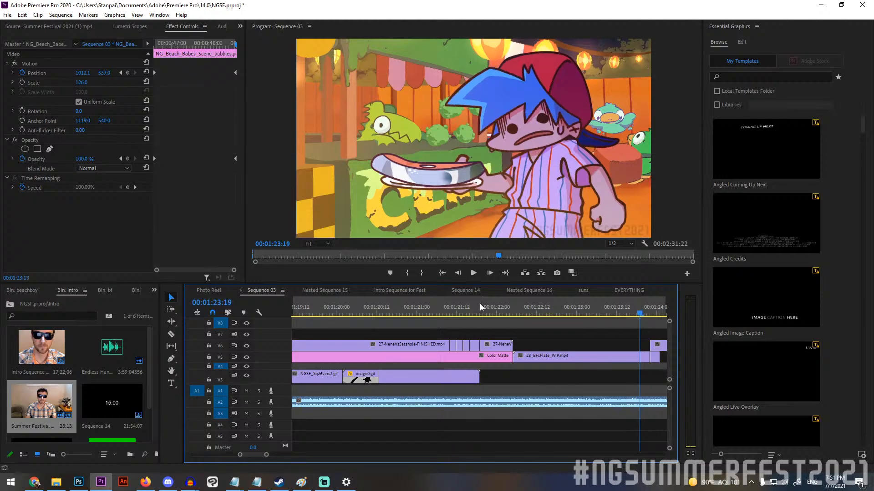
Step forward from 00:01:23:19 to 00:01:24:11 to inspect the short pieces that end the plate shot.
{"action": "scroll", "coordinate": [451, 322], "scroll_direction": "down", "scroll_amount": 4}
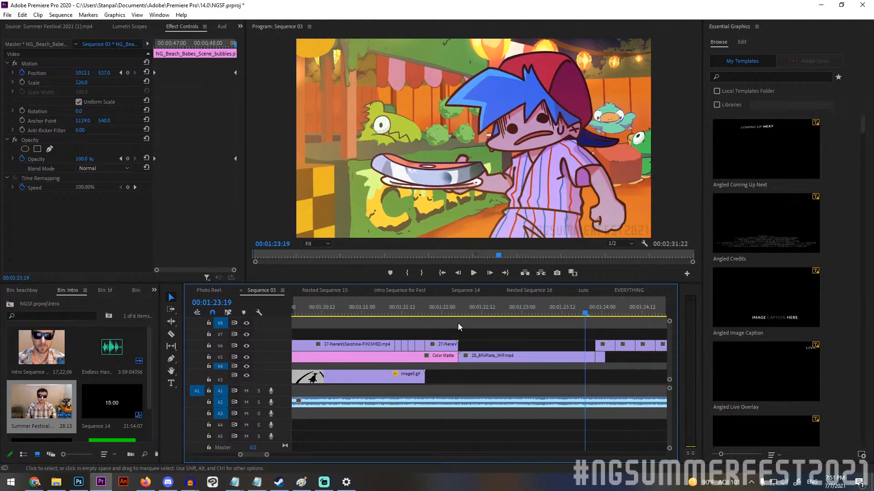
{"action": "scroll", "coordinate": [457, 321], "scroll_direction": "down", "scroll_amount": 3}
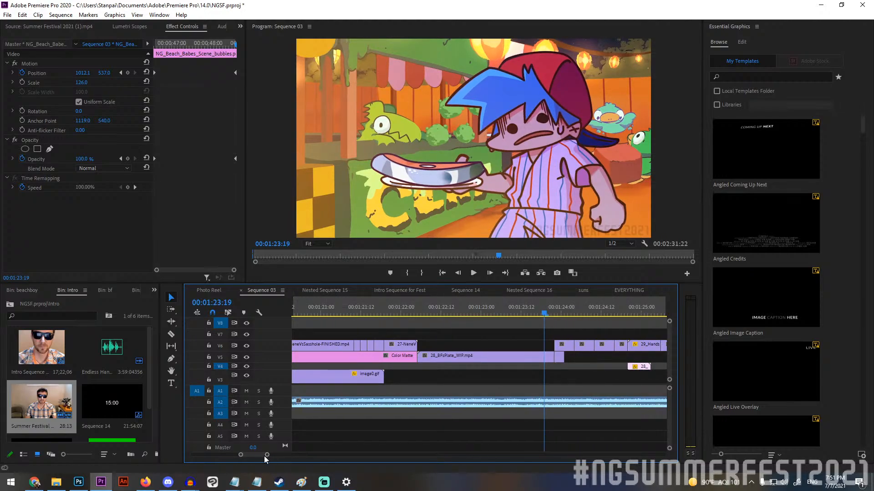
{"action": "scroll", "coordinate": [261, 454], "scroll_direction": "down", "scroll_amount": 4}
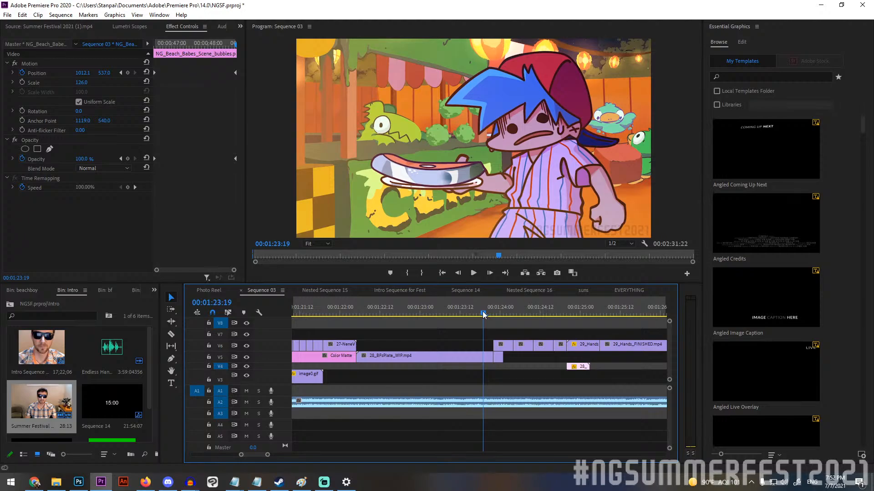
{"action": "key", "text": "Right"}
{"action": "key", "text": "Right"}
{"action": "key", "text": "Right"}
{"action": "key", "text": "Right"}
{"action": "key", "text": "Right"}
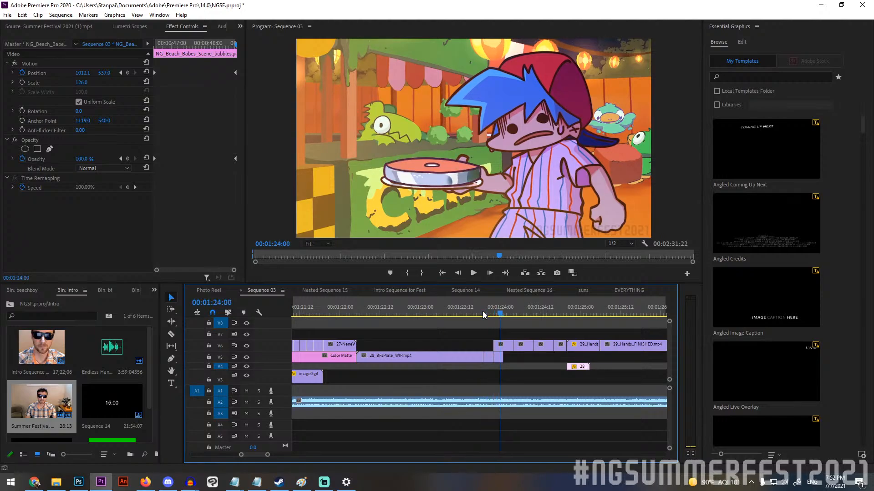
{"action": "key", "text": "Right"}
{"action": "key", "text": "Right"}
{"action": "key", "text": "Right"}
{"action": "key", "text": "Right"}
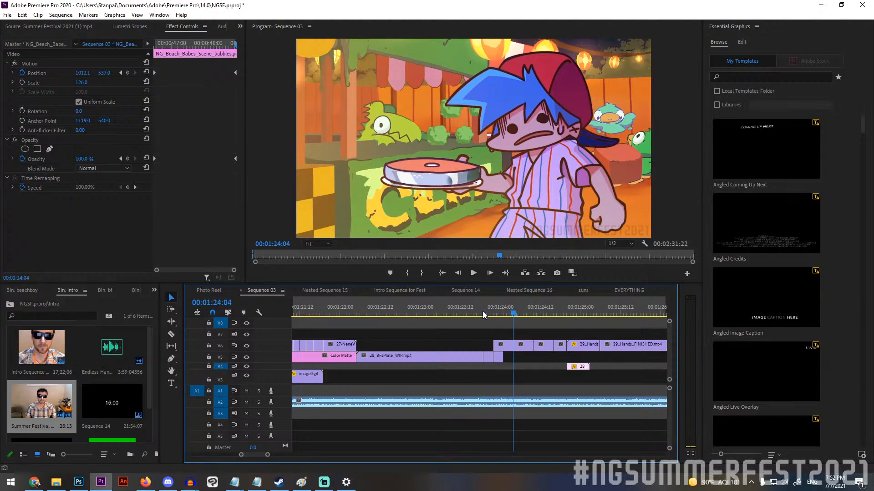
{"action": "key", "text": "Right"}
{"action": "key", "text": "Right"}
{"action": "key", "text": "Right"}
{"action": "key", "text": "Right"}
{"action": "key", "text": "Right"}
{"action": "key", "text": "Right"}
{"action": "key", "text": "Right"}
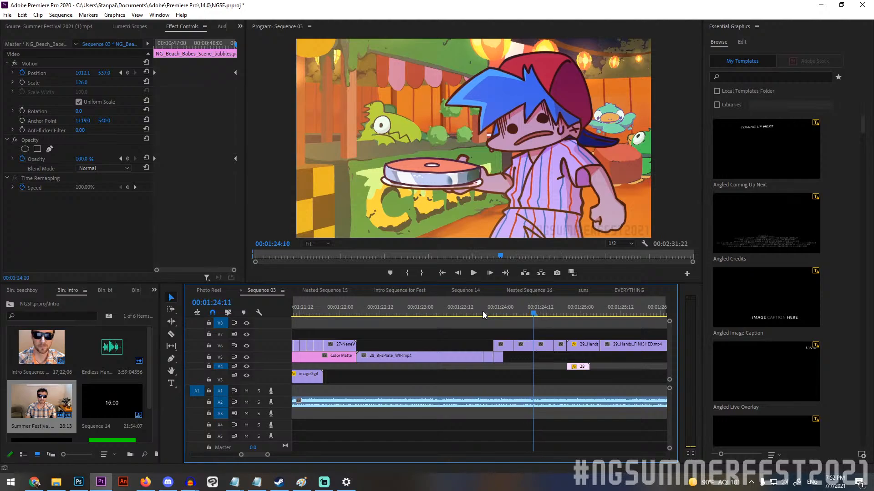
Step back to 00:01:24:05, then return to the held plate pose and inspect its frames up to 00:01:23:23.
{"action": "key", "text": "Left"}
{"action": "key", "text": "Left"}
{"action": "key", "text": "Left"}
{"action": "key", "text": "Left"}
{"action": "key", "text": "Left"}
{"action": "key", "text": "Left"}
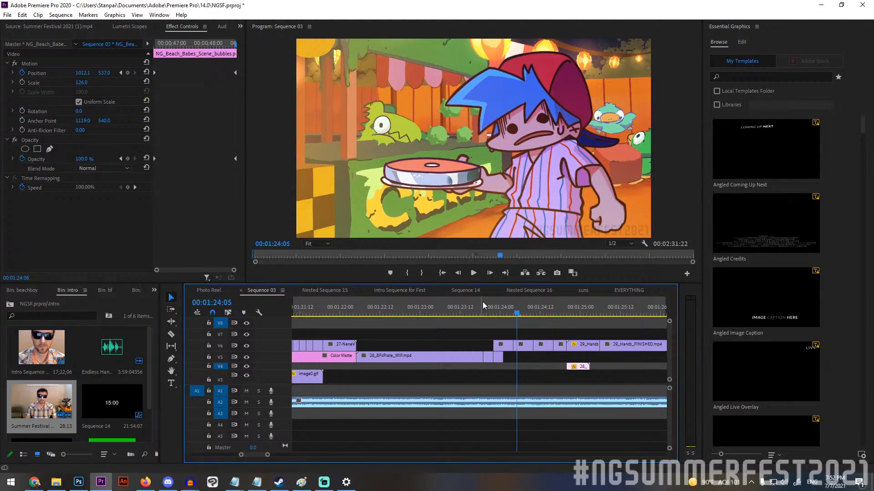
{"action": "key", "text": "Right"}
{"action": "key", "text": "Right"}
{"action": "left_click", "coordinate": [483, 307]}
{"action": "key", "text": "Right"}
{"action": "key", "text": "Right"}
{"action": "key", "text": "Right"}
{"action": "key", "text": "Right"}
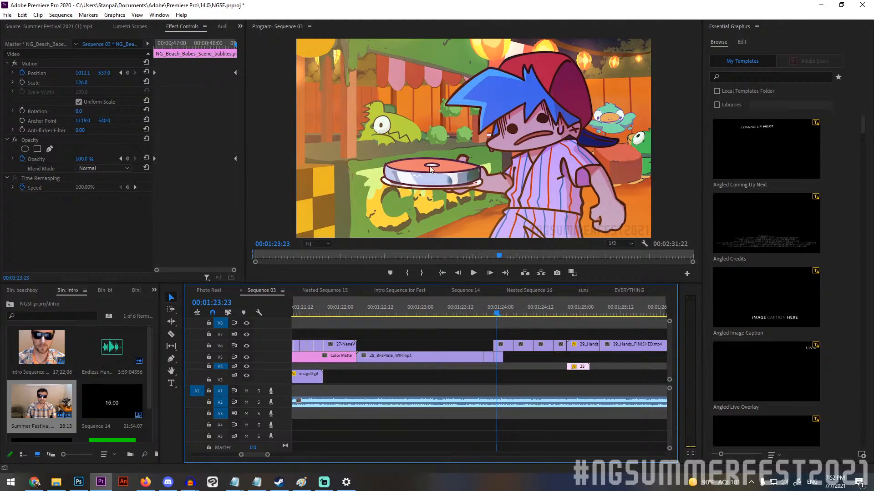
Select the short repeated 28_BFsPlate_WIP.mp4 pieces in turn and play the plate shot through to 00:01:24:15.
{"action": "left_click", "coordinate": [500, 344]}
{"action": "left_click", "coordinate": [560, 344]}
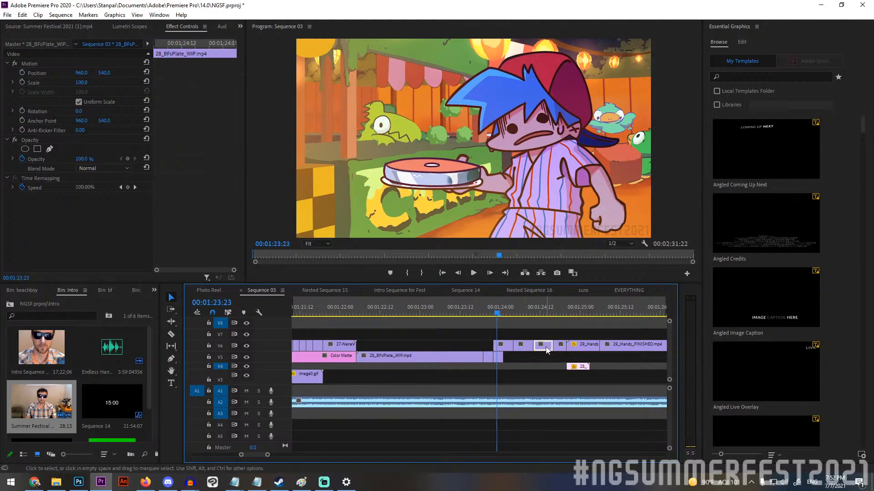
{"action": "left_click_drag", "start_coordinate": [489, 302], "coordinate": [394, 301]}
{"action": "key", "text": "space"}
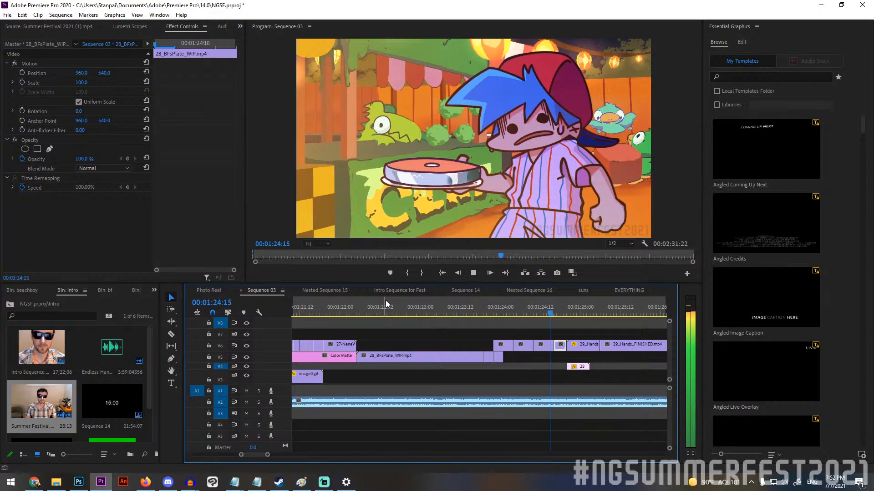
{"action": "key", "text": "space"}
Scrub to the fist close-up at 00:01:24:20 and 00:01:25:06, then play the 29_Hands_FINISHED.mp4 shot to 00:01:26:22.
{"action": "left_click_drag", "start_coordinate": [549, 300], "coordinate": [567, 300]}
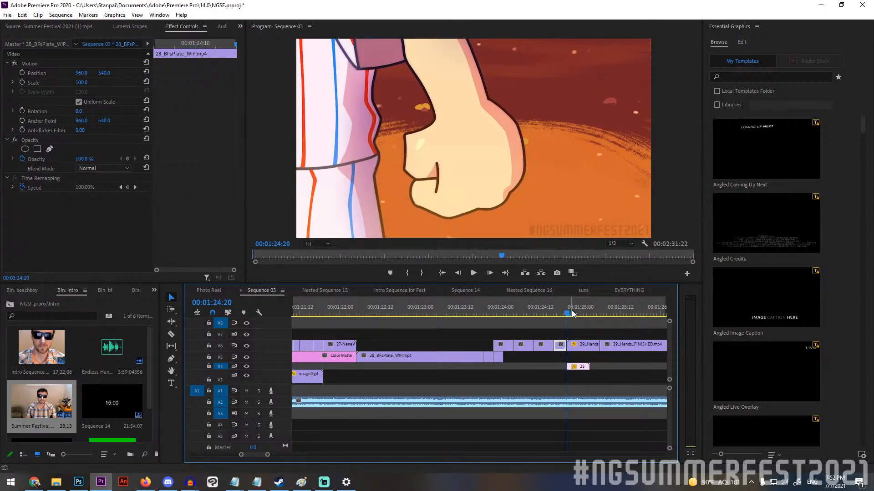
{"action": "left_click_drag", "start_coordinate": [562, 312], "coordinate": [600, 313]}
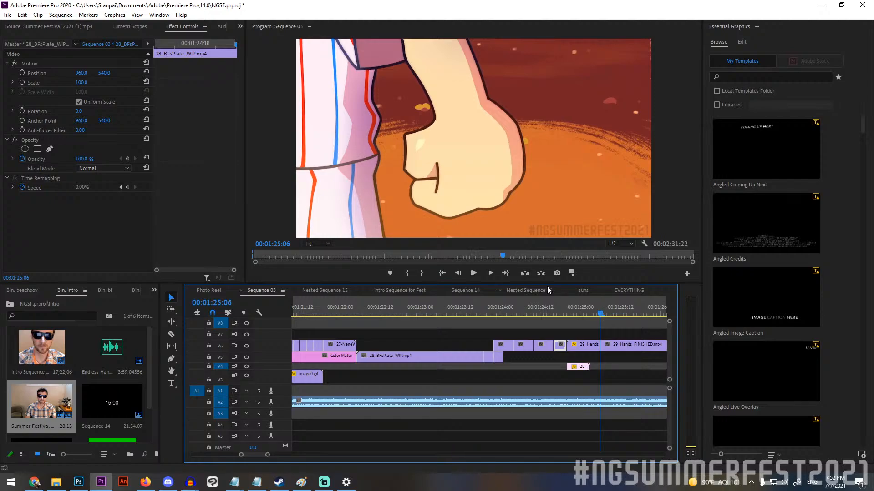
{"action": "left_click", "coordinate": [472, 273]}
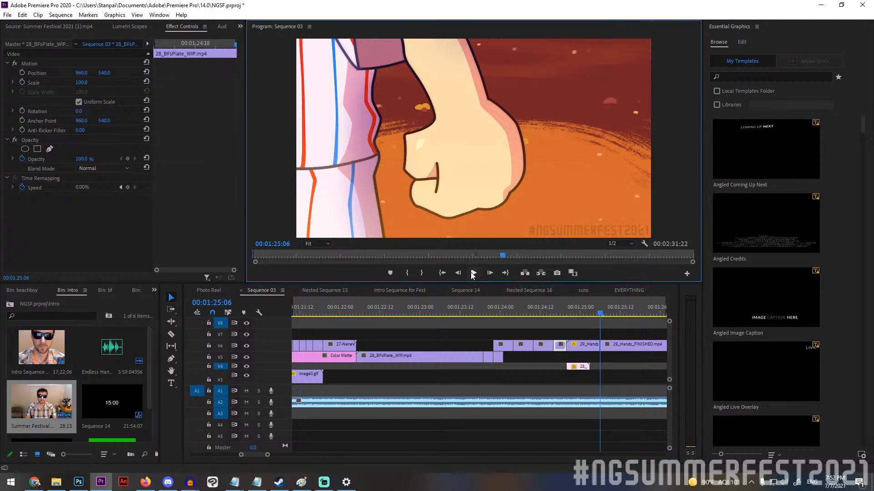
{"action": "left_click", "coordinate": [473, 273]}
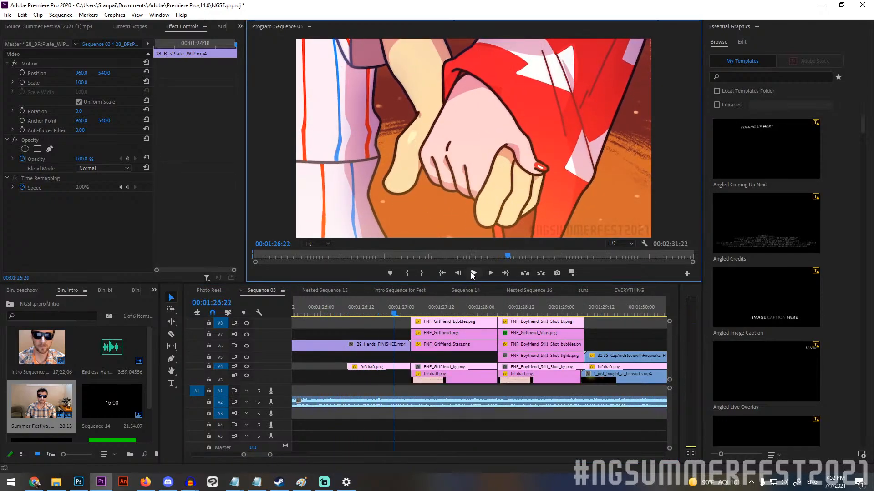
Play the layered FNF_Girlfriend and FNF_Boyfriend still shots, replaying from the start of the girlfriend shot up to 00:01:29:09.
{"action": "left_click", "coordinate": [472, 273]}
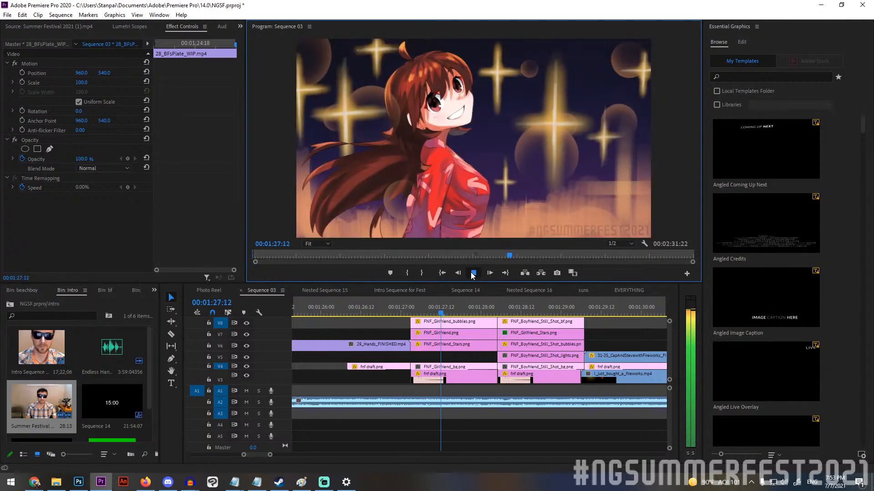
{"action": "left_click", "coordinate": [492, 273]}
{"action": "left_click_drag", "start_coordinate": [446, 304], "coordinate": [412, 315]}
{"action": "left_click", "coordinate": [472, 273]}
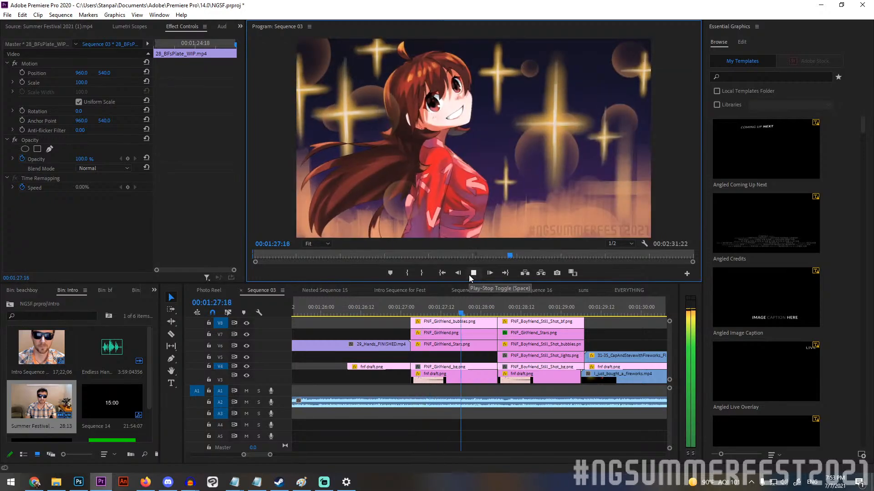
{"action": "left_click", "coordinate": [472, 275]}
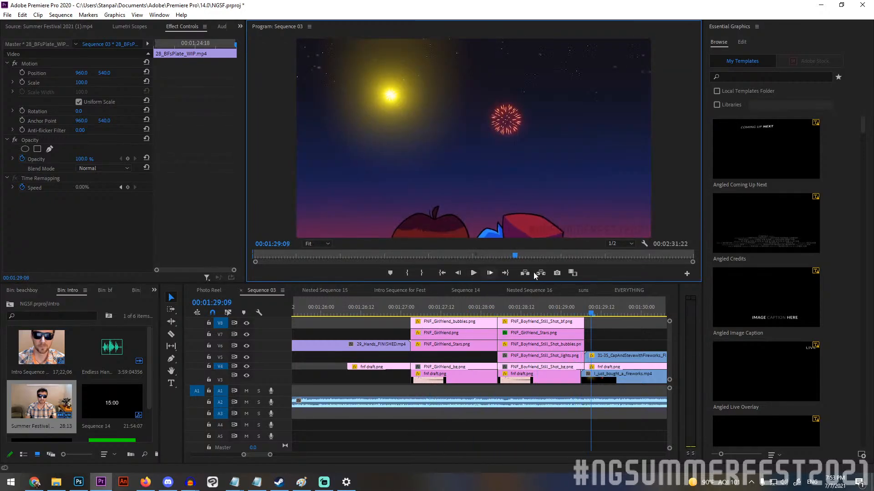
Play the 31-35_CapAndStevewithFireworks_FINISHED.mp4 scene from 00:01:29:07 to 00:01:38:05, then scrub back to the held rocket at 00:01:37:12.
{"action": "left_click", "coordinate": [586, 307]}
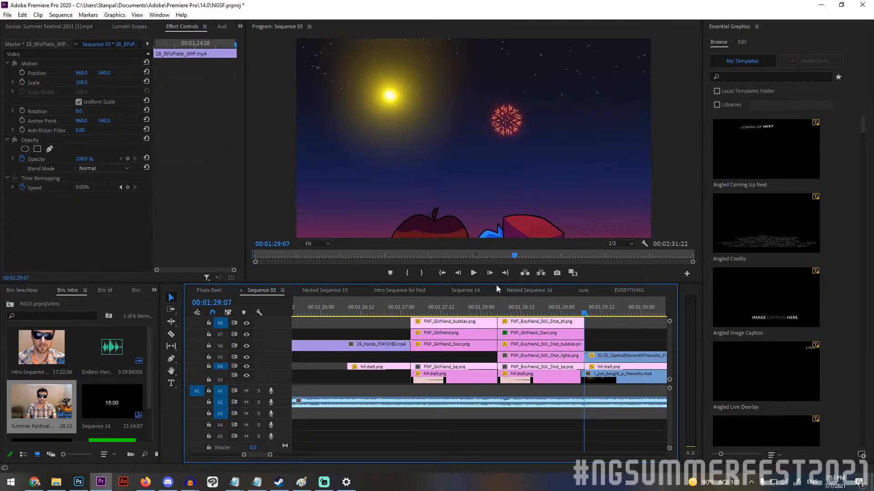
{"action": "left_click", "coordinate": [473, 273]}
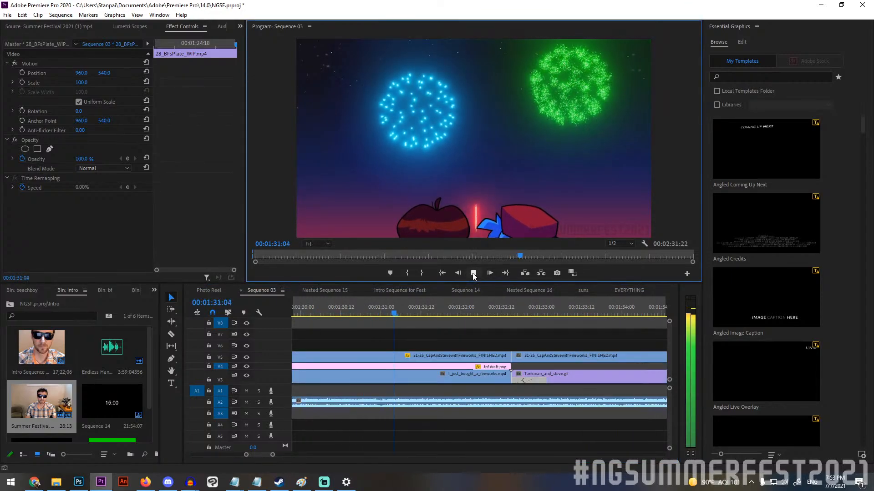
{"action": "left_click", "coordinate": [473, 274]}
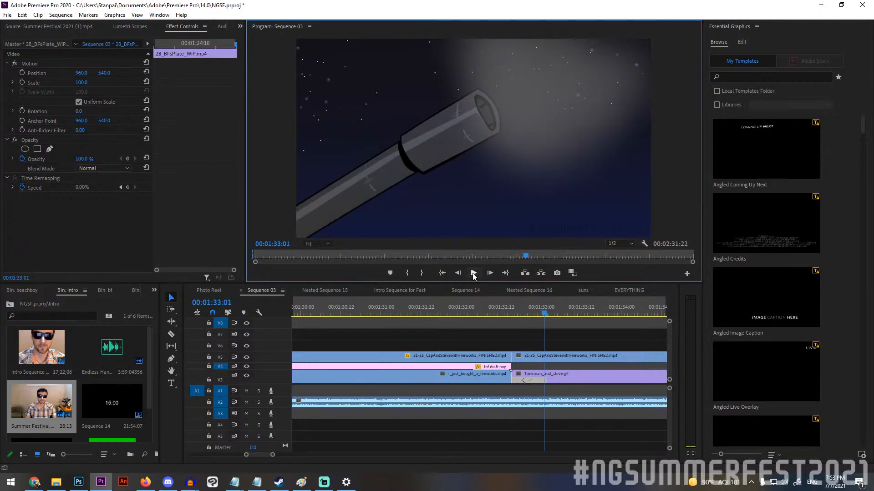
{"action": "left_click", "coordinate": [473, 273]}
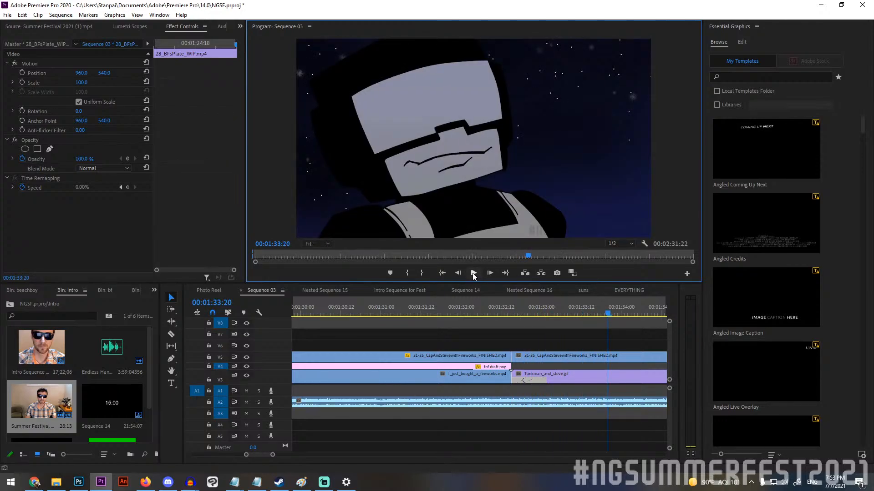
{"action": "left_click", "coordinate": [473, 273]}
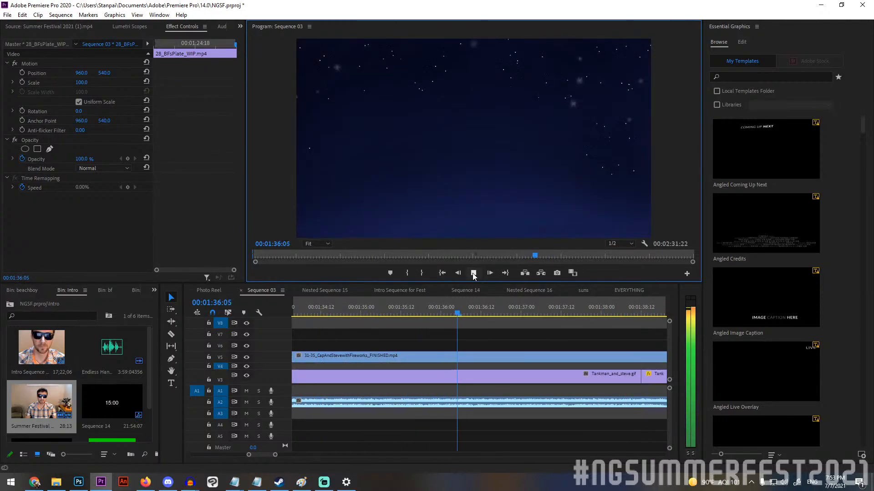
{"action": "left_click", "coordinate": [473, 273]}
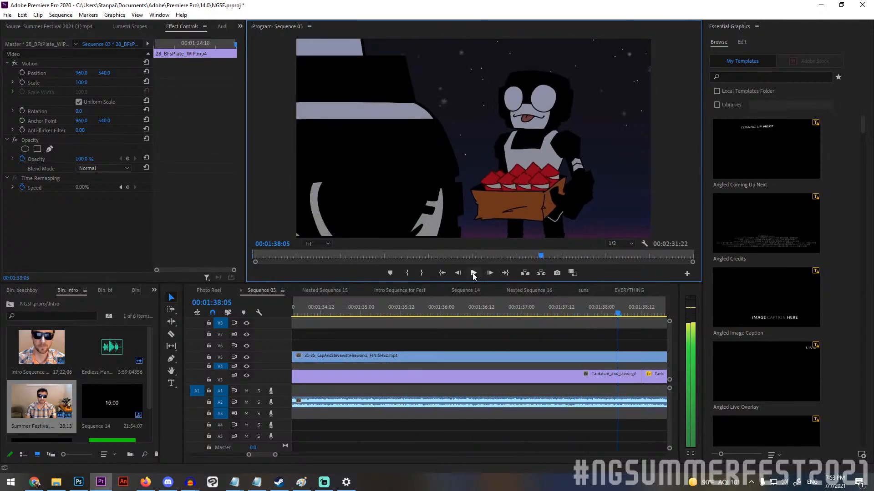
{"action": "left_click", "coordinate": [519, 311]}
{"action": "left_click_drag", "start_coordinate": [520, 309], "coordinate": [566, 308]}
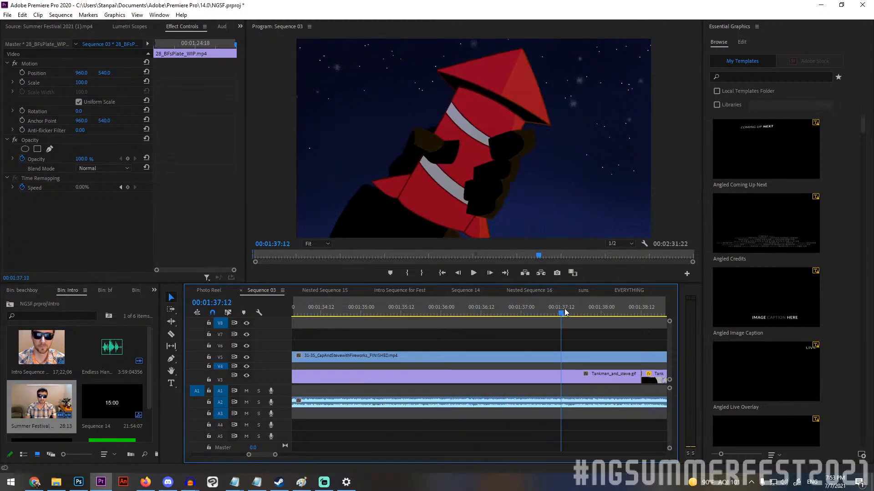
Launch Adobe Animate, return to Premiere Pro, and hide video tracks V5 and V3 to expose the storyboard sketches up to 00:01:38:12.
{"action": "left_click", "coordinate": [121, 487]}
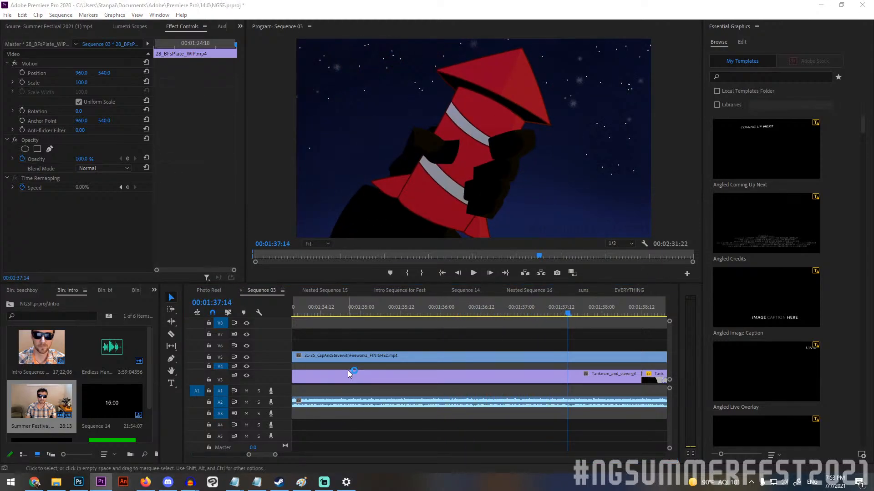
{"action": "left_click", "coordinate": [103, 484]}
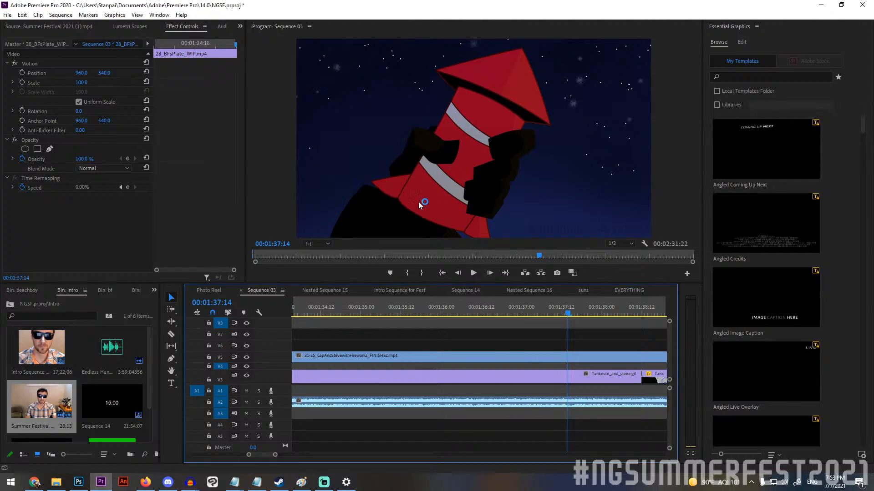
{"action": "left_click", "coordinate": [247, 357]}
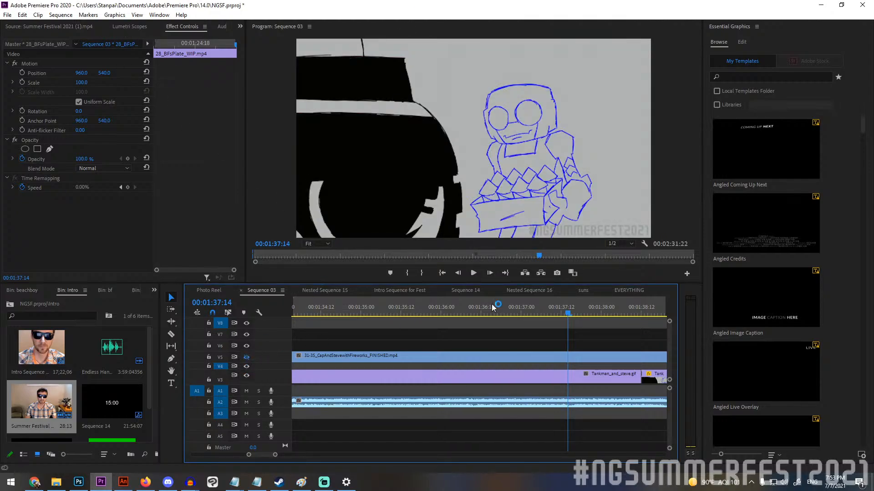
{"action": "mouse_move", "coordinate": [518, 309]}
{"action": "left_mouse_down"}
{"action": "mouse_move", "coordinate": [292, 309]}
{"action": "mouse_move", "coordinate": [665, 299]}
{"action": "left_mouse_up"}
{"action": "left_click", "coordinate": [247, 376]}
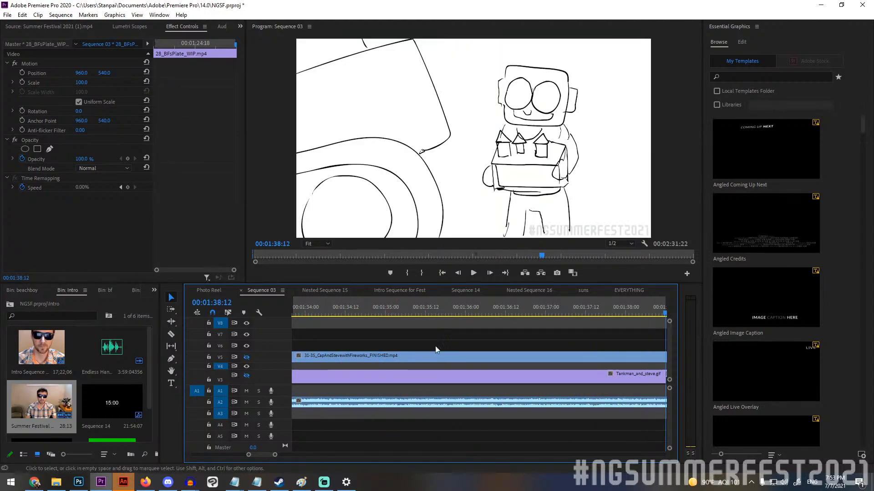
Scrub to the rocket-twirl sketch at 00:01:37:07, then play the storyboard from 00:01:34:02 to 00:01:38:03.
{"action": "left_click_drag", "start_coordinate": [590, 300], "coordinate": [571, 313]}
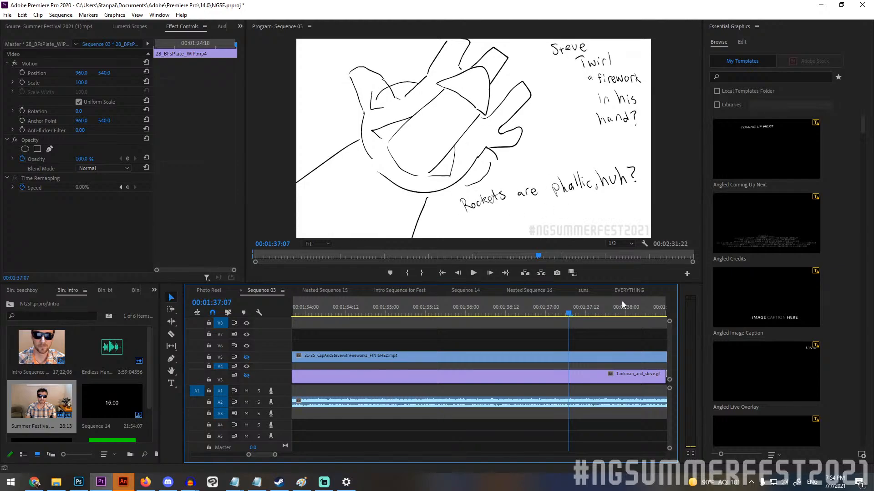
{"action": "left_click", "coordinate": [311, 314]}
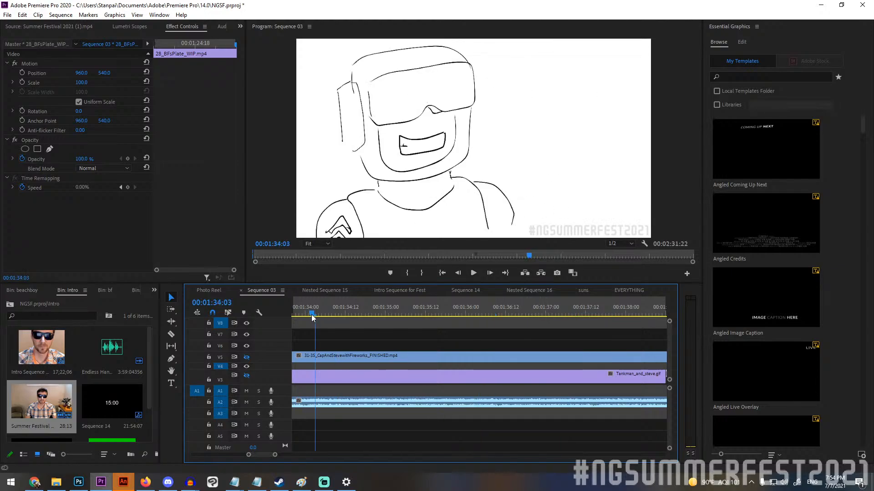
{"action": "left_click", "coordinate": [474, 275]}
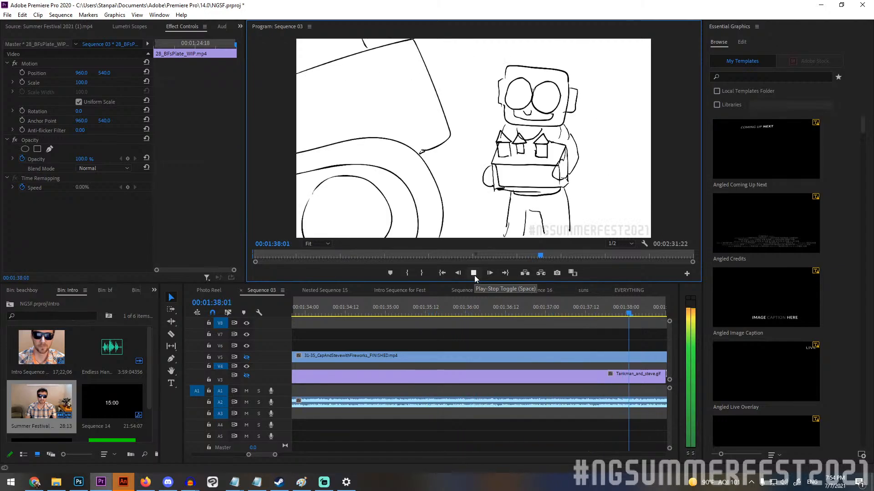
{"action": "left_click", "coordinate": [474, 275]}
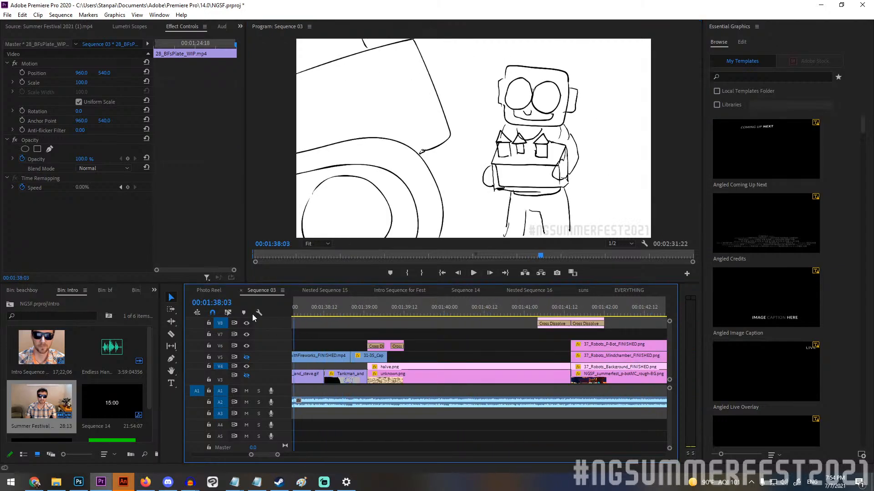
Scrub back to the visor shot at 00:01:35:01 and play the finished fireworks clip until 00:01:37:23.
{"action": "mouse_move", "coordinate": [253, 313]}
{"action": "left_mouse_down"}
{"action": "mouse_move", "coordinate": [241, 313]}
{"action": "mouse_move", "coordinate": [330, 314]}
{"action": "left_mouse_up"}
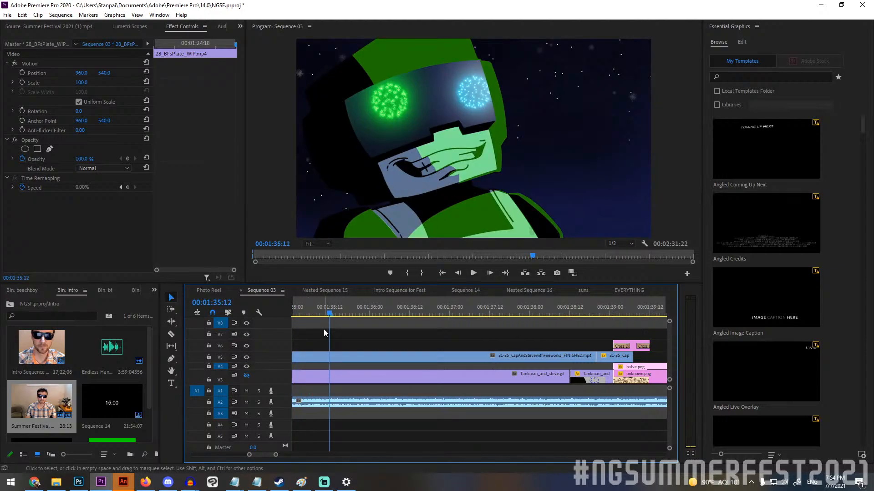
{"action": "left_click_drag", "start_coordinate": [323, 307], "coordinate": [293, 312]}
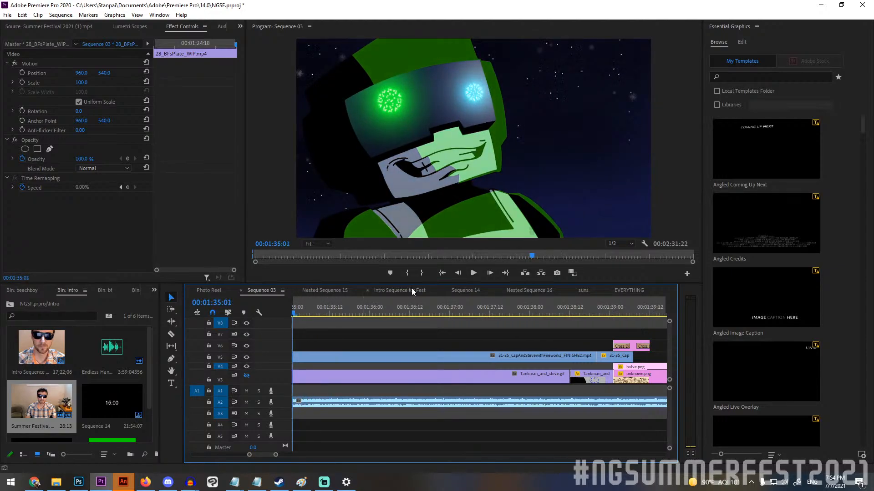
{"action": "left_click", "coordinate": [473, 273]}
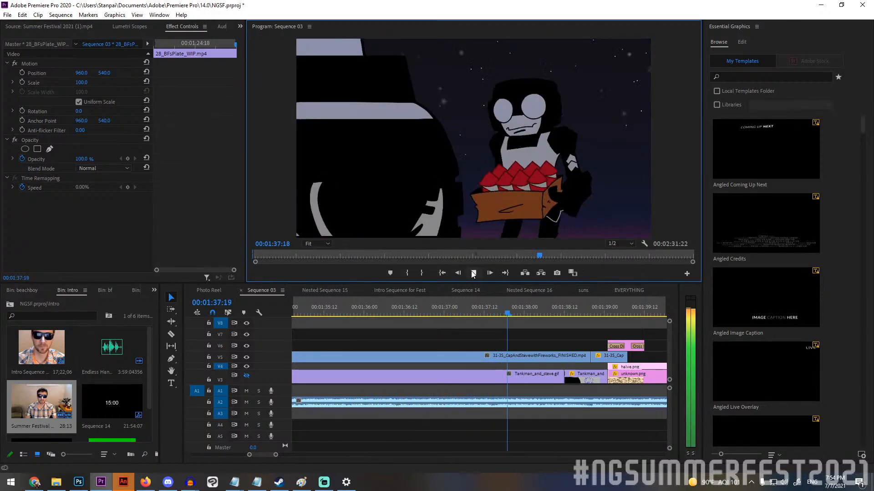
{"action": "left_click", "coordinate": [473, 273]}
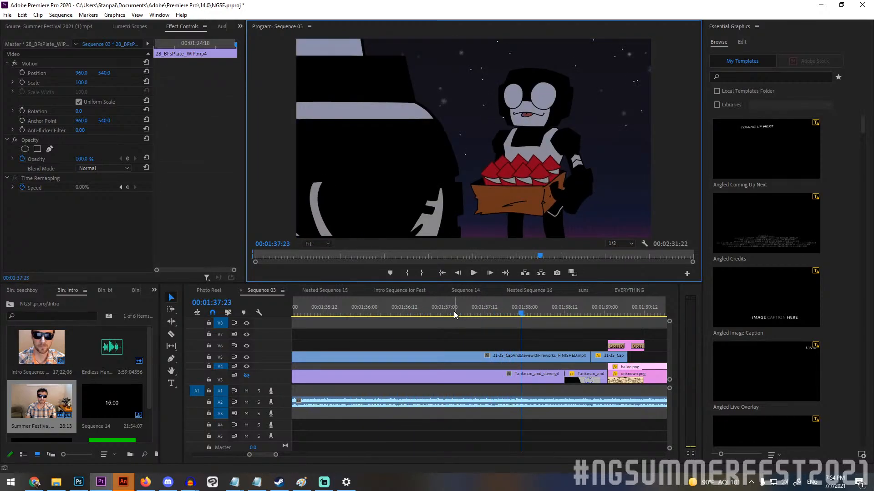
Scrub back and forth through the finished rocket-twirl frames between 00:01:37:02 and 00:01:37:12.
{"action": "left_click_drag", "start_coordinate": [495, 309], "coordinate": [463, 307]}
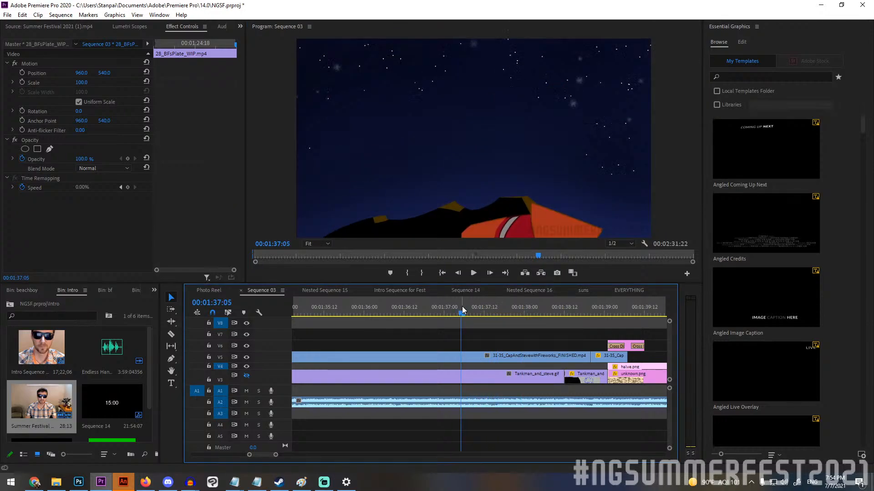
{"action": "mouse_move", "coordinate": [463, 307]}
{"action": "left_mouse_down"}
{"action": "mouse_move", "coordinate": [449, 306]}
{"action": "mouse_move", "coordinate": [474, 304]}
{"action": "left_mouse_up"}
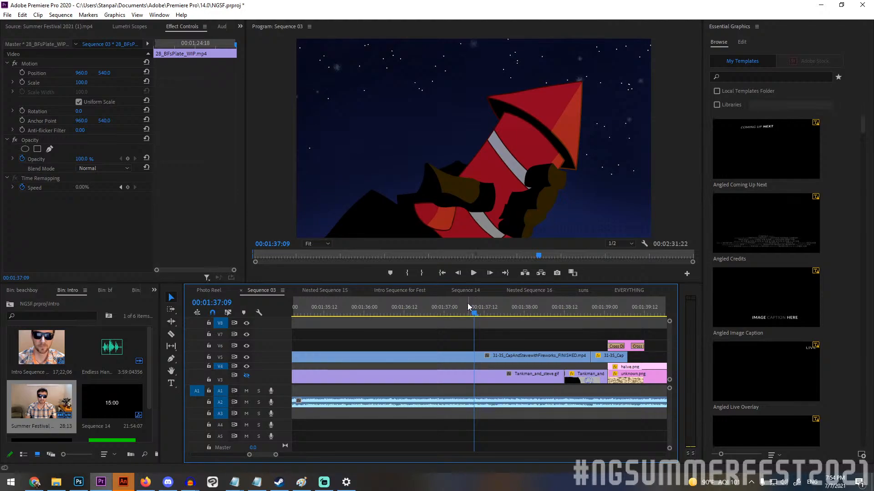
{"action": "left_click", "coordinate": [451, 310]}
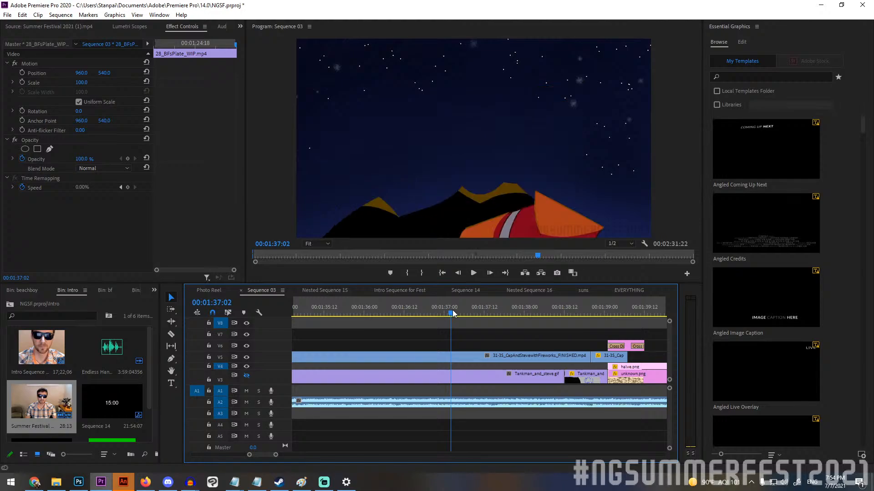
{"action": "left_click_drag", "start_coordinate": [453, 313], "coordinate": [485, 310]}
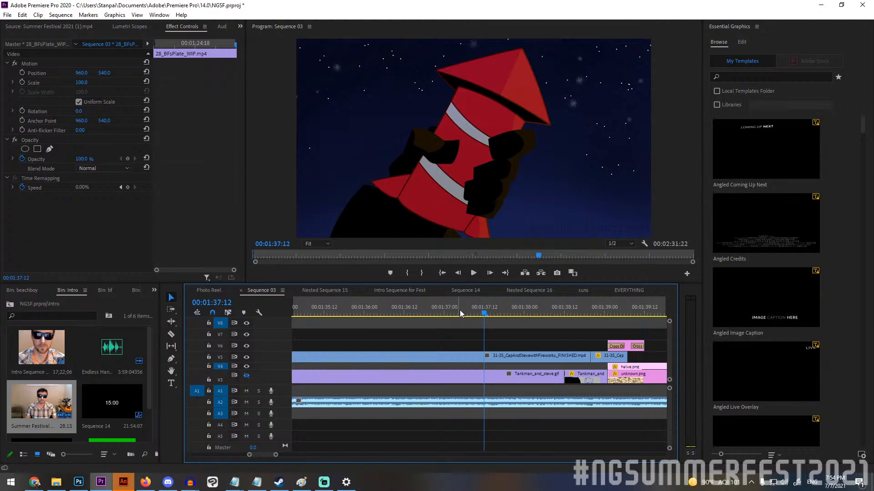
{"action": "left_click", "coordinate": [495, 310]}
Play from the rocket twirl at 00:01:36:18 into the festival illustration at 00:01:40:00, then scrub back to 00:01:39:15.
{"action": "left_click_drag", "start_coordinate": [513, 313], "coordinate": [425, 310]}
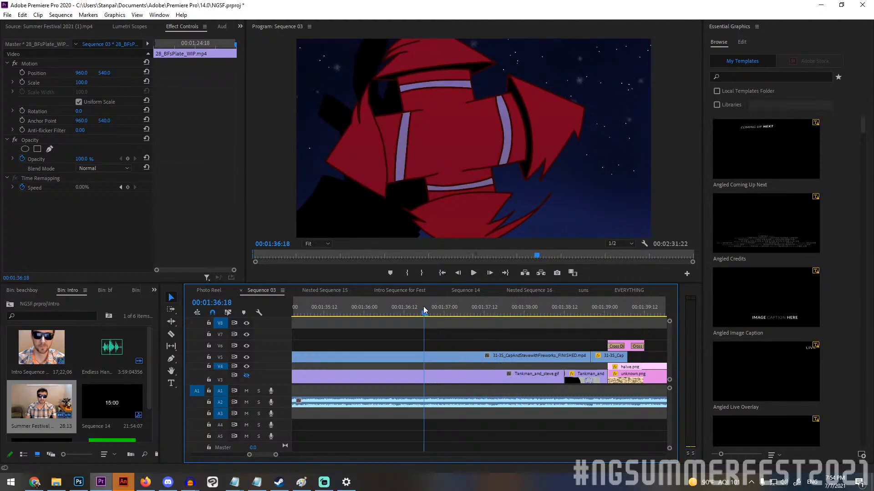
{"action": "left_click", "coordinate": [477, 274]}
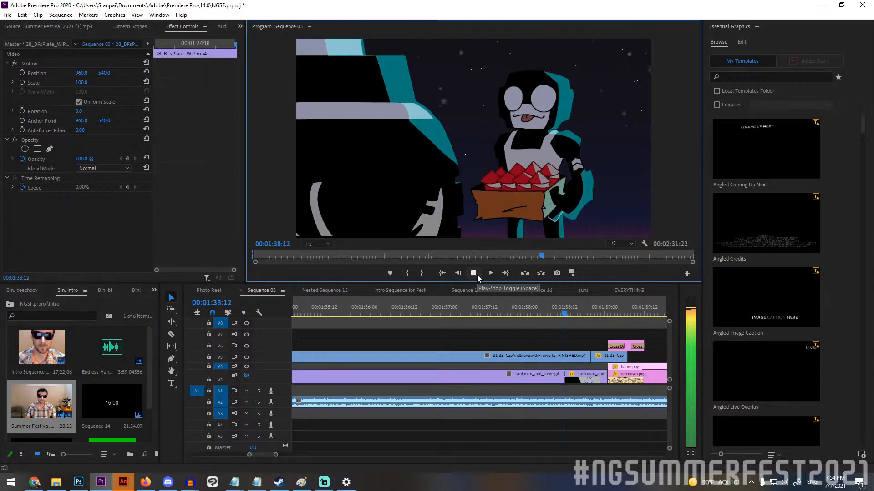
{"action": "left_click", "coordinate": [477, 275]}
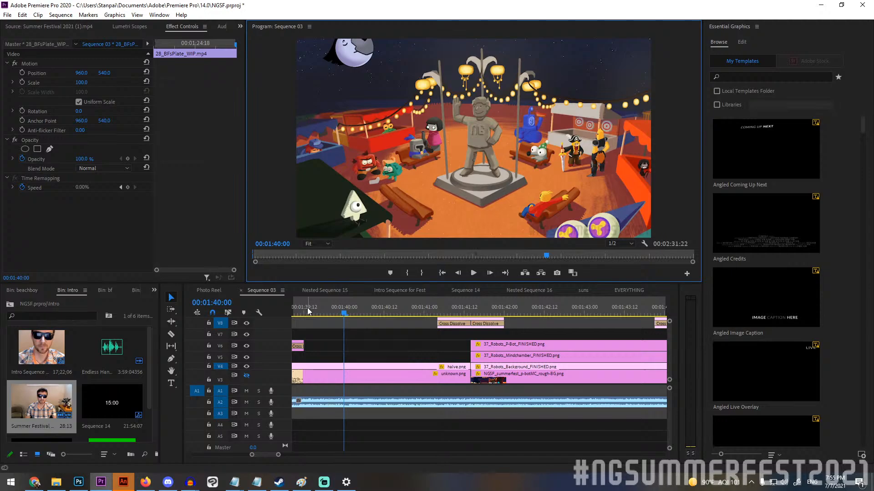
{"action": "left_click_drag", "start_coordinate": [328, 309], "coordinate": [381, 312]}
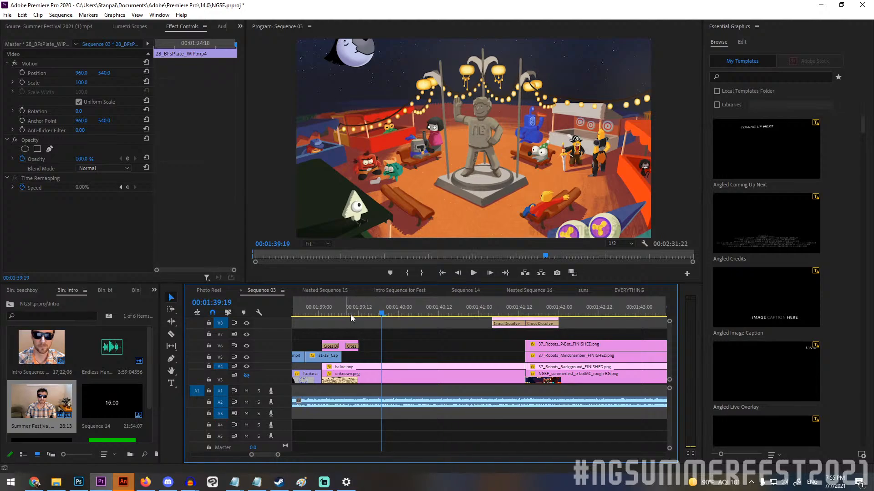
{"action": "mouse_move", "coordinate": [381, 308]}
{"action": "left_mouse_down"}
{"action": "mouse_move", "coordinate": [354, 309]}
{"action": "mouse_move", "coordinate": [368, 309]}
{"action": "left_mouse_up"}
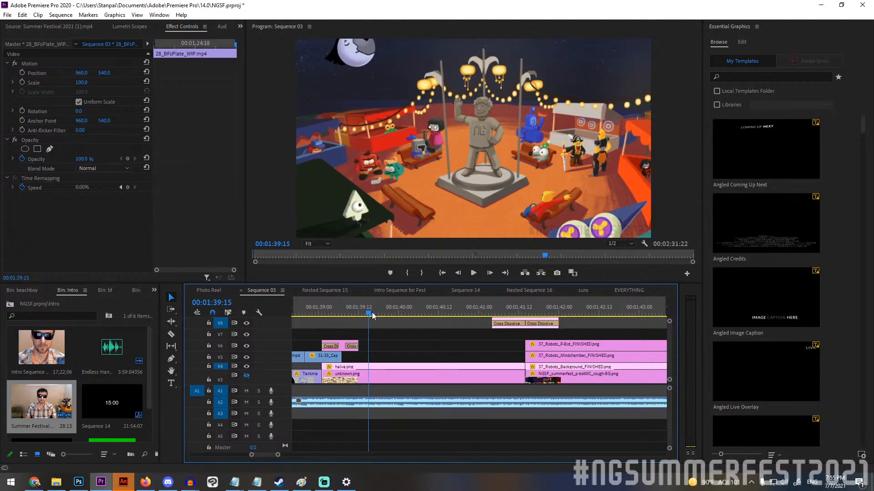
Toggle video track V4's output repeatedly to compare the painted festival artwork with its Summer Festival storyboard sketch, leaving V4 visible.
{"action": "left_click", "coordinate": [246, 375]}
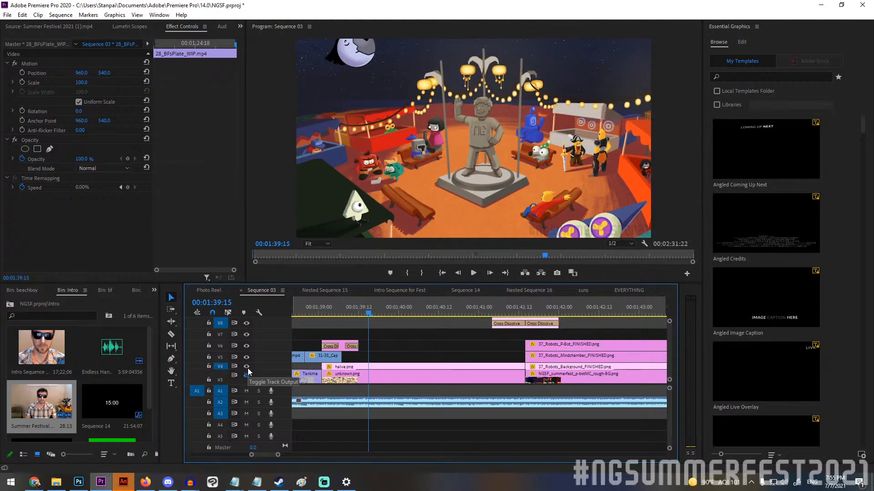
{"action": "left_click", "coordinate": [246, 366]}
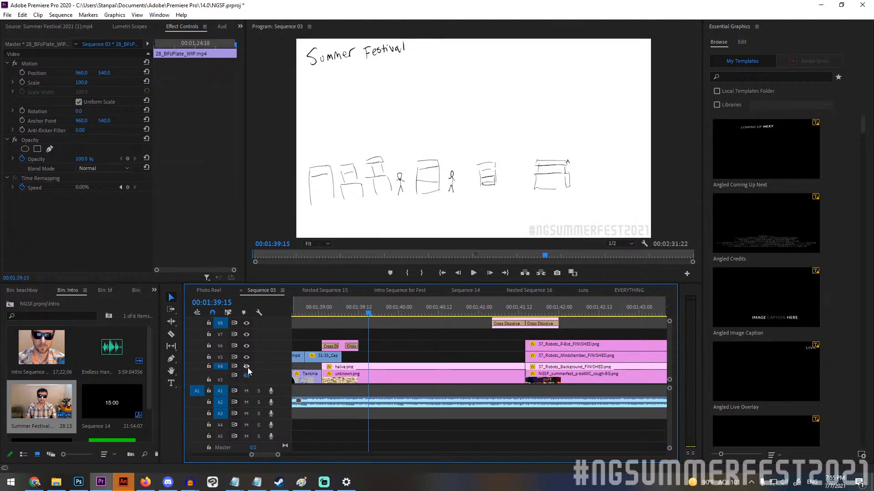
{"action": "left_click", "coordinate": [248, 368]}
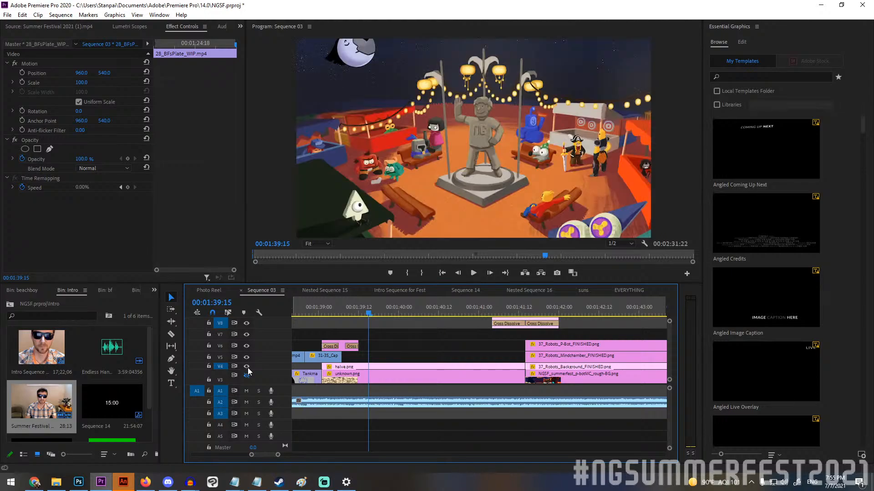
{"action": "left_click", "coordinate": [247, 367]}
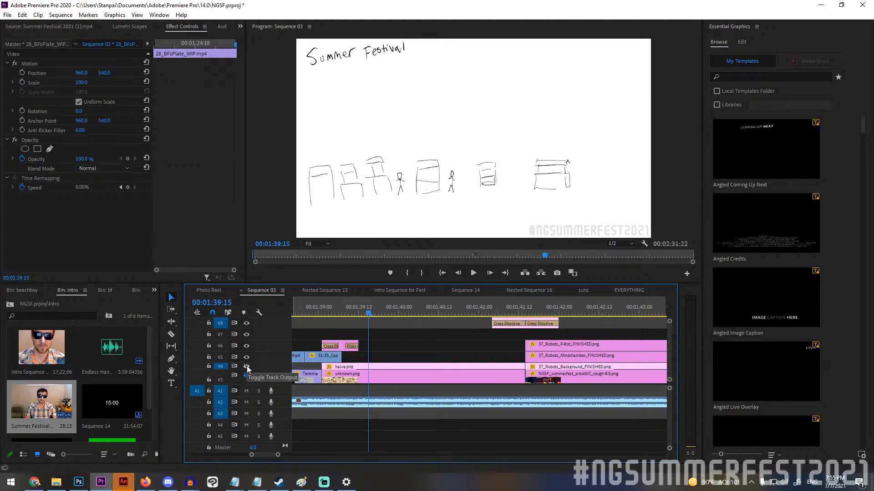
{"action": "left_click", "coordinate": [247, 367]}
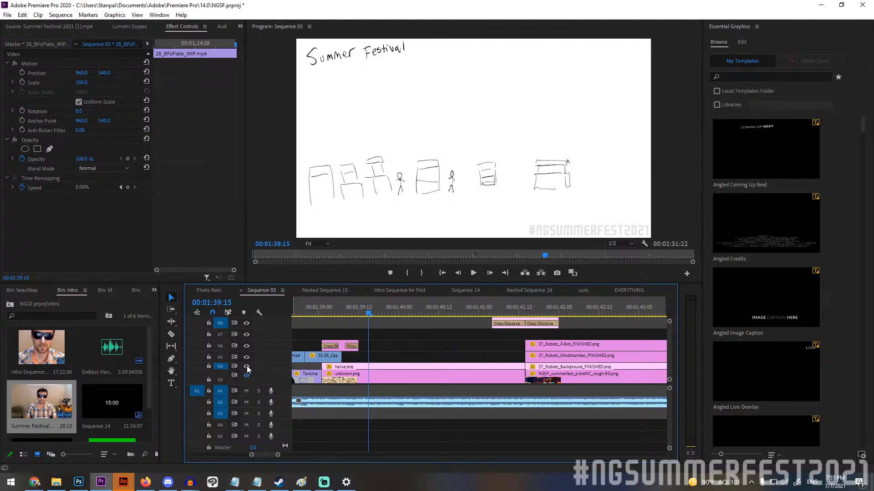
{"action": "left_click", "coordinate": [247, 367]}
{"action": "left_click", "coordinate": [246, 367]}
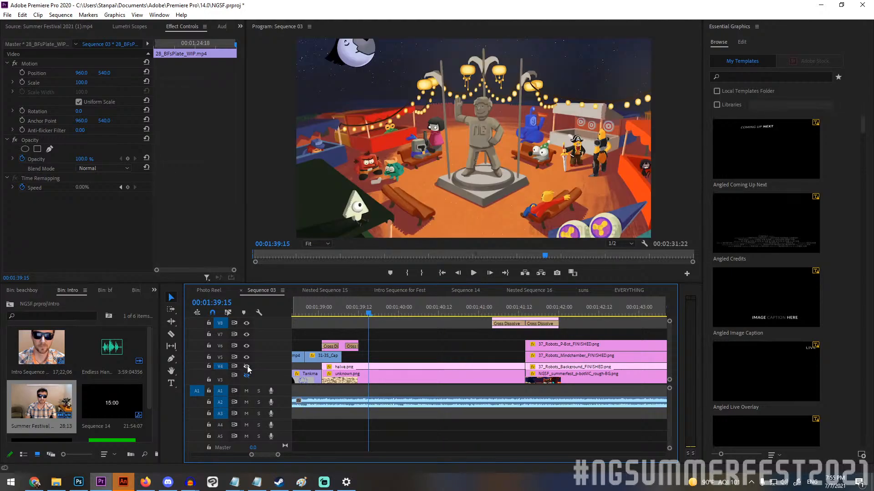
{"action": "left_click", "coordinate": [247, 367]}
{"action": "left_click", "coordinate": [247, 367]}
{"action": "left_click", "coordinate": [246, 367]}
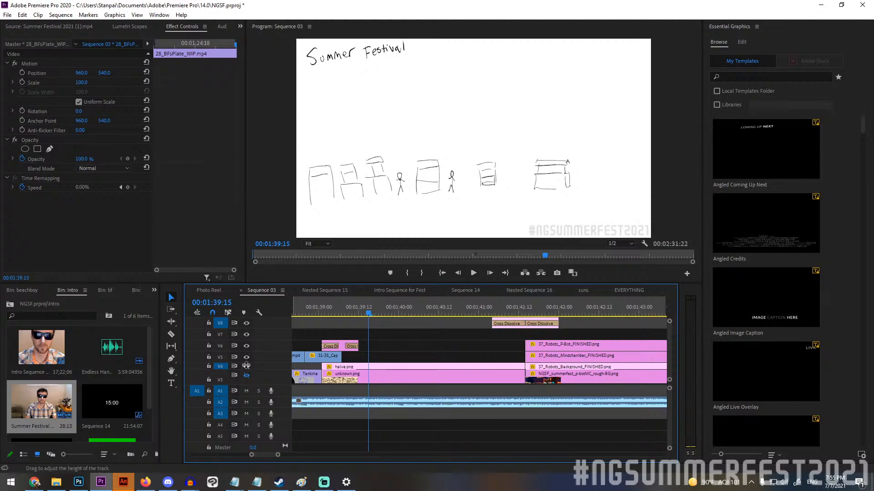
{"action": "left_click", "coordinate": [245, 366]}
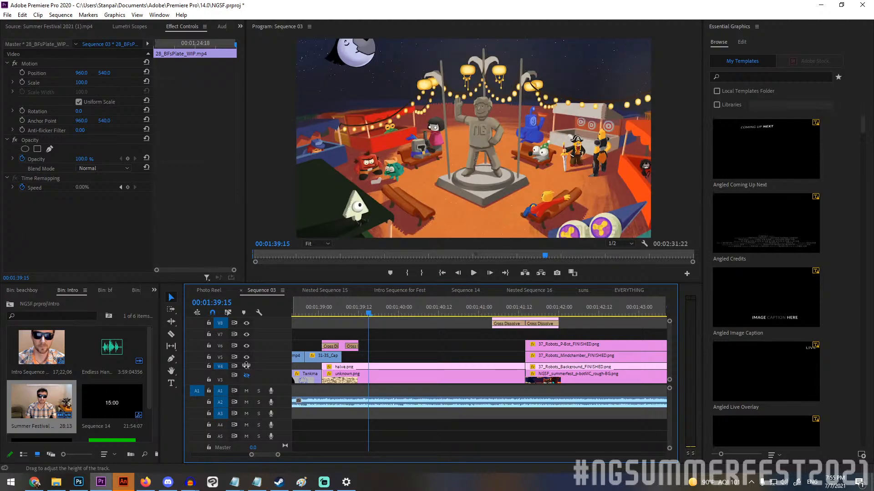
{"action": "left_click", "coordinate": [246, 366]}
{"action": "left_click", "coordinate": [246, 366]}
{"action": "left_click", "coordinate": [246, 365]}
{"action": "left_click", "coordinate": [245, 365]}
{"action": "left_click", "coordinate": [246, 366]}
{"action": "left_click", "coordinate": [245, 366]}
{"action": "left_click", "coordinate": [246, 366]}
{"action": "left_click", "coordinate": [245, 366]}
{"action": "left_click", "coordinate": [245, 366]}
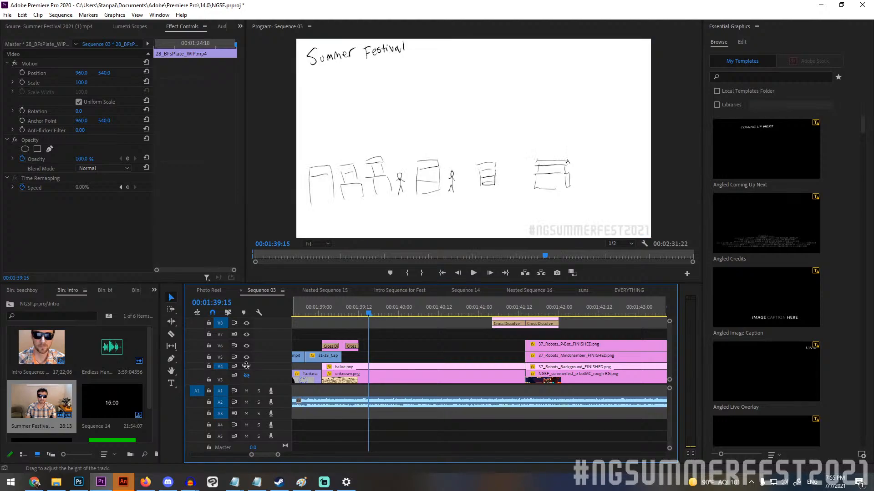
{"action": "left_click", "coordinate": [246, 366]}
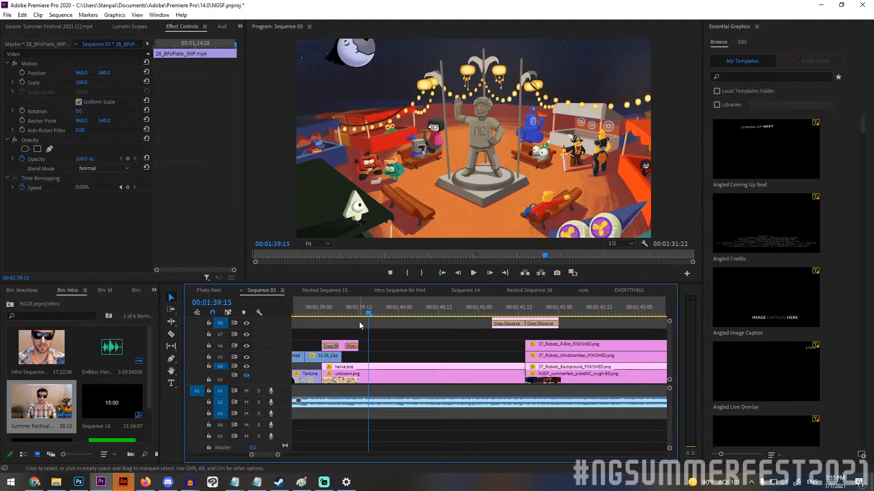
Scrub to the 37_Robots shot at 00:01:42:05 and enlarge the program monitor in height and width.
{"action": "left_click_drag", "start_coordinate": [371, 306], "coordinate": [575, 289]}
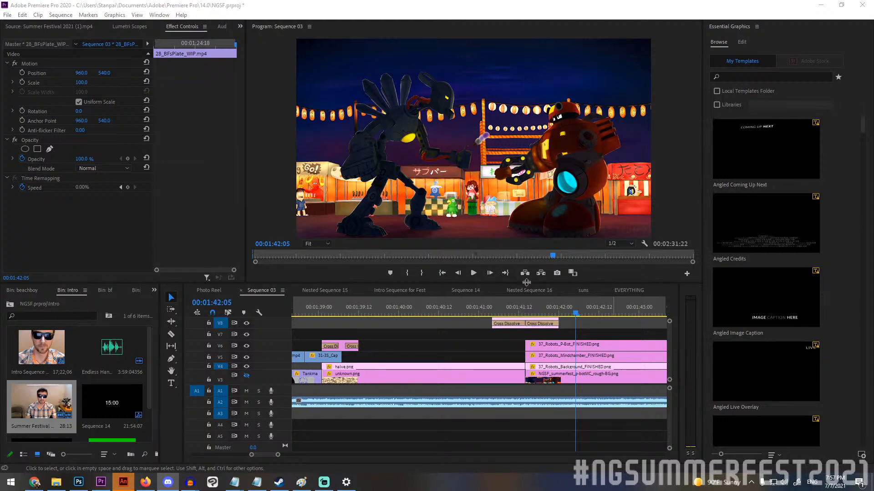
{"action": "left_click_drag", "start_coordinate": [515, 283], "coordinate": [515, 376]}
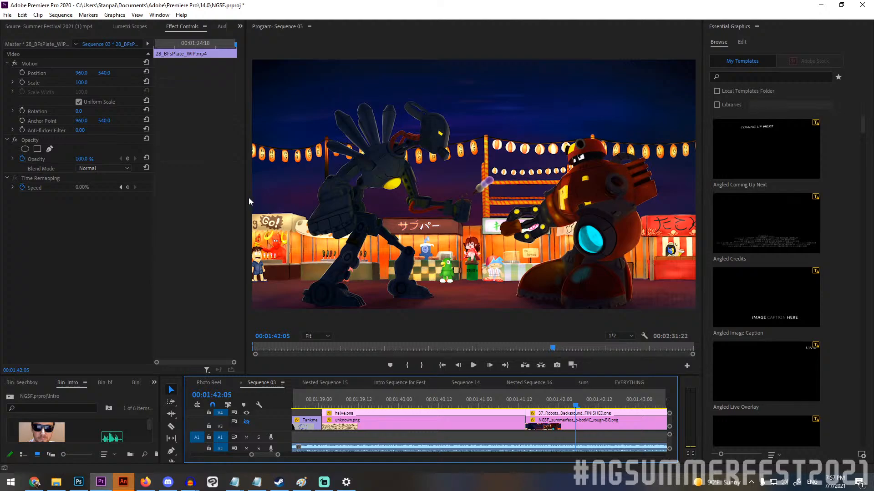
{"action": "left_click_drag", "start_coordinate": [248, 199], "coordinate": [136, 198]}
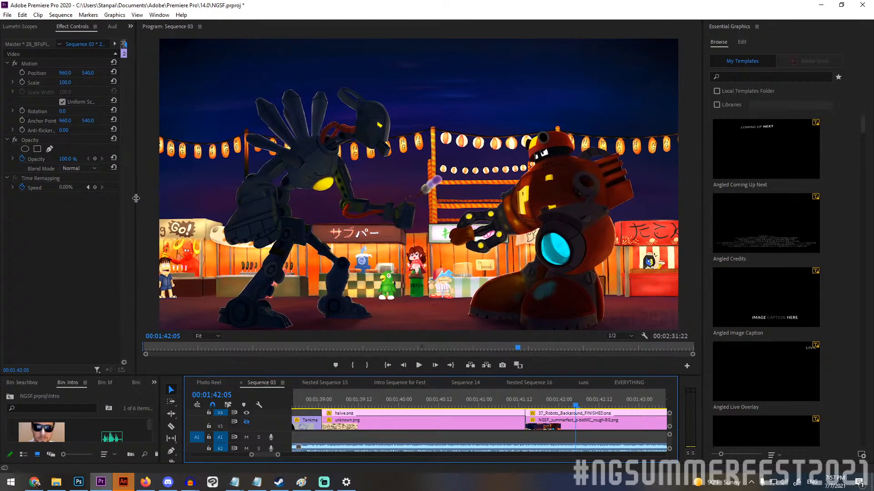
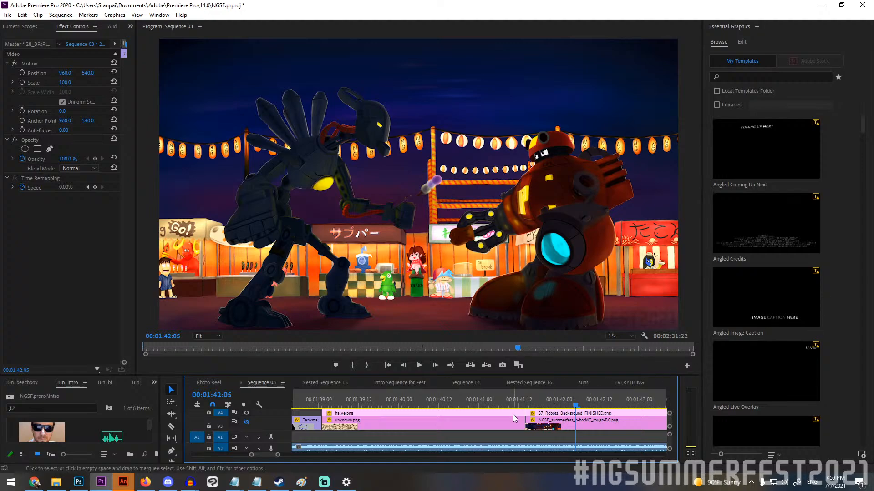
Scrub forward through the 37_Robots shot and bring the playhead back to 00:01:42:05.
{"action": "scroll", "coordinate": [513, 417], "scroll_direction": "down", "scroll_amount": 1}
{"action": "scroll", "coordinate": [513, 417], "scroll_direction": "down", "scroll_amount": 4}
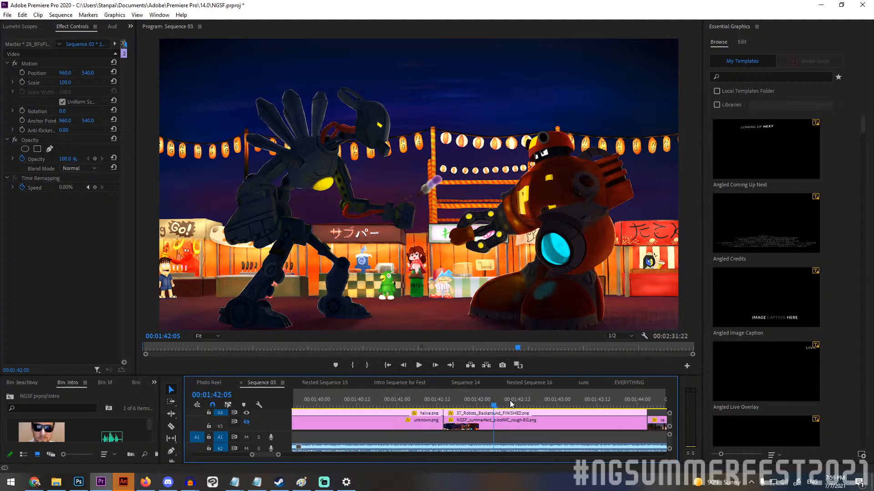
{"action": "scroll", "coordinate": [503, 396], "scroll_direction": "down", "scroll_amount": 4}
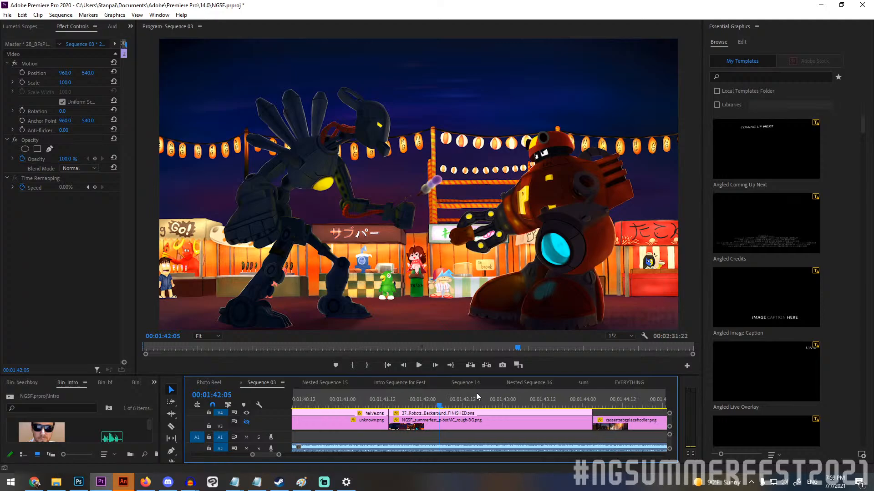
{"action": "scroll", "coordinate": [476, 392], "scroll_direction": "down", "scroll_amount": 2}
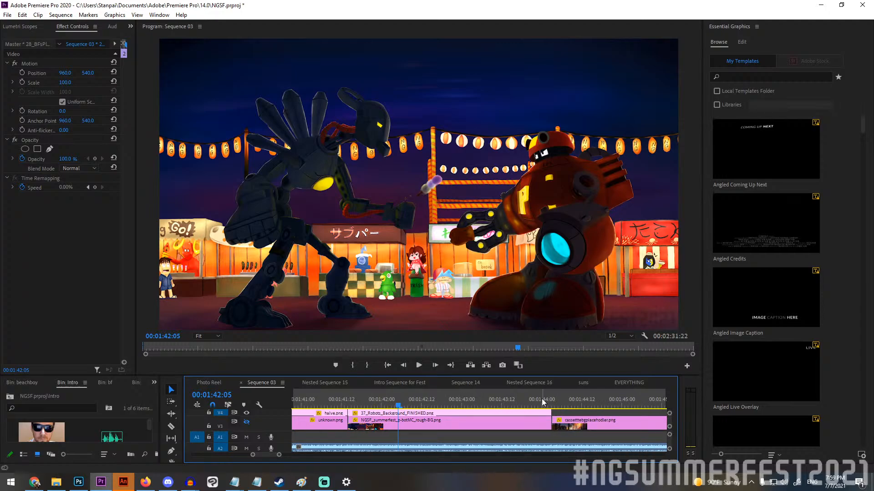
{"action": "left_click_drag", "start_coordinate": [402, 402], "coordinate": [516, 391]}
{"action": "left_click_drag", "start_coordinate": [453, 394], "coordinate": [399, 385]}
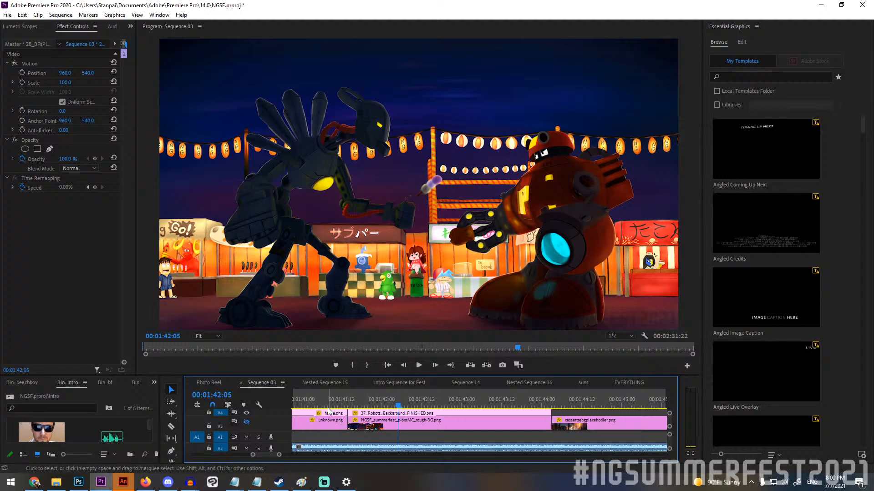
Hide video tracks V5 and V6 to isolate the painted festival background, and enlarge the timeline slightly in height.
{"action": "scroll", "coordinate": [396, 432], "scroll_direction": "left", "scroll_amount": 2}
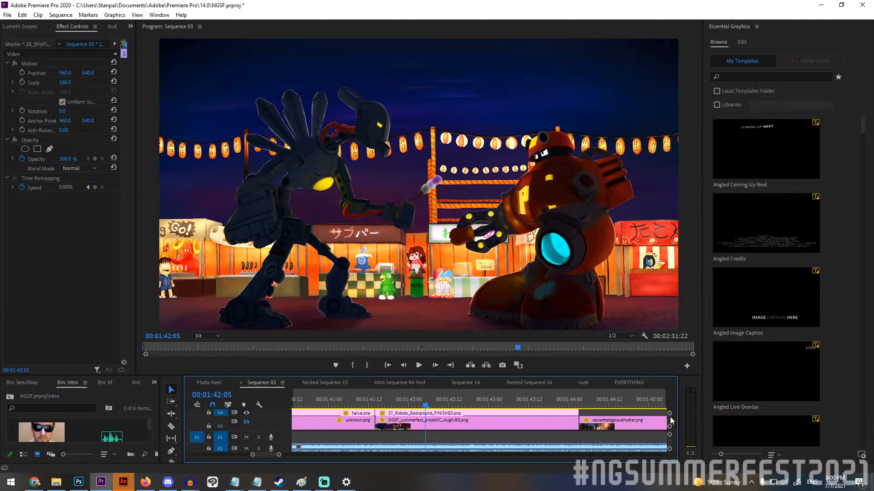
{"action": "scroll", "coordinate": [669, 424], "scroll_direction": "up", "scroll_amount": 2}
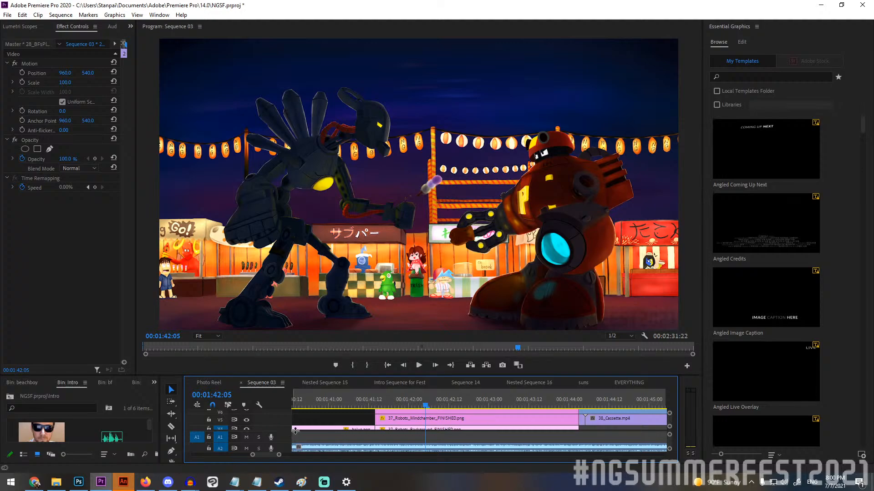
{"action": "left_click", "coordinate": [247, 421]}
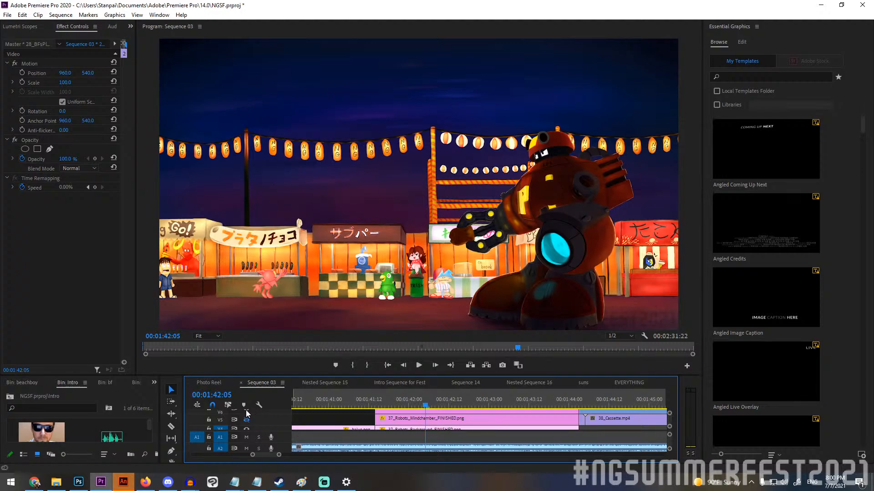
{"action": "left_click", "coordinate": [247, 412]}
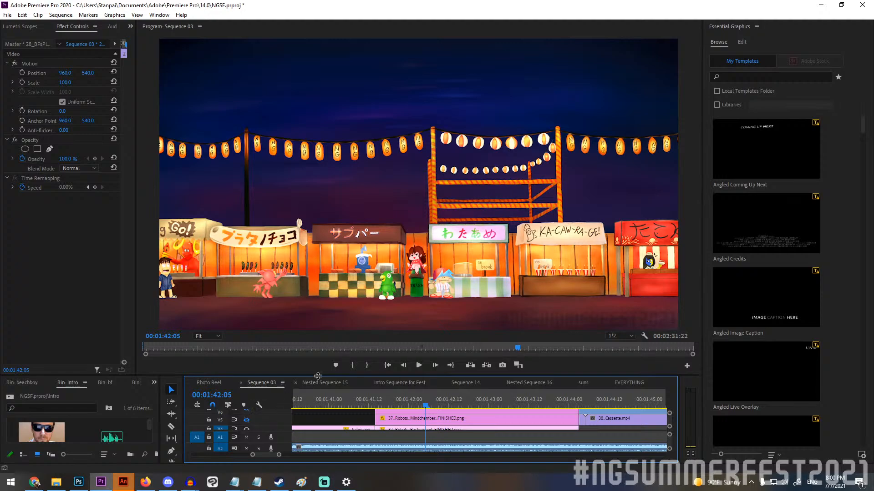
{"action": "left_click_drag", "start_coordinate": [318, 375], "coordinate": [324, 356]}
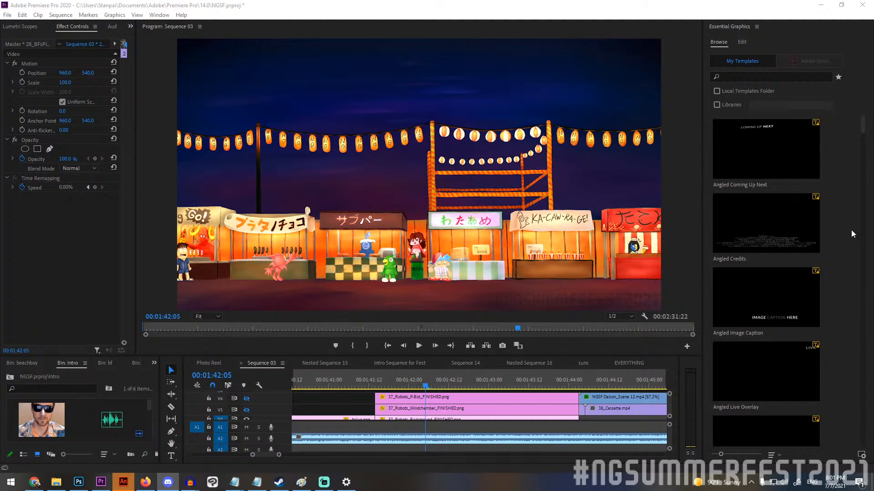
Toggle the outputs of tracks V5 and V6 to compare the Mindchamber and P-Bot layers, leaving both visible.
{"action": "left_click", "coordinate": [246, 398]}
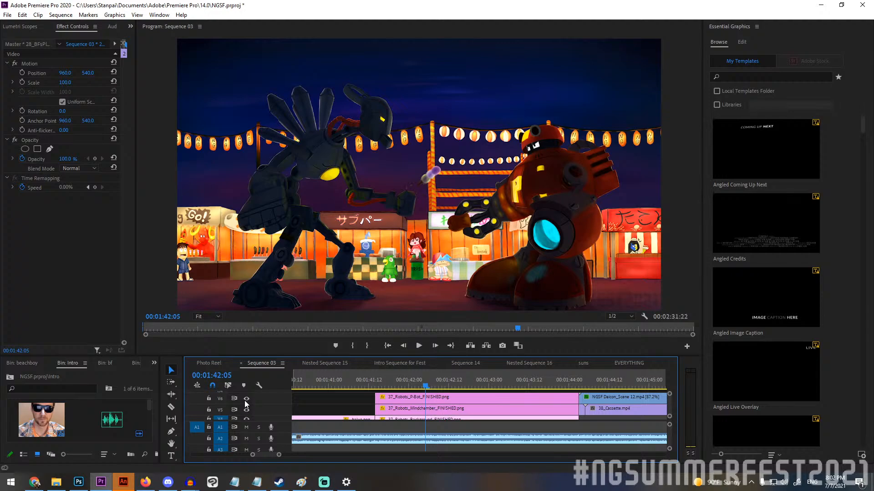
{"action": "left_click", "coordinate": [247, 410]}
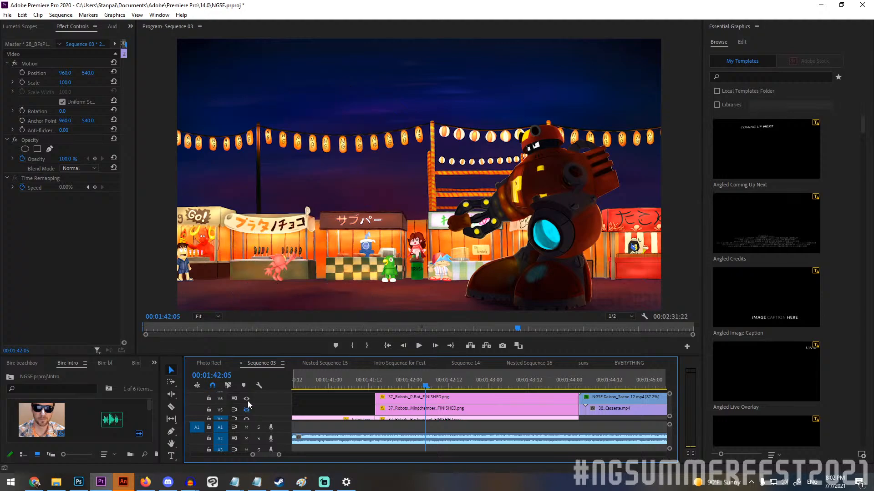
{"action": "left_click", "coordinate": [248, 400]}
{"action": "left_click", "coordinate": [247, 401]}
{"action": "left_click", "coordinate": [247, 418]}
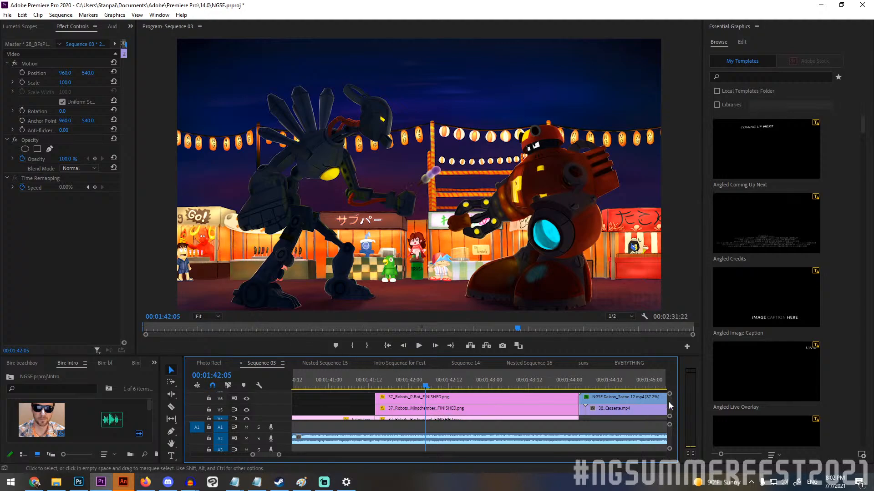
Try shifting the horizontal position of the NGSF_summerfest_p-botMC_rough-BG.png clip on hidden track V3.
{"action": "scroll", "coordinate": [637, 407], "scroll_direction": "down", "scroll_amount": 3}
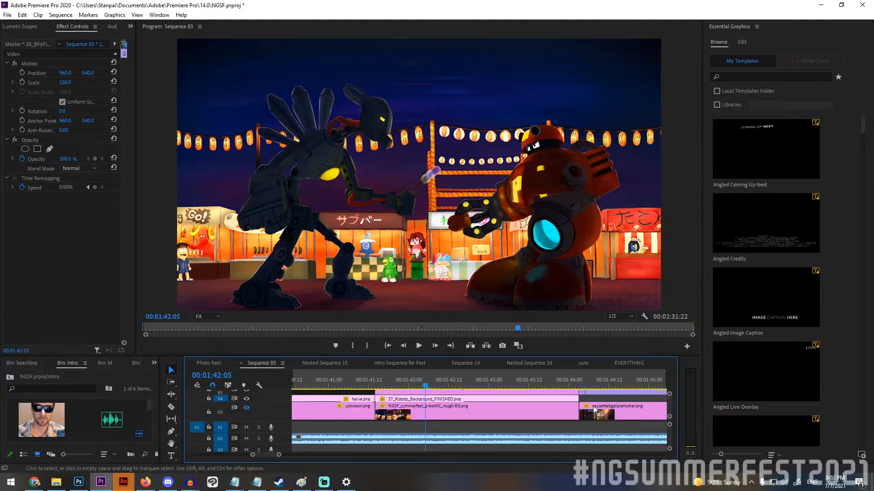
{"action": "left_click", "coordinate": [457, 412]}
{"action": "left_click", "coordinate": [89, 73]}
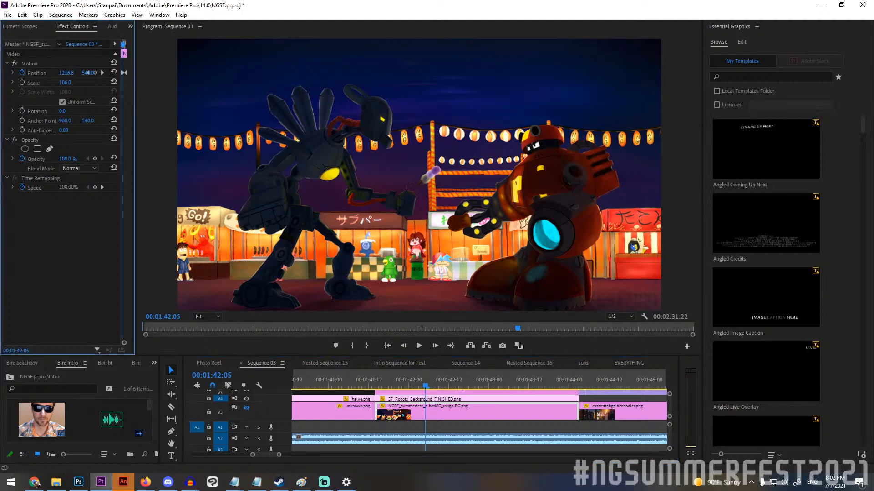
{"action": "left_click_drag", "start_coordinate": [65, 73], "coordinate": [104, 72]}
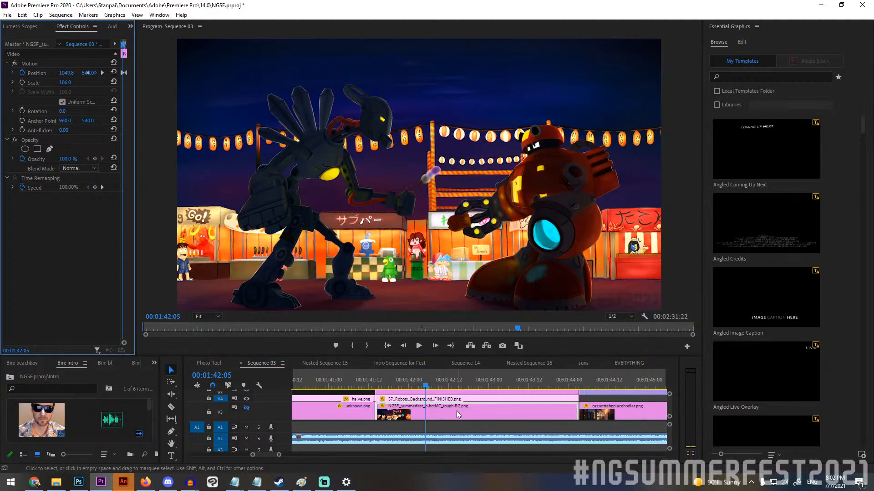
Enlarge the timeline to show tracks V3 to V7 and examine the horizontal position setting of 37_Robots_Background_FINISHED.png.
{"action": "scroll", "coordinate": [450, 411], "scroll_direction": "up", "scroll_amount": 3}
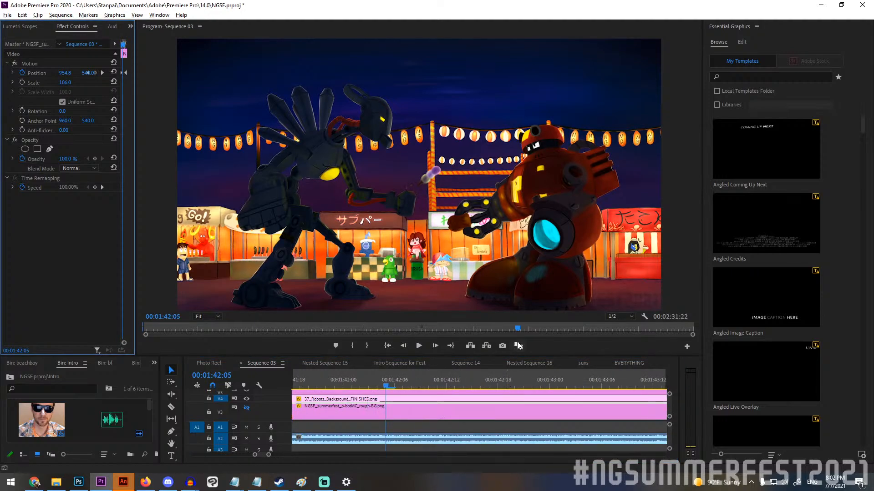
{"action": "left_click_drag", "start_coordinate": [532, 355], "coordinate": [518, 292]}
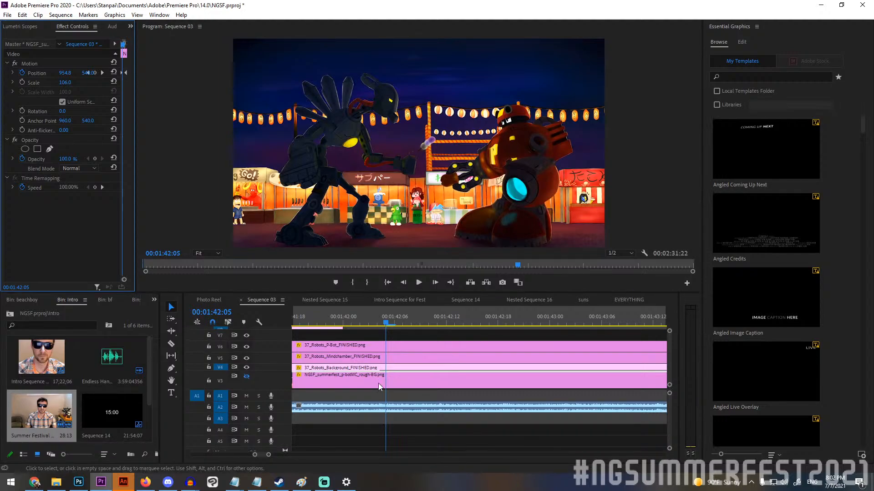
{"action": "left_click", "coordinate": [433, 399]}
{"action": "left_click", "coordinate": [395, 368]}
{"action": "left_click", "coordinate": [398, 368]}
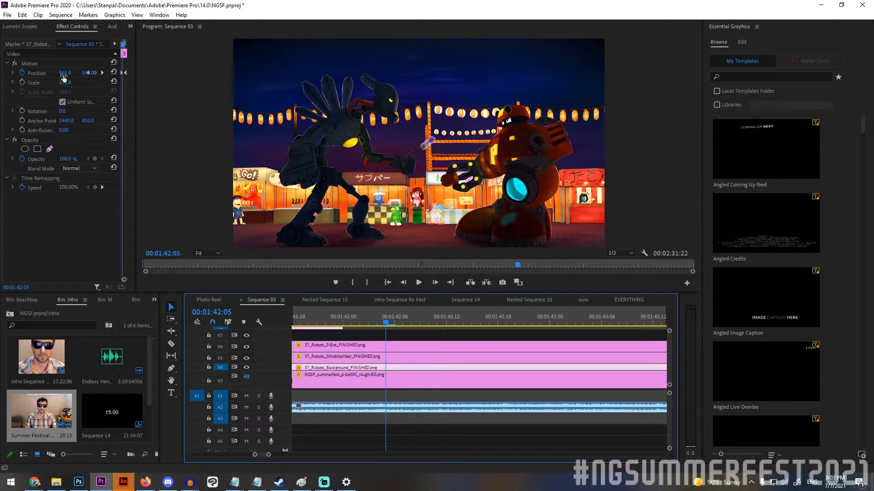
{"action": "mouse_move", "coordinate": [64, 74]}
{"action": "left_mouse_down"}
{"action": "mouse_move", "coordinate": [187, 74]}
{"action": "mouse_move", "coordinate": [50, 71]}
{"action": "left_mouse_up"}
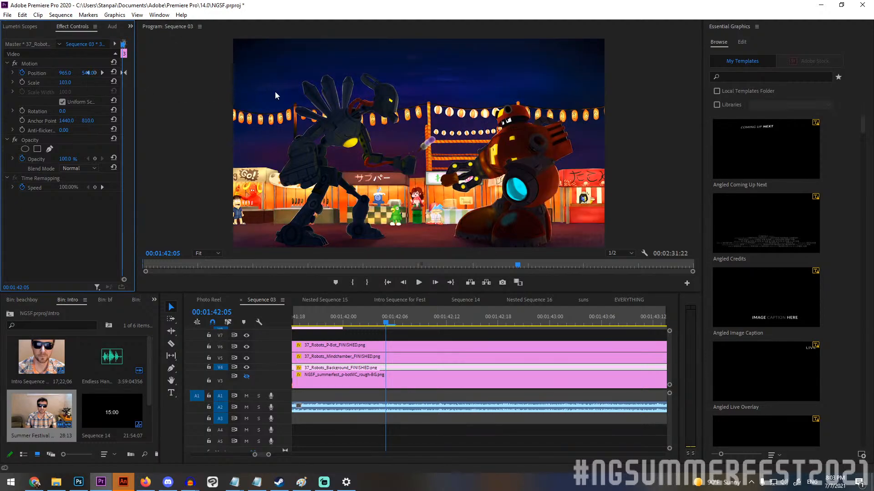
Scrub the robots shot to 00:01:42:21 to check the background layer's horizontal movement.
{"action": "left_click_drag", "start_coordinate": [387, 324], "coordinate": [528, 324]}
{"action": "scroll", "coordinate": [470, 365], "scroll_direction": "down", "scroll_amount": 2}
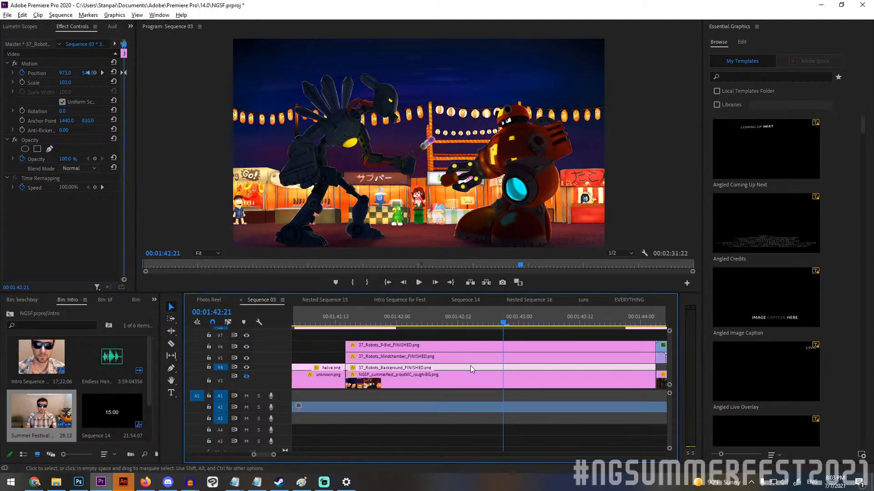
{"action": "key", "text": "alt"}
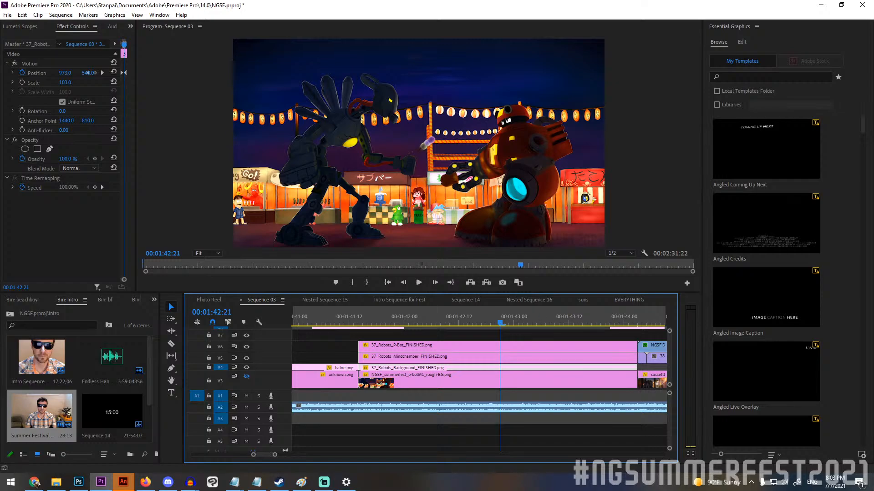
{"action": "key", "text": "alt+Tab"}
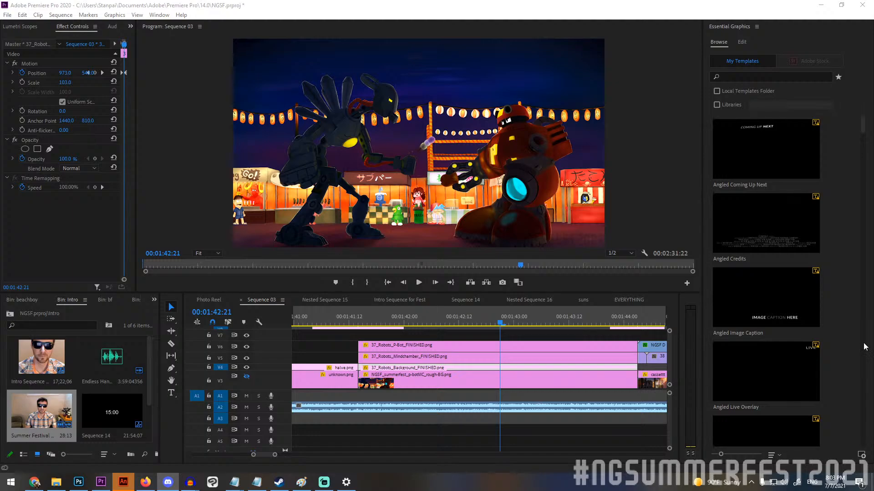
Scrub from the robots shot into the 38_Cassette shot, stopping at 00:01:44:13 and 00:01:44:22.
{"action": "left_click_drag", "start_coordinate": [552, 319], "coordinate": [581, 330]}
{"action": "scroll", "coordinate": [512, 355], "scroll_direction": "down", "scroll_amount": 3}
{"action": "scroll", "coordinate": [503, 358], "scroll_direction": "down", "scroll_amount": 4}
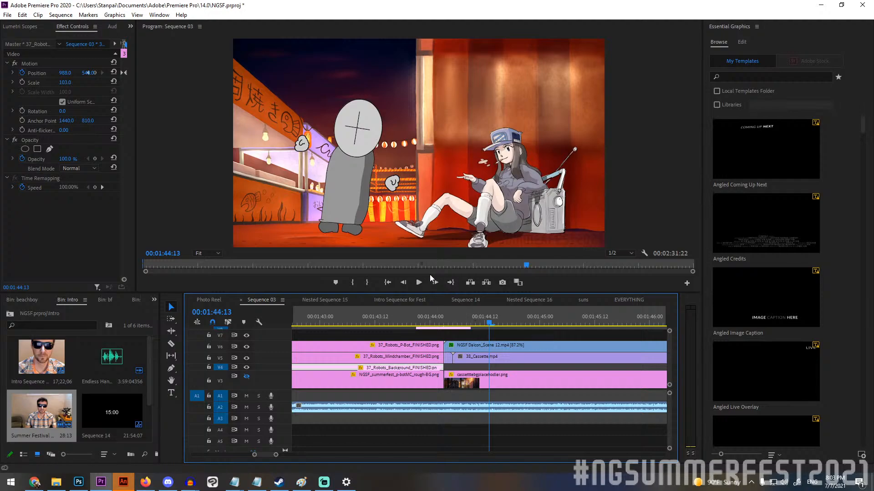
{"action": "left_click_drag", "start_coordinate": [497, 324], "coordinate": [533, 338]}
{"action": "scroll", "coordinate": [504, 356], "scroll_direction": "down", "scroll_amount": 2}
{"action": "scroll", "coordinate": [504, 359], "scroll_direction": "down", "scroll_amount": 2}
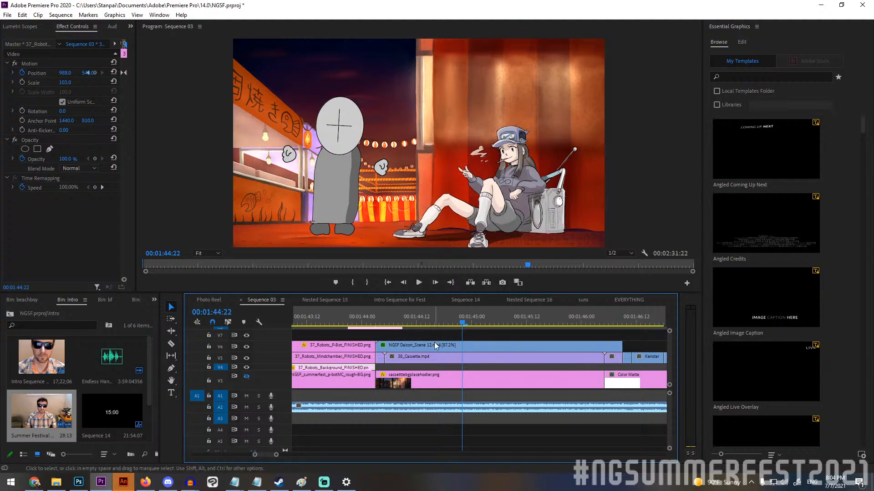
Scrub the cassette shot to 00:01:45:07 and play it from its opening at 00:01:44:03 to 00:01:46:01.
{"action": "left_click", "coordinate": [450, 321]}
{"action": "left_click_drag", "start_coordinate": [449, 321], "coordinate": [503, 331]}
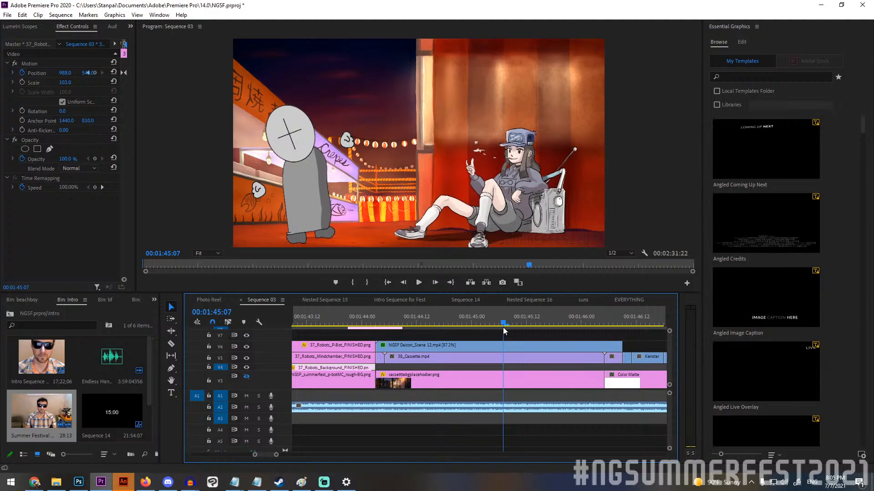
{"action": "left_click_drag", "start_coordinate": [504, 331], "coordinate": [376, 330]}
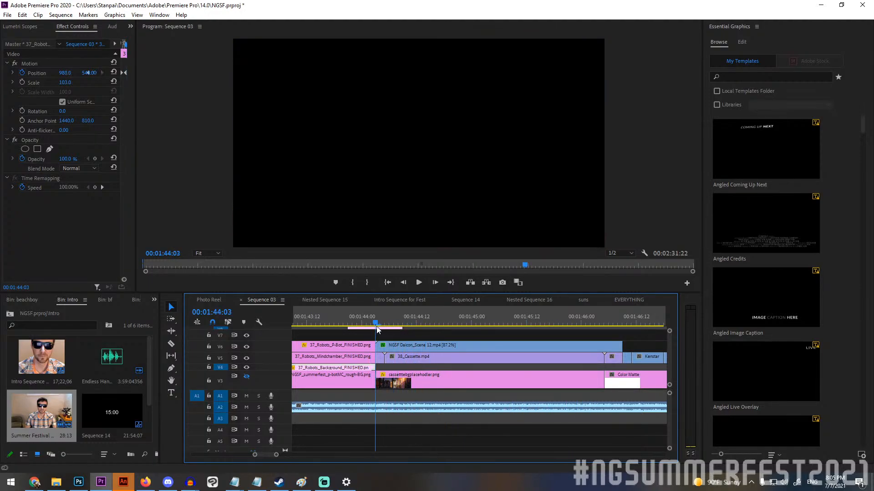
{"action": "left_click", "coordinate": [418, 283]}
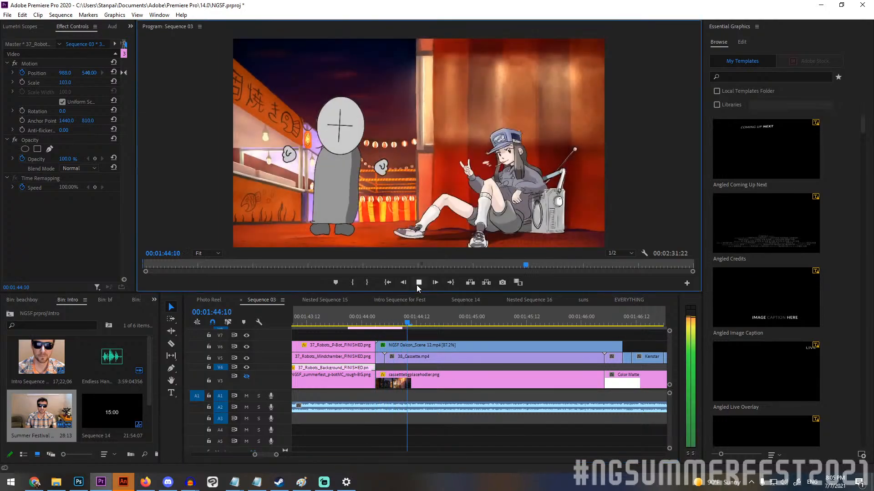
{"action": "left_click", "coordinate": [418, 285]}
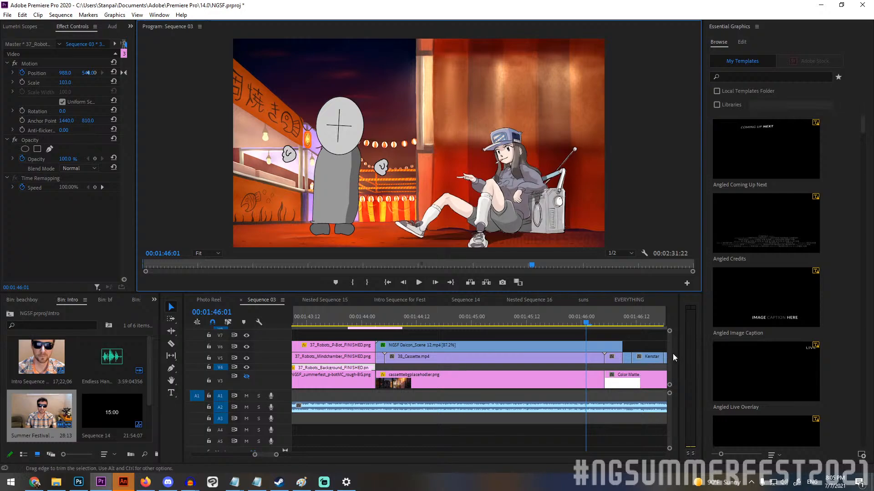
Look through the upper video tracks and select the NGSF Daicon_Scene 12.mp4 clip on V6 to inspect its effect settings.
{"action": "scroll", "coordinate": [671, 369], "scroll_direction": "down", "scroll_amount": 2}
{"action": "scroll", "coordinate": [670, 358], "scroll_direction": "up", "scroll_amount": 3}
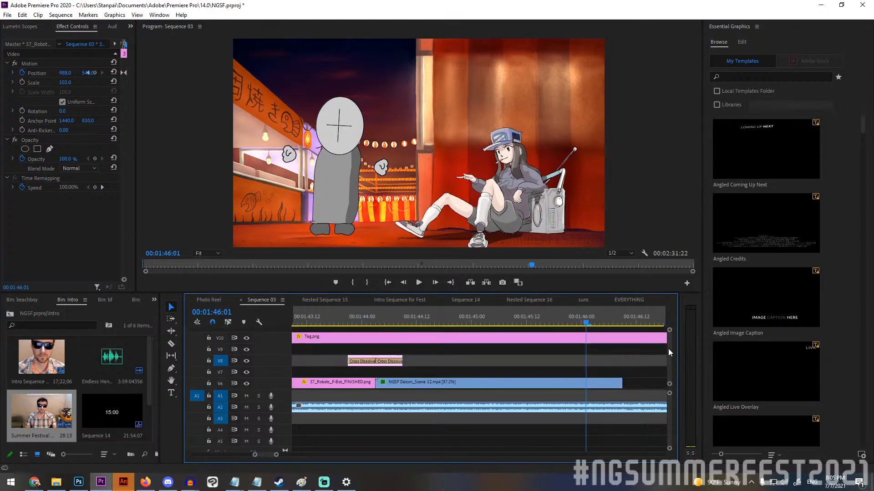
{"action": "scroll", "coordinate": [670, 358], "scroll_direction": "down", "scroll_amount": 3}
{"action": "scroll", "coordinate": [670, 358], "scroll_direction": "up", "scroll_amount": 2}
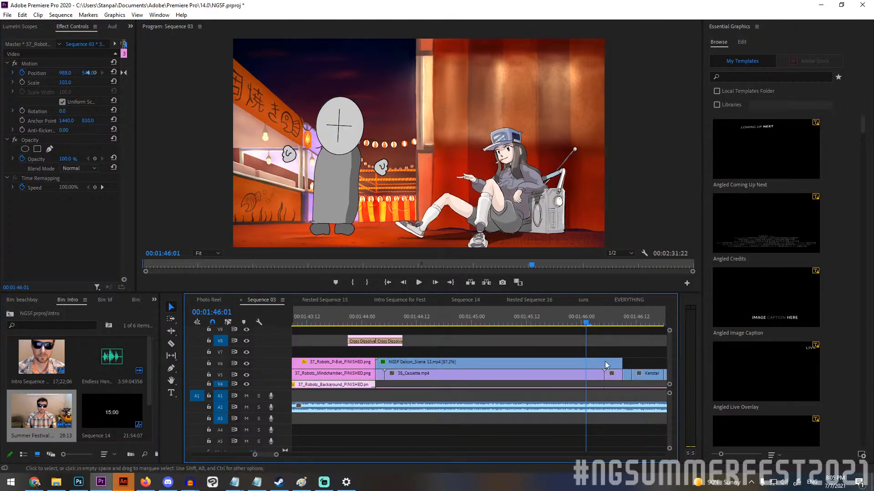
{"action": "left_click", "coordinate": [451, 367]}
Scrub across the Scene 12 clip and replay it from 00:01:44:03 to 00:01:46:03.
{"action": "left_click_drag", "start_coordinate": [399, 314], "coordinate": [585, 339]}
{"action": "left_click", "coordinate": [375, 321]}
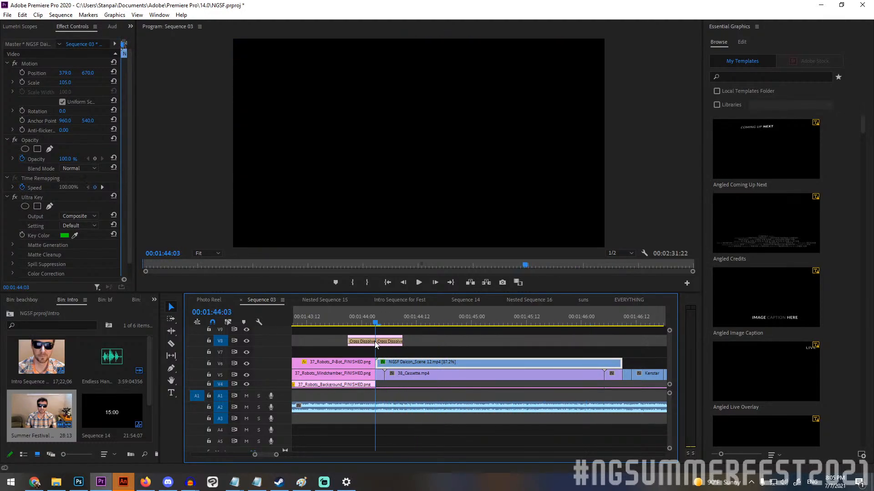
{"action": "left_click", "coordinate": [416, 283]}
{"action": "left_click", "coordinate": [416, 283]}
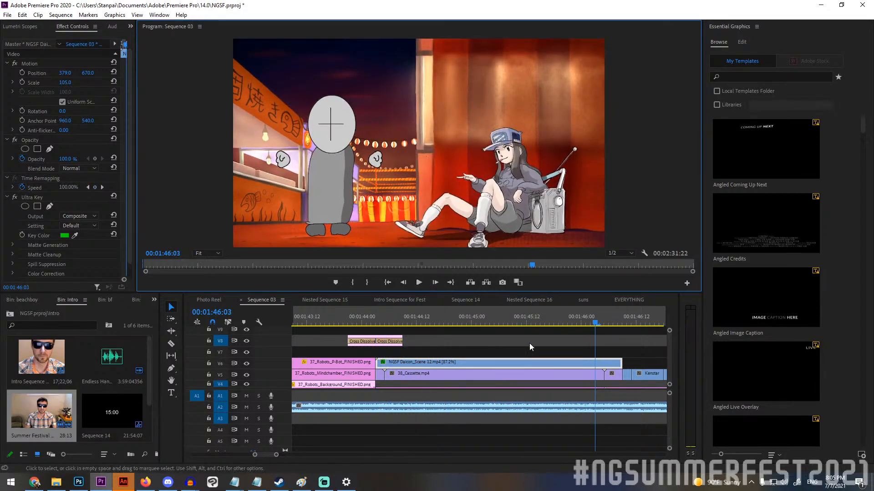
Scrub the grey placeholder figure's movement beside the seated girl from 00:01:44:10 through 00:01:45:02 to 00:01:46:08.
{"action": "left_click", "coordinate": [408, 324]}
{"action": "left_click_drag", "start_coordinate": [408, 331], "coordinate": [483, 335]}
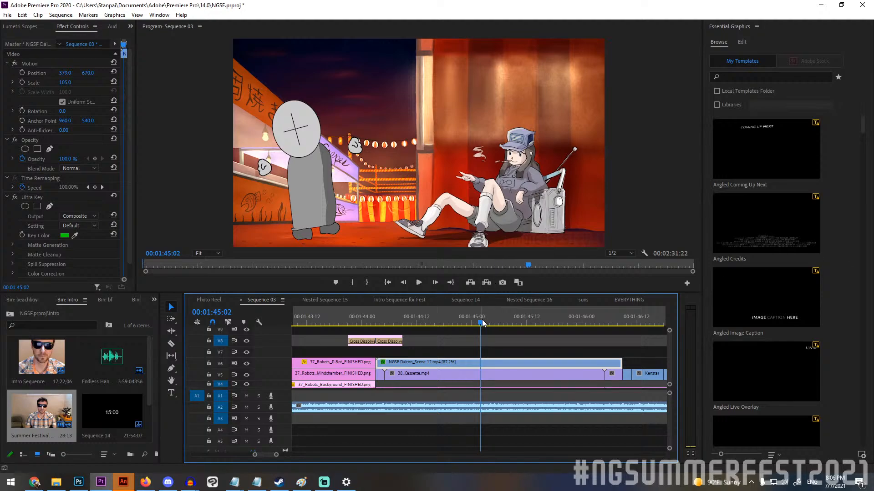
{"action": "left_click_drag", "start_coordinate": [482, 323], "coordinate": [618, 323]}
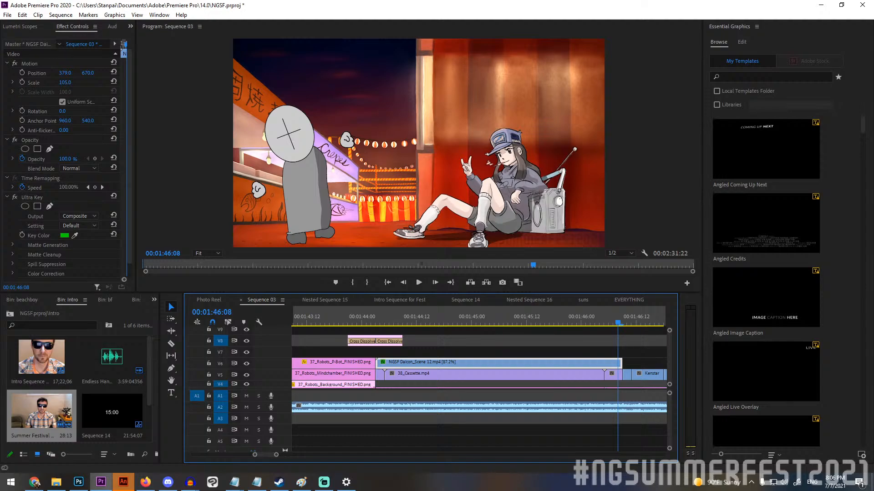
{"action": "key", "text": "alt+Tab"}
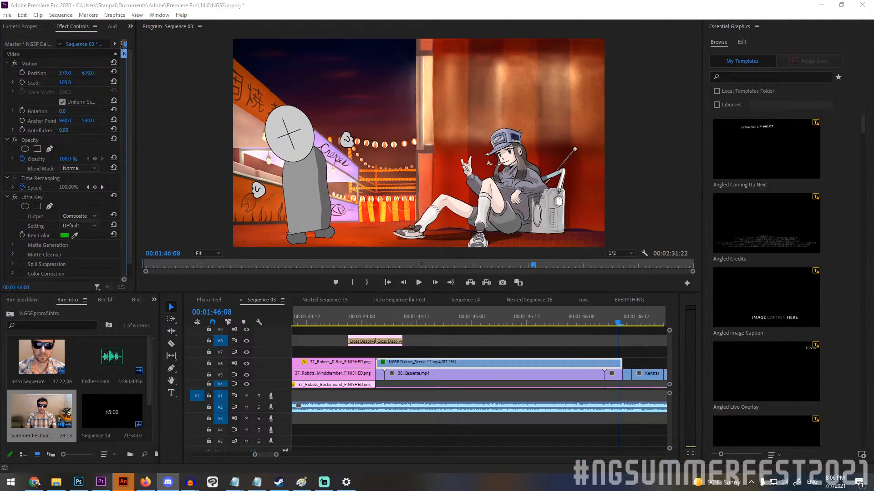
Move the playhead to 00:01:46:09 and hide track V5 to reveal the arm-wrestling draft beneath the finished clips.
{"action": "left_click_drag", "start_coordinate": [618, 318], "coordinate": [621, 317]}
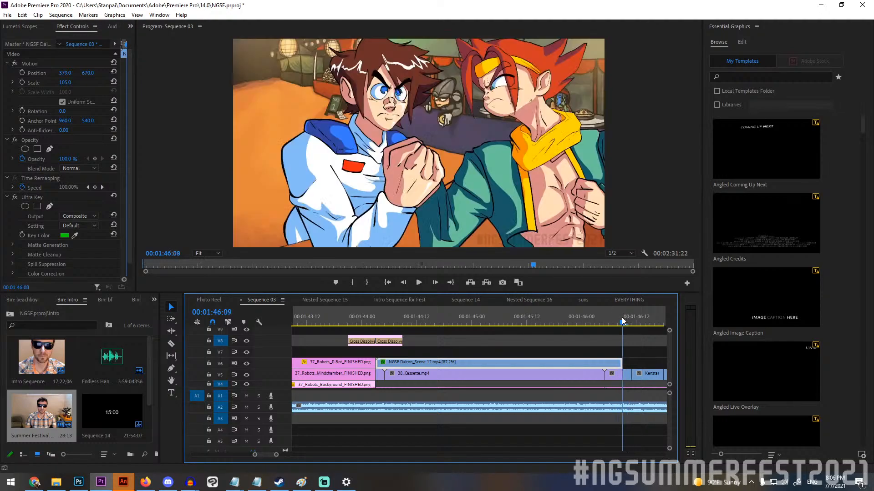
{"action": "scroll", "coordinate": [593, 349], "scroll_direction": "down", "scroll_amount": 4}
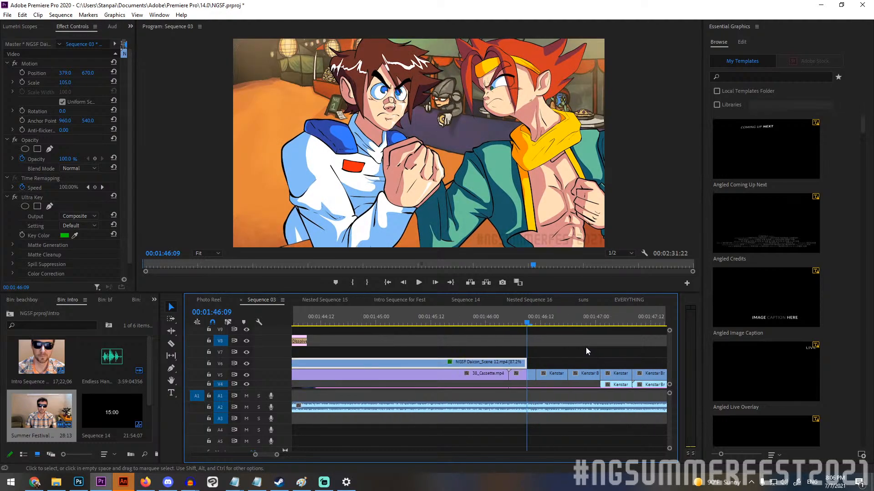
{"action": "scroll", "coordinate": [581, 344], "scroll_direction": "down", "scroll_amount": 4}
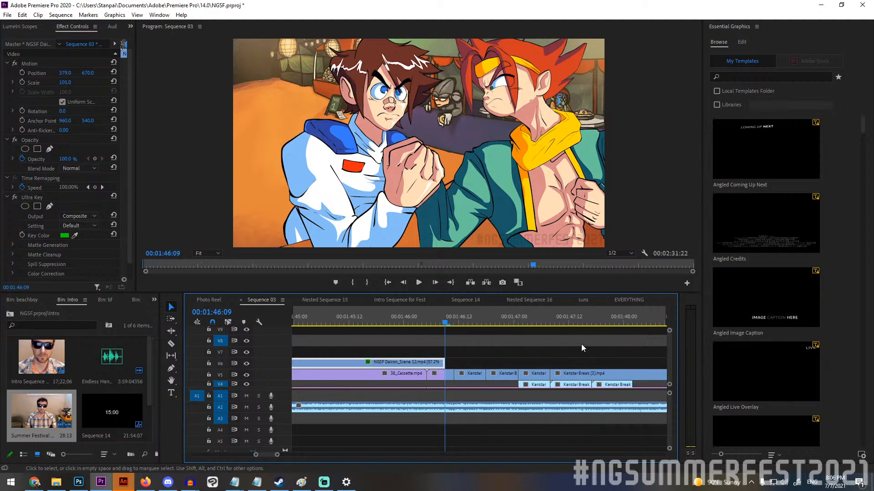
{"action": "scroll", "coordinate": [581, 344], "scroll_direction": "down", "scroll_amount": 4}
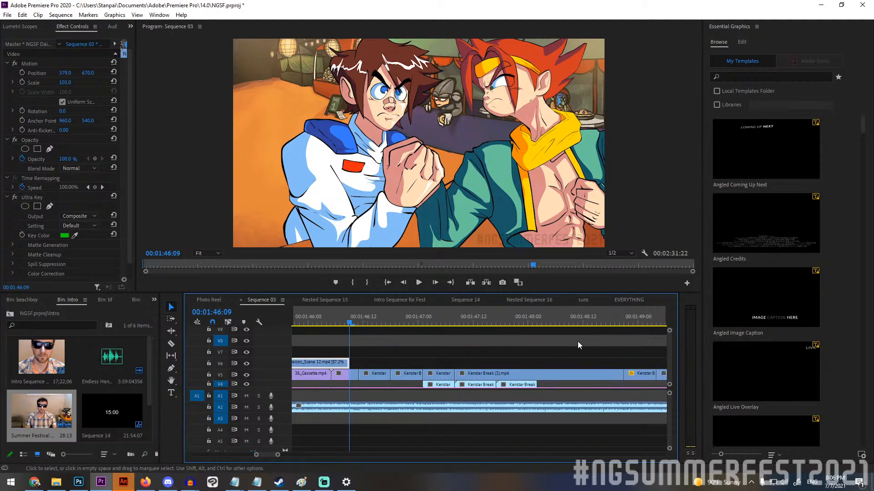
{"action": "scroll", "coordinate": [578, 341], "scroll_direction": "down", "scroll_amount": 1}
{"action": "left_click", "coordinate": [246, 375]}
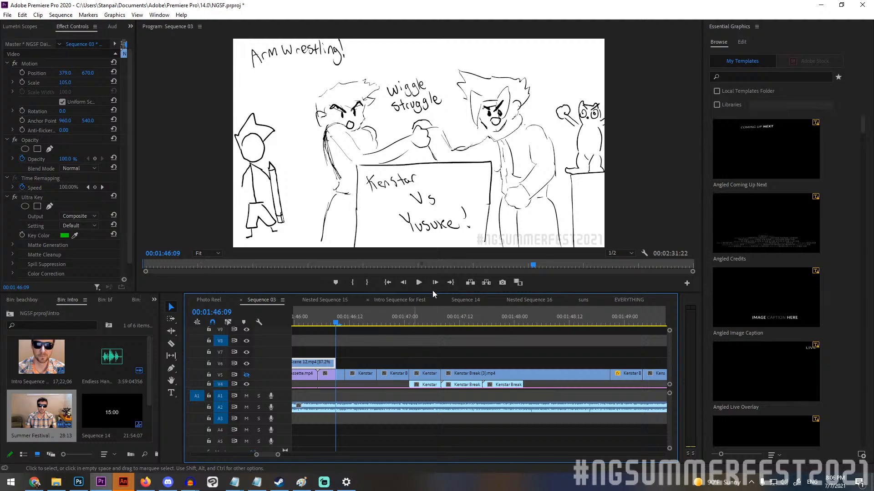
Play the arm-wrestling shot to 00:01:47:21, hide track V4 as well, and return to 00:01:46:09.
{"action": "left_click", "coordinate": [418, 284]}
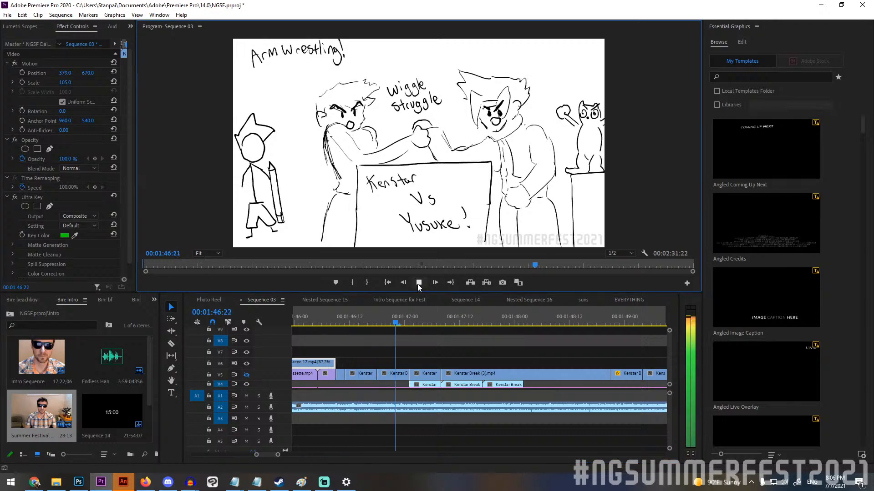
{"action": "left_click", "coordinate": [418, 283]}
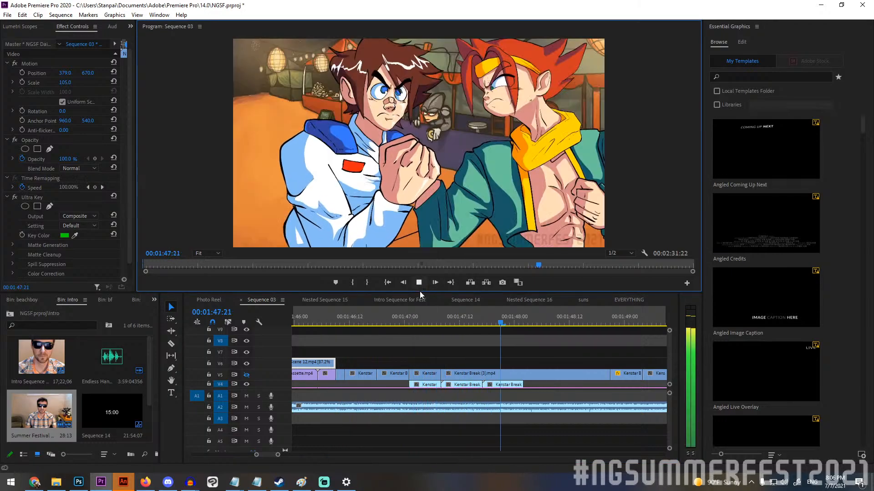
{"action": "left_click", "coordinate": [247, 384]}
{"action": "mouse_move", "coordinate": [348, 321]}
{"action": "left_mouse_down"}
{"action": "mouse_move", "coordinate": [330, 319]}
{"action": "mouse_move", "coordinate": [337, 320]}
{"action": "left_mouse_up"}
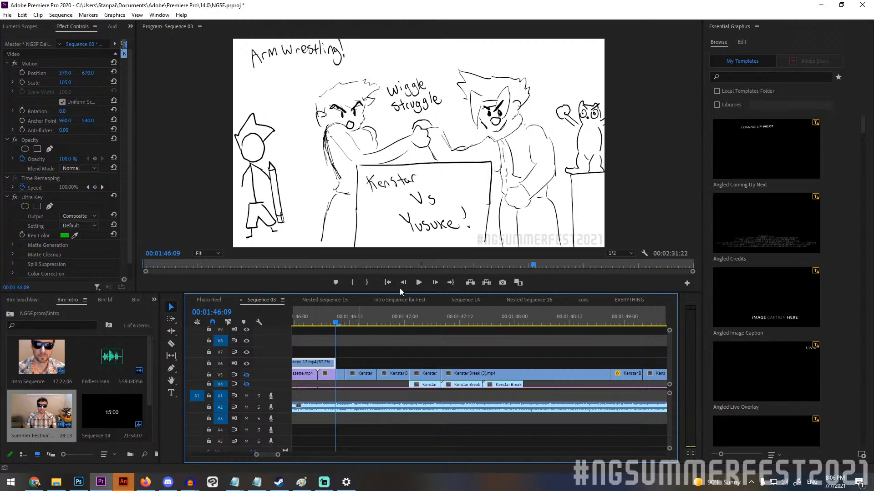
Play the arm-wrestling and pencil-break sketches from 00:01:46:09, pausing along the way, up to 00:01:50:13.
{"action": "left_click", "coordinate": [421, 281]}
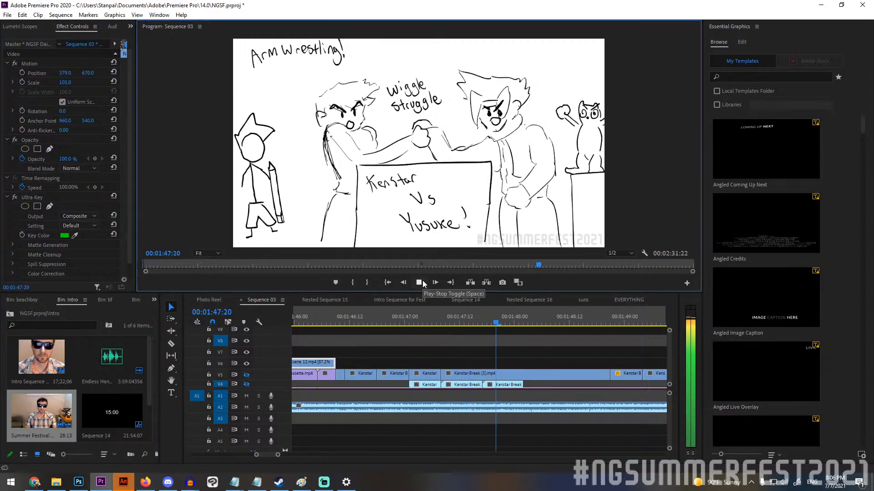
{"action": "left_click", "coordinate": [422, 281]}
{"action": "left_click", "coordinate": [422, 281]}
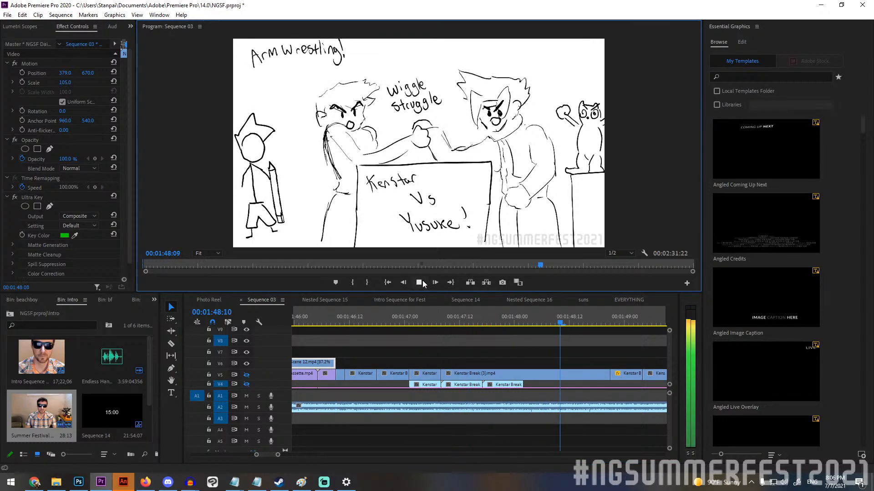
{"action": "left_click", "coordinate": [423, 282]}
{"action": "left_click", "coordinate": [422, 282]}
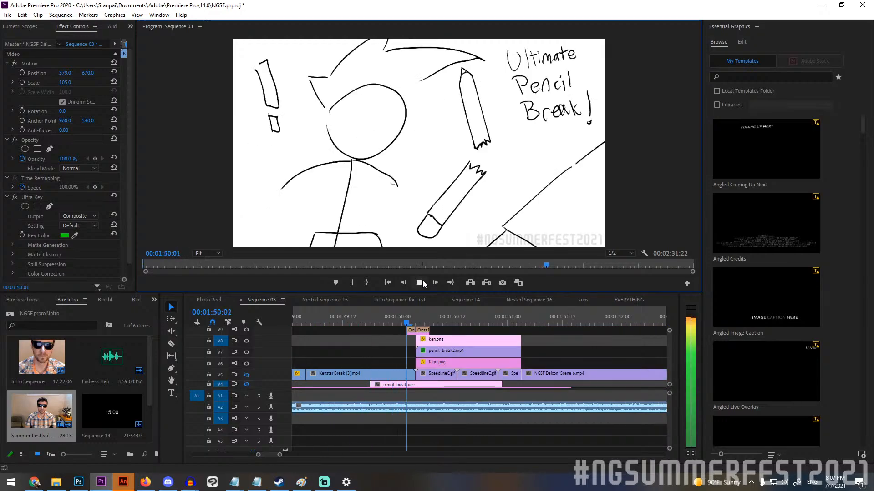
{"action": "left_click", "coordinate": [422, 282]}
{"action": "left_click", "coordinate": [422, 282]}
{"action": "left_click", "coordinate": [422, 282]}
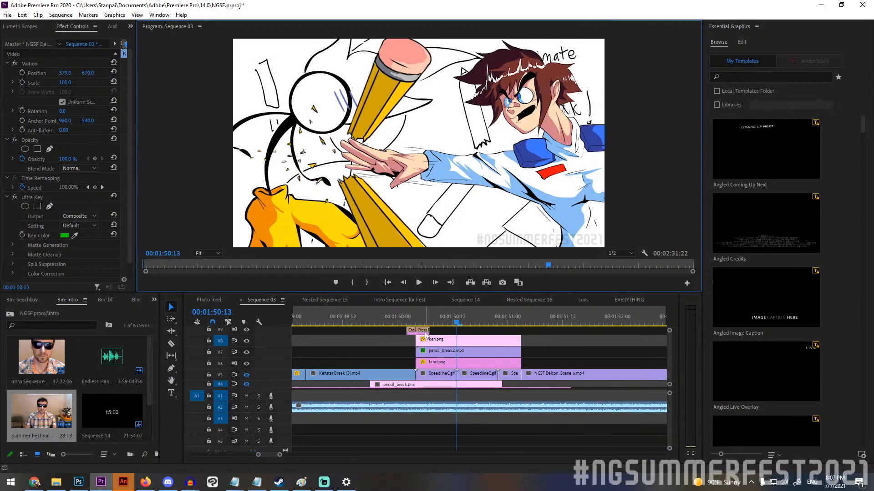
Return to the start of the arm-wrestling shot, show track V5 again, and select its first short clip at 00:01:46:10.
{"action": "left_click_drag", "start_coordinate": [406, 322], "coordinate": [346, 348]}
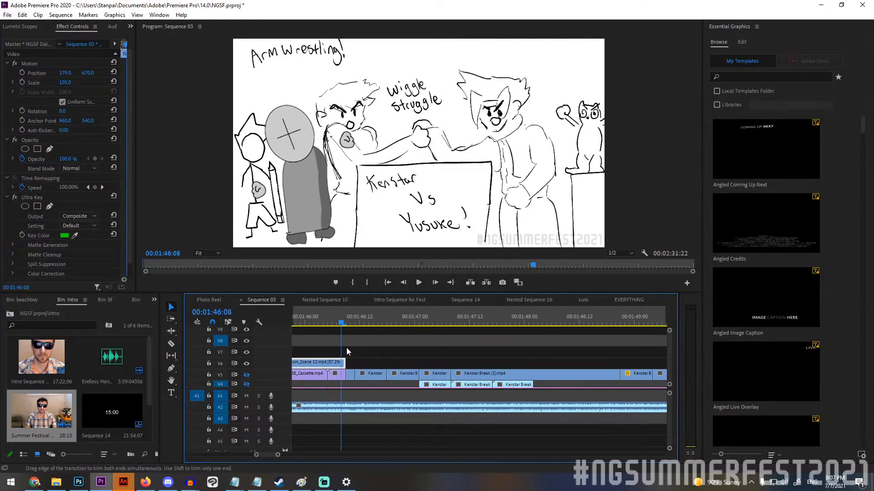
{"action": "left_click", "coordinate": [247, 375]}
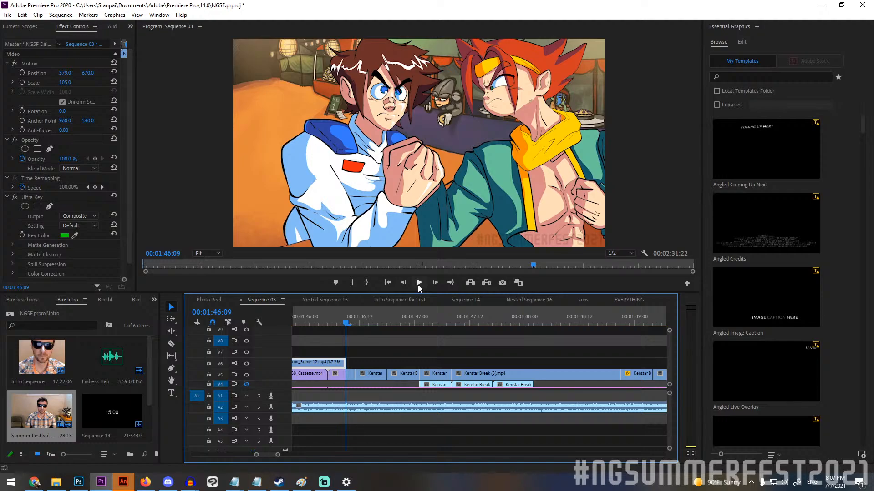
{"action": "left_click", "coordinate": [349, 320]}
{"action": "left_click", "coordinate": [364, 375]}
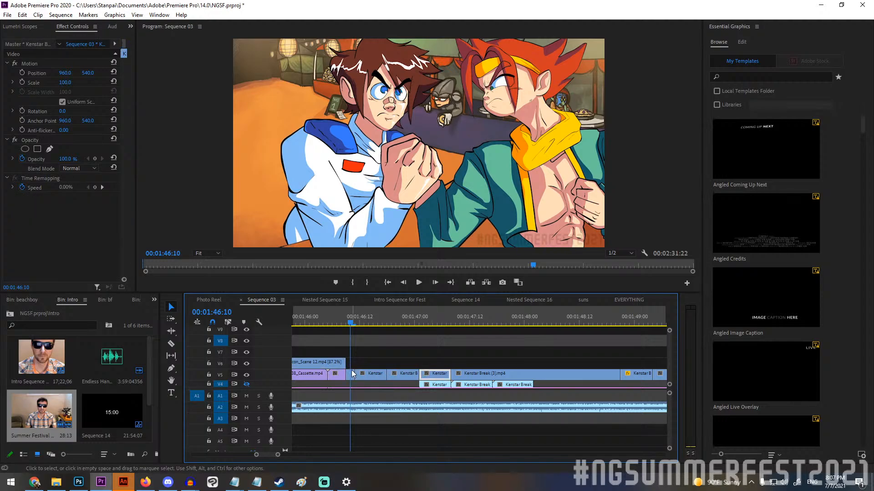
{"action": "left_click", "coordinate": [351, 374]}
Play the finished arm-wrestling animation from 00:01:46:10 into the Kenstar Break (3).mp4 clip.
{"action": "mouse_move", "coordinate": [350, 318]}
{"action": "left_mouse_down"}
{"action": "mouse_move", "coordinate": [431, 318]}
{"action": "mouse_move", "coordinate": [351, 317]}
{"action": "mouse_move", "coordinate": [507, 305]}
{"action": "mouse_move", "coordinate": [348, 308]}
{"action": "left_mouse_up"}
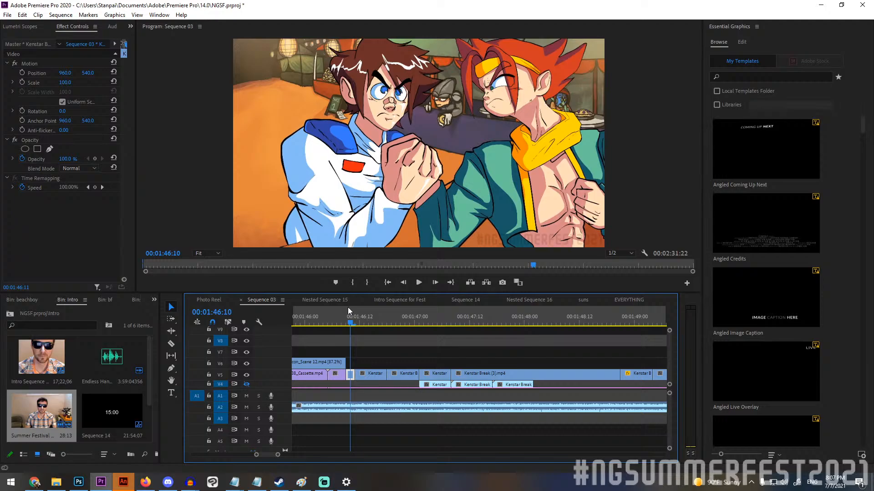
{"action": "left_click", "coordinate": [421, 285]}
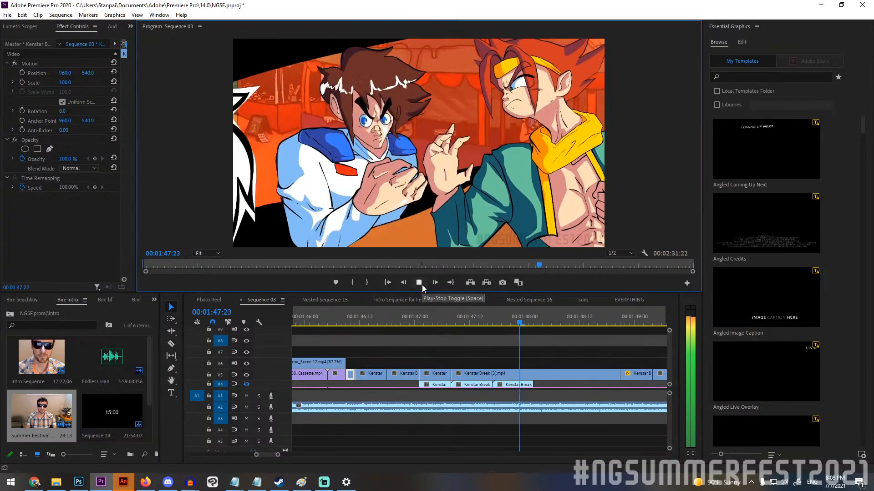
{"action": "left_click", "coordinate": [422, 285]}
Scrub back through the arm-wrestling clips and replay them through the pencil break to 00:01:51:03.
{"action": "mouse_move", "coordinate": [535, 320]}
{"action": "left_mouse_down"}
{"action": "mouse_move", "coordinate": [513, 322]}
{"action": "mouse_move", "coordinate": [552, 322]}
{"action": "mouse_move", "coordinate": [522, 324]}
{"action": "left_mouse_up"}
{"action": "left_click_drag", "start_coordinate": [523, 324], "coordinate": [446, 304]}
{"action": "left_click", "coordinate": [419, 283]}
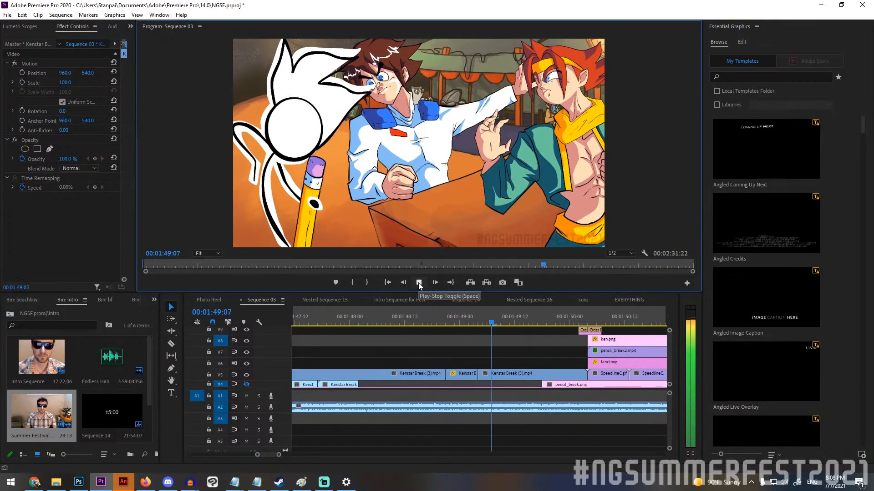
{"action": "left_click", "coordinate": [419, 284]}
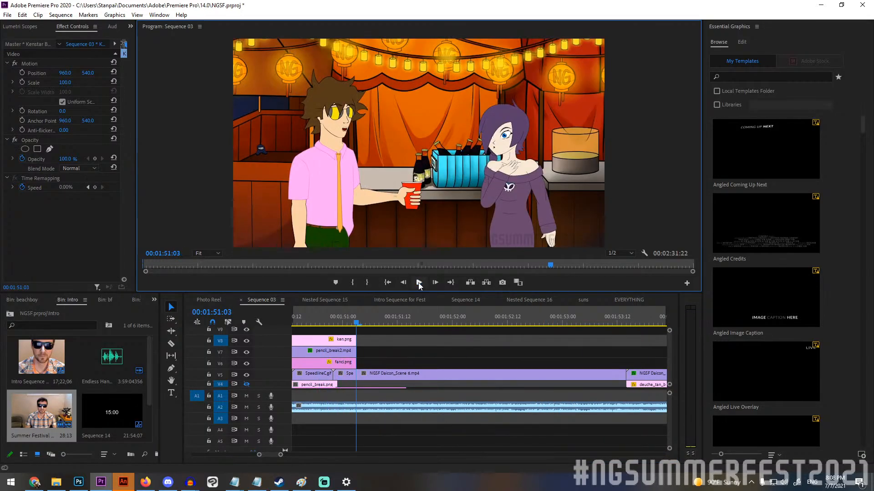
Play the NGSF Daicon_Scene 6.mp4 clip from 00:01:51:03 into the Scene 7 close-up, stopping at 00:01:54:11.
{"action": "left_click_drag", "start_coordinate": [356, 319], "coordinate": [466, 300]}
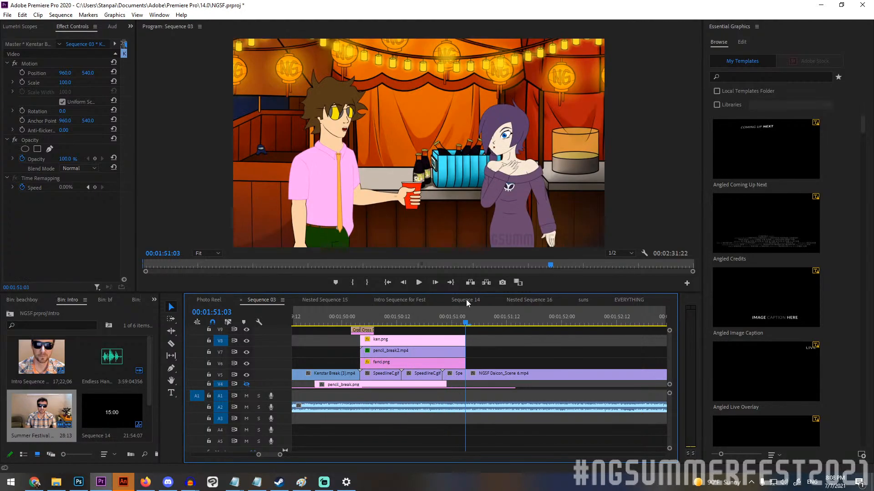
{"action": "left_click", "coordinate": [418, 283]}
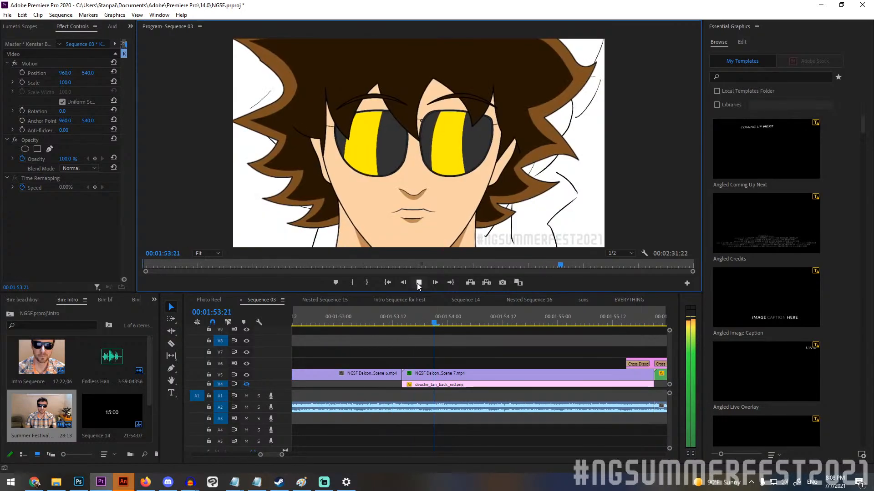
{"action": "key", "text": "space"}
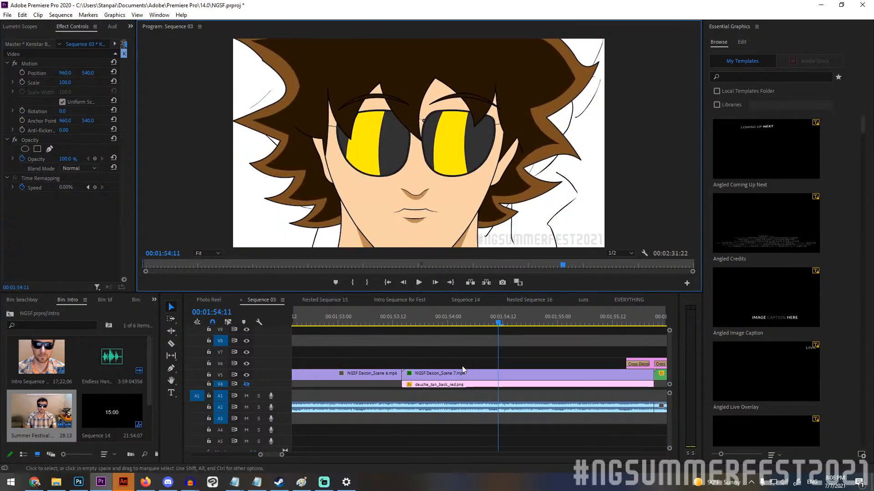
Show track V4 again, scrub to 00:01:53:21, and select the NGSF Daicon_Scene 7.mp4 clip to inspect its effects.
{"action": "left_click", "coordinate": [246, 384]}
{"action": "left_click_drag", "start_coordinate": [405, 324], "coordinate": [434, 327]}
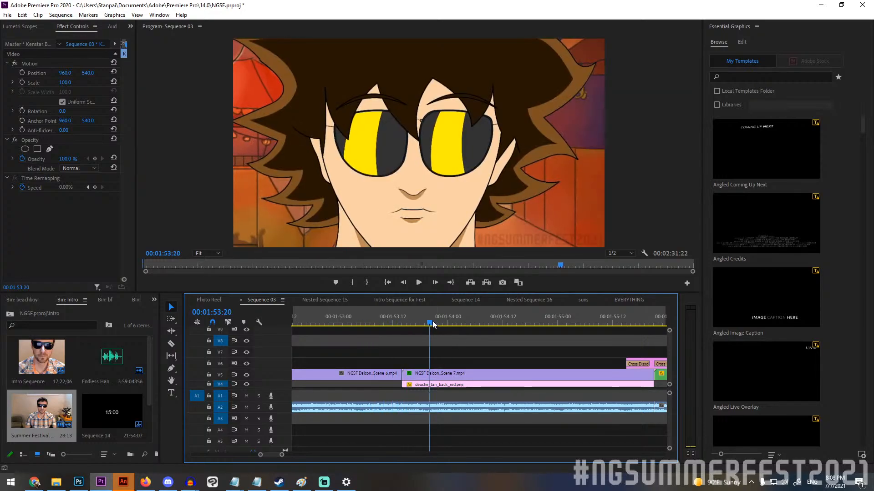
{"action": "left_click", "coordinate": [438, 375]}
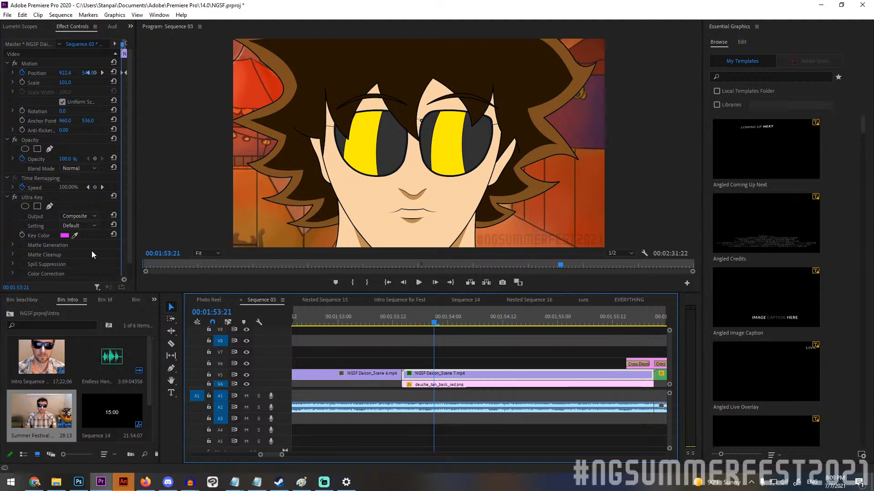
Toggle the Scene 7 clip's Ultra Key effect off and on repeatedly to compare its raw background with the keyed result.
{"action": "left_click", "coordinate": [15, 197]}
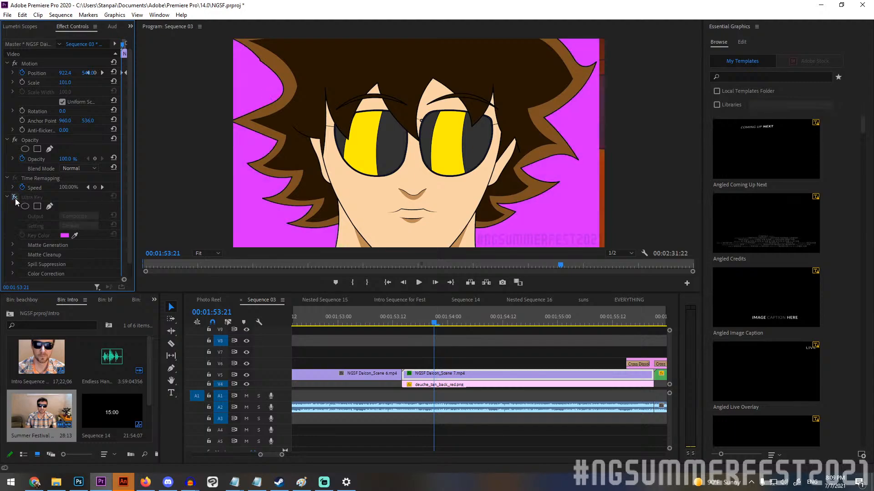
{"action": "left_click", "coordinate": [15, 198]}
{"action": "left_click", "coordinate": [15, 197]}
{"action": "left_click", "coordinate": [15, 198]}
{"action": "left_click", "coordinate": [15, 198]}
{"action": "left_click", "coordinate": [15, 199]}
Scrub back before Scene 7 and play the sunglasses close-up through to the Photo Reel transition at 00:01:55:23.
{"action": "mouse_move", "coordinate": [430, 322]}
{"action": "left_mouse_down"}
{"action": "mouse_move", "coordinate": [179, 312]}
{"action": "mouse_move", "coordinate": [331, 302]}
{"action": "mouse_move", "coordinate": [315, 304]}
{"action": "left_mouse_up"}
{"action": "left_click", "coordinate": [419, 283]}
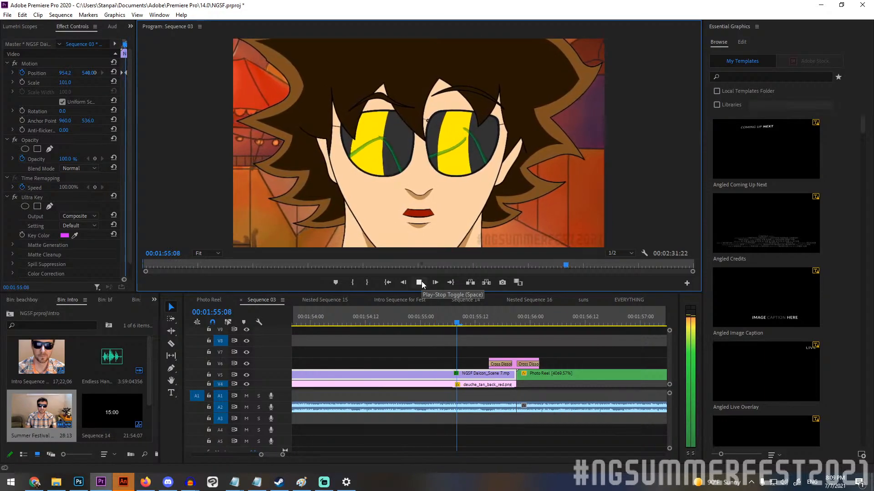
{"action": "left_click", "coordinate": [421, 281]}
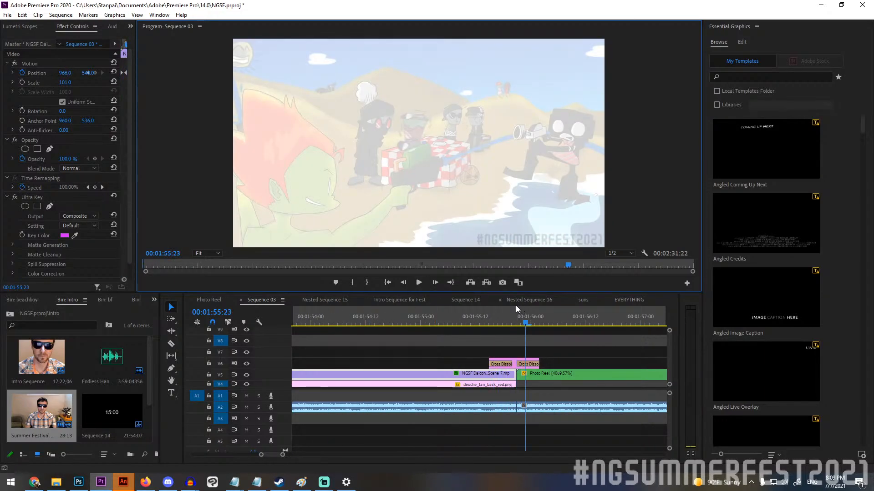
Play the Photo Reel clip from its start at 00:01:55:21, pausing at 00:01:56:17 and stopping at 00:02:00:21.
{"action": "scroll", "coordinate": [503, 313], "scroll_direction": "left", "scroll_amount": 1}
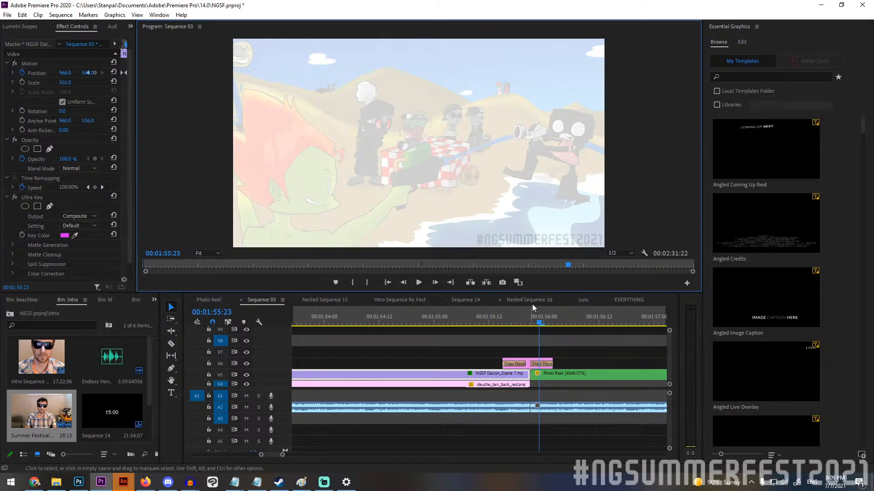
{"action": "left_click", "coordinate": [530, 322]}
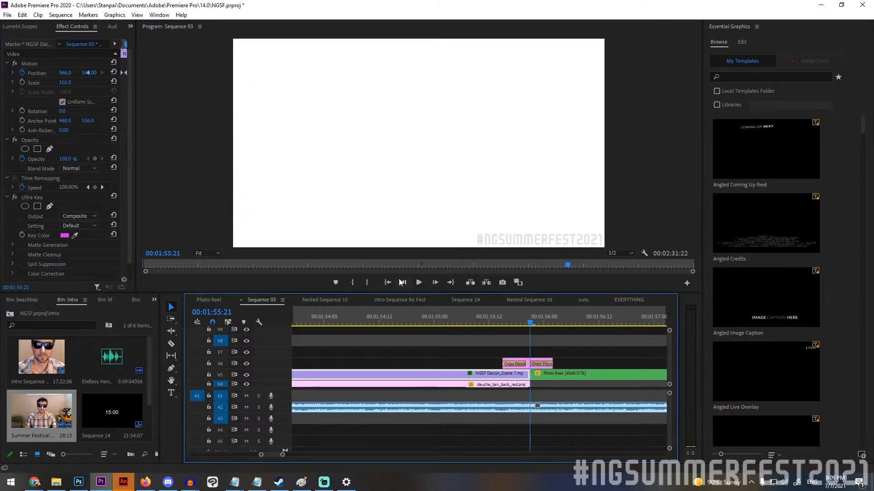
{"action": "left_click", "coordinate": [418, 283]}
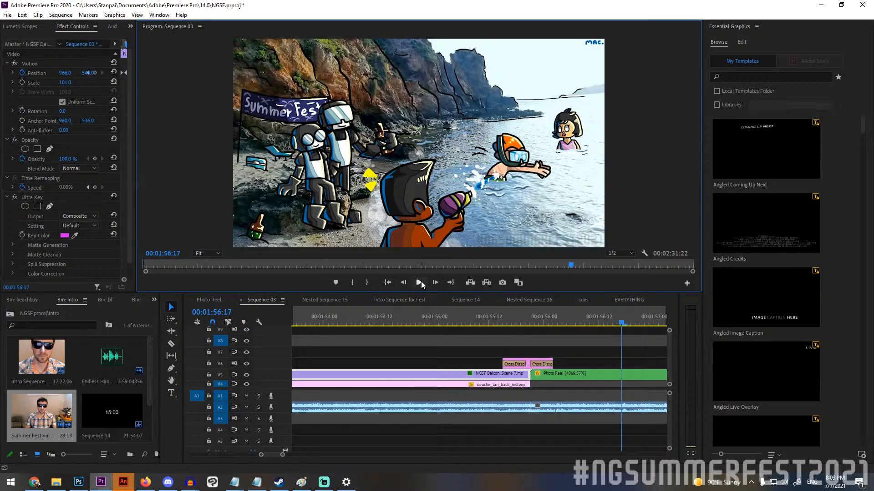
{"action": "left_click", "coordinate": [419, 282]}
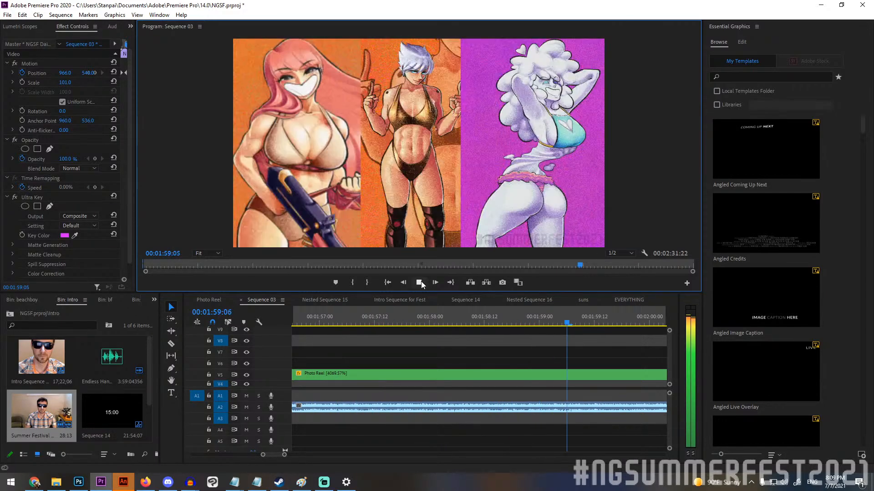
{"action": "left_click", "coordinate": [419, 283]}
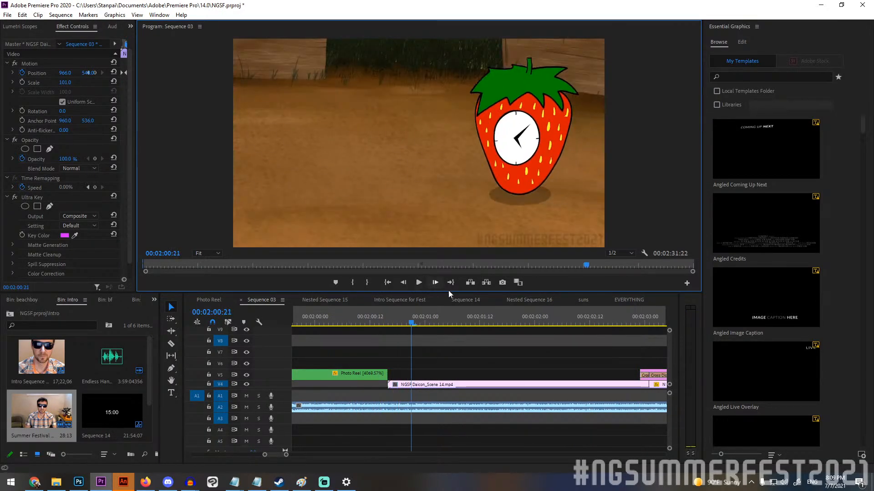
Scrub around the cut from the Photo Reel to NGSF Daicon_Scene 14.mp4 and play the strawberry clock scene to 00:02:03:22.
{"action": "left_click", "coordinate": [383, 324]}
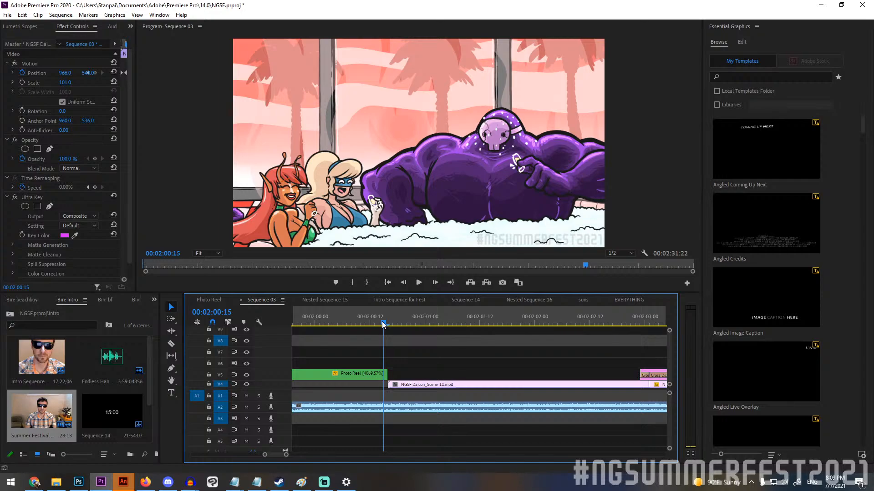
{"action": "left_click_drag", "start_coordinate": [384, 324], "coordinate": [401, 324]}
{"action": "left_click", "coordinate": [419, 283]}
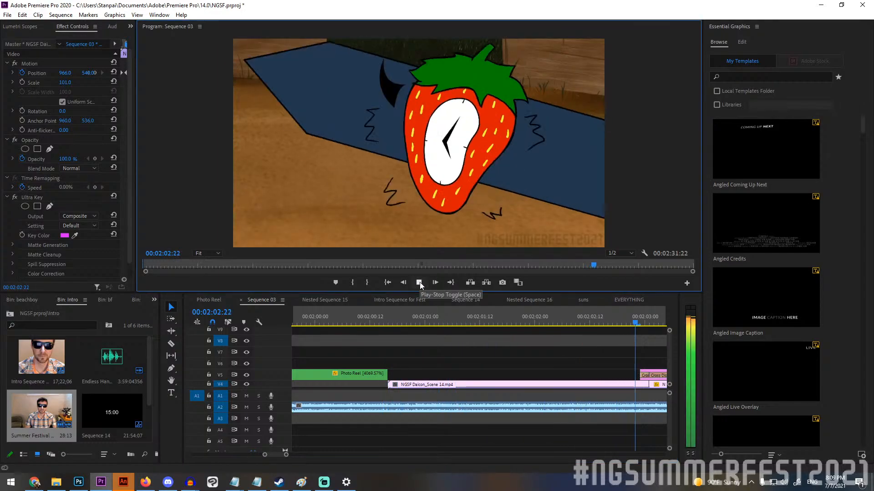
{"action": "left_click", "coordinate": [419, 283]}
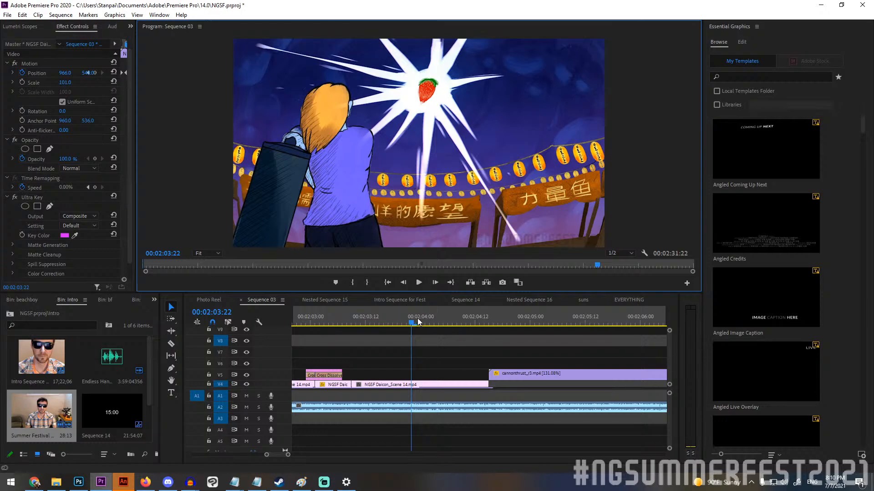
Move the playhead to the cut from NGSF Daicon_Scene 14.mp4 to cannonthrust_r3.mp4 at 00:02:04:15.
{"action": "left_click_drag", "start_coordinate": [412, 319], "coordinate": [520, 321]}
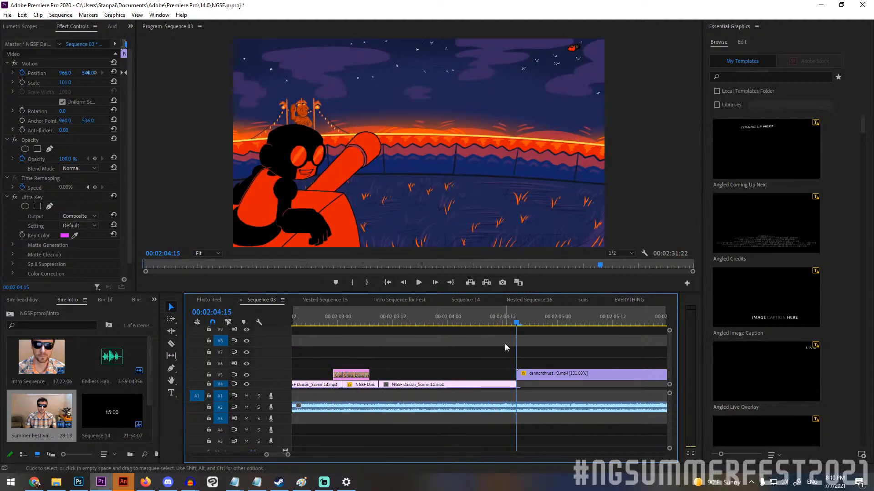
{"action": "scroll", "coordinate": [504, 345], "scroll_direction": "right", "scroll_amount": 4}
{"action": "scroll", "coordinate": [499, 346], "scroll_direction": "right", "scroll_amount": 4}
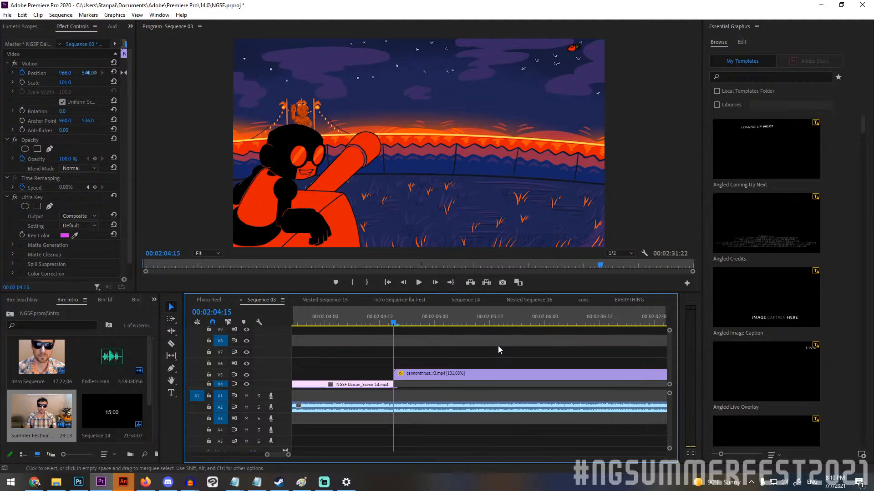
{"action": "left_click_drag", "start_coordinate": [287, 454], "coordinate": [349, 454]}
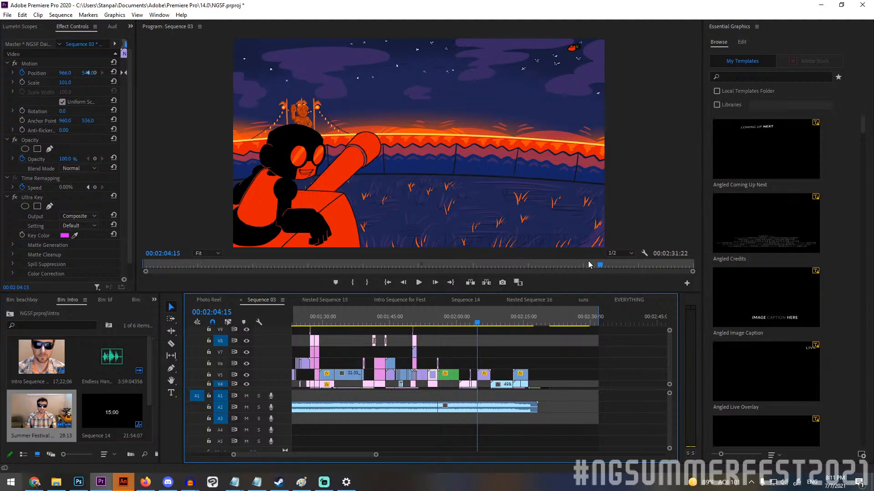
Scrub through the cannon clip to 00:02:07:04 and step frame by frame to the strawberry clock beach shot at 00:02:07:17.
{"action": "left_click_drag", "start_coordinate": [469, 324], "coordinate": [481, 320]}
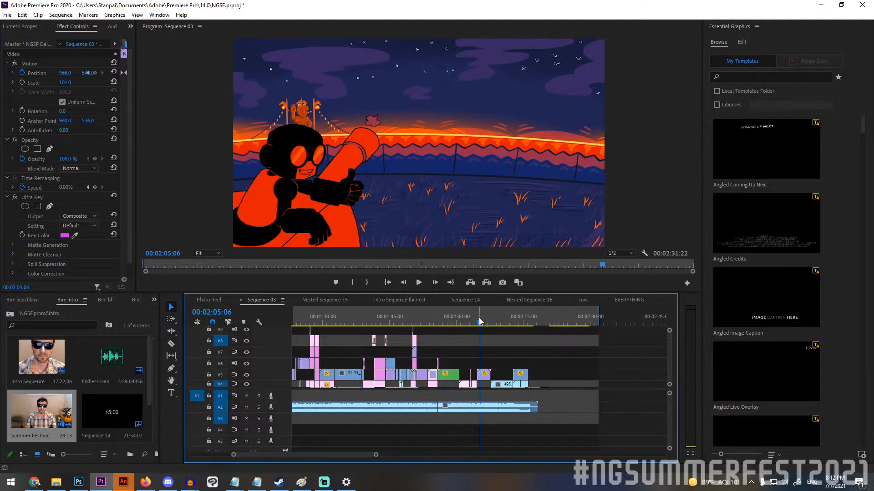
{"action": "left_click_drag", "start_coordinate": [480, 321], "coordinate": [490, 313]}
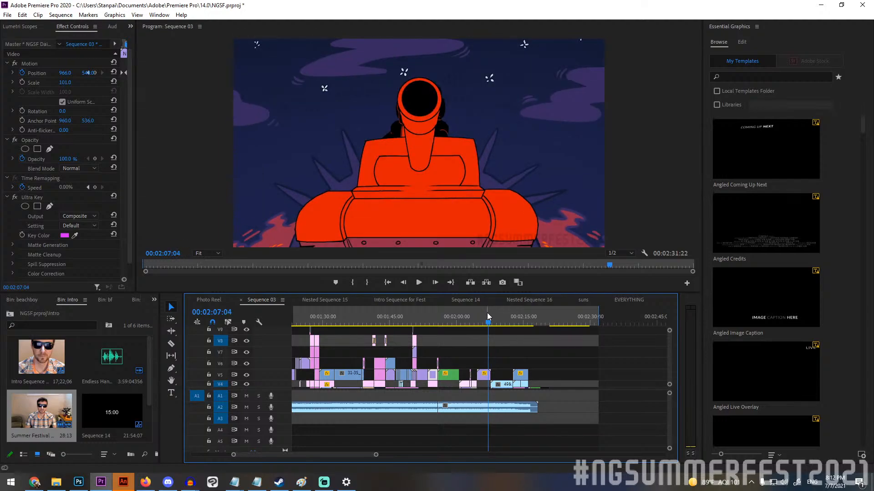
{"action": "key", "text": "Right"}
{"action": "key", "text": "Right"}
{"action": "key", "text": "Right"}
{"action": "key", "text": "Right"}
{"action": "key", "text": "Right"}
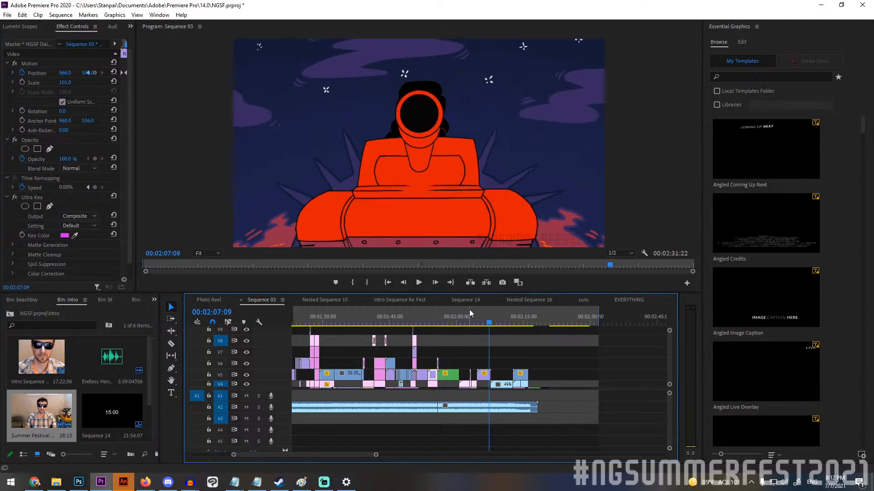
{"action": "key", "text": "Right"}
{"action": "key", "text": "Right"}
{"action": "key", "text": "Right"}
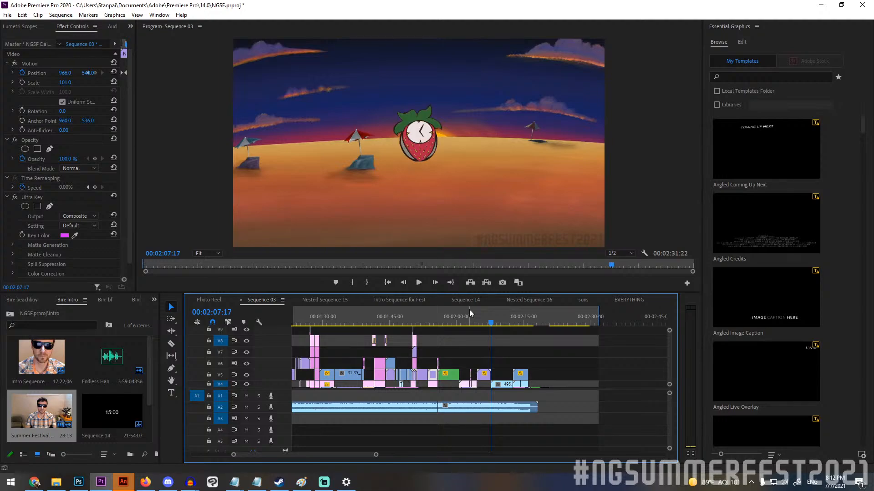
Step through the strawberry clock's approach toward the camera and on to its rocket flight at 00:02:08:08.
{"action": "key", "text": "Right"}
{"action": "key", "text": "Right"}
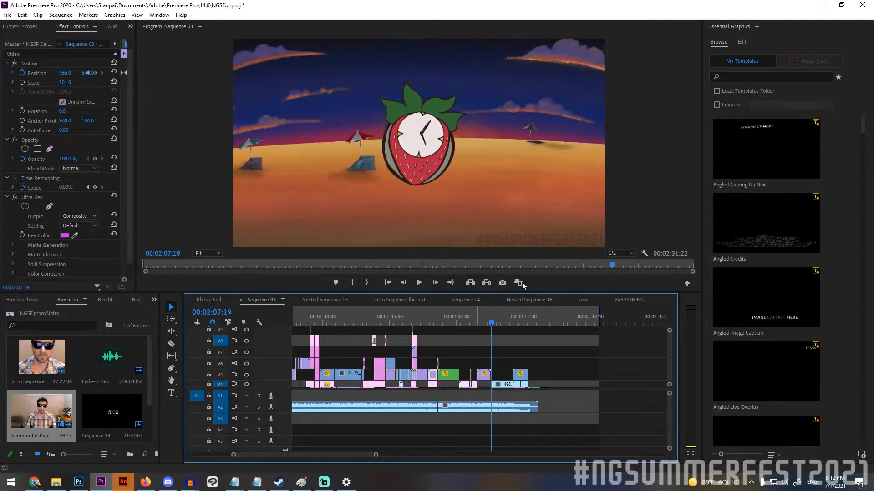
{"action": "key", "text": "Left"}
{"action": "key", "text": "Right"}
{"action": "key", "text": "Right"}
{"action": "key", "text": "Right"}
{"action": "key", "text": "Right"}
{"action": "key", "text": "Right"}
{"action": "key", "text": "Right"}
{"action": "key", "text": "Right"}
{"action": "key", "text": "Right"}
{"action": "key", "text": "Right"}
{"action": "key", "text": "Right"}
{"action": "key", "text": "Right"}
{"action": "key", "text": "Right"}
{"action": "key", "text": "Right"}
{"action": "key", "text": "Right"}
{"action": "key", "text": "Right"}
{"action": "key", "text": "Right"}
{"action": "key", "text": "Right"}
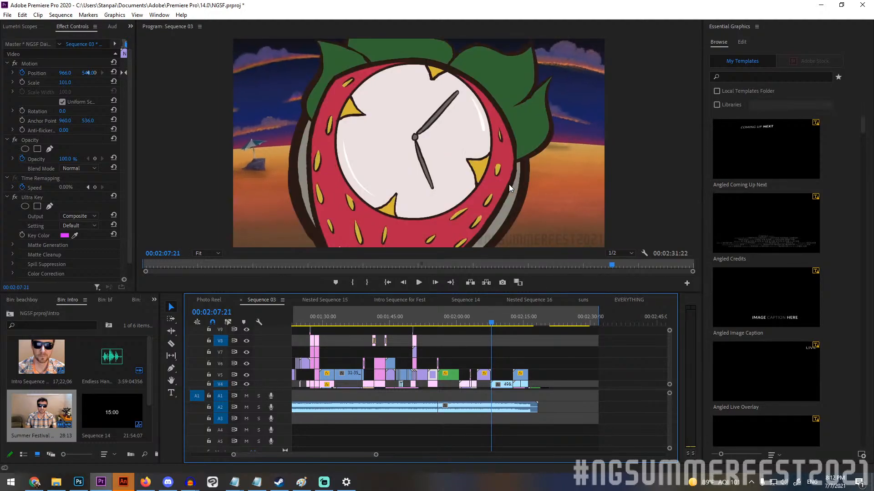
{"action": "key", "text": "Right"}
{"action": "key", "text": "Right"}
{"action": "key", "text": "Right"}
{"action": "key", "text": "Right"}
{"action": "key", "text": "Right"}
{"action": "key", "text": "Right"}
{"action": "key", "text": "Right"}
{"action": "key", "text": "Right"}
{"action": "key", "text": "Right"}
{"action": "key", "text": "Right"}
{"action": "key", "text": "Right"}
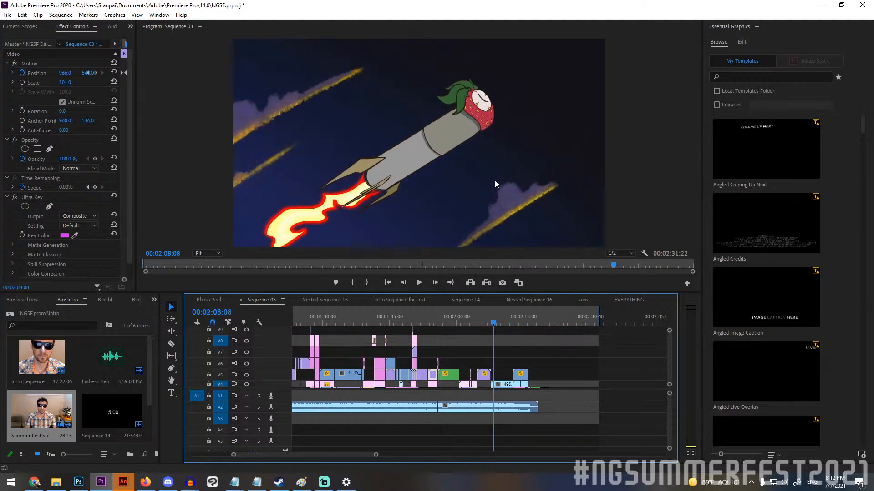
Step through the strawberry rocket's ascent into the dark sky, stopping at 00:02:09:09.
{"action": "key", "text": "Right"}
{"action": "key", "text": "Right"}
{"action": "key", "text": "Right"}
{"action": "key", "text": "Right"}
{"action": "key", "text": "Right"}
{"action": "key", "text": "Right"}
{"action": "key", "text": "Right"}
{"action": "key", "text": "Right"}
{"action": "key", "text": "Right"}
{"action": "key", "text": "Right"}
{"action": "key", "text": "Right"}
{"action": "key", "text": "Right"}
{"action": "key", "text": "Right"}
{"action": "key", "text": "Right"}
{"action": "key", "text": "Right"}
{"action": "key", "text": "Right"}
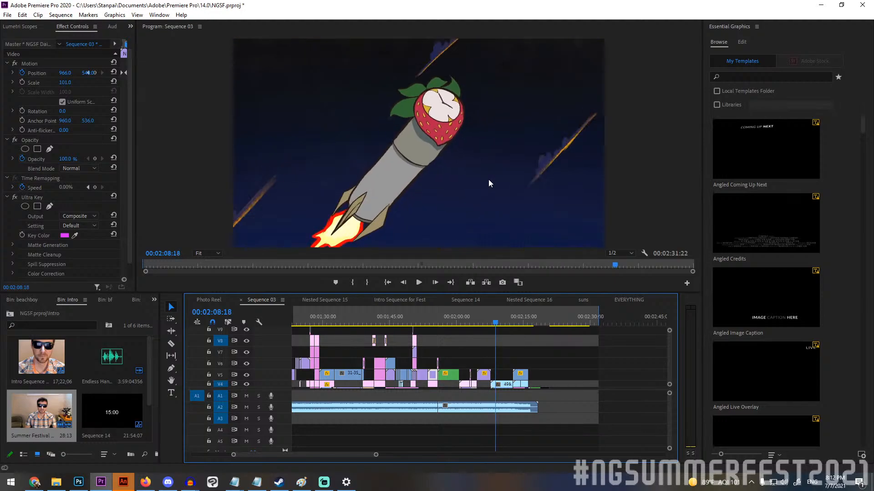
{"action": "key", "text": "Right"}
{"action": "key", "text": "Right"}
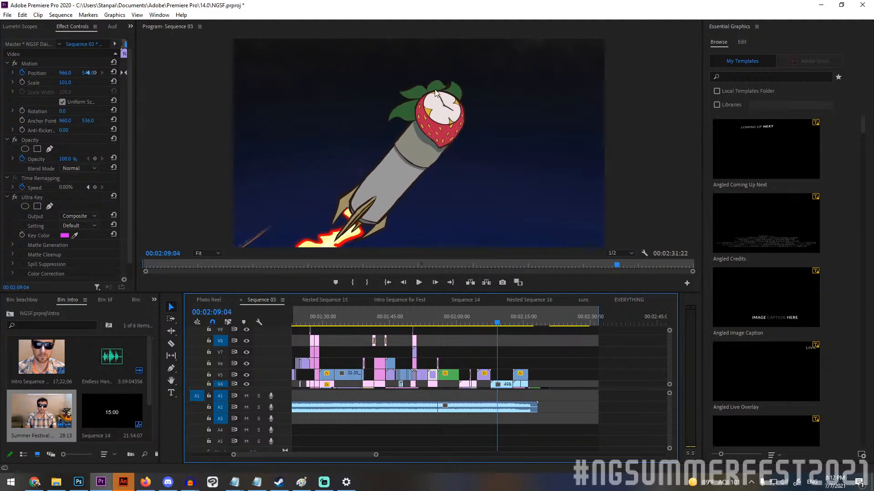
{"action": "key", "text": "Right"}
{"action": "key", "text": "Right"}
{"action": "key", "text": "Right"}
{"action": "key", "text": "Left"}
{"action": "key", "text": "Left"}
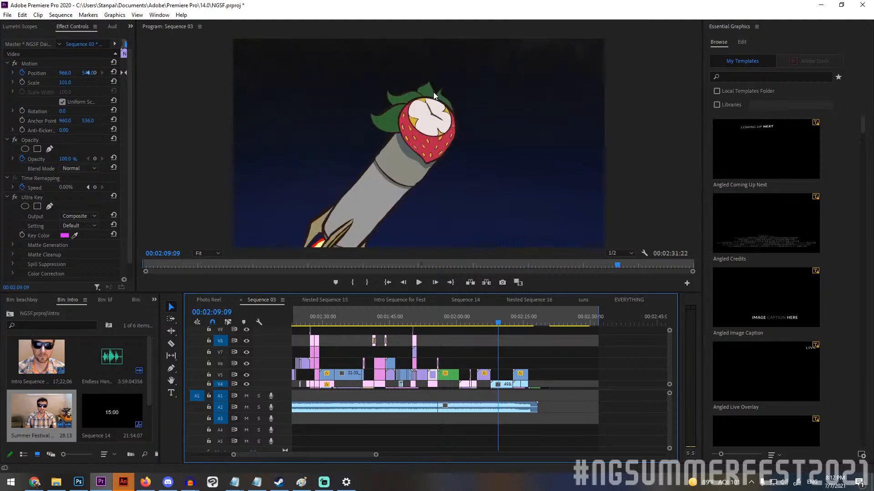
Step back to 00:02:08:21 and review the rocket ascent again up to the clock face close-up at 00:02:09:15.
{"action": "key", "text": "Left"}
{"action": "key", "text": "Left"}
{"action": "key", "text": "Left"}
{"action": "key", "text": "Left"}
{"action": "key", "text": "Left"}
{"action": "key", "text": "Left"}
{"action": "key", "text": "Left"}
{"action": "key", "text": "Left"}
{"action": "key", "text": "Left"}
{"action": "key", "text": "Left"}
{"action": "key", "text": "Left"}
{"action": "key", "text": "Left"}
{"action": "key", "text": "Left"}
{"action": "key", "text": "Left"}
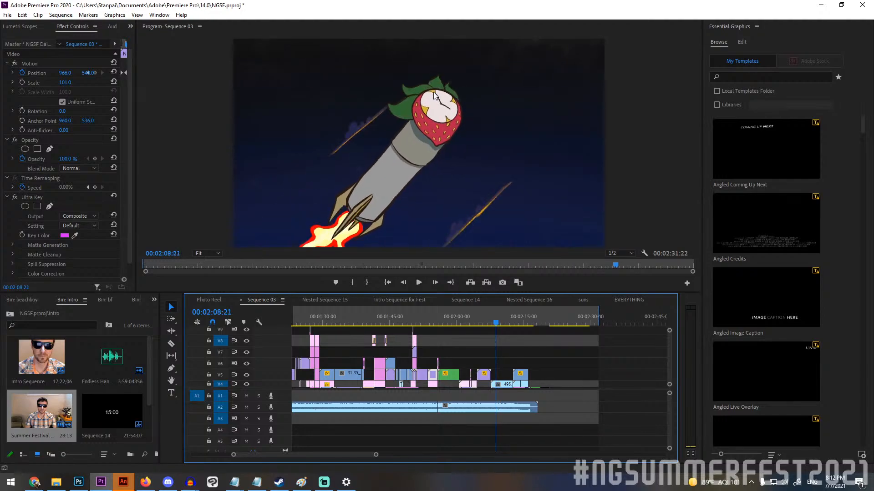
{"action": "key", "text": "Right"}
{"action": "key", "text": "Right"}
{"action": "key", "text": "Right"}
{"action": "key", "text": "Right"}
{"action": "key", "text": "Right"}
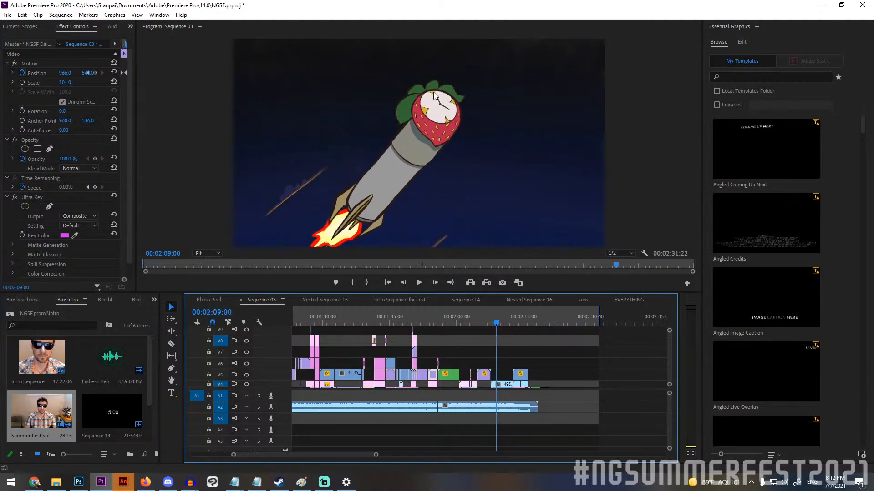
{"action": "key", "text": "Right"}
{"action": "key", "text": "Right"}
{"action": "key", "text": "Right"}
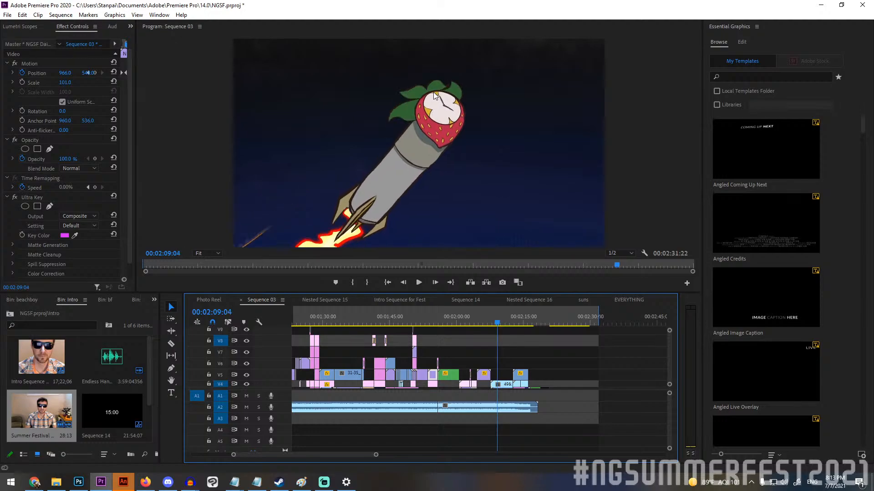
{"action": "key", "text": "Right"}
{"action": "key", "text": "Right"}
{"action": "key", "text": "Right"}
{"action": "key", "text": "Right"}
{"action": "key", "text": "Right"}
{"action": "key", "text": "Right"}
{"action": "key", "text": "Right"}
{"action": "key", "text": "Right"}
{"action": "key", "text": "Right"}
{"action": "key", "text": "Right"}
{"action": "key", "text": "Right"}
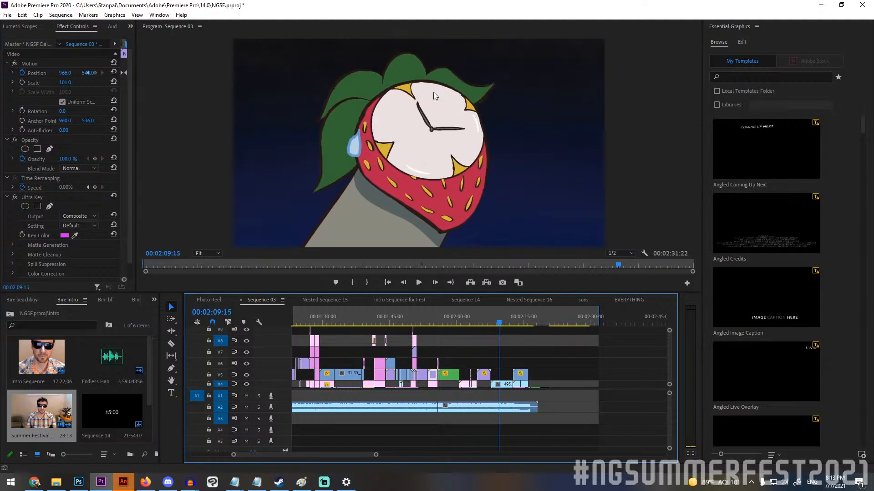
Step through the rocket's flight into space to 00:02:10:21, examining the small spaceship passing behind it.
{"action": "key", "text": "Right"}
{"action": "key", "text": "Right"}
{"action": "key", "text": "Right"}
{"action": "key", "text": "Right"}
{"action": "key", "text": "Right"}
{"action": "key", "text": "Right"}
{"action": "key", "text": "Right"}
{"action": "key", "text": "Right"}
{"action": "key", "text": "Right"}
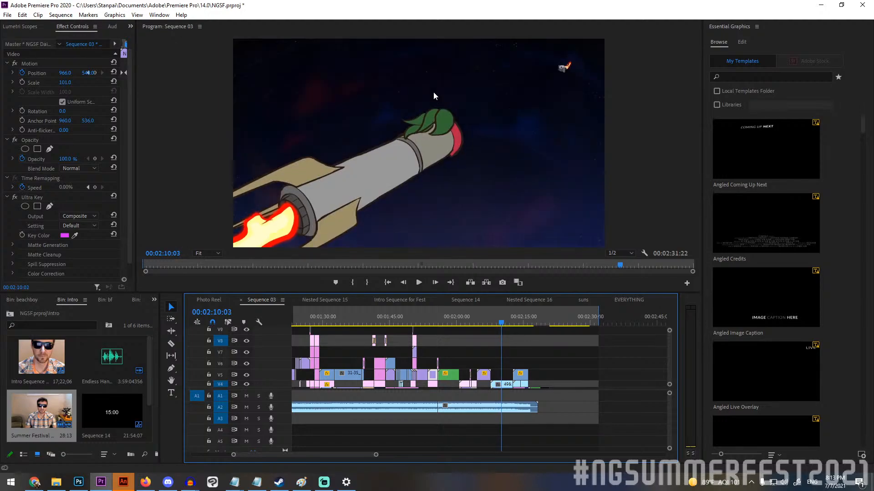
{"action": "key", "text": "Right"}
{"action": "key", "text": "Right"}
{"action": "key", "text": "Right"}
{"action": "key", "text": "Right"}
{"action": "key", "text": "Right"}
{"action": "key", "text": "Right"}
{"action": "key", "text": "Right"}
{"action": "key", "text": "Right"}
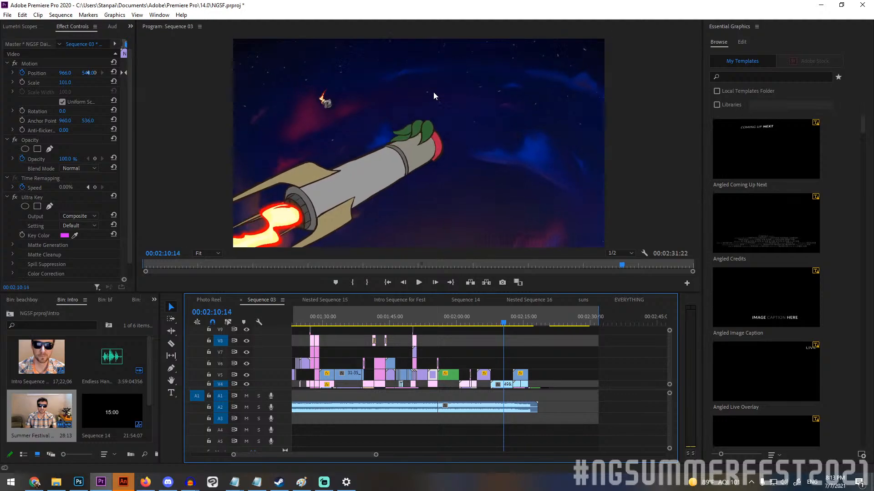
{"action": "key", "text": "Left"}
{"action": "key", "text": "Left"}
{"action": "key", "text": "Left"}
{"action": "key", "text": "Left"}
{"action": "key", "text": "Left"}
{"action": "key", "text": "Left"}
{"action": "key", "text": "Left"}
{"action": "key", "text": "Left"}
{"action": "key", "text": "Left"}
{"action": "key", "text": "Left"}
{"action": "key", "text": "Left"}
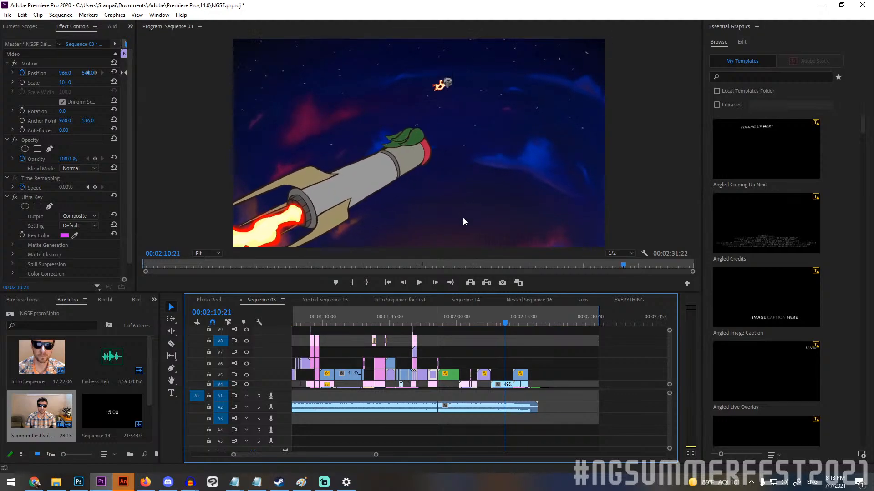
Step through the spaceship's approach to the close-up of its yellow pilot at 00:02:12:07.
{"action": "key", "text": "Right"}
{"action": "key", "text": "Right"}
{"action": "key", "text": "Right"}
{"action": "key", "text": "Right"}
{"action": "key", "text": "Right"}
{"action": "key", "text": "Right"}
{"action": "key", "text": "Right"}
{"action": "key", "text": "Right"}
{"action": "key", "text": "Right"}
{"action": "key", "text": "Right"}
{"action": "key", "text": "Right"}
{"action": "key", "text": "Right"}
{"action": "key", "text": "Right"}
{"action": "key", "text": "Right"}
{"action": "key", "text": "Right"}
{"action": "key", "text": "Right"}
{"action": "key", "text": "Right"}
{"action": "key", "text": "Right"}
{"action": "key", "text": "Right"}
{"action": "key", "text": "Right"}
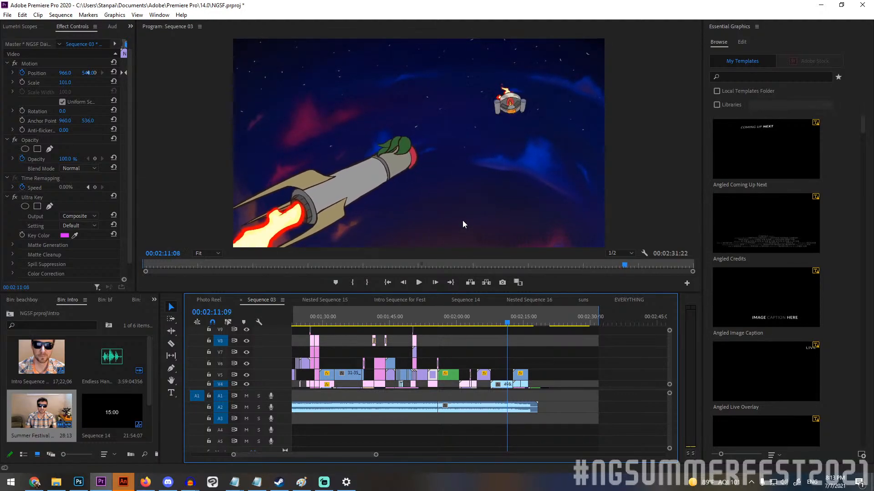
{"action": "key", "text": "Right"}
{"action": "key", "text": "Right"}
{"action": "key", "text": "Right"}
{"action": "key", "text": "Right"}
{"action": "key", "text": "Right"}
{"action": "key", "text": "Right"}
{"action": "key", "text": "Right"}
{"action": "key", "text": "Right"}
{"action": "key", "text": "Right"}
{"action": "key", "text": "Right"}
{"action": "key", "text": "Right"}
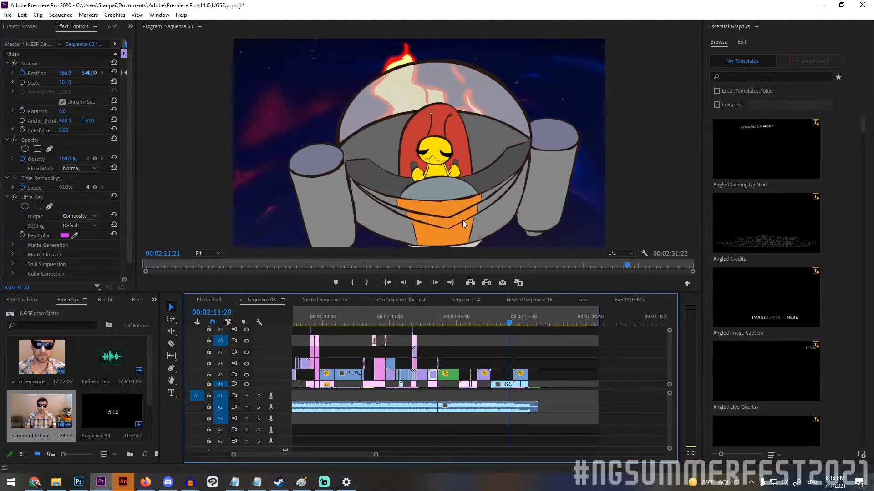
{"action": "key", "text": "Right"}
{"action": "key", "text": "Right"}
{"action": "key", "text": "Right"}
{"action": "key", "text": "Right"}
{"action": "key", "text": "Right"}
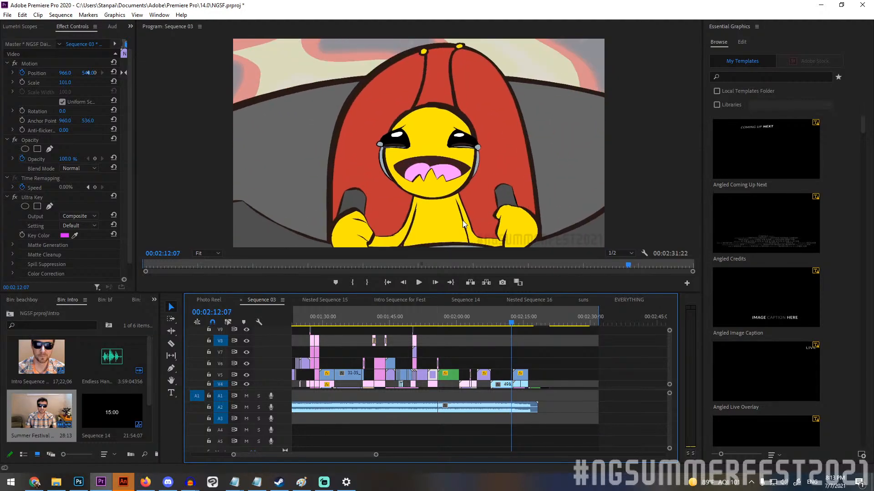
Return to 00:02:11:05 and step through the spaceship's approach again to the black line-art impact frame at 00:02:12:14.
{"action": "key", "text": "Left"}
{"action": "key", "text": "Left"}
{"action": "key", "text": "Left"}
{"action": "key", "text": "Left"}
{"action": "key", "text": "Left"}
{"action": "key", "text": "Left"}
{"action": "key", "text": "Left"}
{"action": "key", "text": "Left"}
{"action": "key", "text": "Left"}
{"action": "key", "text": "Left"}
{"action": "key", "text": "Left"}
{"action": "key", "text": "Left"}
{"action": "key", "text": "Left"}
{"action": "key", "text": "Left"}
{"action": "key", "text": "Left"}
{"action": "key", "text": "Left"}
{"action": "key", "text": "Left"}
{"action": "key", "text": "Left"}
{"action": "key", "text": "Left"}
{"action": "key", "text": "Left"}
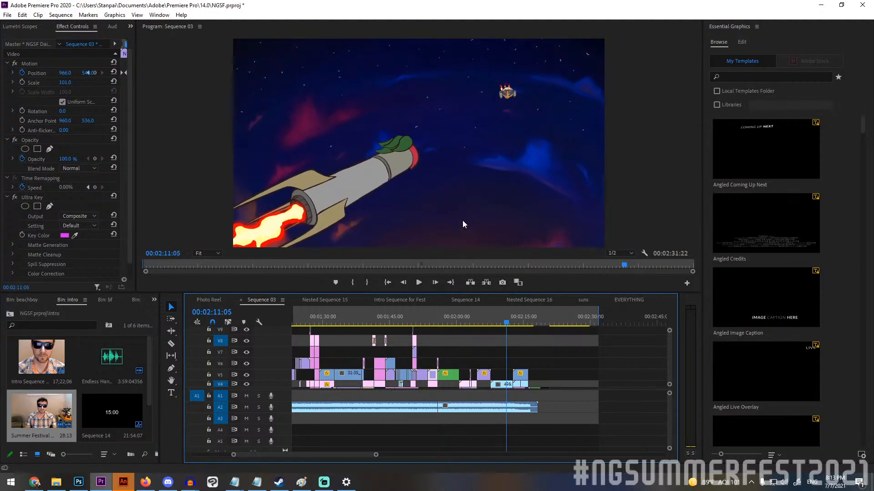
{"action": "key", "text": "Right"}
{"action": "key", "text": "Right"}
{"action": "key", "text": "Right"}
{"action": "key", "text": "Right"}
{"action": "key", "text": "Right"}
{"action": "key", "text": "Right"}
{"action": "key", "text": "Right"}
{"action": "key", "text": "Right"}
{"action": "key", "text": "Right"}
{"action": "key", "text": "Right"}
{"action": "key", "text": "Right"}
{"action": "key", "text": "Right"}
{"action": "key", "text": "Right"}
{"action": "key", "text": "Right"}
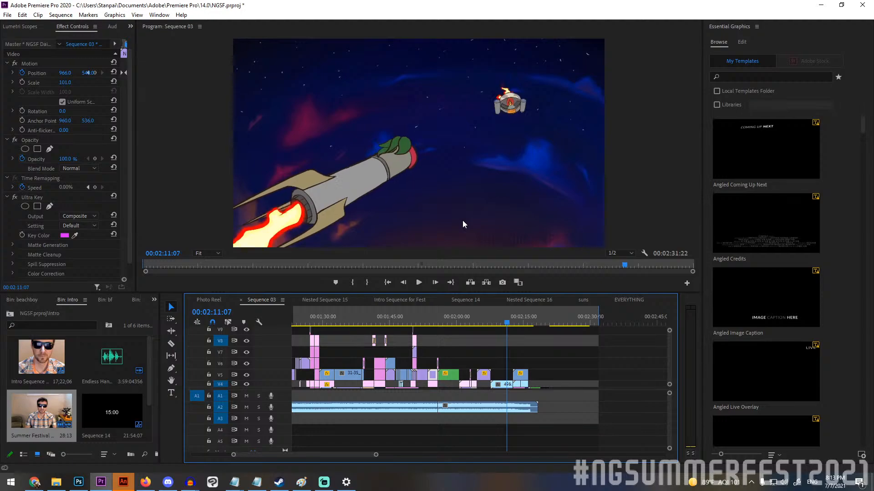
{"action": "key", "text": "Right"}
{"action": "key", "text": "Right"}
{"action": "key", "text": "Right"}
{"action": "key", "text": "Right"}
{"action": "key", "text": "Right"}
{"action": "key", "text": "Right"}
{"action": "key", "text": "Right"}
{"action": "key", "text": "Right"}
{"action": "key", "text": "Right"}
{"action": "key", "text": "Right"}
{"action": "key", "text": "Right"}
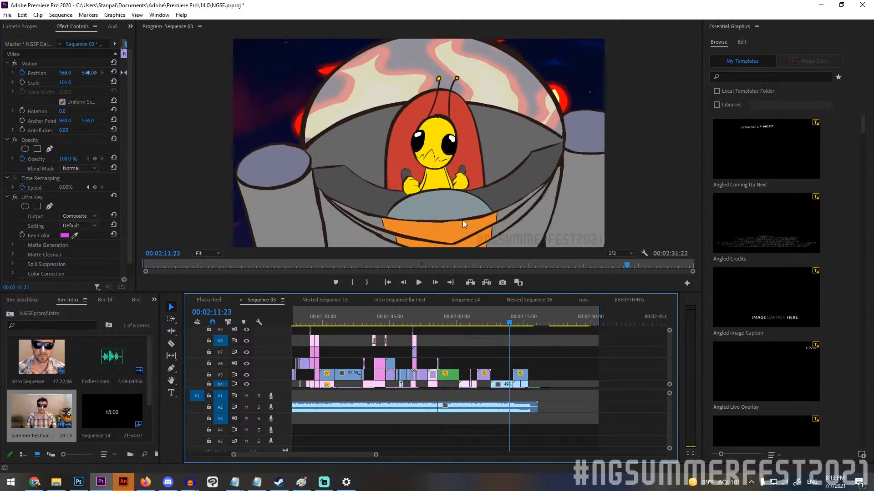
{"action": "key", "text": "Right"}
{"action": "key", "text": "Right"}
{"action": "key", "text": "Right"}
{"action": "key", "text": "Right"}
{"action": "key", "text": "Right"}
{"action": "key", "text": "Right"}
{"action": "key", "text": "Right"}
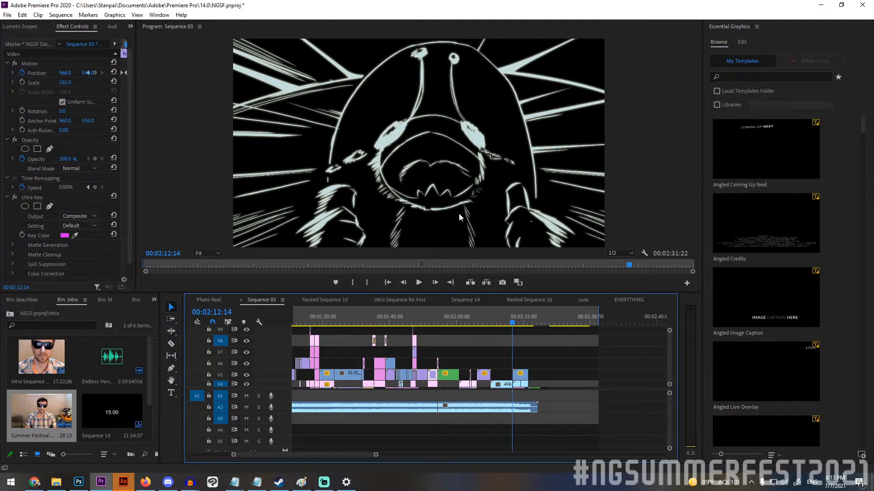
Step back and forth across the cut between the black impact frame and the pink explosion shot, ending at 00:02:12:18.
{"action": "key", "text": "Right"}
{"action": "key", "text": "Right"}
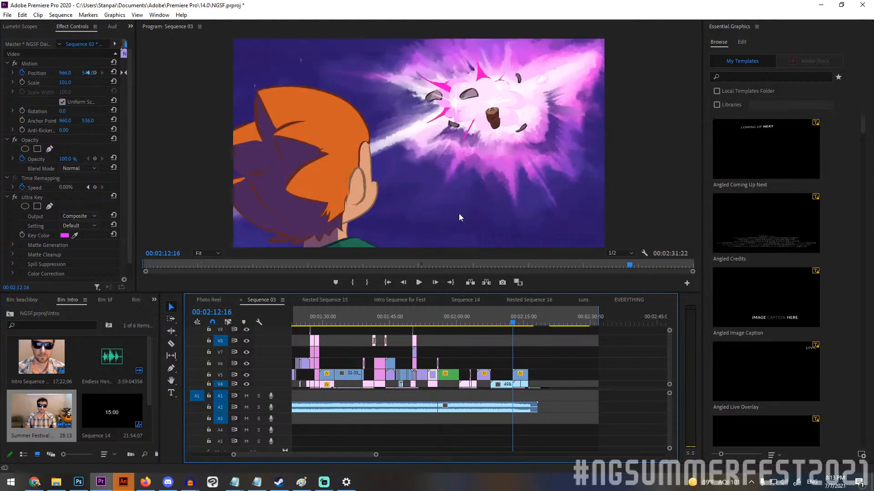
{"action": "key", "text": "Left"}
{"action": "key", "text": "Left"}
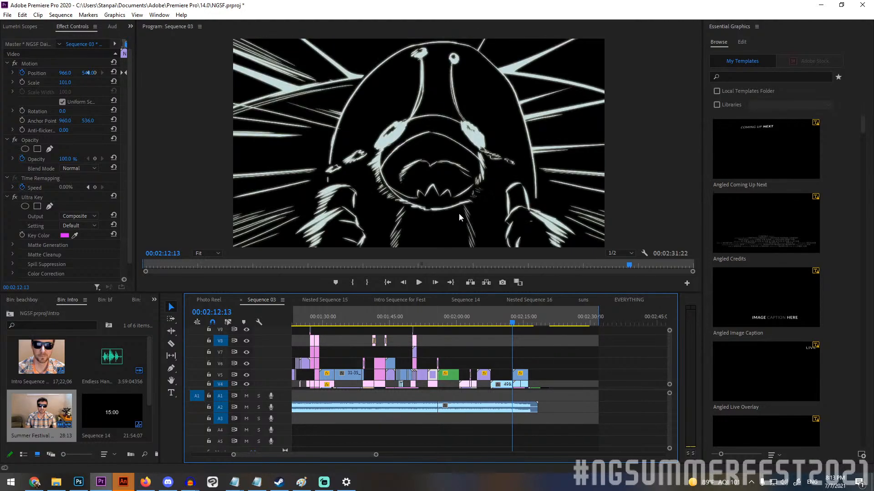
{"action": "key", "text": "Right"}
{"action": "key", "text": "Right"}
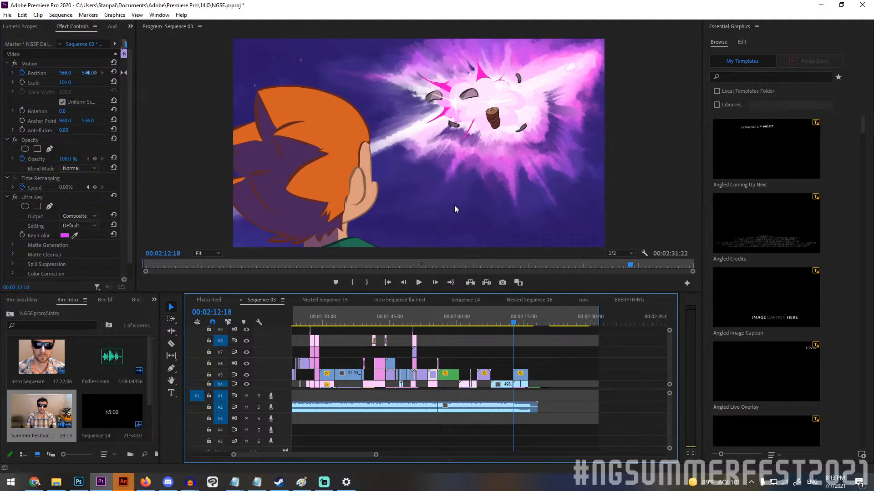
Step through the explosion and fireworks shot to 00:02:14:11, then play the sequence into the closing black at 00:02:16:04.
{"action": "key", "text": "Right"}
{"action": "key", "text": "Right"}
{"action": "key", "text": "Right"}
{"action": "key", "text": "Right"}
{"action": "key", "text": "Right"}
{"action": "key", "text": "Right"}
{"action": "key", "text": "Right"}
{"action": "key", "text": "Right"}
{"action": "key", "text": "Right"}
{"action": "key", "text": "Right"}
{"action": "key", "text": "Right"}
{"action": "key", "text": "Right"}
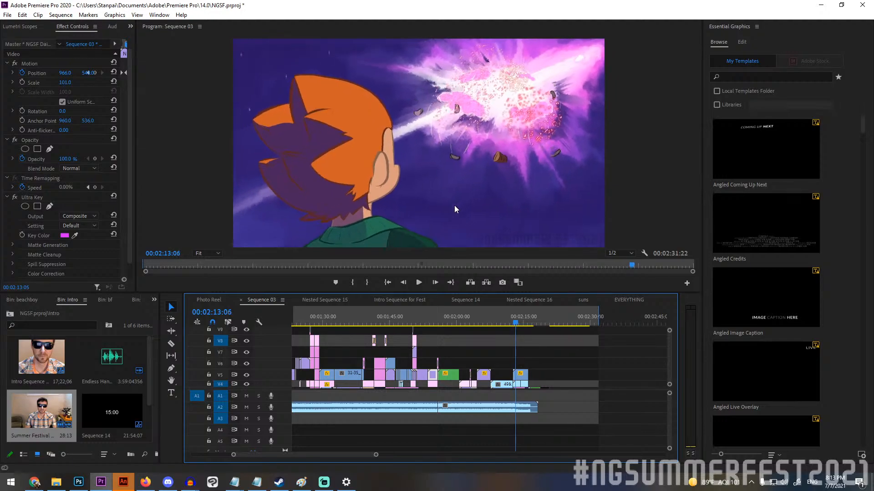
{"action": "key", "text": "Right"}
{"action": "key", "text": "Right"}
{"action": "key", "text": "Right"}
{"action": "key", "text": "Right"}
{"action": "key", "text": "Right"}
{"action": "key", "text": "Right"}
{"action": "key", "text": "Right"}
{"action": "key", "text": "Right"}
{"action": "key", "text": "Right"}
{"action": "key", "text": "Right"}
{"action": "key", "text": "Right"}
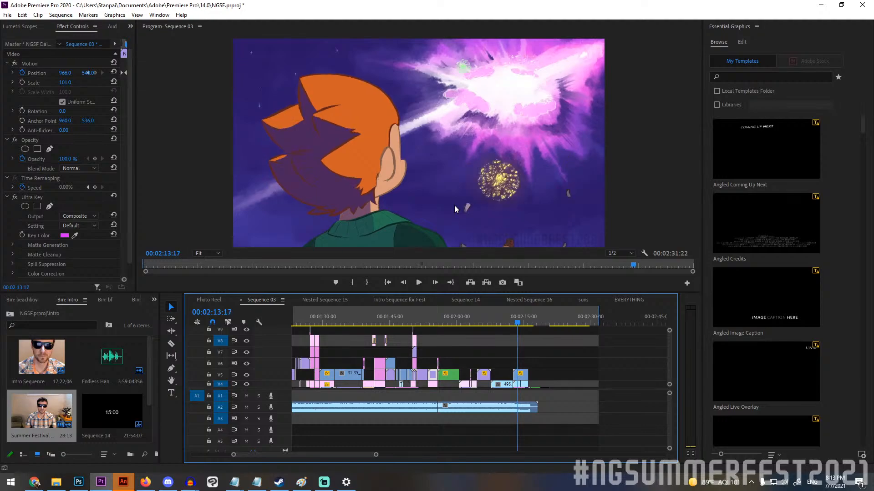
{"action": "key", "text": "Right"}
{"action": "key", "text": "Right"}
{"action": "key", "text": "Right"}
{"action": "key", "text": "Right"}
{"action": "key", "text": "Right"}
{"action": "key", "text": "Right"}
{"action": "key", "text": "Right"}
{"action": "key", "text": "Right"}
{"action": "key", "text": "Right"}
{"action": "key", "text": "Right"}
{"action": "key", "text": "Right"}
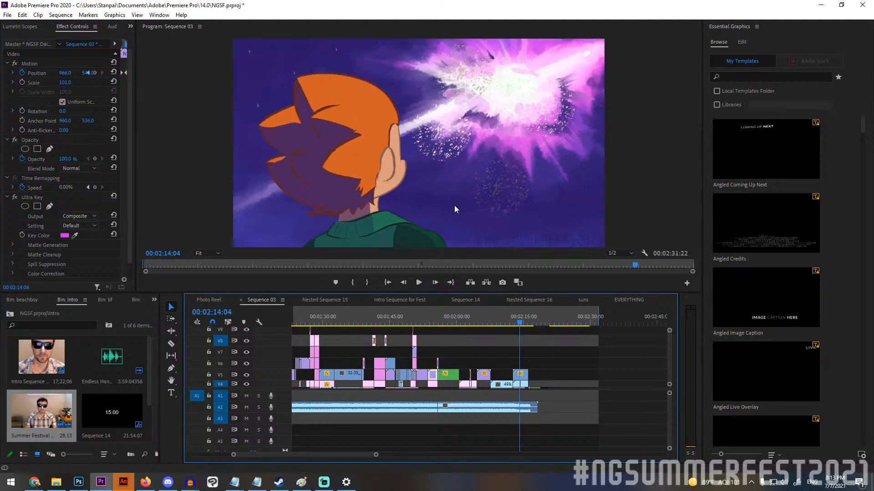
{"action": "key", "text": "Right"}
{"action": "key", "text": "Right"}
{"action": "key", "text": "Right"}
{"action": "key", "text": "Right"}
{"action": "key", "text": "Right"}
{"action": "key", "text": "Right"}
{"action": "key", "text": "Right"}
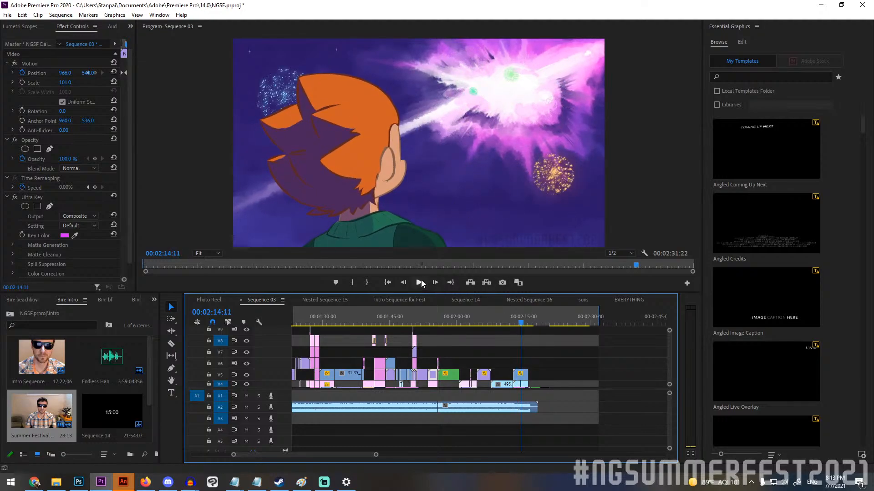
{"action": "left_click", "coordinate": [419, 282]}
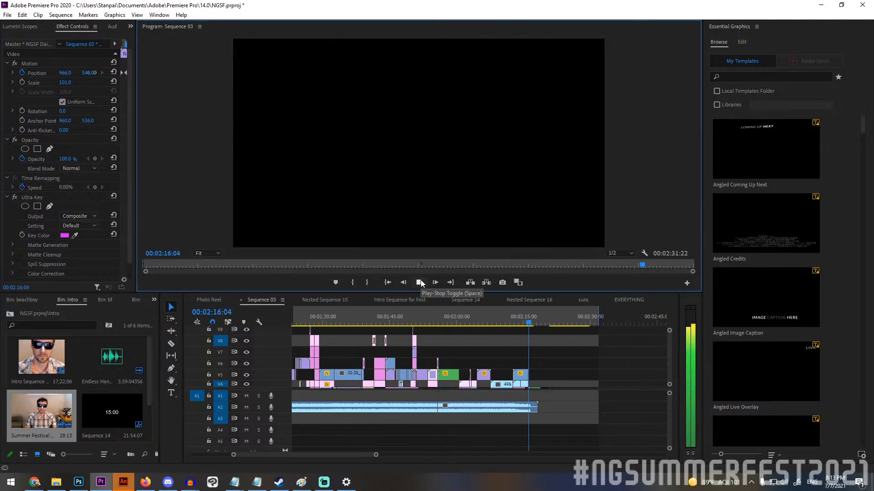
Stop playback at 00:02:16:11 and extend the end of the S1_Picoheadturnfireworks clip on V5 to about 00:02:16:22.
{"action": "left_click", "coordinate": [421, 283]}
{"action": "scroll", "coordinate": [516, 362], "scroll_direction": "up", "scroll_amount": 9}
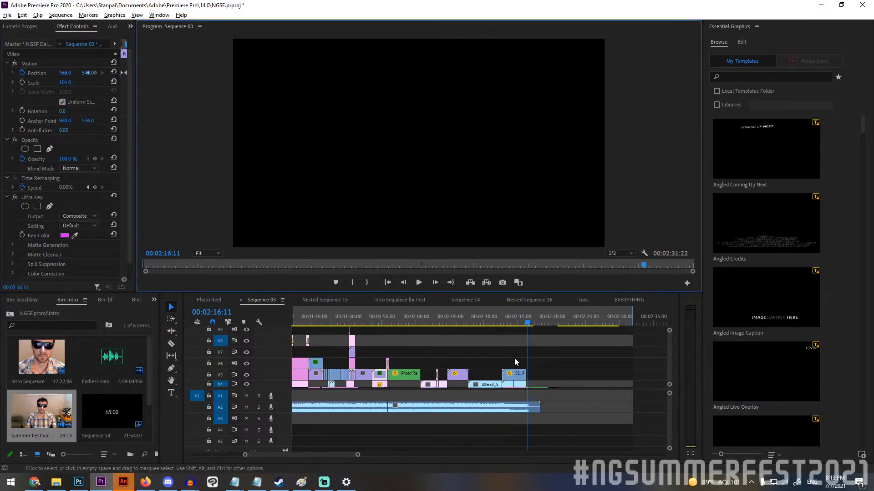
{"action": "scroll", "coordinate": [465, 369], "scroll_direction": "down", "scroll_amount": 3}
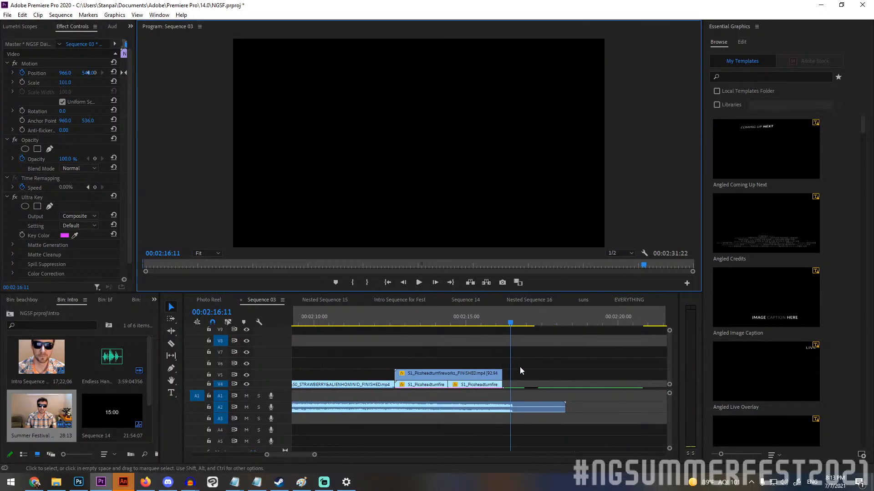
{"action": "left_click", "coordinate": [520, 369]}
{"action": "left_click_drag", "start_coordinate": [501, 374], "coordinate": [610, 374]}
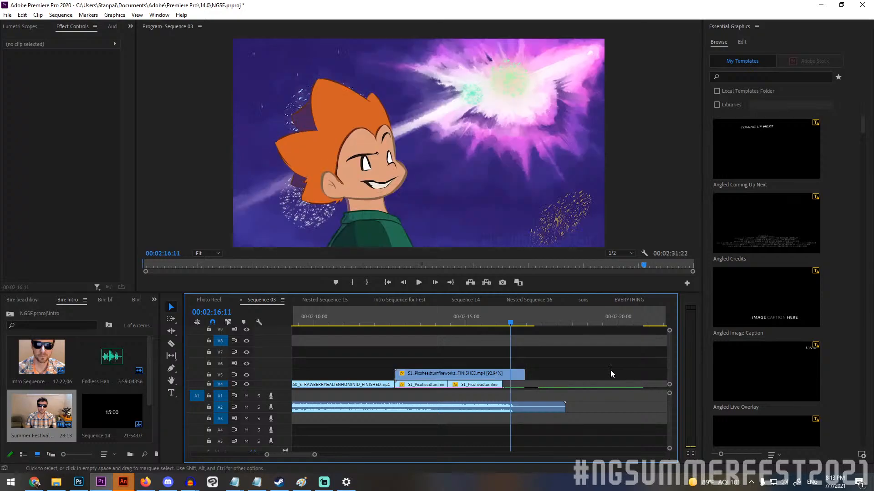
Replay the lengthened fireworks head-turn shot from its start and step frame by frame to 00:02:16:06.
{"action": "left_click_drag", "start_coordinate": [510, 323], "coordinate": [393, 323]}
{"action": "key", "text": "space"}
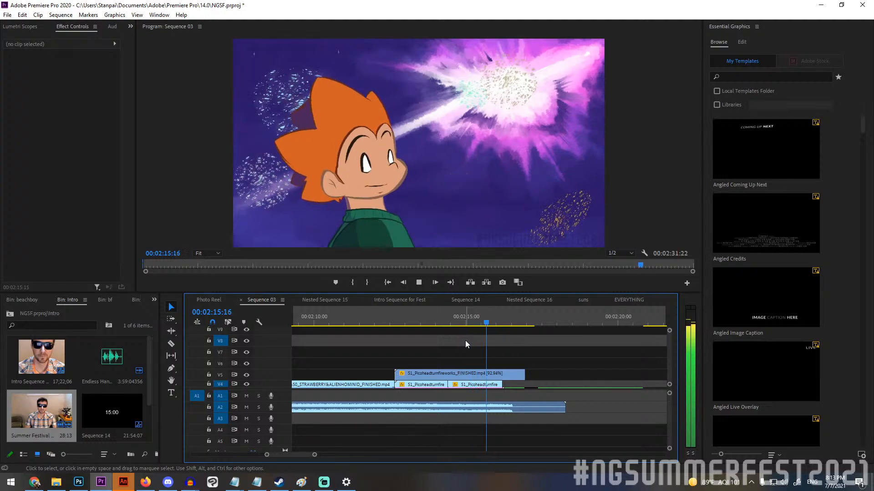
{"action": "key", "text": "space"}
{"action": "key", "text": "Right"}
{"action": "key", "text": "Right"}
{"action": "key", "text": "Right"}
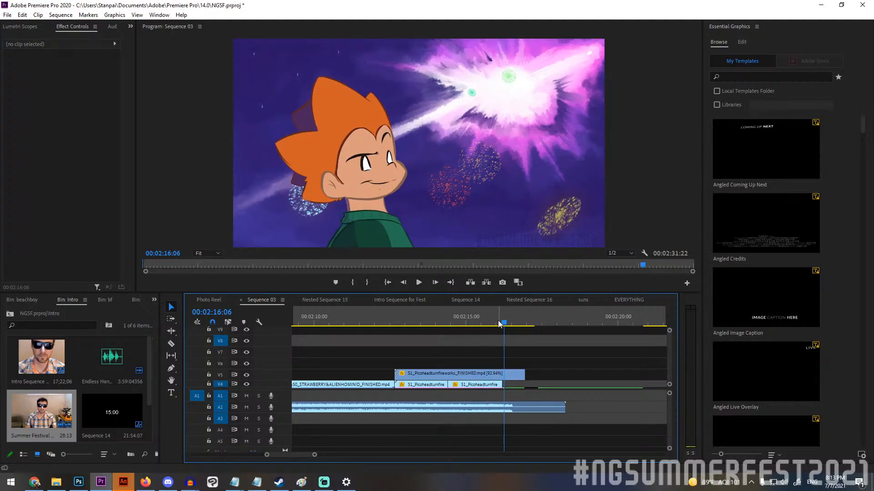
Play the fireworks shot again into the closing black and return to its last frame at 00:02:16:22.
{"action": "left_click_drag", "start_coordinate": [497, 320], "coordinate": [403, 324]}
{"action": "key", "text": "space"}
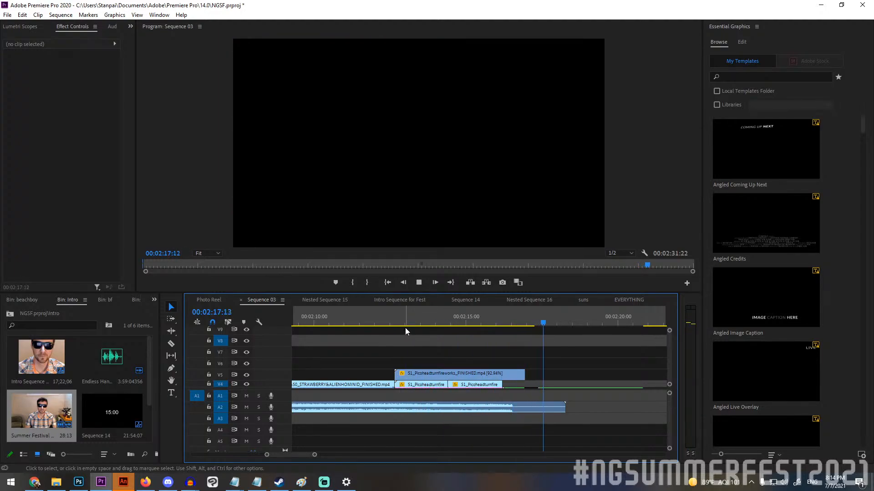
{"action": "left_click", "coordinate": [525, 324]}
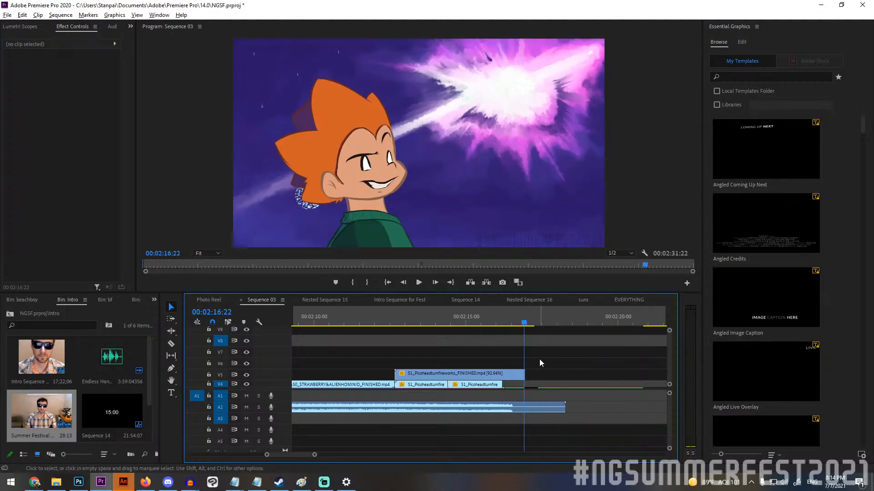
Scrub back to the broken-pencil shot at 00:01:50:21, and forward to the music credit at 00:02:28:22.
{"action": "scroll", "coordinate": [533, 373], "scroll_direction": "down", "scroll_amount": 8}
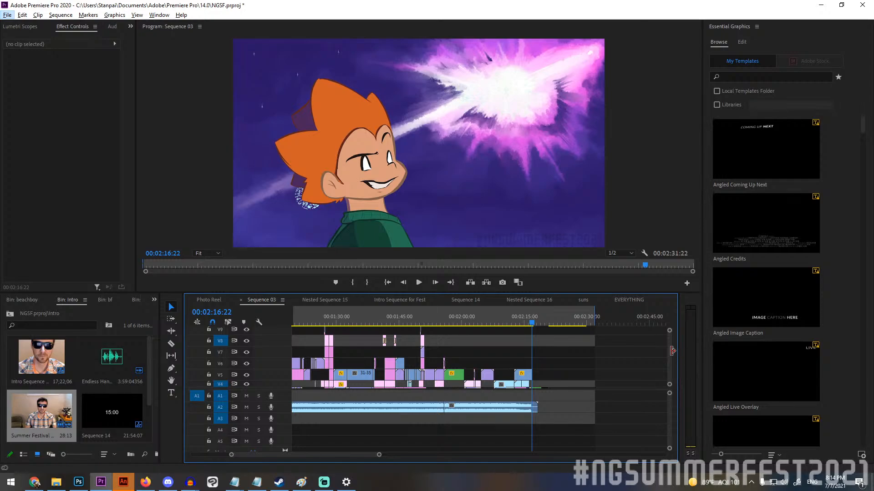
{"action": "scroll", "coordinate": [667, 347], "scroll_direction": "down", "scroll_amount": 4}
{"action": "left_click_drag", "start_coordinate": [498, 321], "coordinate": [424, 313]}
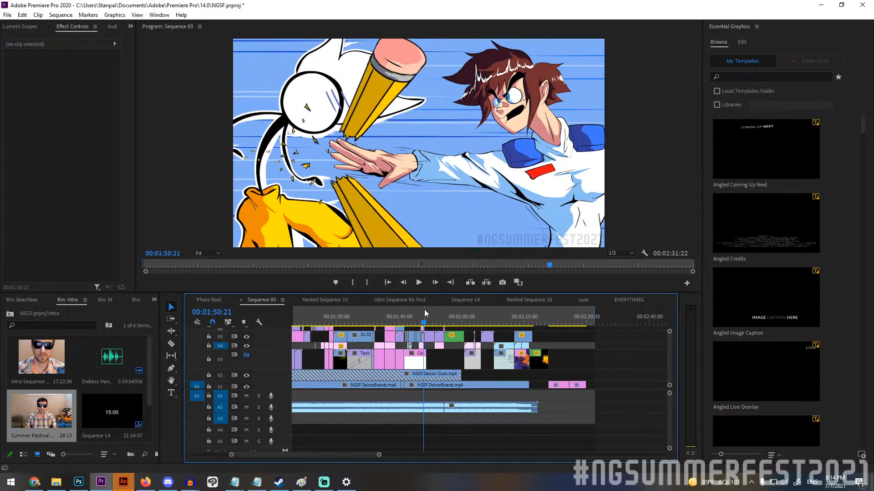
{"action": "left_click_drag", "start_coordinate": [424, 309], "coordinate": [585, 322]}
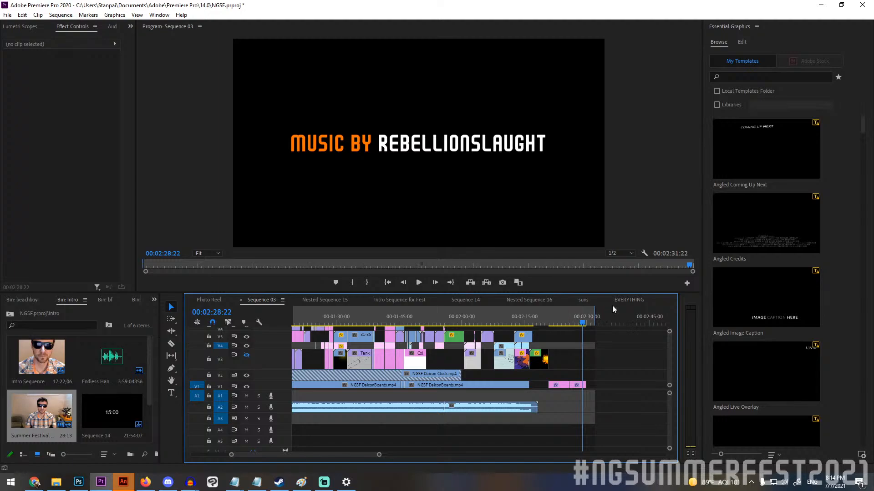
Return to the black section just after the fireworks shot at 00:02:17:14.
{"action": "key", "text": "alt+Tab"}
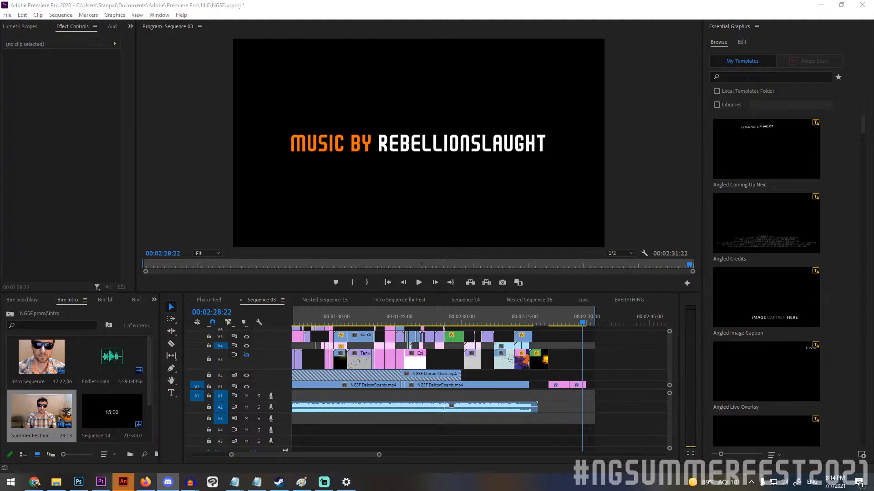
{"action": "mouse_move", "coordinate": [535, 315]}
{"action": "left_mouse_down"}
{"action": "mouse_move", "coordinate": [519, 317]}
{"action": "mouse_move", "coordinate": [528, 317]}
{"action": "left_mouse_up"}
{"action": "mouse_move", "coordinate": [533, 317]}
{"action": "left_mouse_down"}
{"action": "mouse_move", "coordinate": [511, 317]}
{"action": "mouse_move", "coordinate": [583, 302]}
{"action": "mouse_move", "coordinate": [536, 308]}
{"action": "left_mouse_up"}
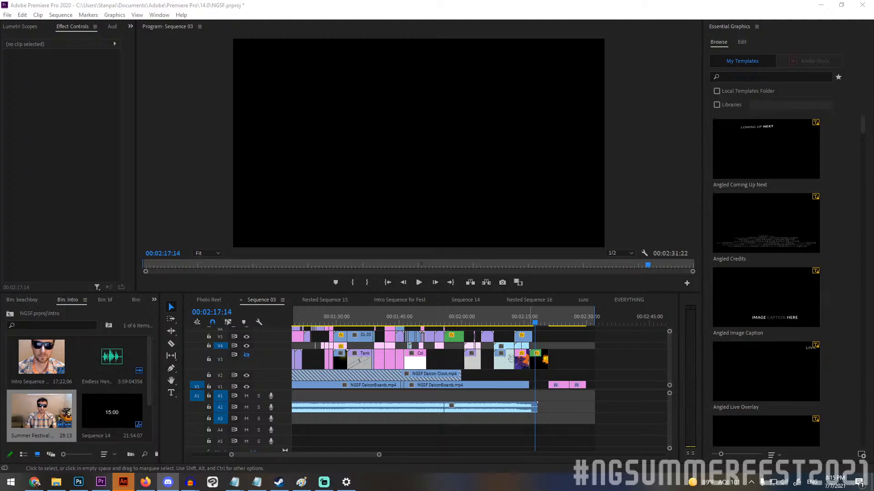
{"action": "key", "text": "super+d"}
{"action": "key", "text": "super+d"}
Review the festival stall shot at 00:01:51:10 and the close-up of the yellow glasses at 00:01:53:22.
{"action": "mouse_move", "coordinate": [478, 319]}
{"action": "left_mouse_down"}
{"action": "mouse_move", "coordinate": [415, 325]}
{"action": "mouse_move", "coordinate": [428, 328]}
{"action": "left_mouse_up"}
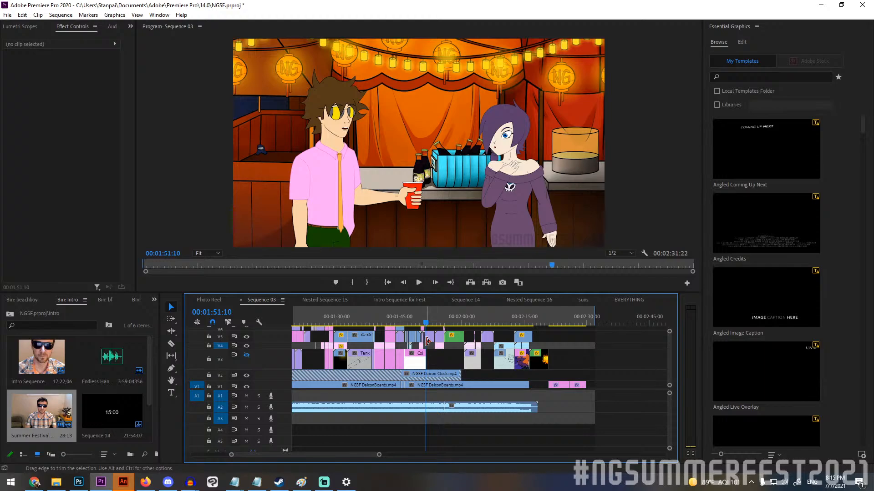
{"action": "scroll", "coordinate": [435, 333], "scroll_direction": "up", "scroll_amount": 1}
{"action": "left_click", "coordinate": [436, 322]}
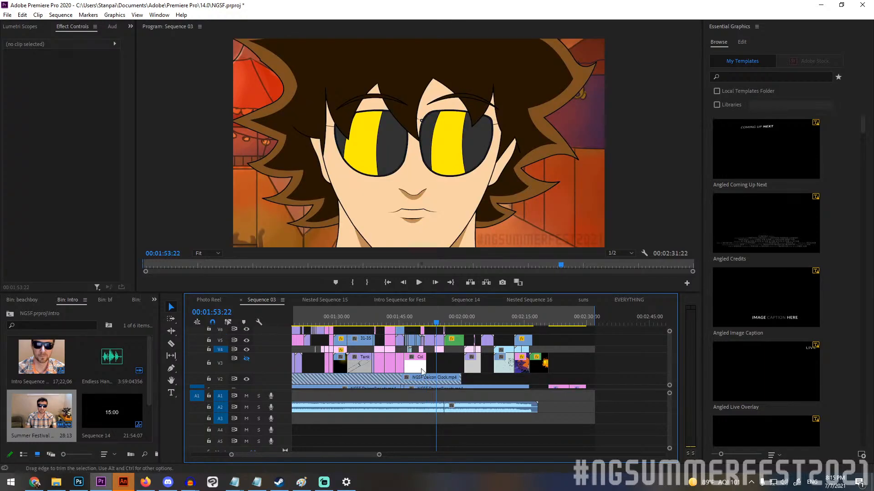
Go back to the opening and scrub from the hand-drawn text at 00:00:04:17 to the blanket transition at 00:00:19:18.
{"action": "left_click_drag", "start_coordinate": [341, 455], "coordinate": [274, 452]}
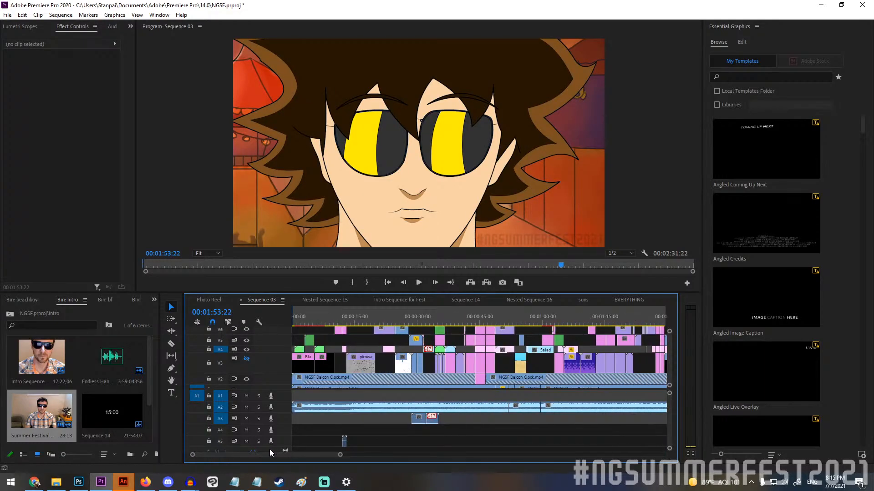
{"action": "left_click", "coordinate": [313, 323]}
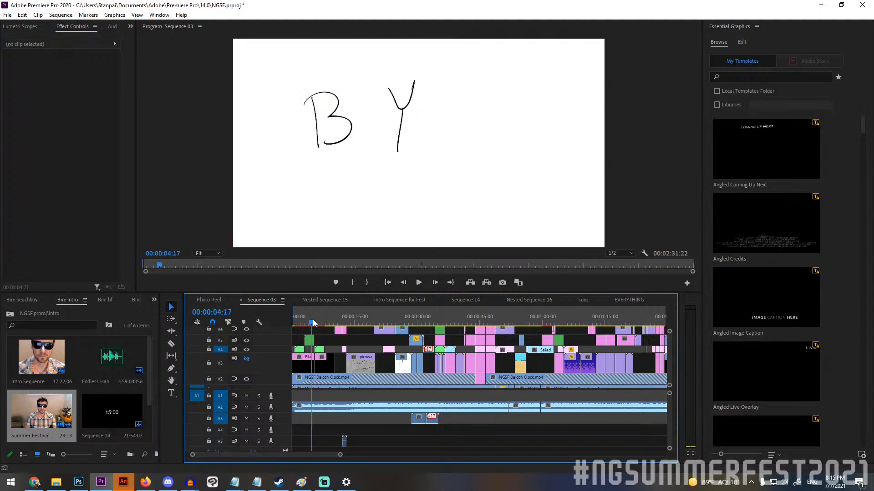
{"action": "left_click_drag", "start_coordinate": [313, 323], "coordinate": [372, 313]}
Scrub back and forth through the blanket reveal of the Tankman shot between 00:00:19:17 and 00:00:19:21.
{"action": "scroll", "coordinate": [384, 334], "scroll_direction": "up", "scroll_amount": 5}
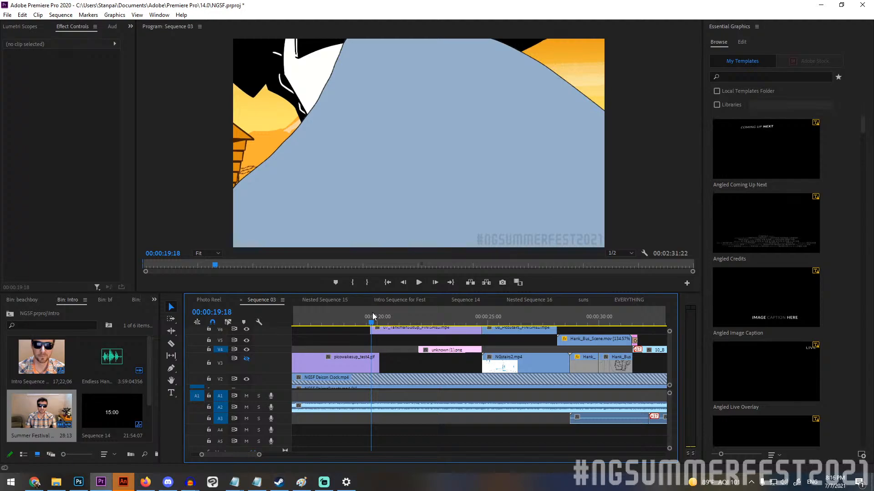
{"action": "left_click_drag", "start_coordinate": [372, 313], "coordinate": [375, 317]}
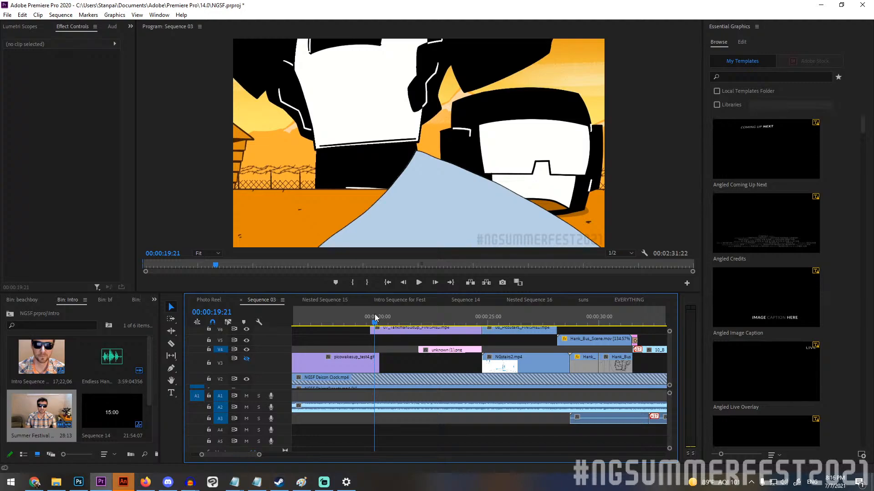
{"action": "mouse_move", "coordinate": [375, 314]}
{"action": "left_mouse_down"}
{"action": "mouse_move", "coordinate": [370, 321]}
{"action": "mouse_move", "coordinate": [393, 322]}
{"action": "mouse_move", "coordinate": [351, 328]}
{"action": "mouse_move", "coordinate": [369, 327]}
{"action": "left_mouse_up"}
Inspect the effect settings of the picowakesup_test4.gif and 07_TankmanSuitUp clips at the blanket transition.
{"action": "left_click", "coordinate": [370, 366]}
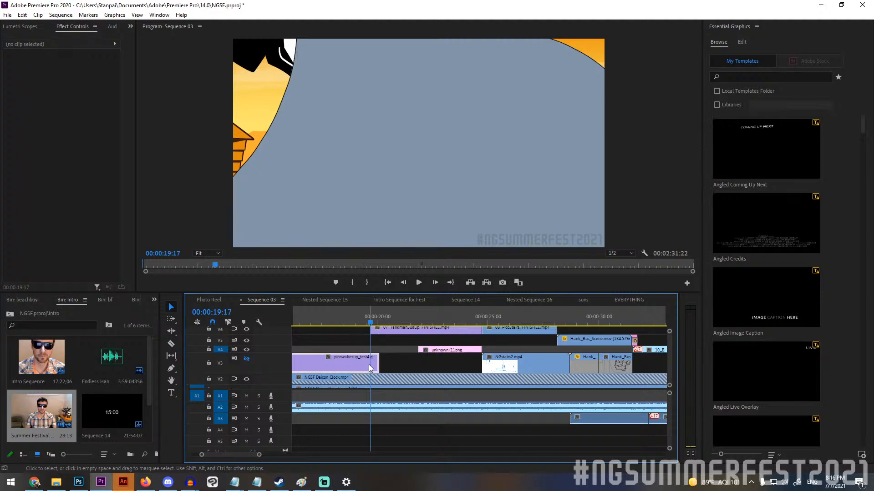
{"action": "left_click", "coordinate": [386, 329]}
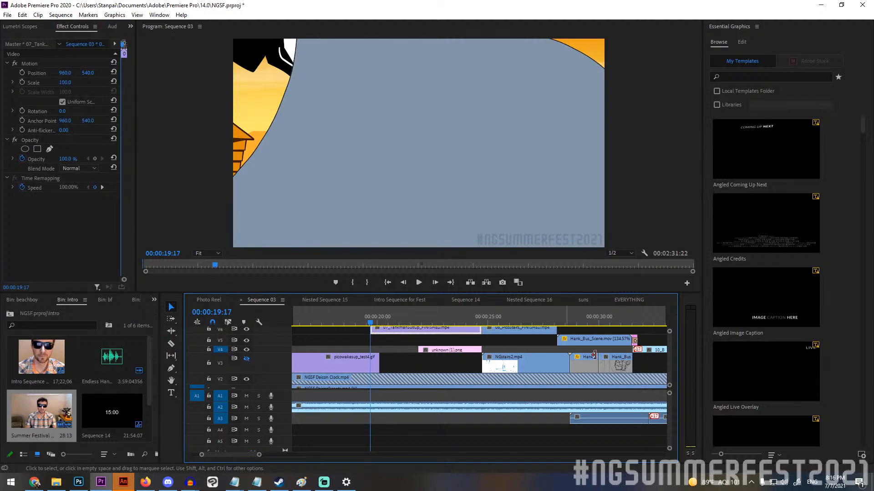
{"action": "scroll", "coordinate": [668, 350], "scroll_direction": "up", "scroll_amount": 5}
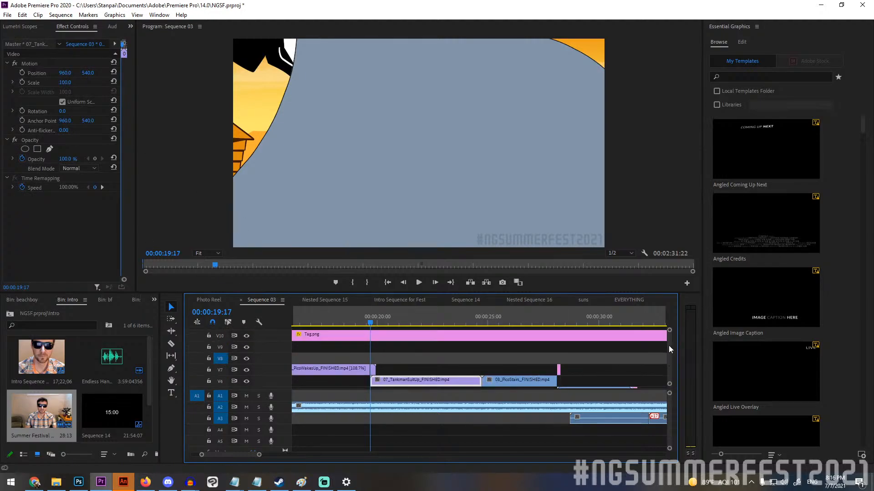
Compare the blanket transition with Ultra Key switched off and back on for the short PicoWakesUp clip, checking 00:00:19:20.
{"action": "left_click", "coordinate": [365, 366]}
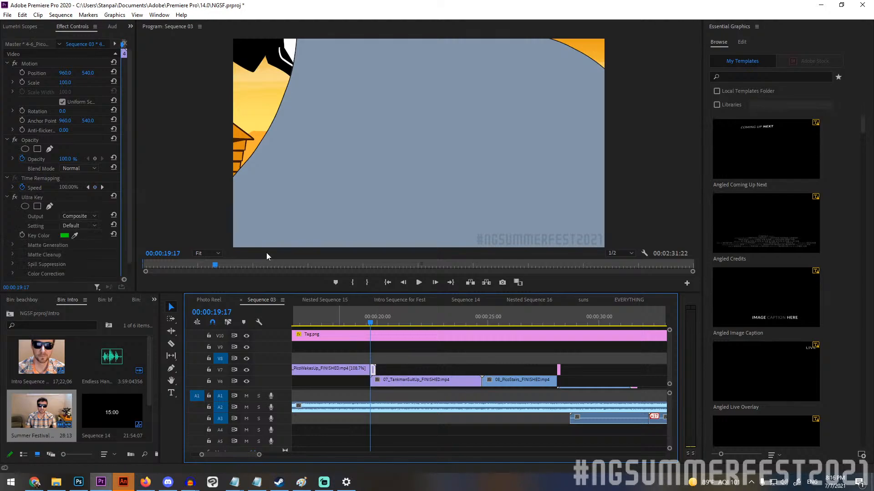
{"action": "left_click", "coordinate": [19, 197]}
{"action": "left_click", "coordinate": [346, 326]}
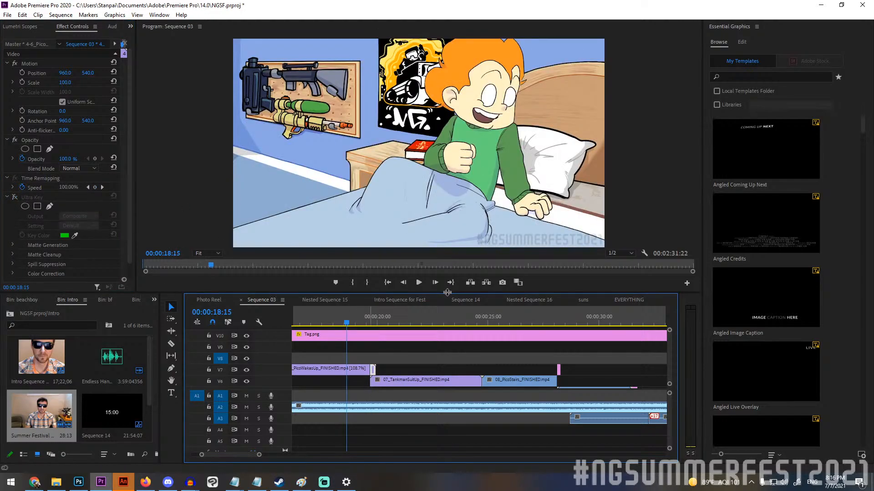
{"action": "left_click", "coordinate": [419, 282]}
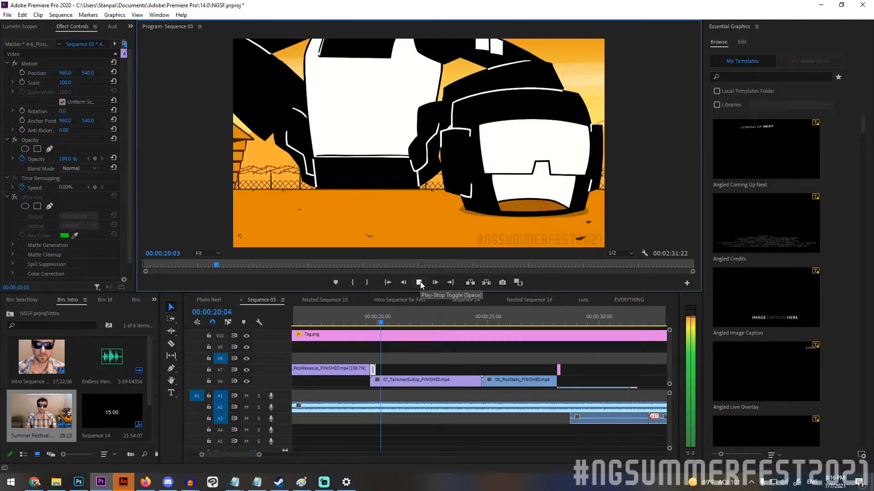
{"action": "left_click", "coordinate": [419, 282]}
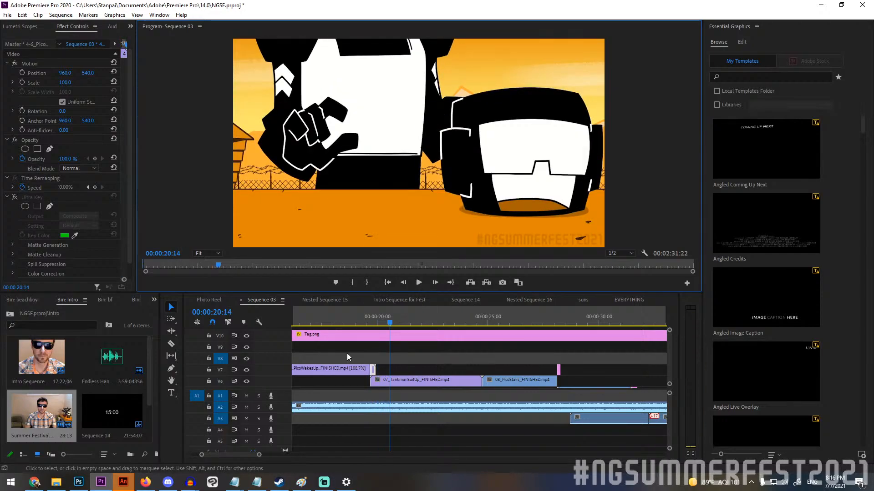
{"action": "left_click_drag", "start_coordinate": [364, 318], "coordinate": [375, 318]}
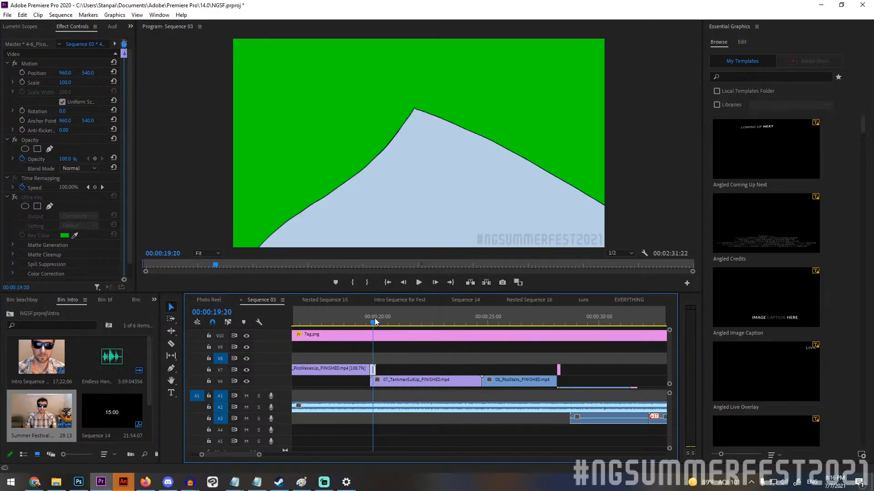
{"action": "left_click", "coordinate": [15, 197]}
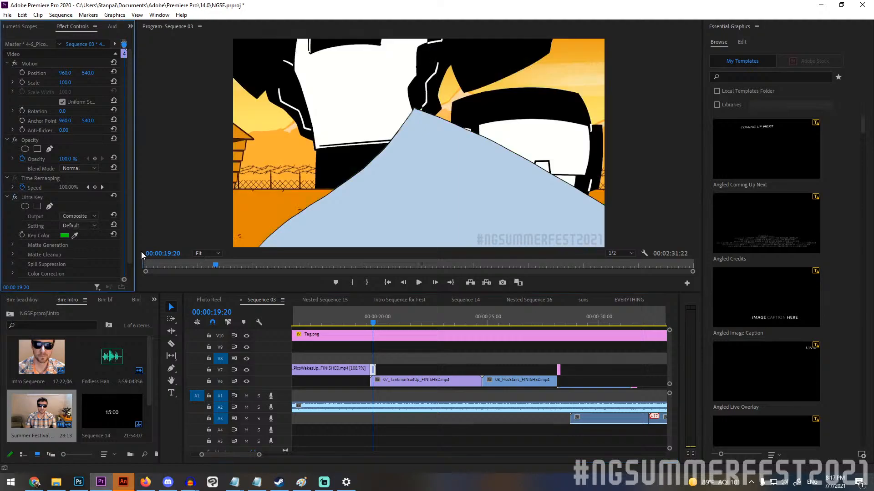
Scrub through the keyed blanket frames to 00:00:19:21, where the Tankman scene shows behind the blanket.
{"action": "left_click", "coordinate": [370, 323]}
{"action": "left_click_drag", "start_coordinate": [372, 324], "coordinate": [376, 322]}
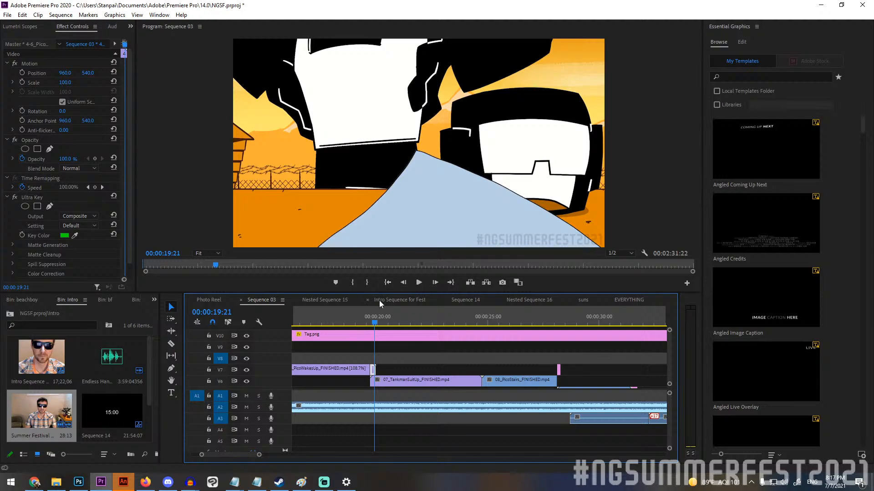
{"action": "left_click_drag", "start_coordinate": [376, 322], "coordinate": [376, 323]}
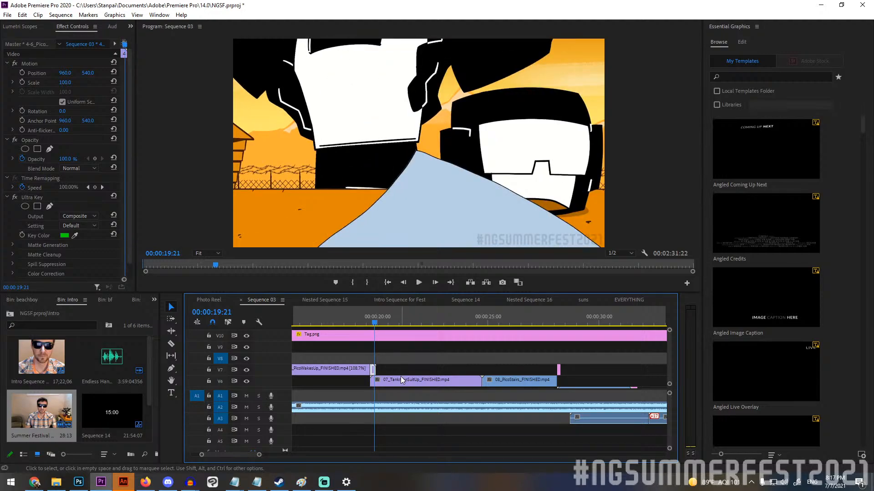
Move the 07_TankmanSuitUp clip up to V8 above the blanket clip, play the cut, and return it to V6.
{"action": "left_click_drag", "start_coordinate": [401, 376], "coordinate": [404, 364]}
{"action": "left_click_drag", "start_coordinate": [367, 321], "coordinate": [368, 321]}
{"action": "left_click", "coordinate": [419, 282]}
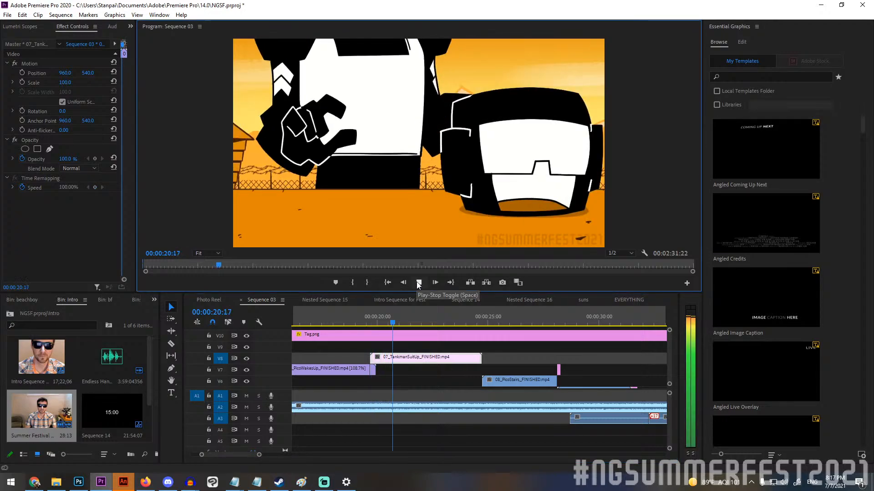
{"action": "left_click", "coordinate": [419, 284]}
{"action": "left_click_drag", "start_coordinate": [422, 359], "coordinate": [422, 381]}
Replay the blanket transition with the keyed clip on top and stop at 00:00:20:12.
{"action": "left_click", "coordinate": [364, 320]}
{"action": "left_click", "coordinate": [418, 283]}
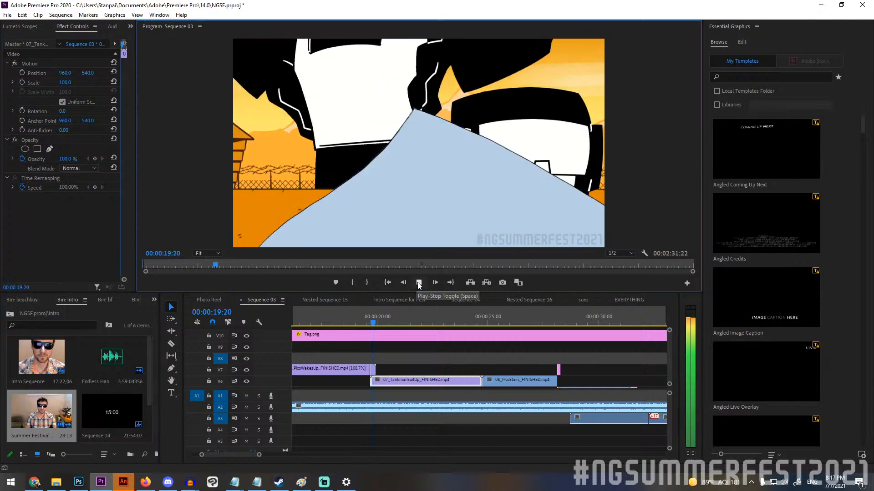
{"action": "left_click", "coordinate": [418, 283]}
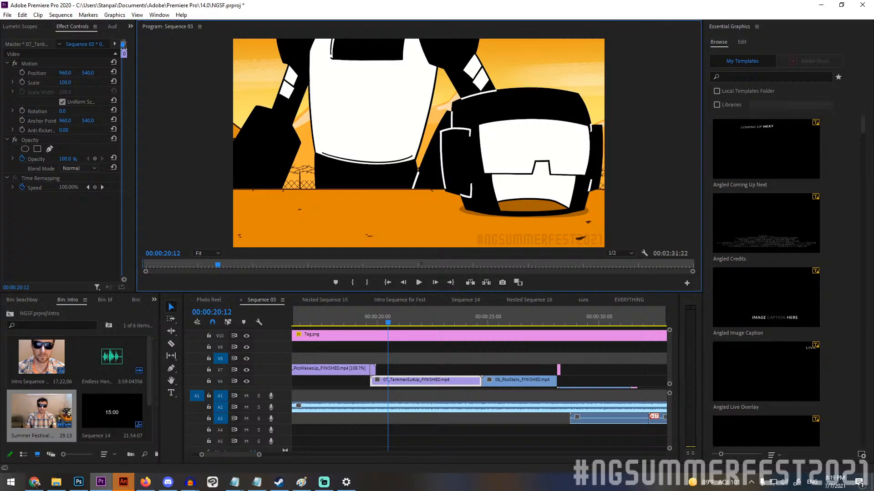
Switch to Chrome and bring up the Intro Animation NGSF spreadsheet in Google Sheets.
{"action": "key", "text": "alt+Tab"}
{"action": "key", "text": "alt+Tab"}
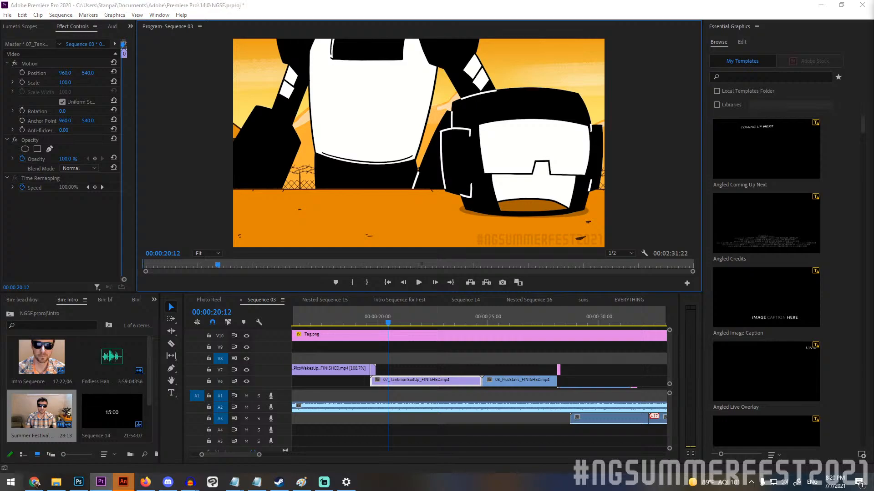
{"action": "left_click", "coordinate": [36, 483]}
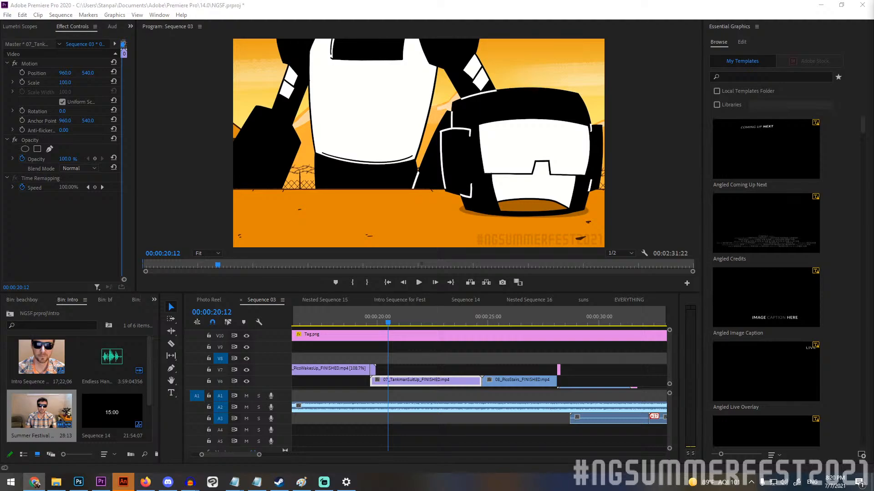
{"action": "left_click", "coordinate": [35, 483]}
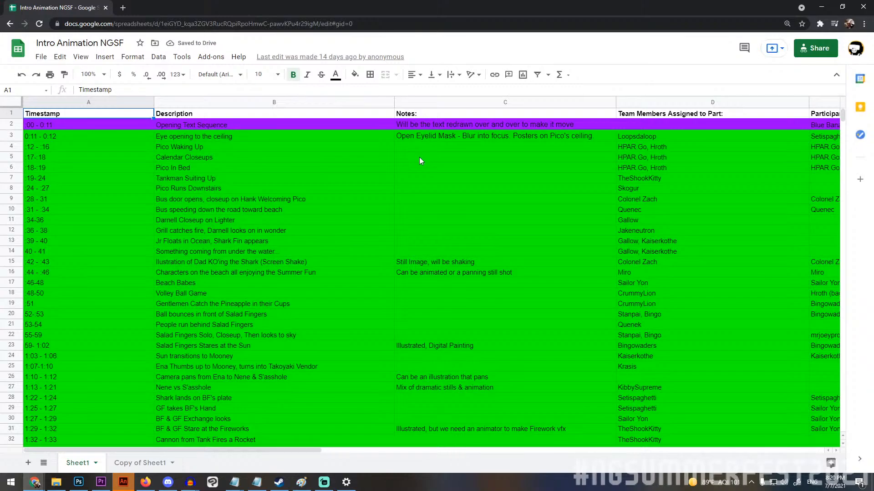
Go through the scene list to its end and select the yellow scene rows, A47:E51.
{"action": "scroll", "coordinate": [418, 161], "scroll_direction": "down", "scroll_amount": 3}
{"action": "scroll", "coordinate": [418, 160], "scroll_direction": "up", "scroll_amount": 3}
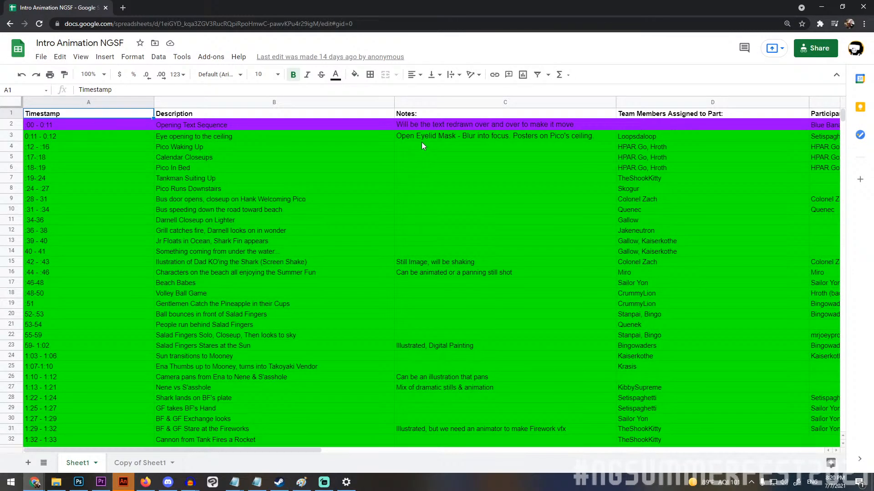
{"action": "scroll", "coordinate": [418, 159], "scroll_direction": "down", "scroll_amount": 5}
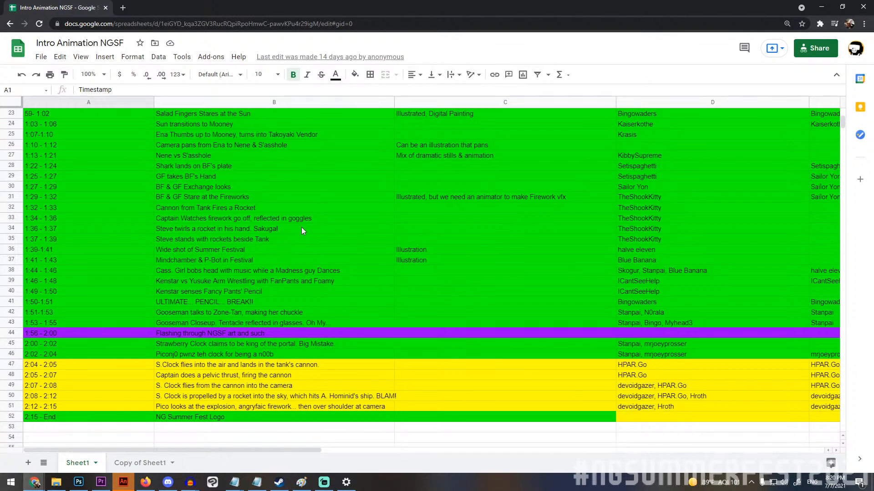
{"action": "scroll", "coordinate": [282, 235], "scroll_direction": "down", "scroll_amount": 1}
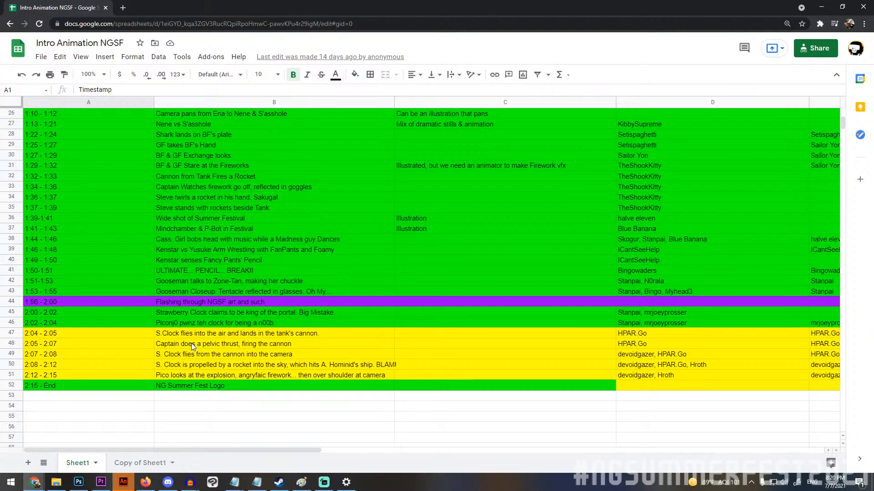
{"action": "left_click_drag", "start_coordinate": [147, 335], "coordinate": [837, 379]}
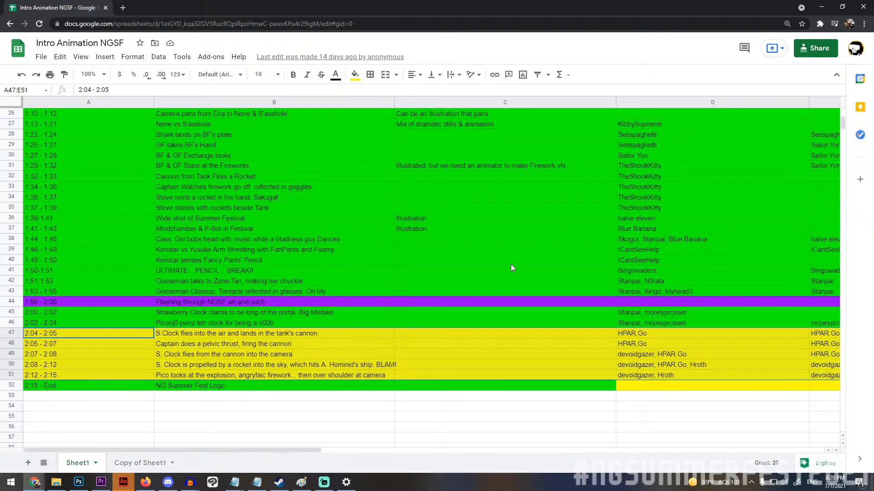
Examine the sheet's further columns for assigned team members, interested participants, external reference material and potential artists.
{"action": "scroll", "coordinate": [300, 366], "scroll_direction": "up", "scroll_amount": 2}
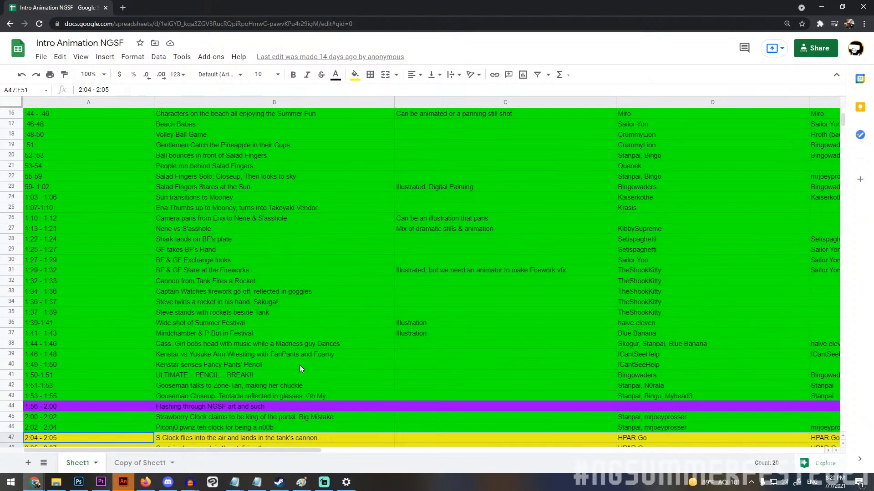
{"action": "scroll", "coordinate": [298, 364], "scroll_direction": "up", "scroll_amount": 3}
{"action": "scroll", "coordinate": [296, 345], "scroll_direction": "right", "scroll_amount": 10}
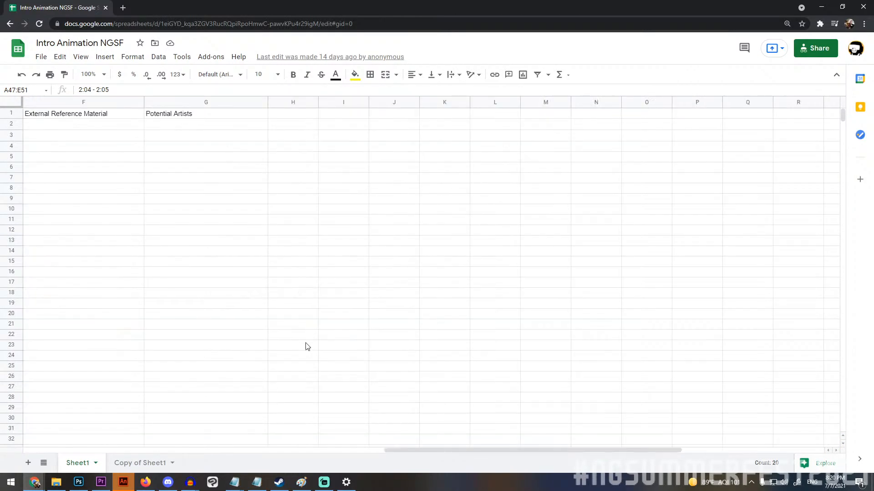
{"action": "scroll", "coordinate": [300, 342], "scroll_direction": "left", "scroll_amount": 4}
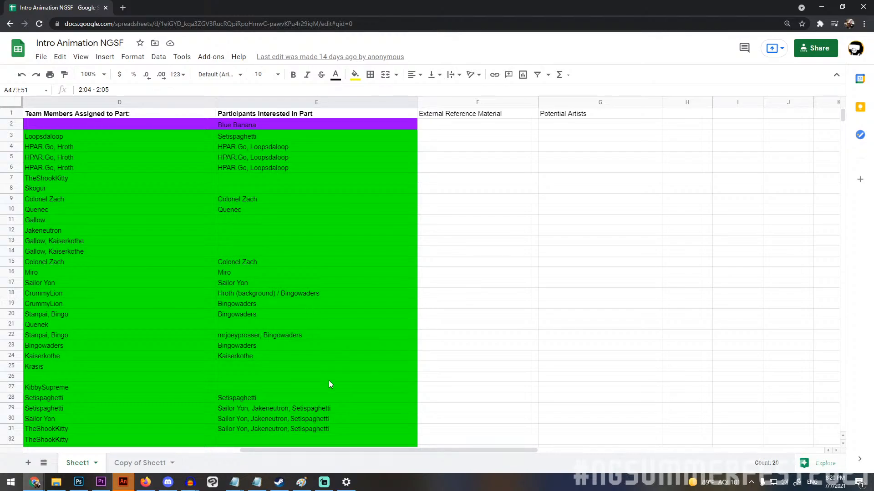
Point out the team members assigned to the Pico scenes by selecting cells D4 to D6 in turn.
{"action": "left_click_drag", "start_coordinate": [254, 452], "coordinate": [146, 450]}
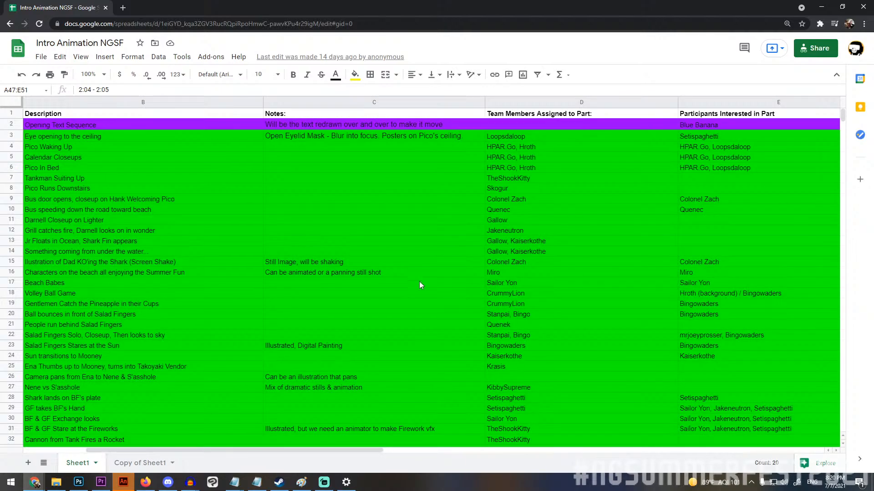
{"action": "left_click", "coordinate": [549, 147]}
{"action": "key", "text": "Down"}
{"action": "key", "text": "Down"}
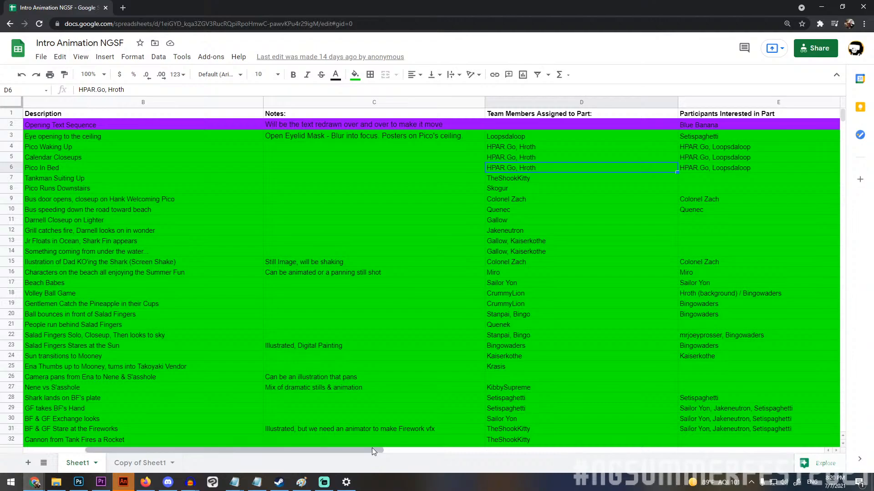
Return to the Timestamp column and step through the opening scenes' timestamps from A3 down to A9.
{"action": "left_click_drag", "start_coordinate": [365, 450], "coordinate": [310, 450]}
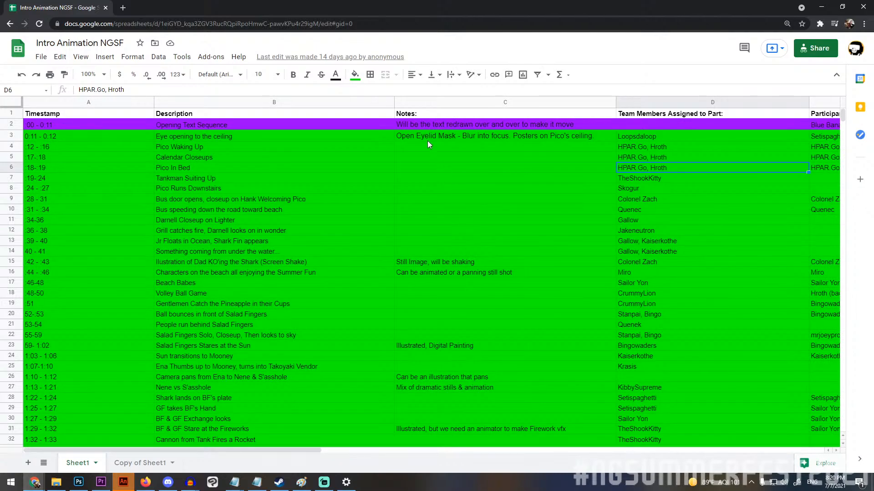
{"action": "scroll", "coordinate": [435, 136], "scroll_direction": "down", "scroll_amount": 2}
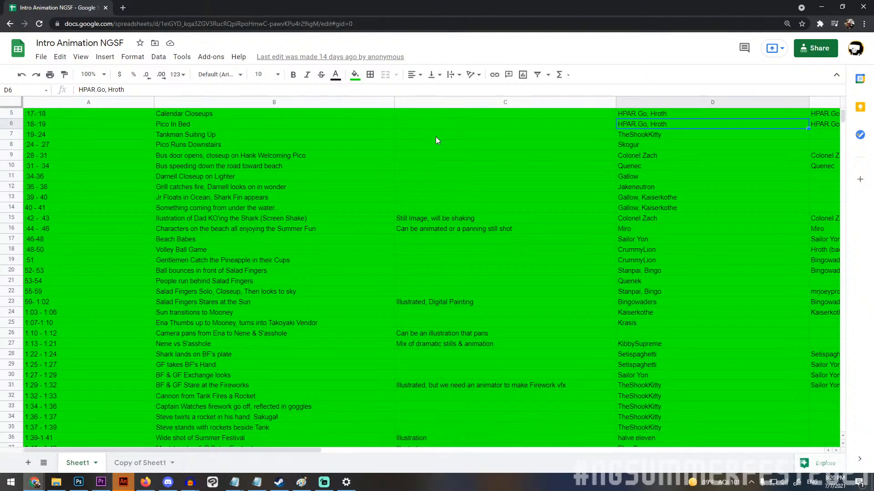
{"action": "scroll", "coordinate": [125, 315], "scroll_direction": "down", "scroll_amount": 2}
{"action": "scroll", "coordinate": [99, 276], "scroll_direction": "up", "scroll_amount": 3}
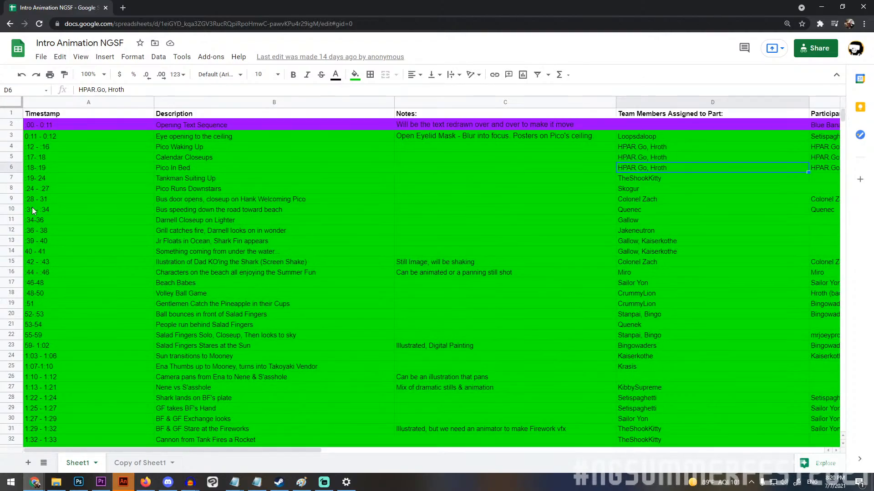
{"action": "left_click", "coordinate": [54, 134]}
{"action": "left_click", "coordinate": [54, 147]}
{"action": "left_click", "coordinate": [56, 159]}
{"action": "left_click", "coordinate": [59, 167]}
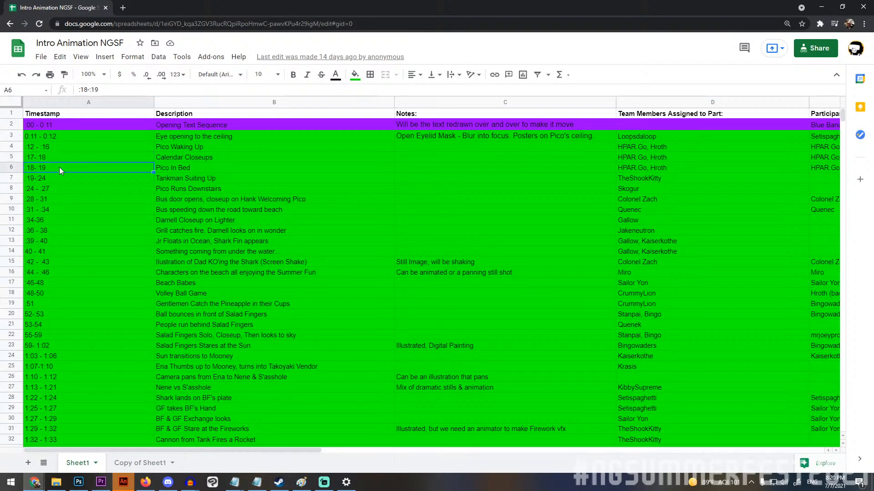
{"action": "left_click", "coordinate": [60, 186]}
{"action": "left_click", "coordinate": [62, 198]}
Look over the remaining scenes once more, close the Intro Animation NGSF spreadsheet and return to Premiere Pro.
{"action": "scroll", "coordinate": [98, 263], "scroll_direction": "down", "scroll_amount": 7}
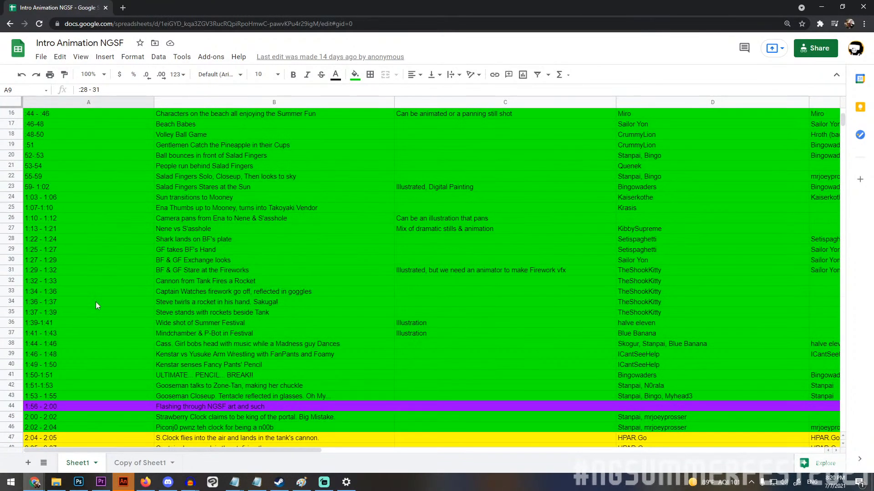
{"action": "scroll", "coordinate": [115, 409], "scroll_direction": "up", "scroll_amount": 6}
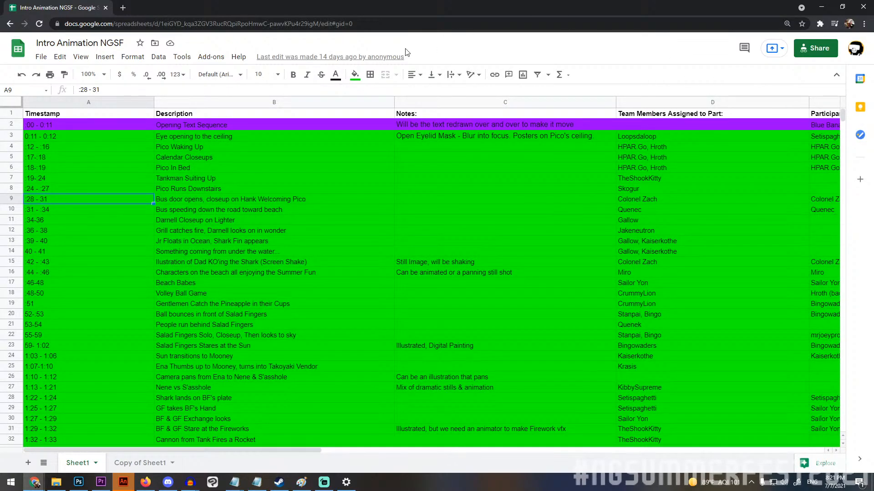
{"action": "left_click", "coordinate": [105, 8]}
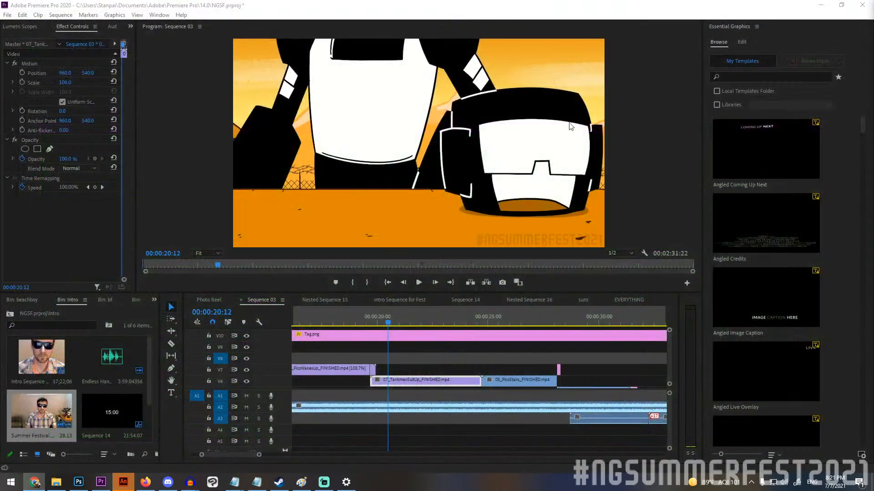